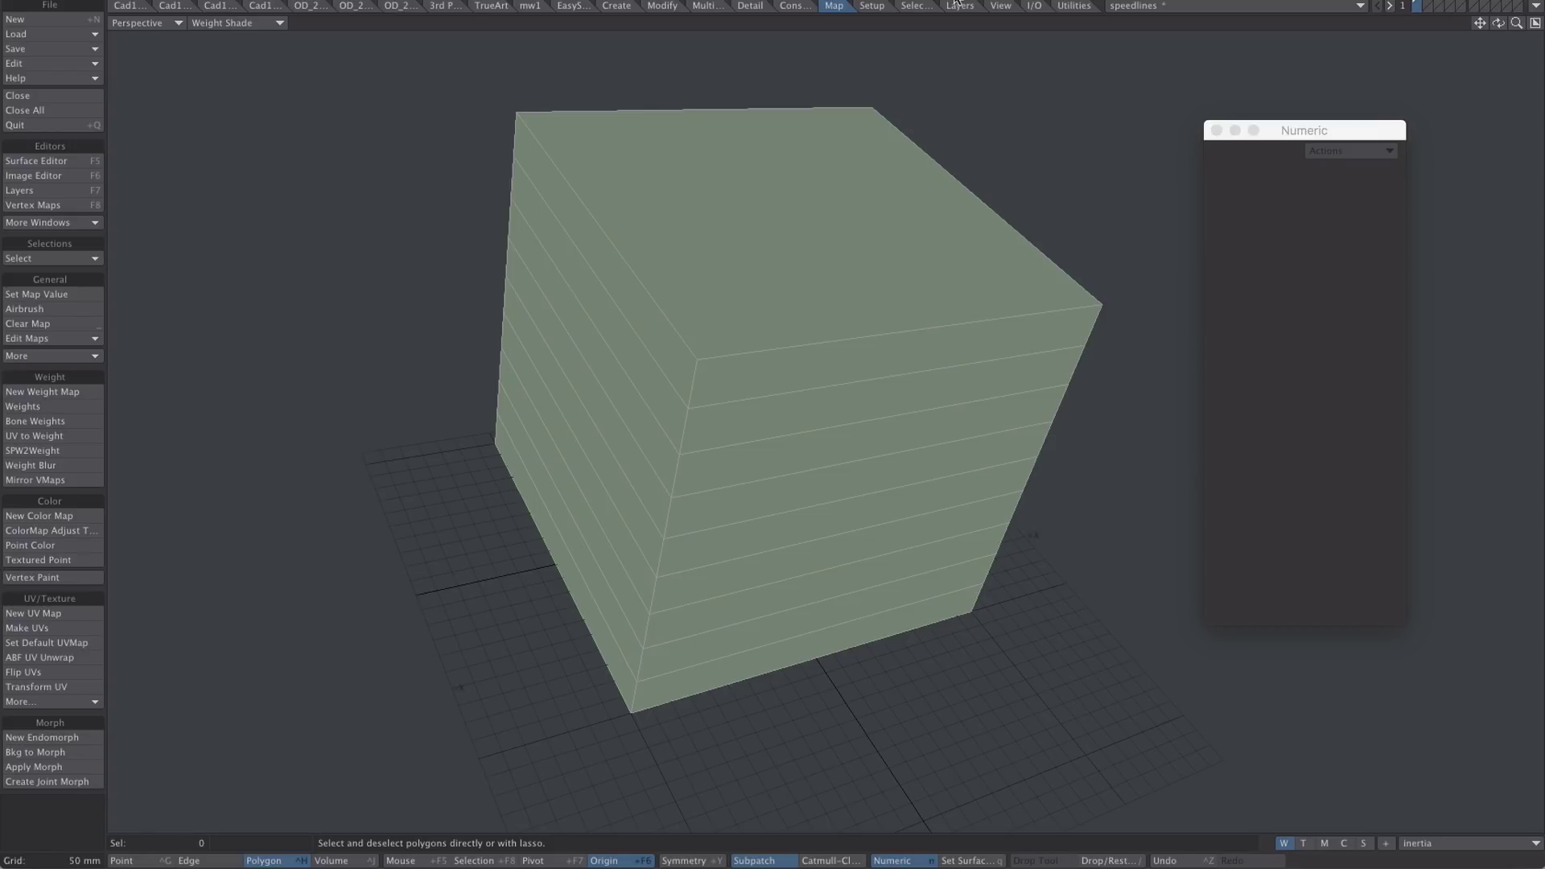
Display the bend weight map on the segmented box.
scroll(901, 251, "down", 3)
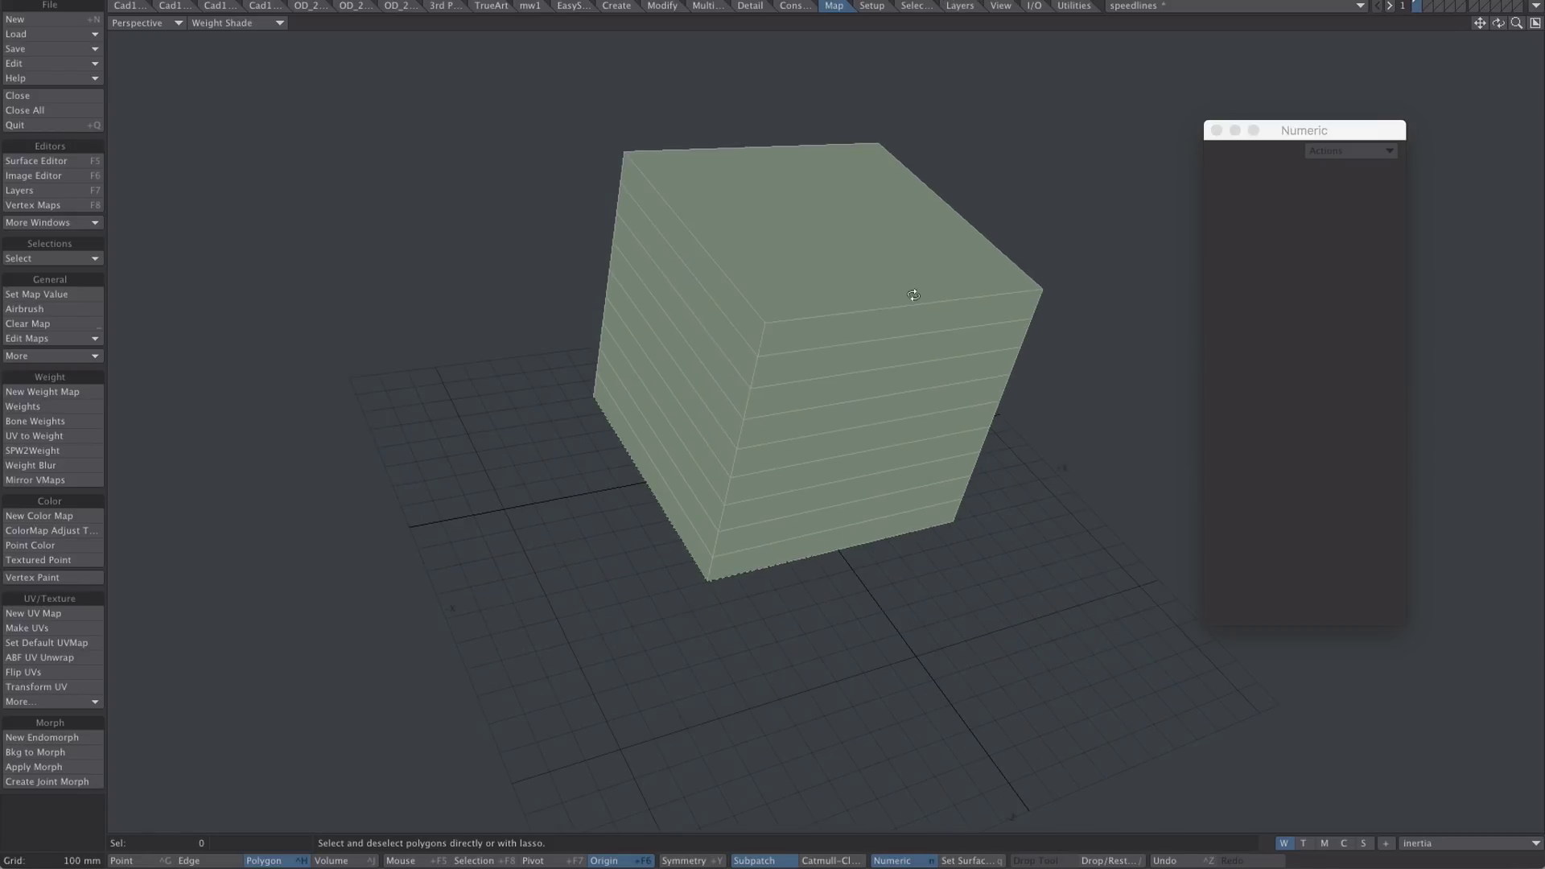
left_click_drag(914, 293, 847, 199, "alt")
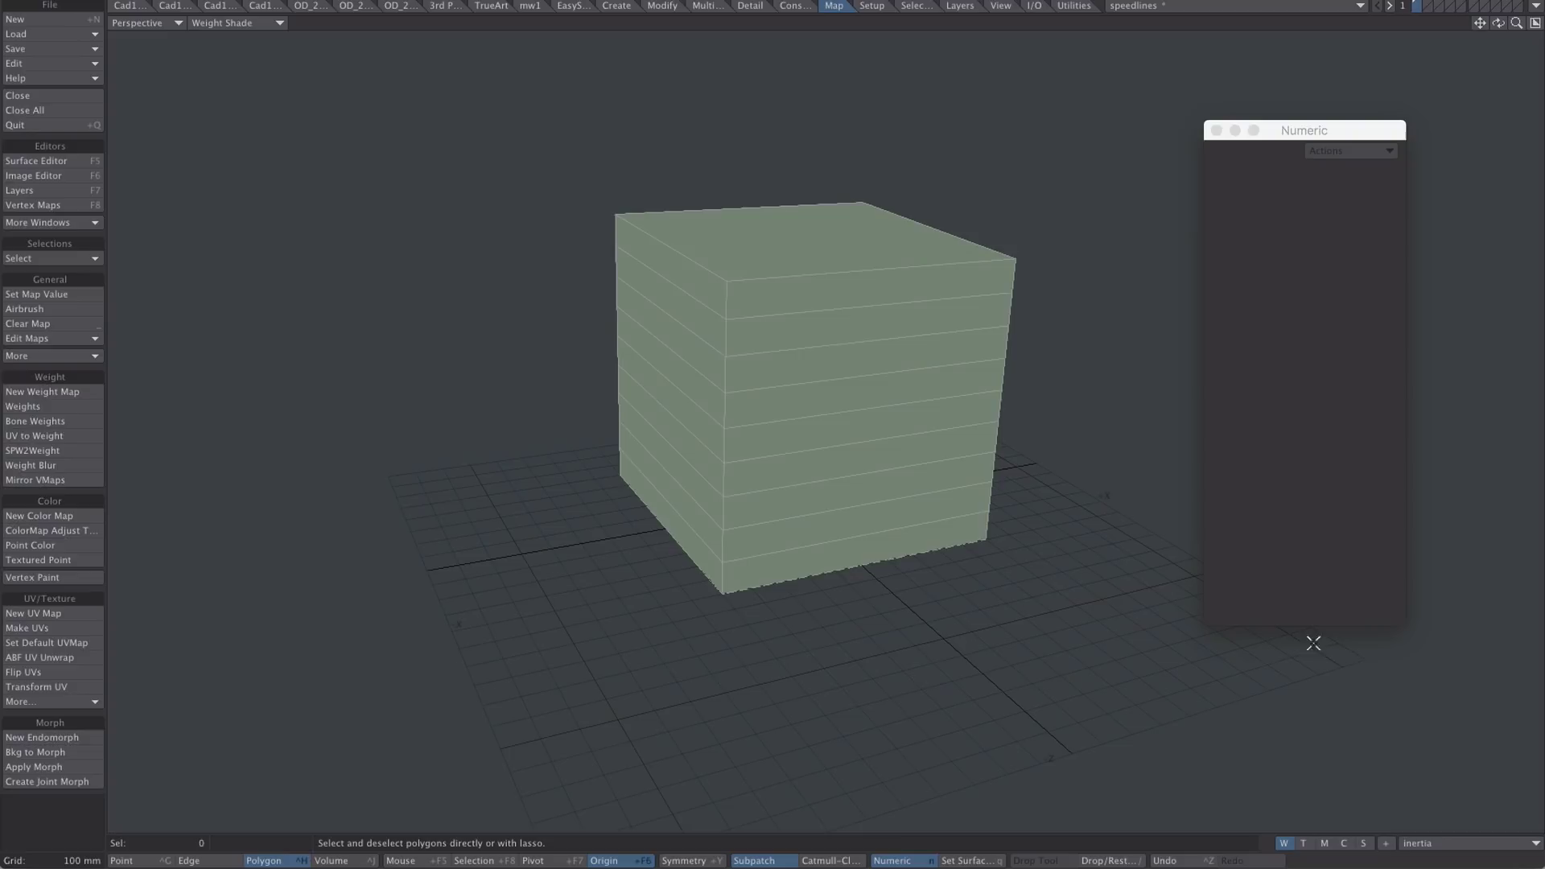
left_click(1418, 842)
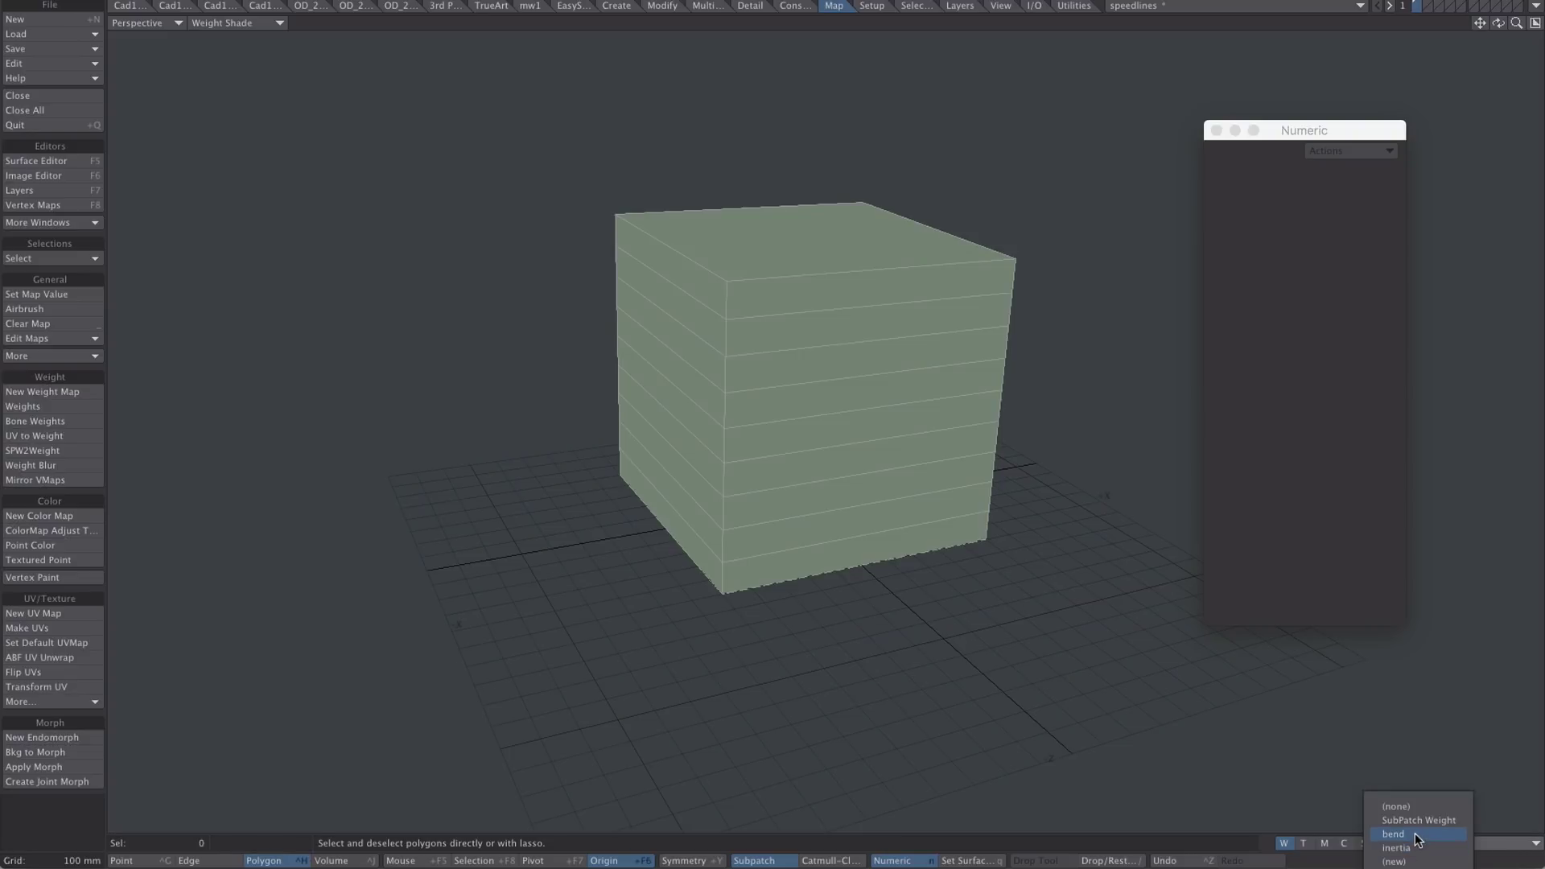
left_click(1413, 829)
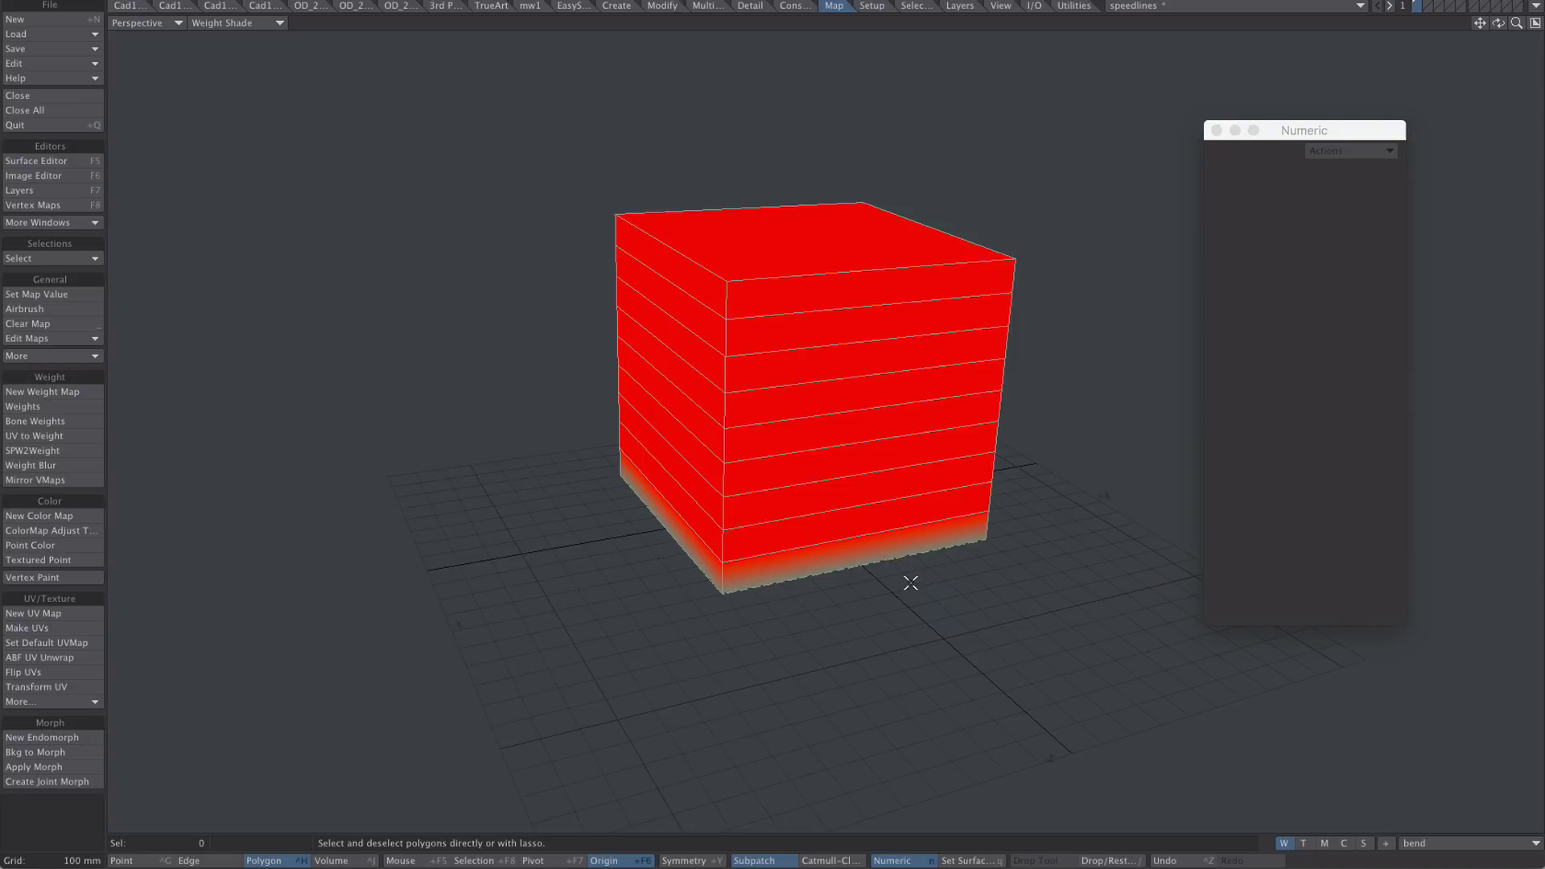
Switch to the four-view layout and the second layer, and create a weight map named tail with an initial value of 0%.
key("0")
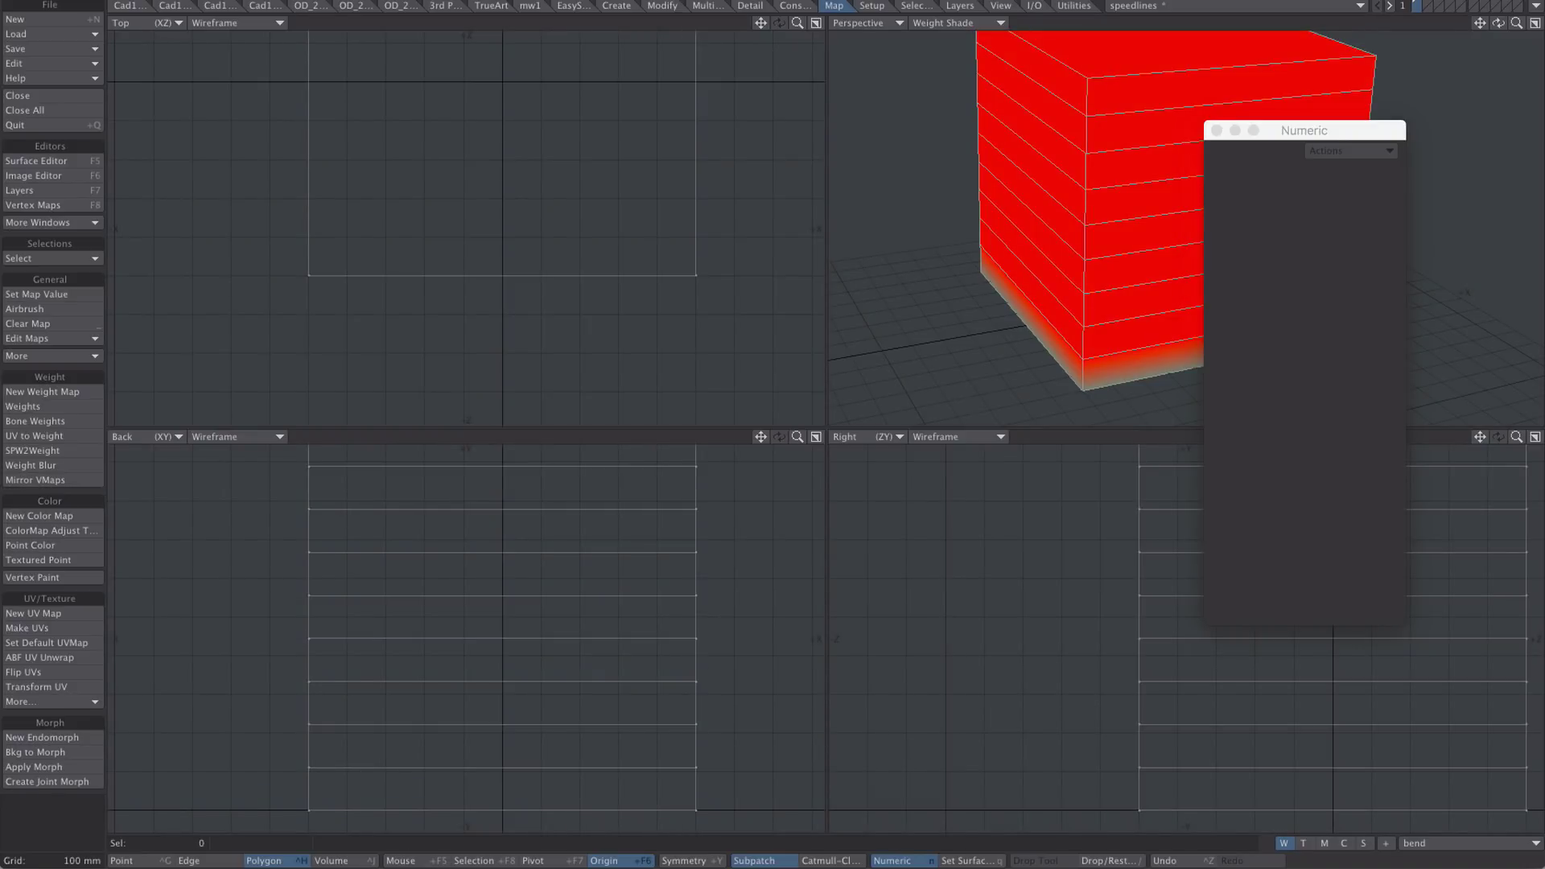
left_click(1427, 4)
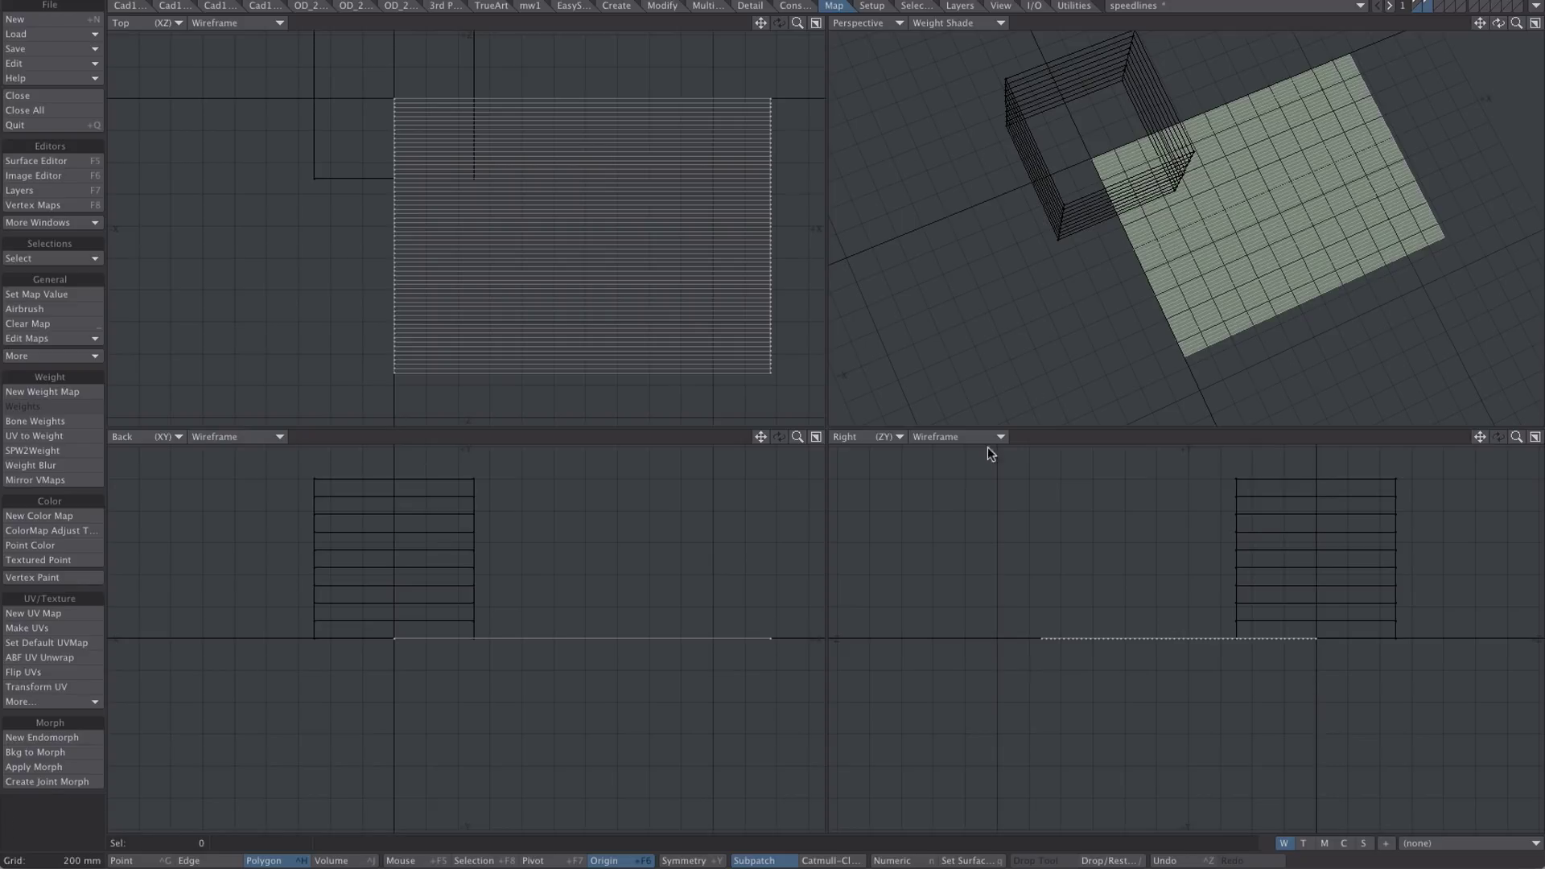
left_click(1385, 844)
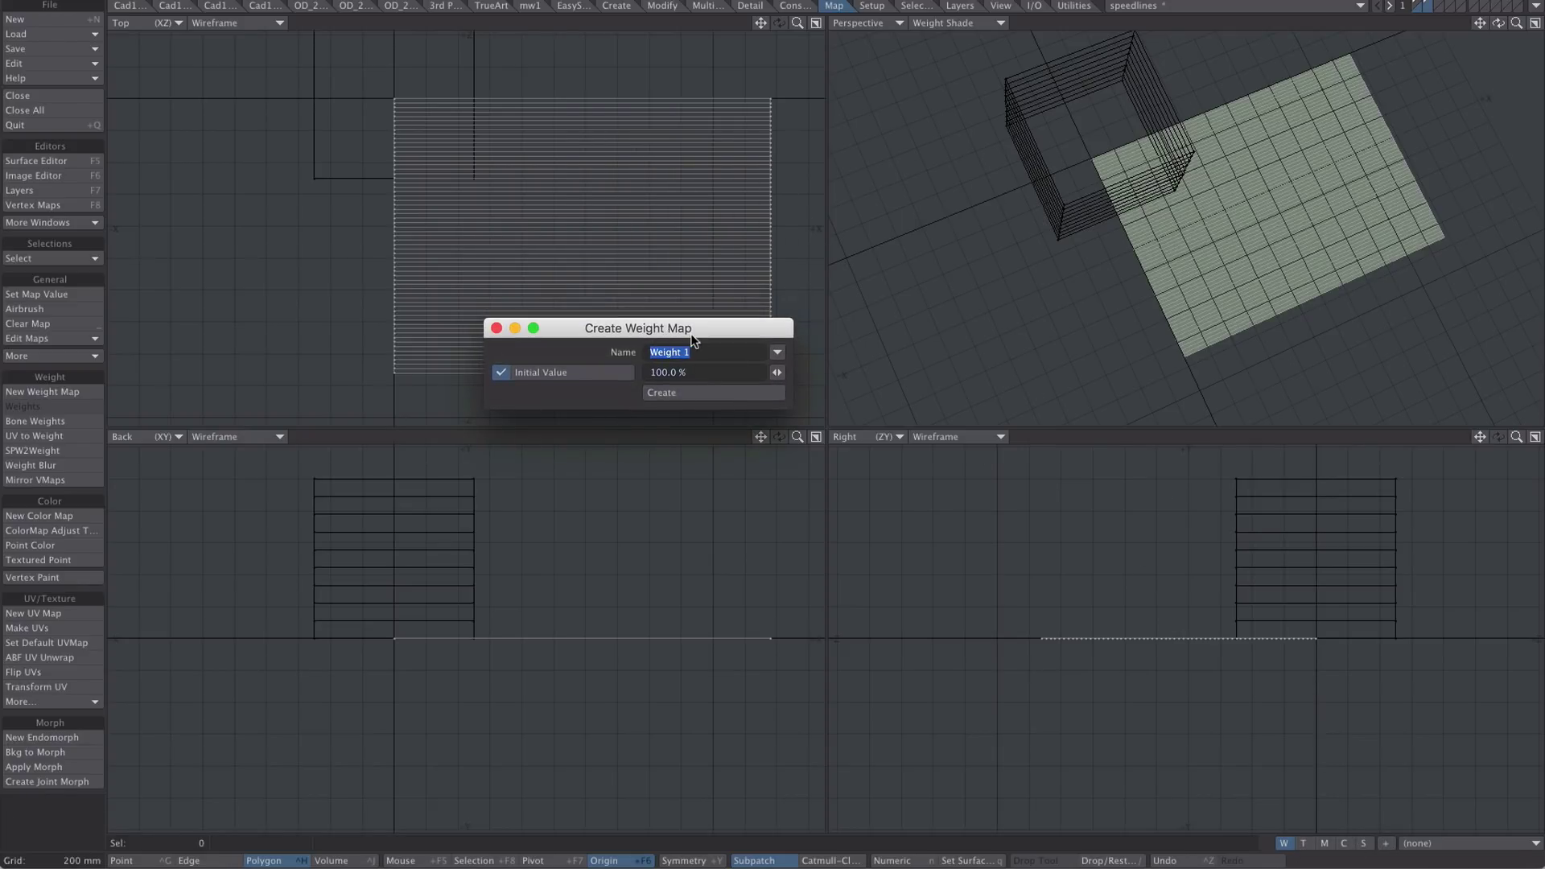
type("tail")
key("Tab")
type("0")
left_click(668, 392)
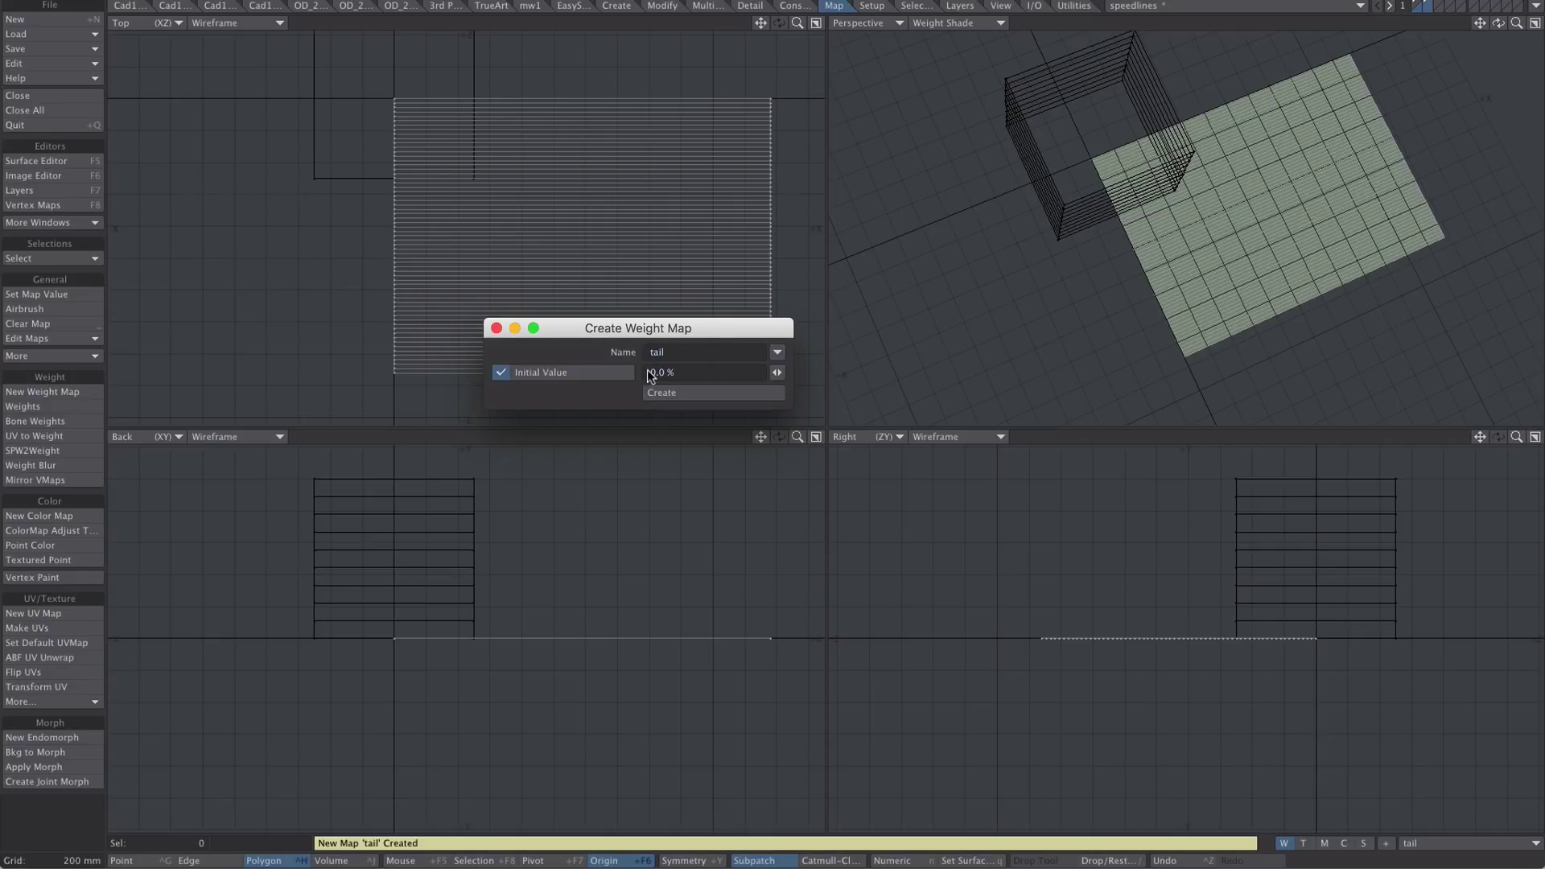
left_click(496, 329)
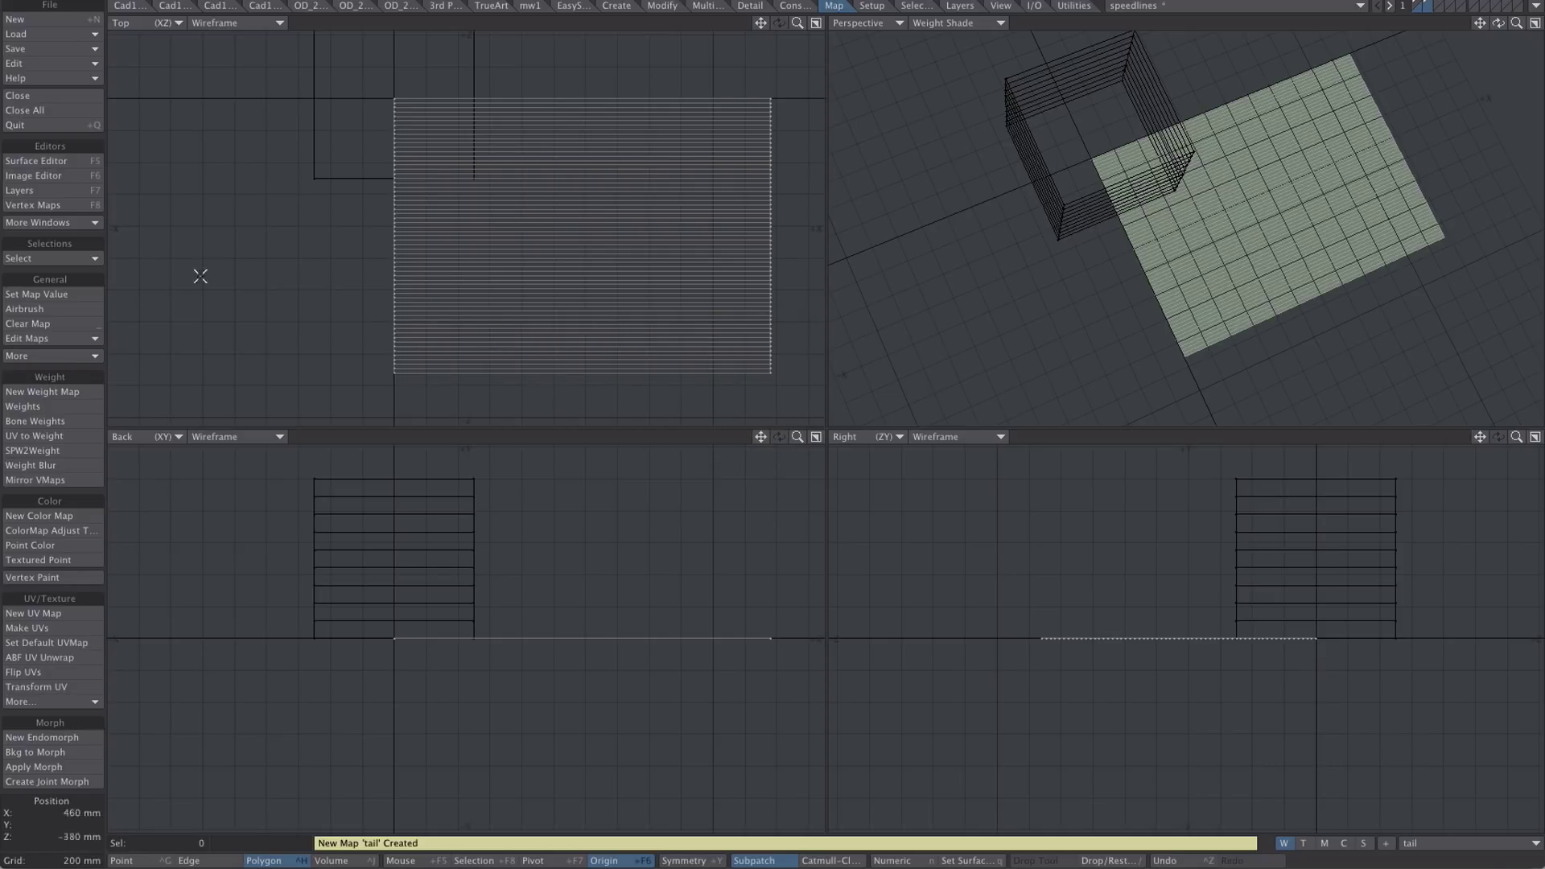
Apply a 100% weight change to the plane's tail map using the Weights tool with automatic linear falloff along the X axis.
left_click(51, 406)
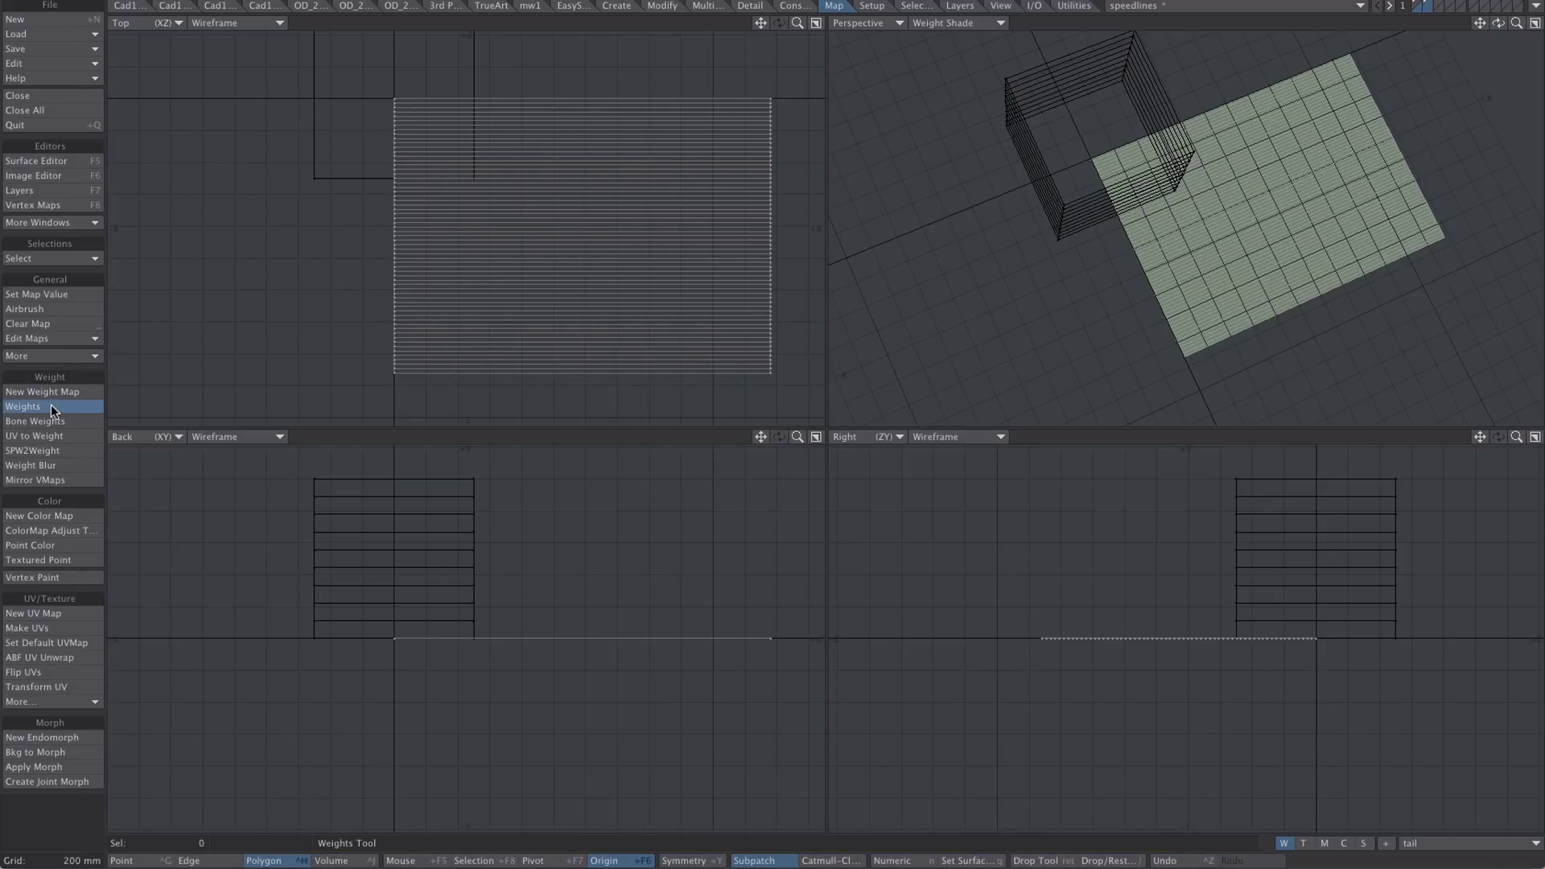
key("n")
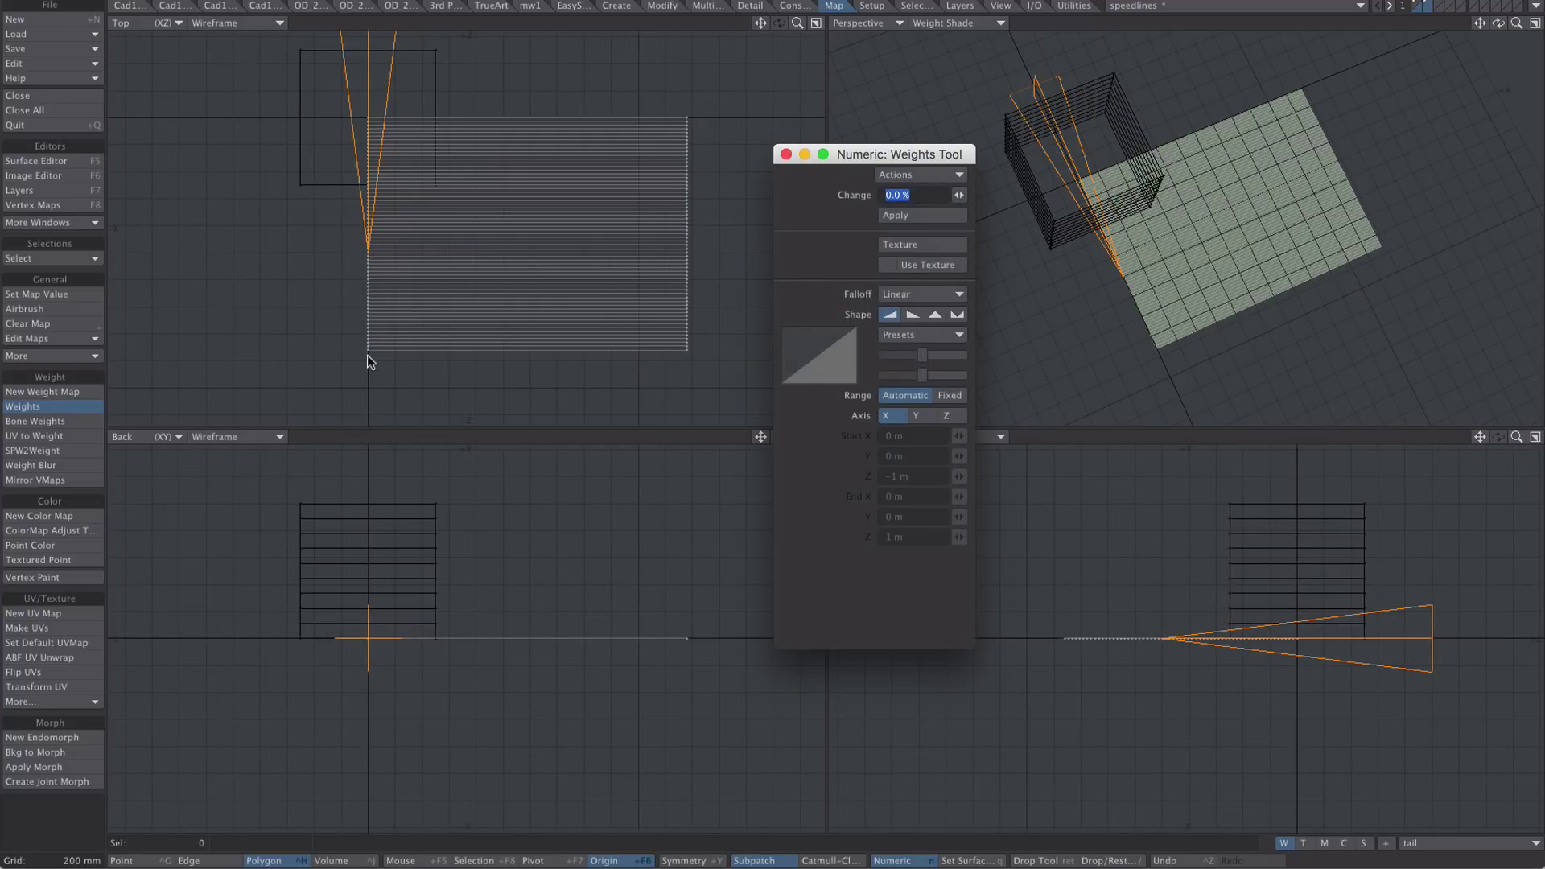
left_click(910, 173)
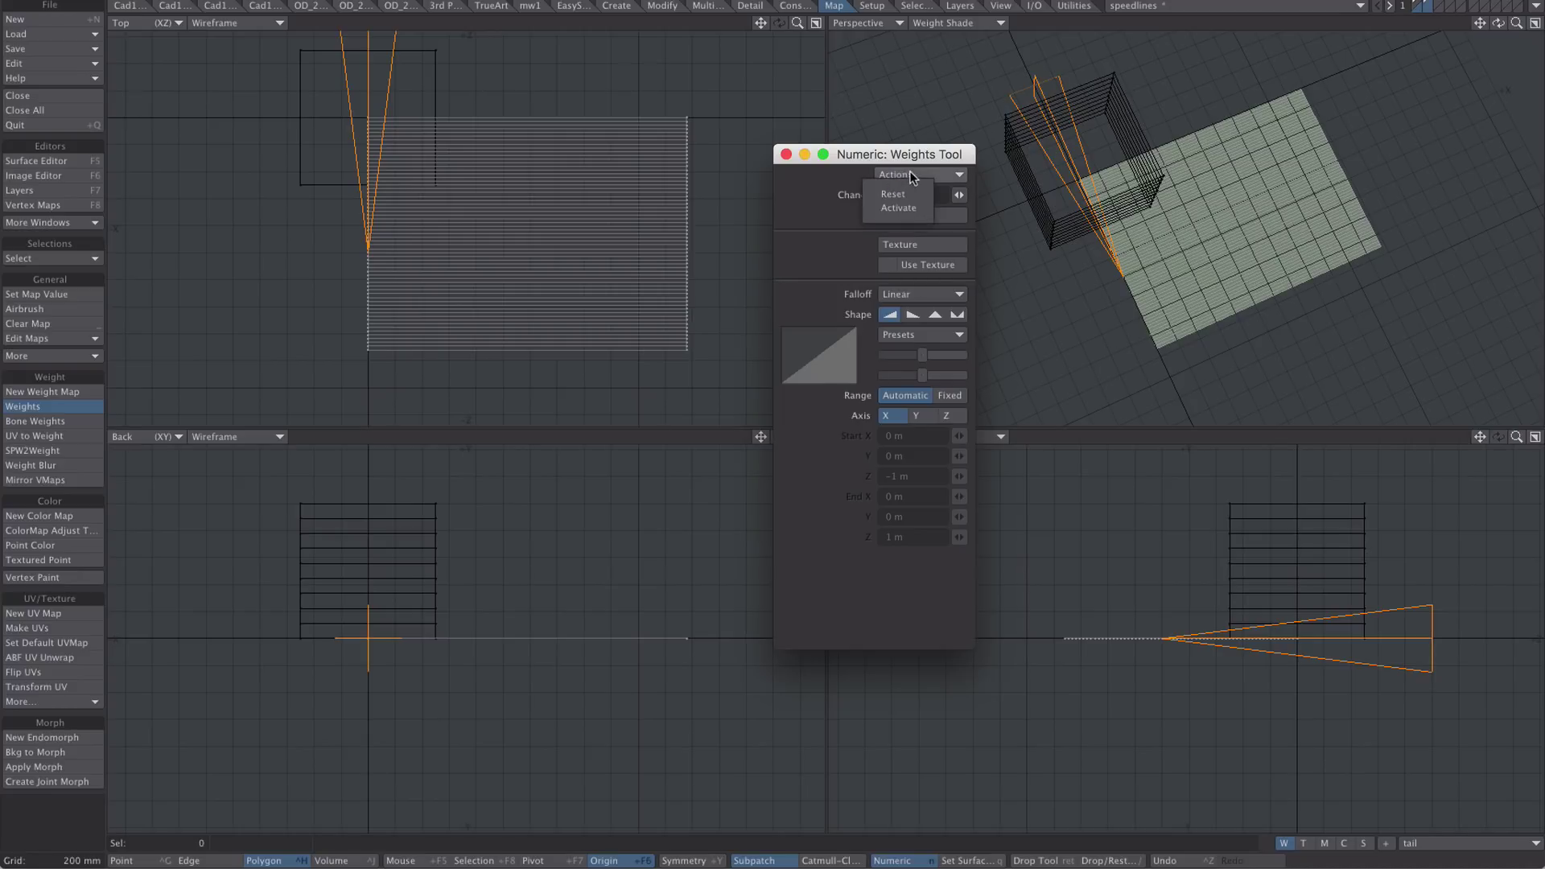
left_click(899, 208)
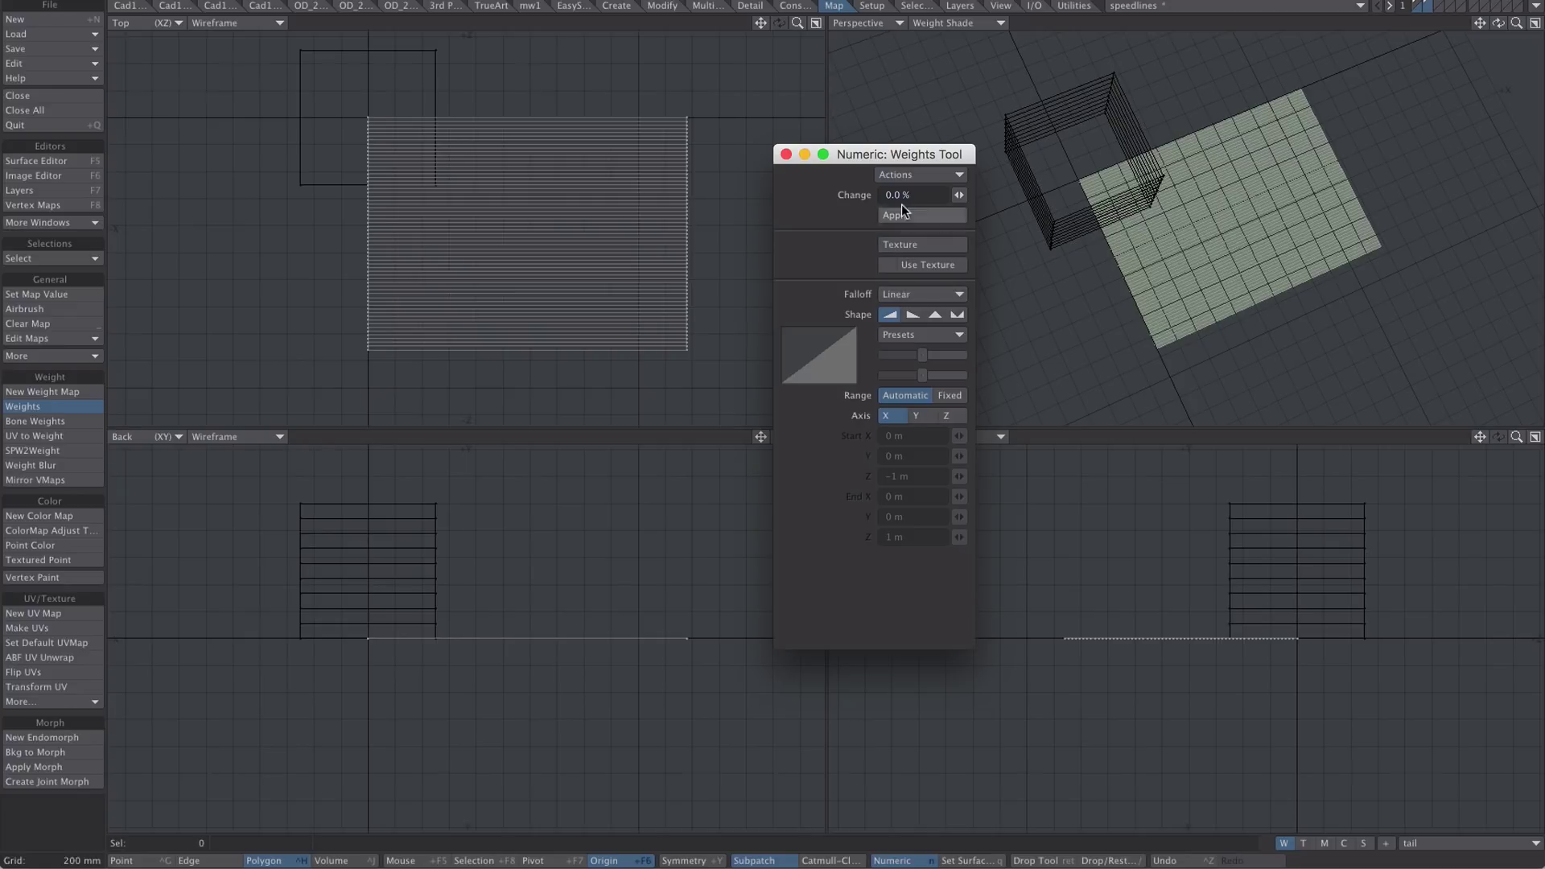
left_click_drag(924, 194, 824, 188)
type("100")
key("Return")
left_click(912, 218)
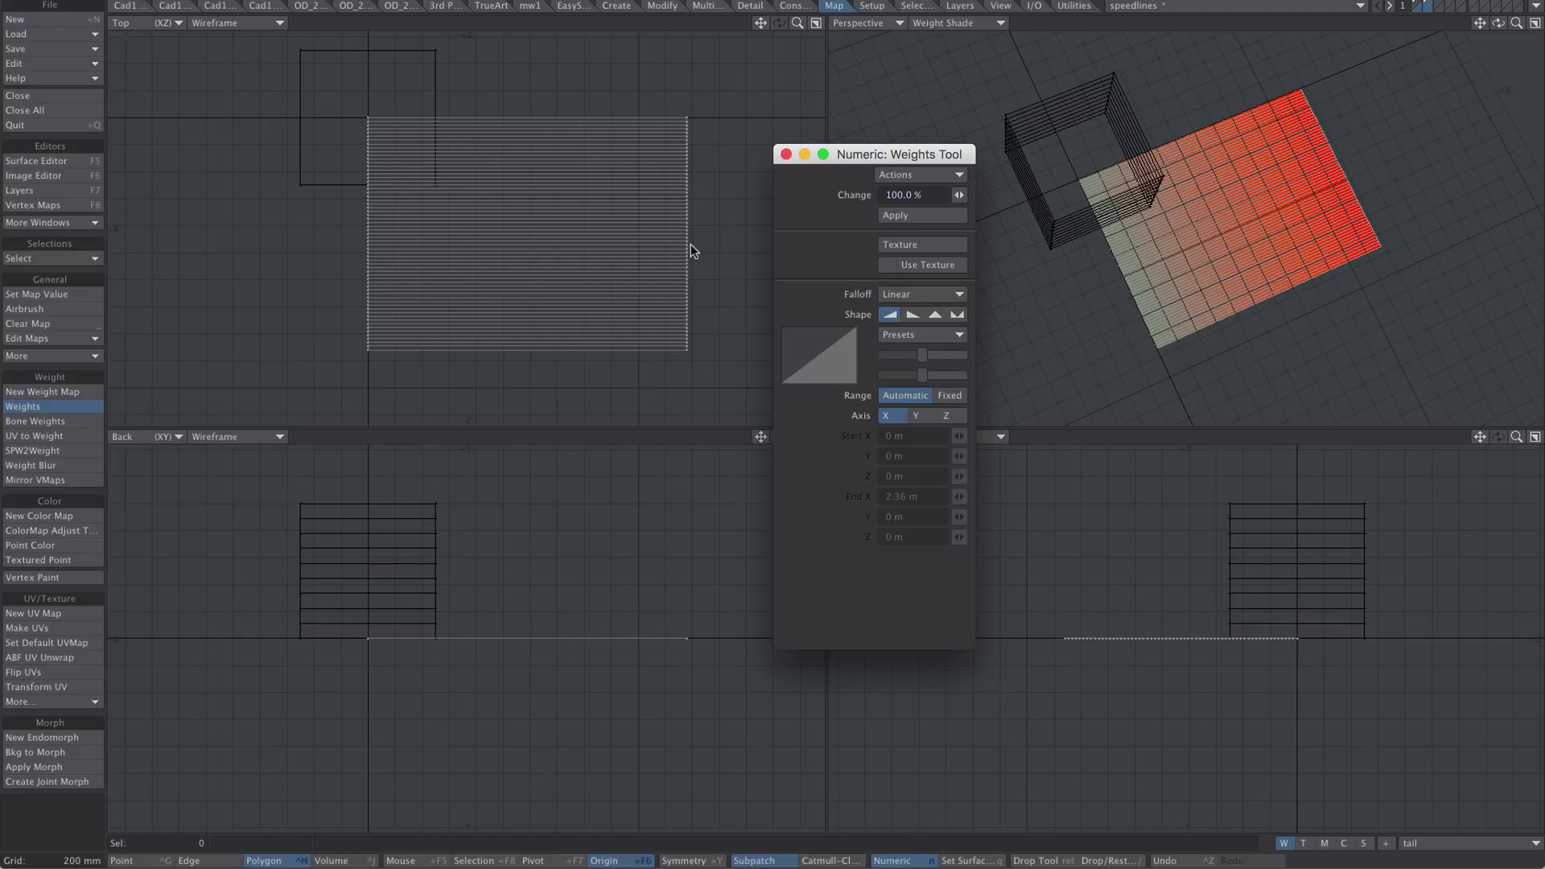
Replace the X-axis weights with a 100% linear falloff along the Z axis, using the descending shape, and finish the Weights tool.
key("ctrl+z")
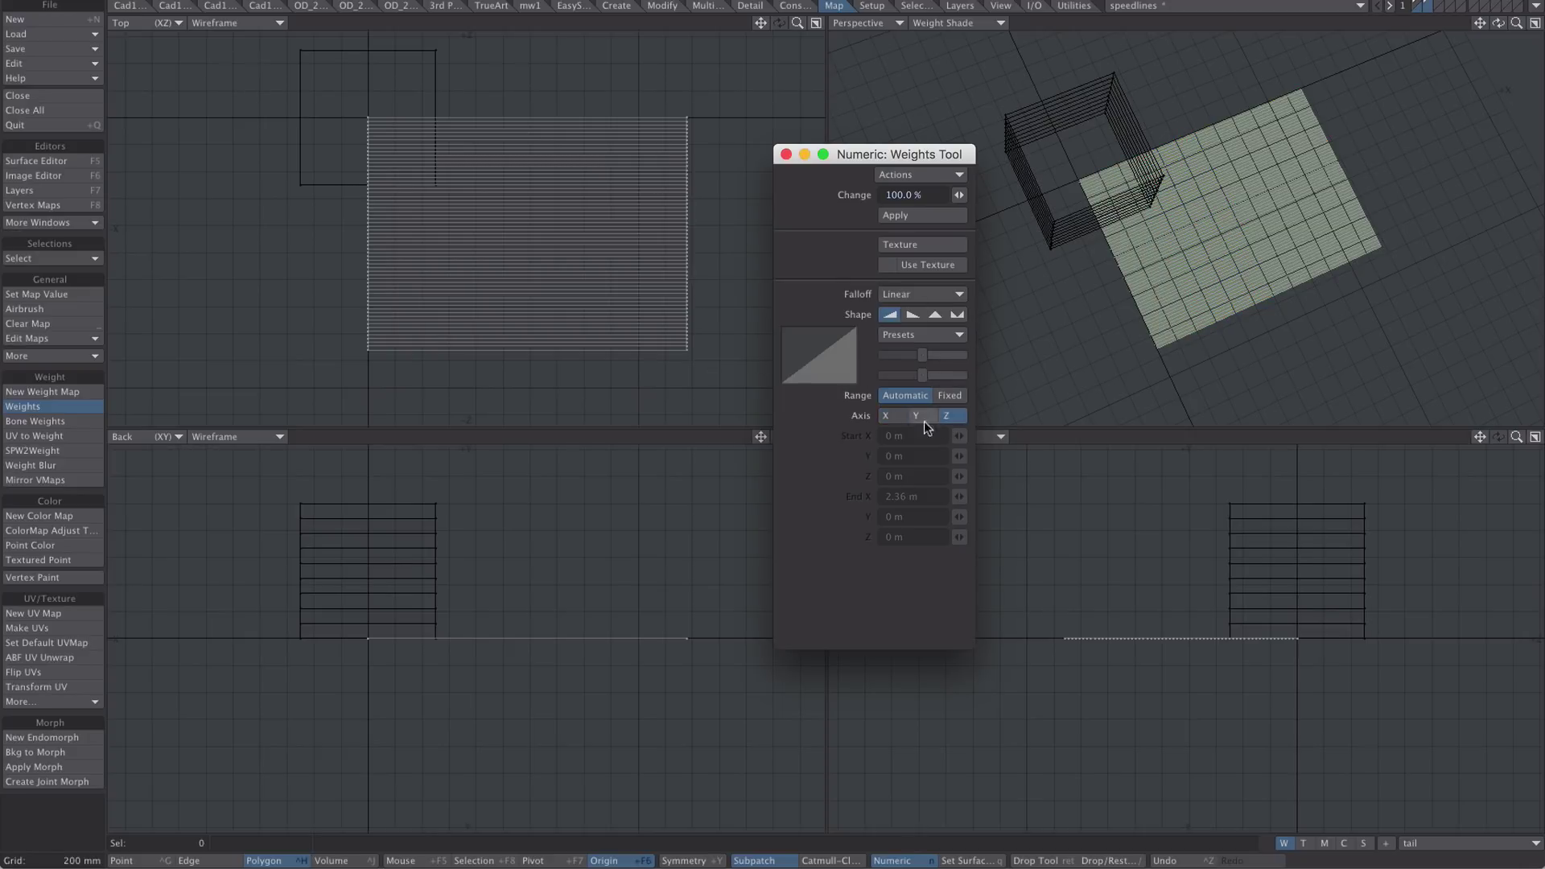
left_click(950, 215)
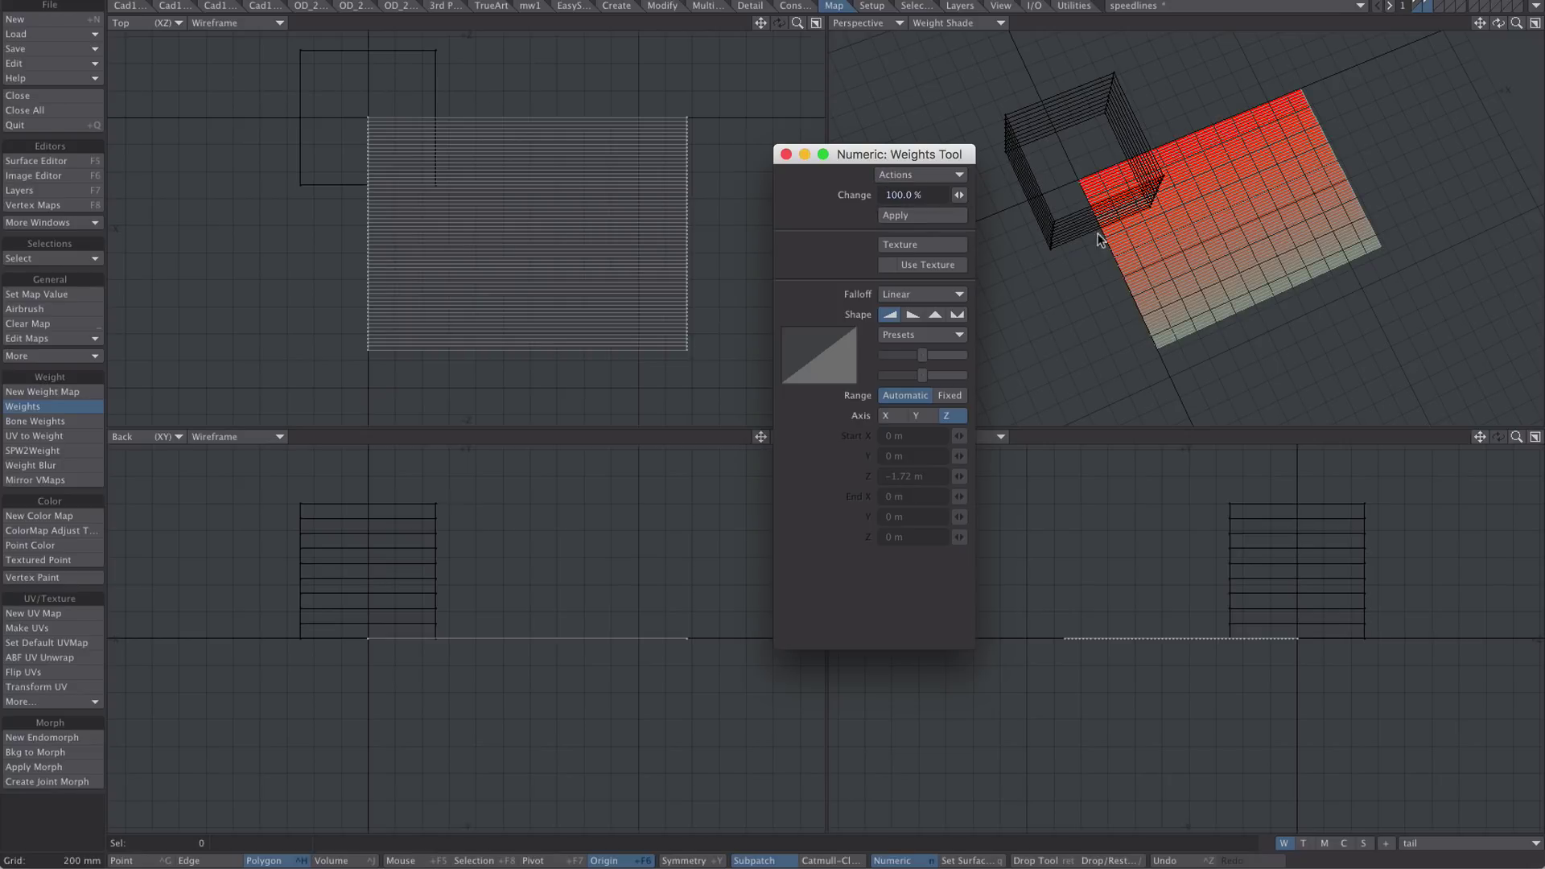
key("ctrl+z")
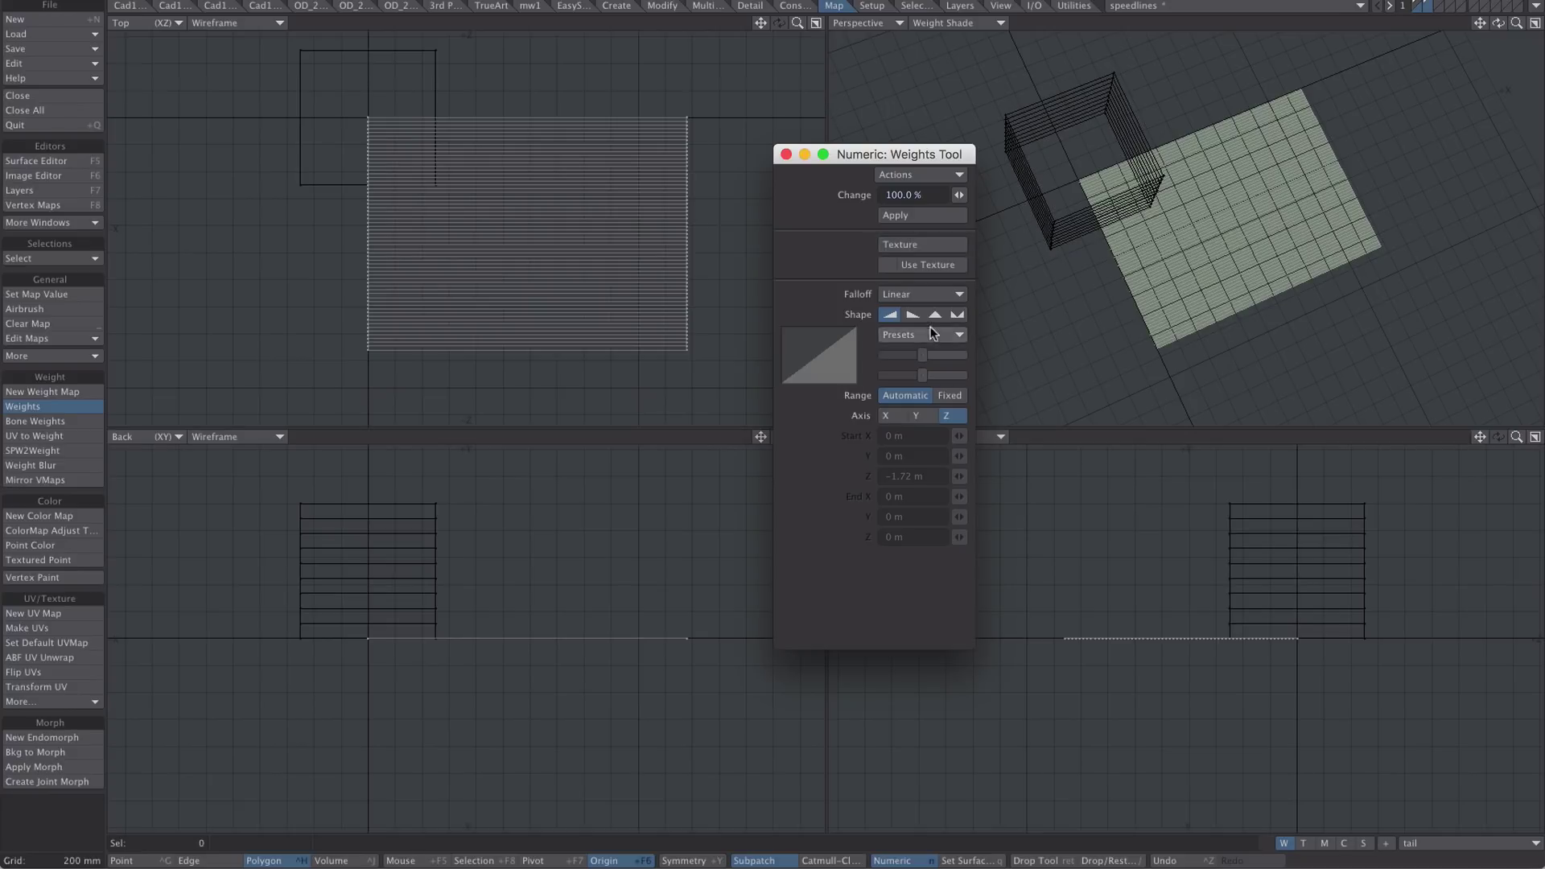
left_click(913, 315)
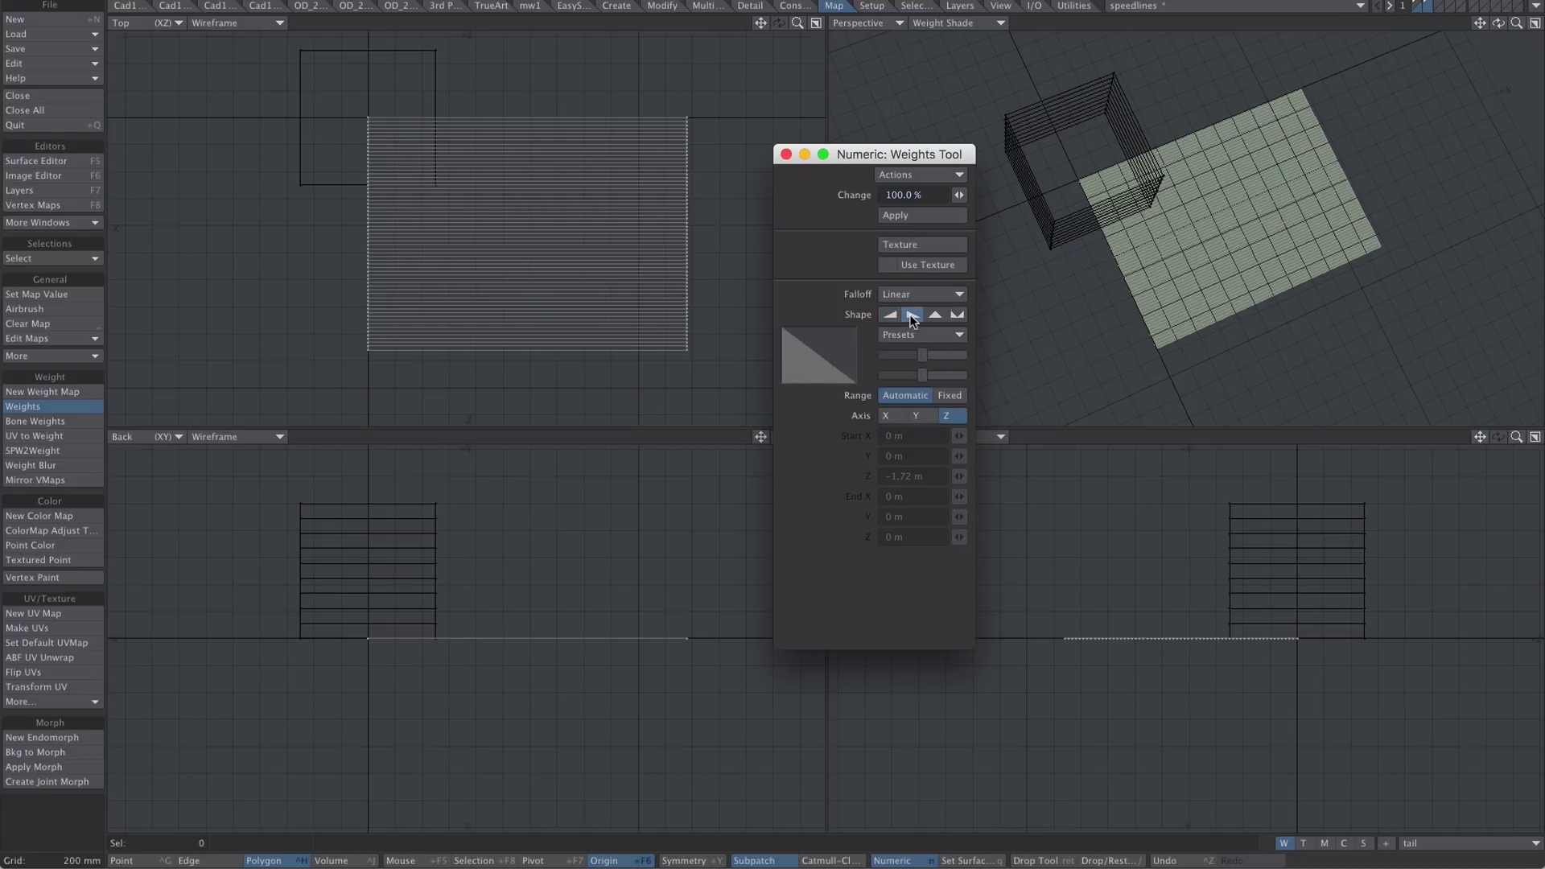
left_click(896, 215)
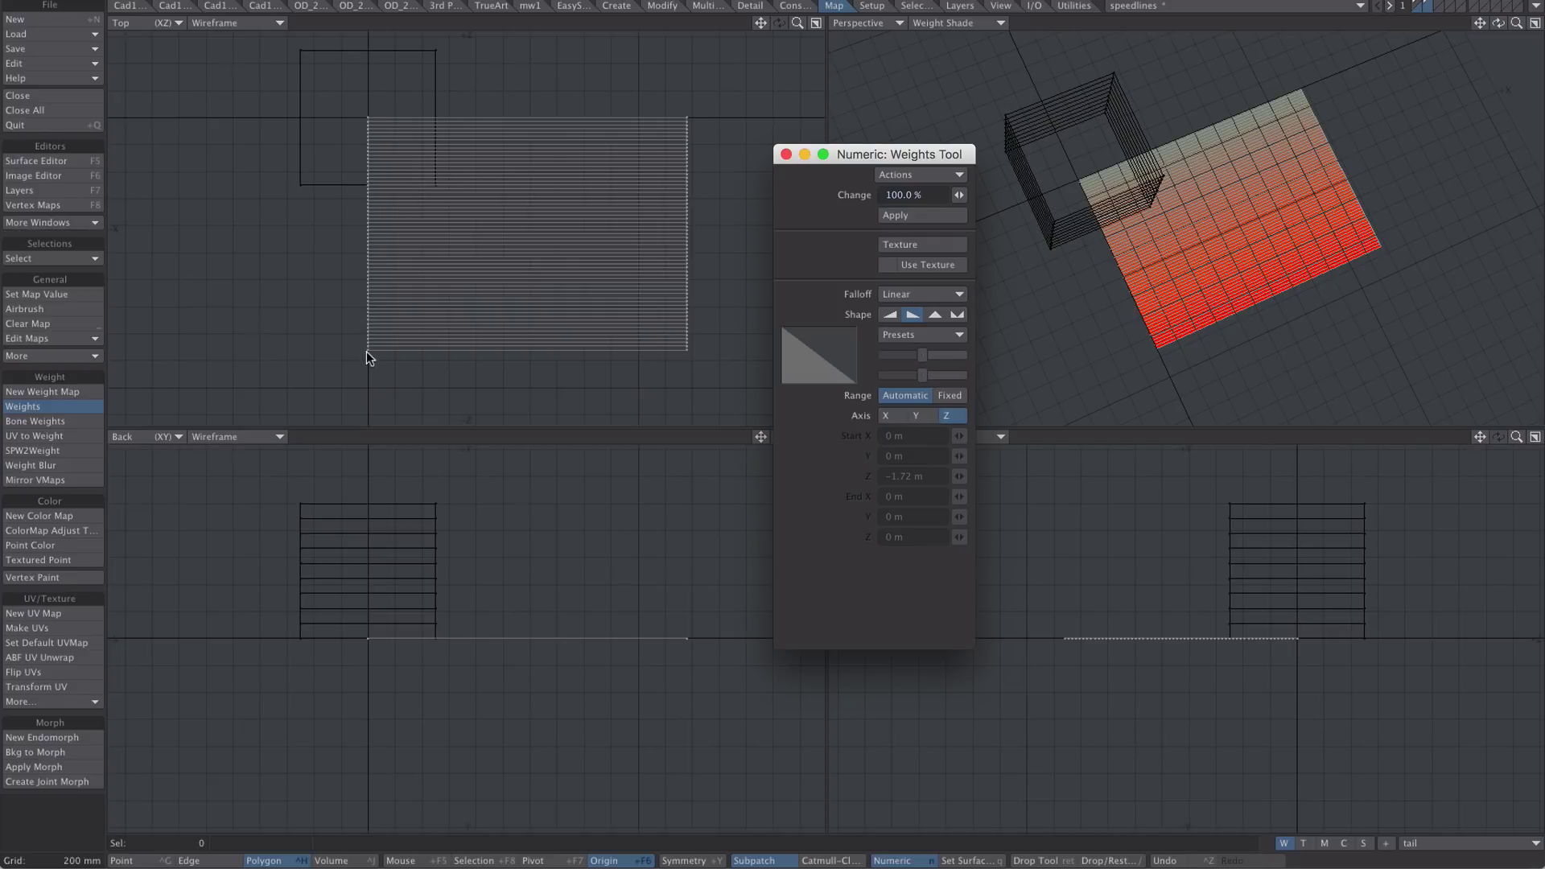
key("Return")
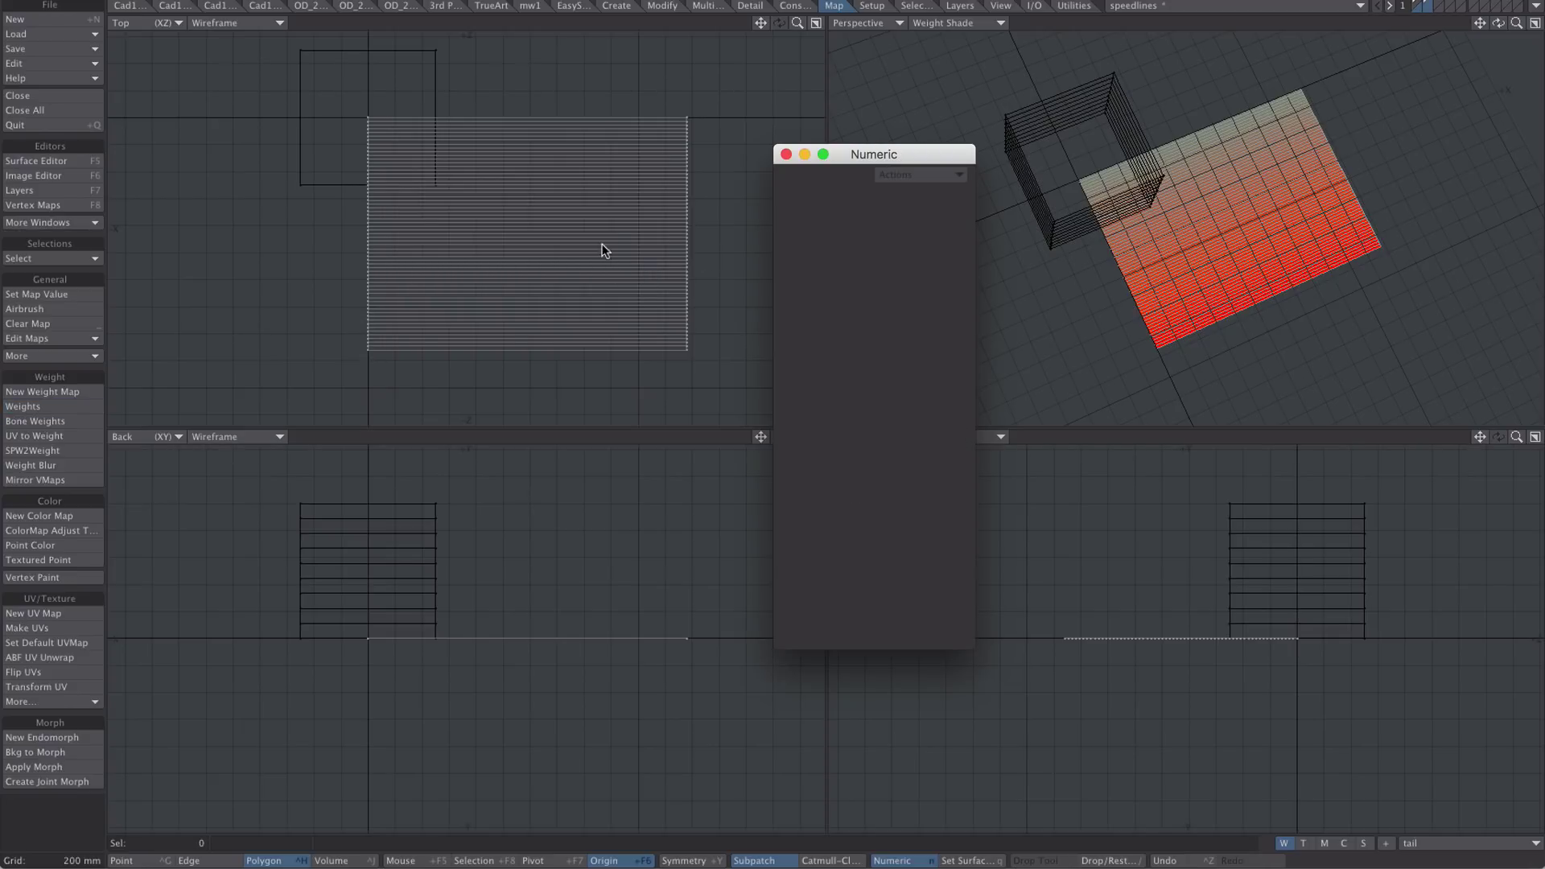
key("n")
Delete all points along the plane's outer +X edge, keeping only the row of points on the Z axis.
key("a")
key("ctrl+g")
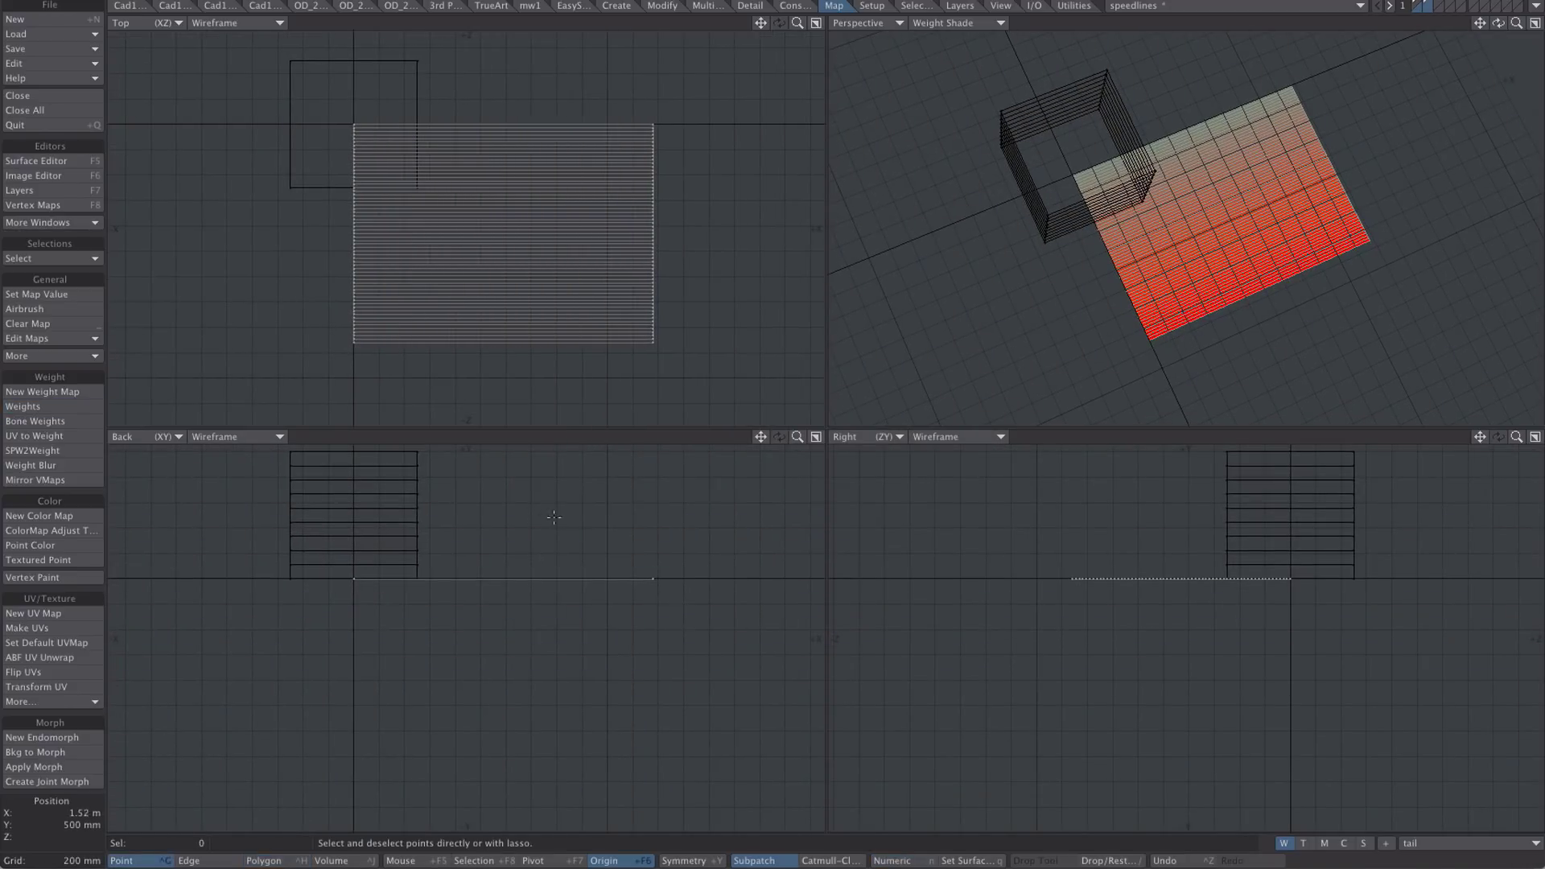
mouse_move(664, 655)
right_mouse_down()
mouse_move(596, 636)
mouse_move(622, 663)
right_mouse_up()
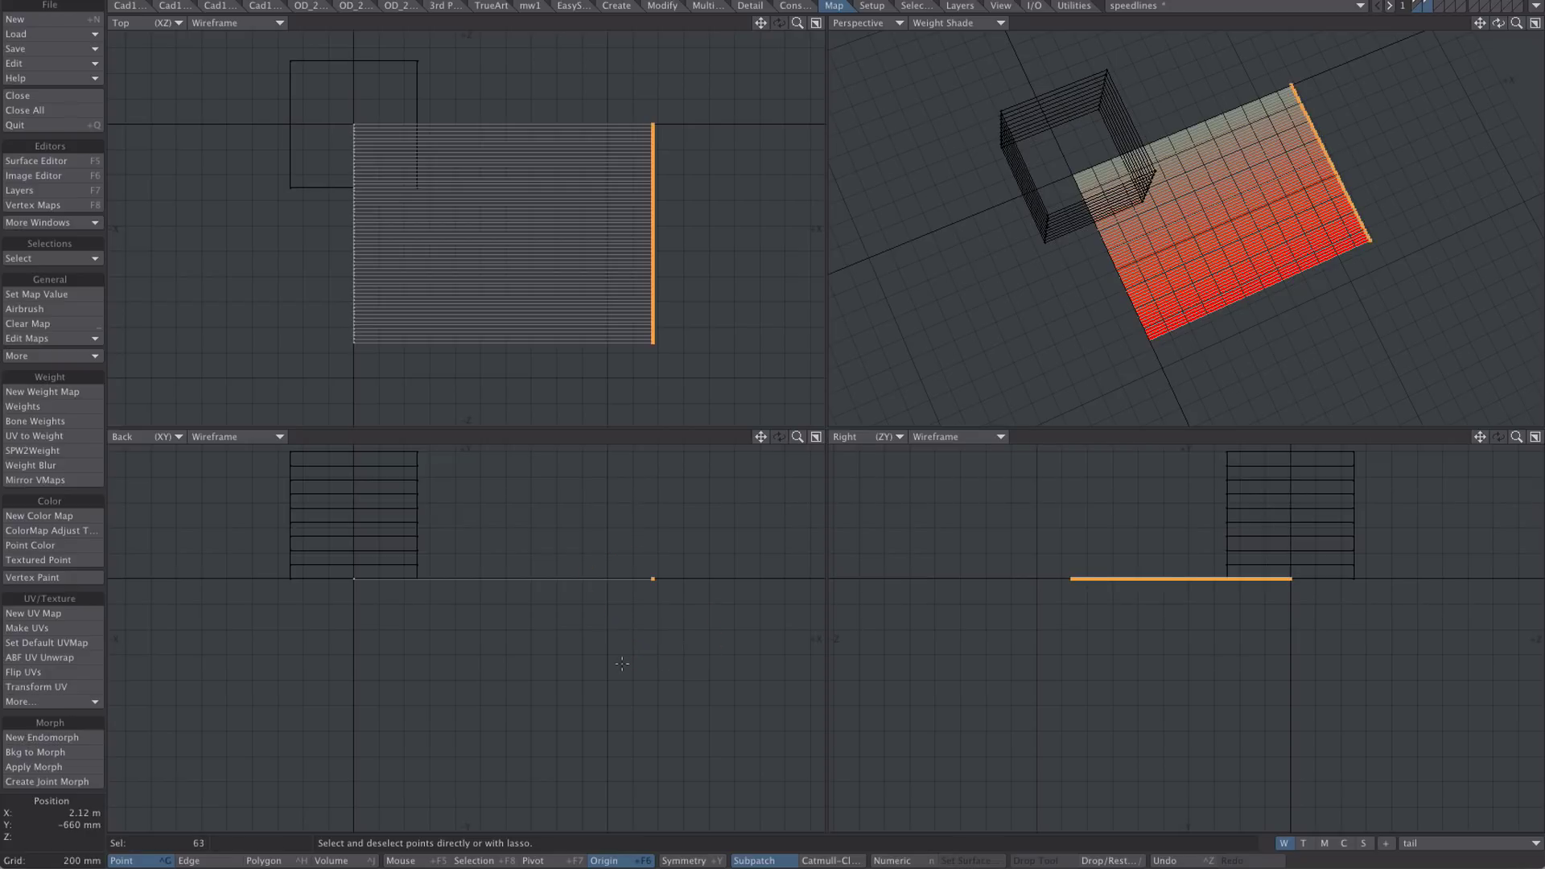
key("Delete")
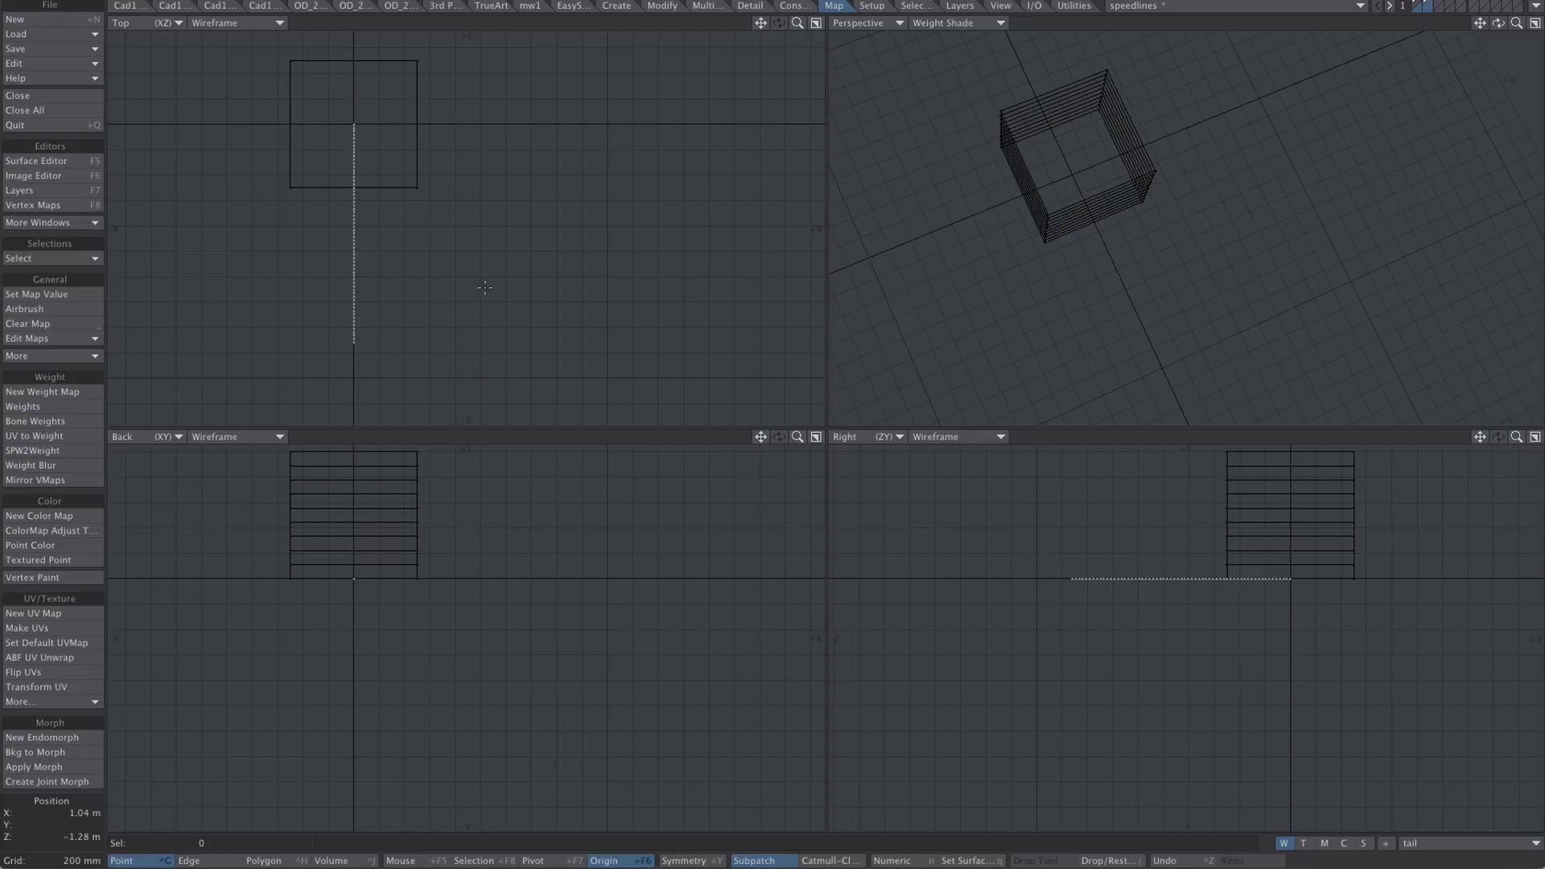
Rest the row of points on the ground along the Z axis with negative sense, centering on X, Y and Z.
key("F3")
left_click(842, 211)
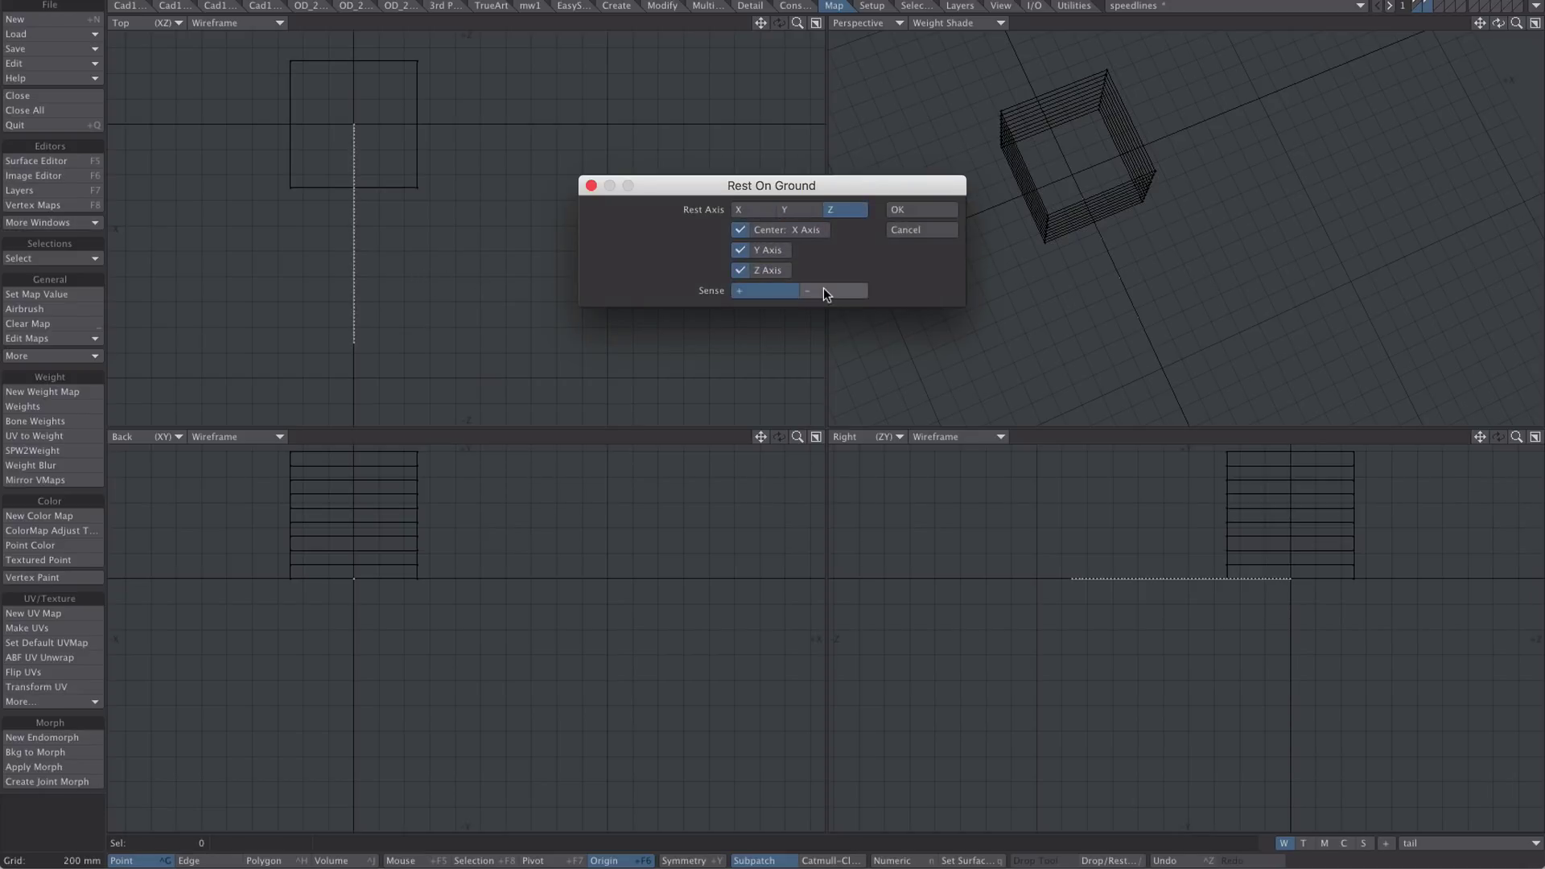
left_click(824, 292)
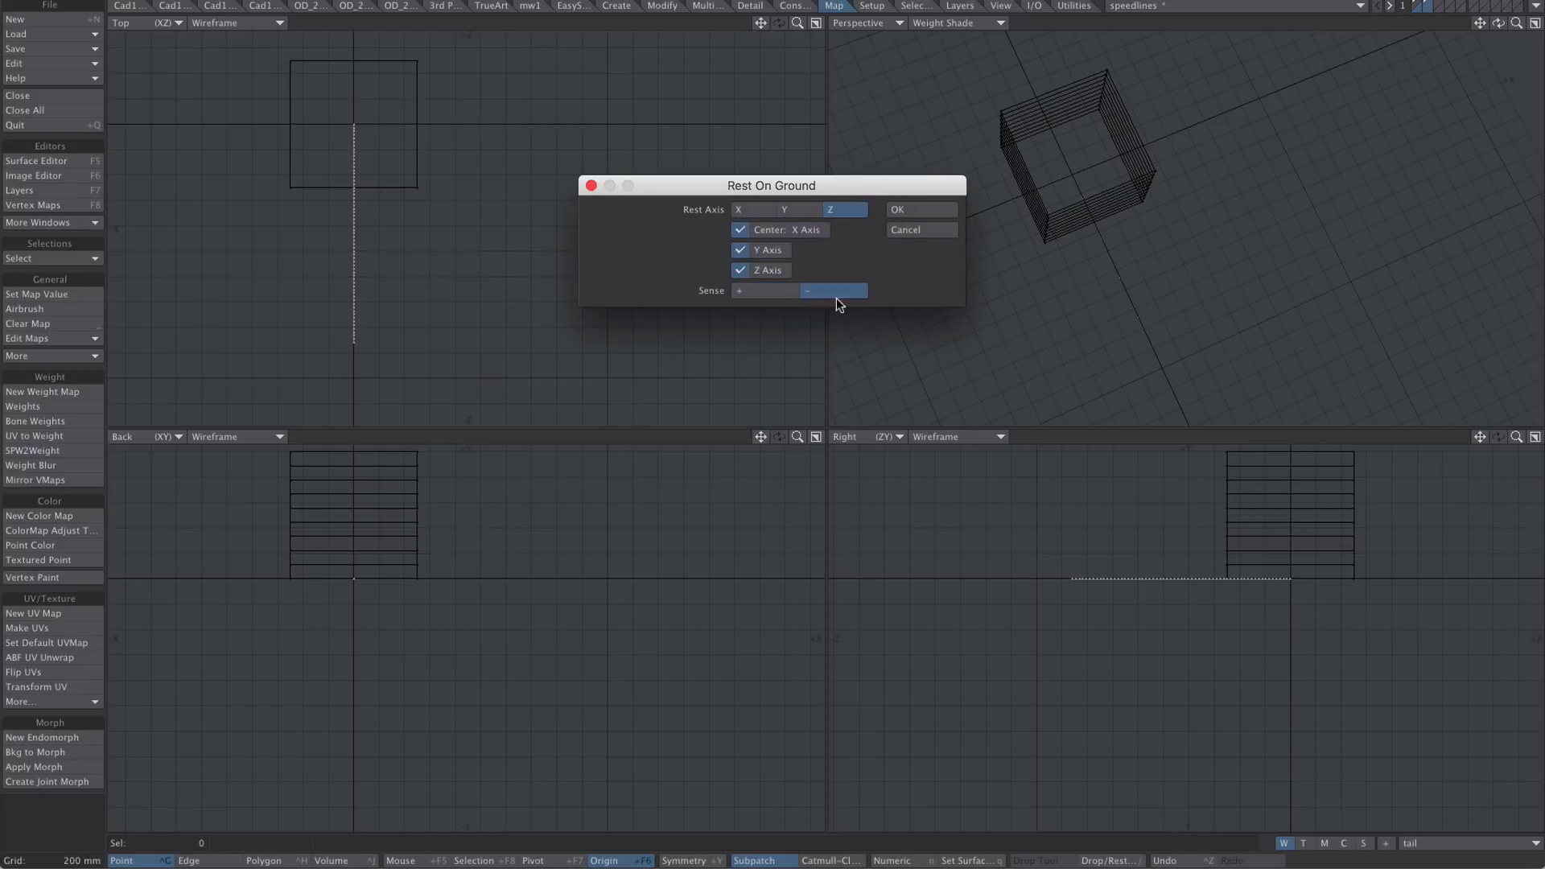
left_click(914, 211)
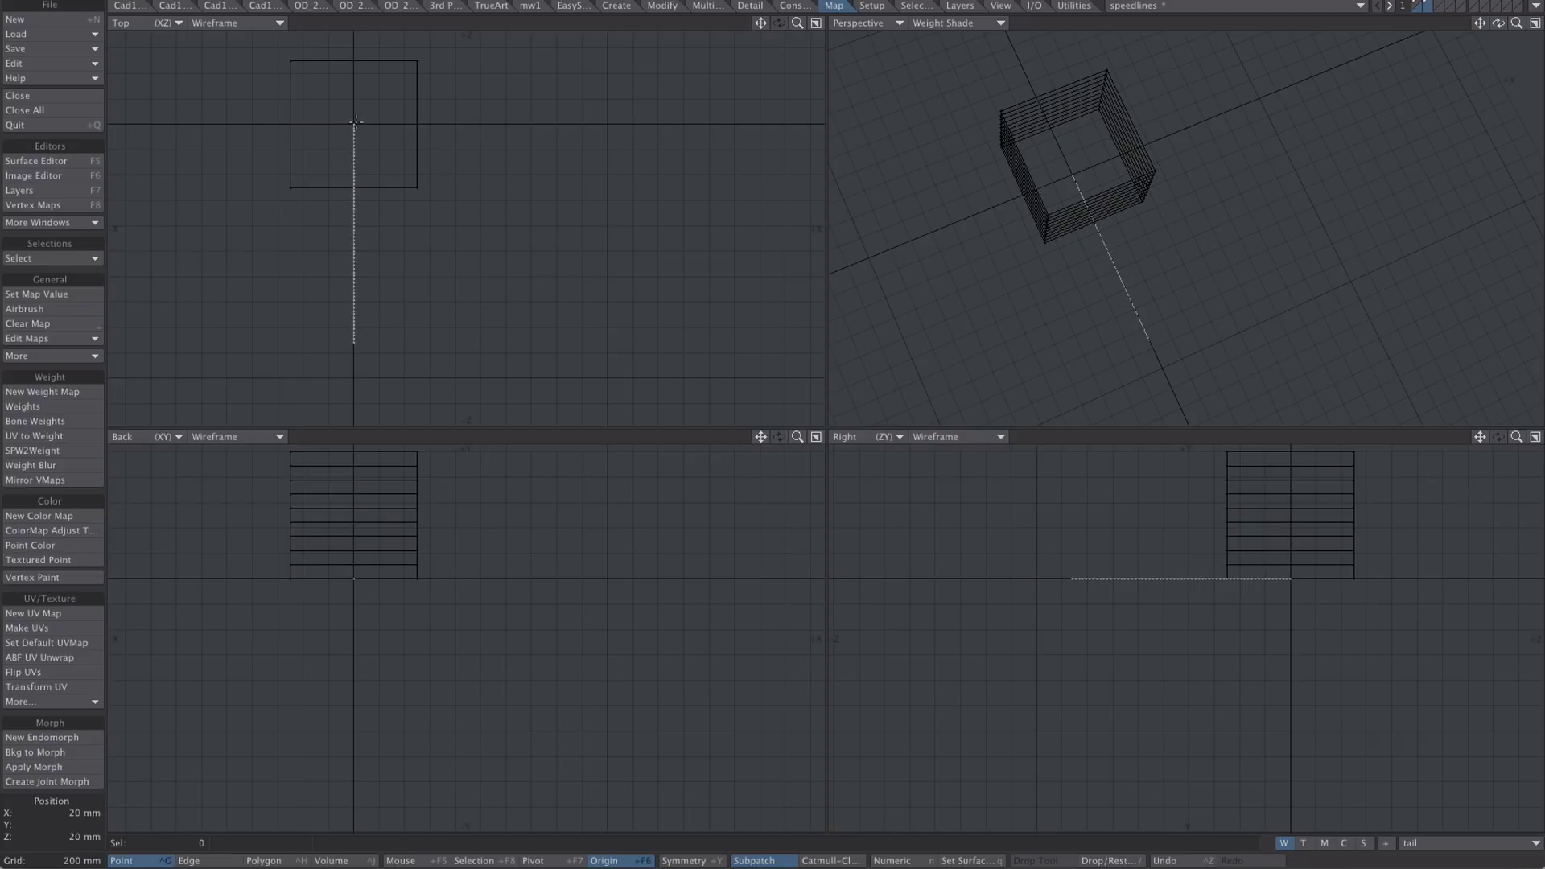
Stretch the row of points along Z about the origin to about 3%, and shorten it further.
key("h")
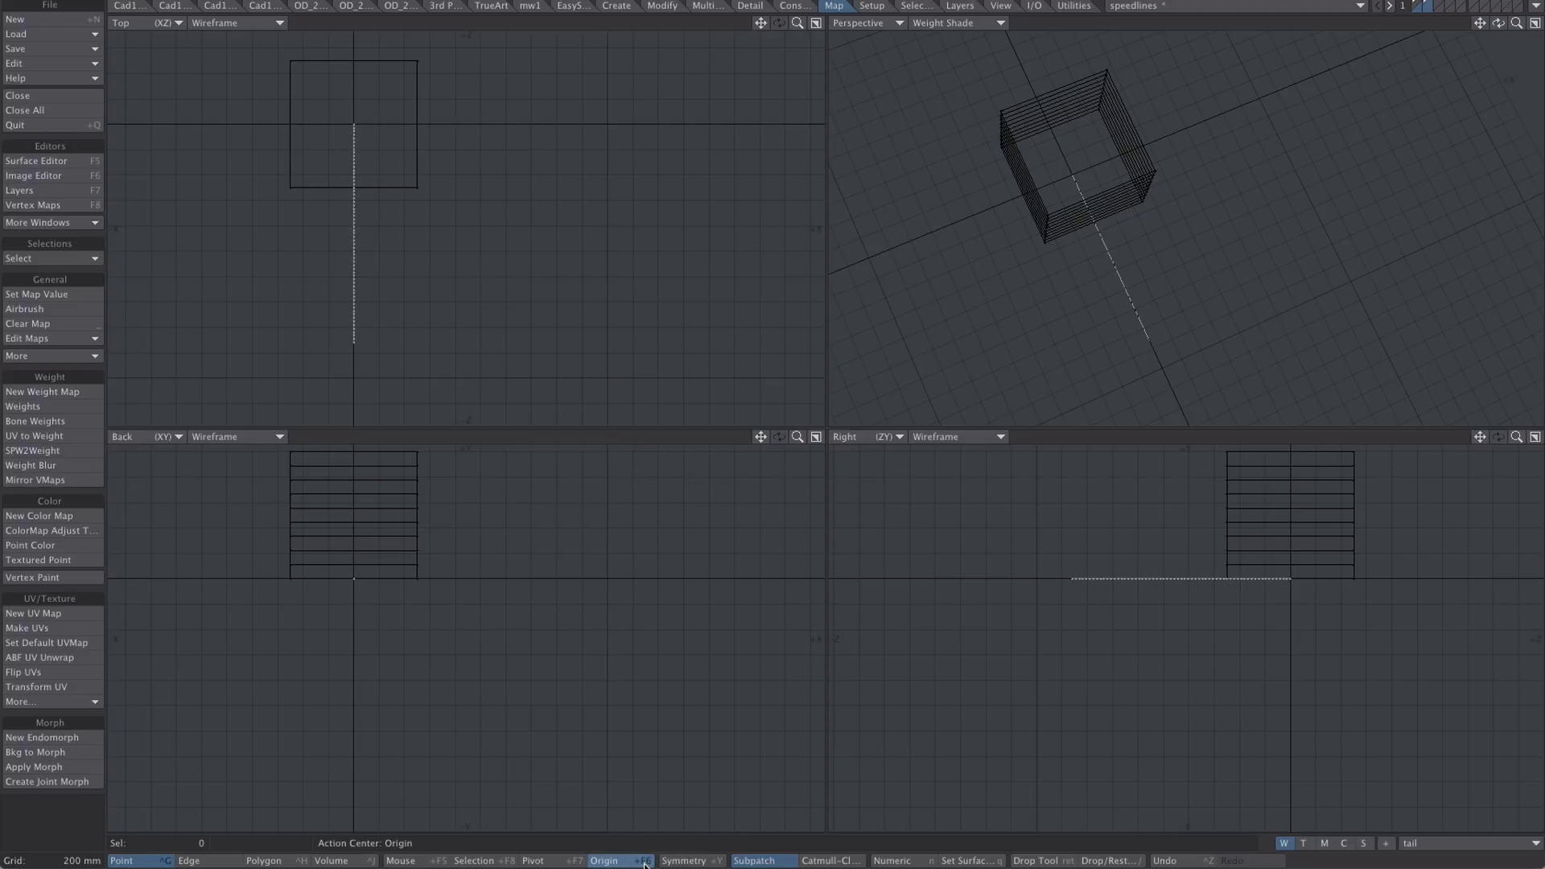
left_click_drag(423, 126, 422, 189, "ctrl")
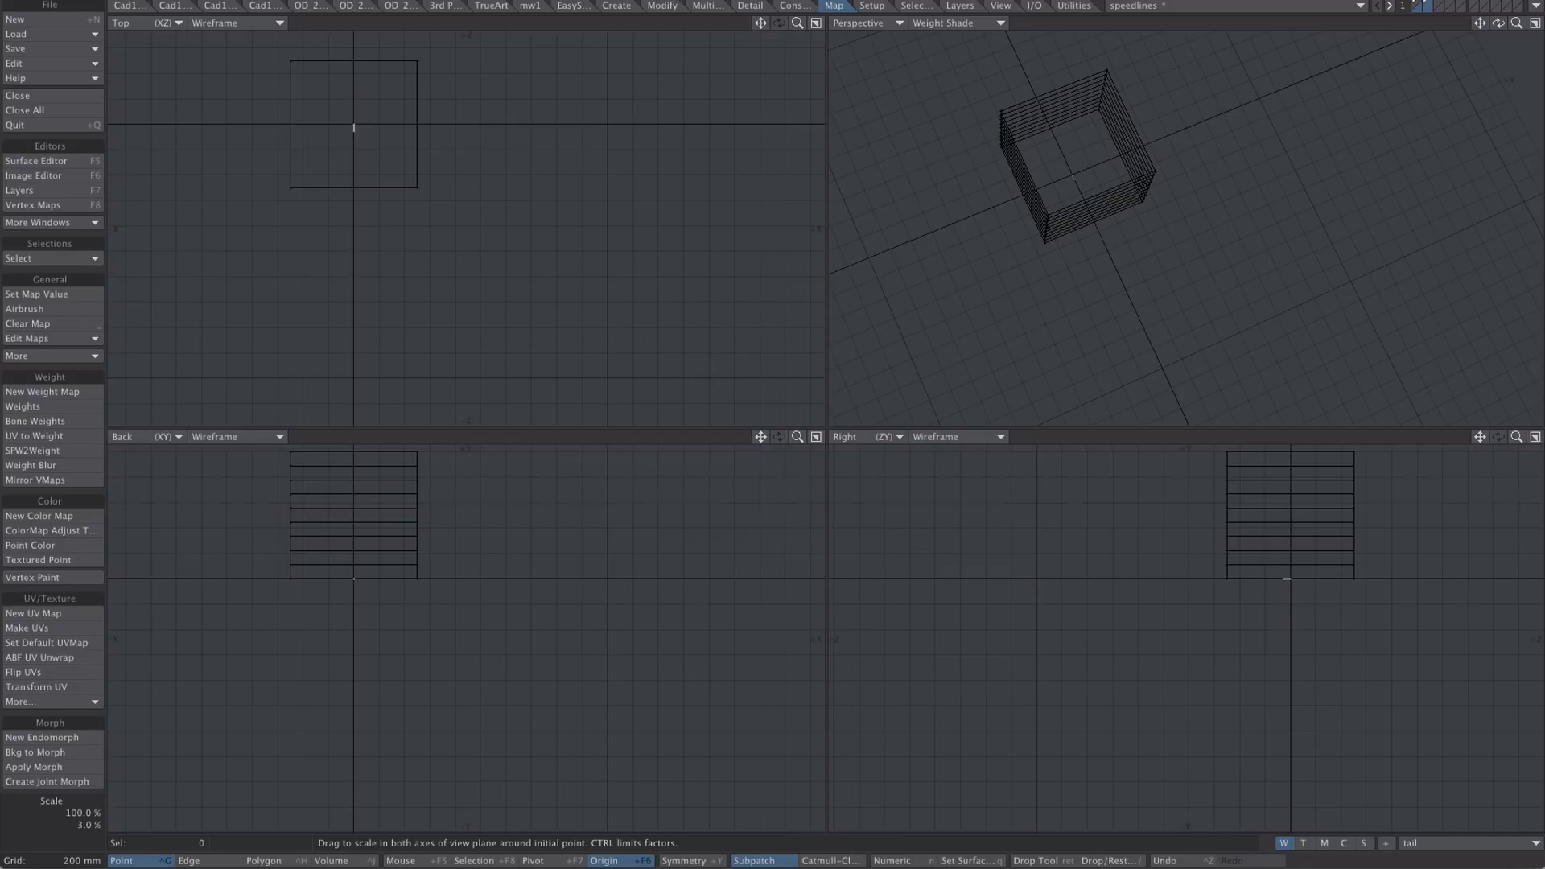
key("a")
scroll(479, 243, "up", 6)
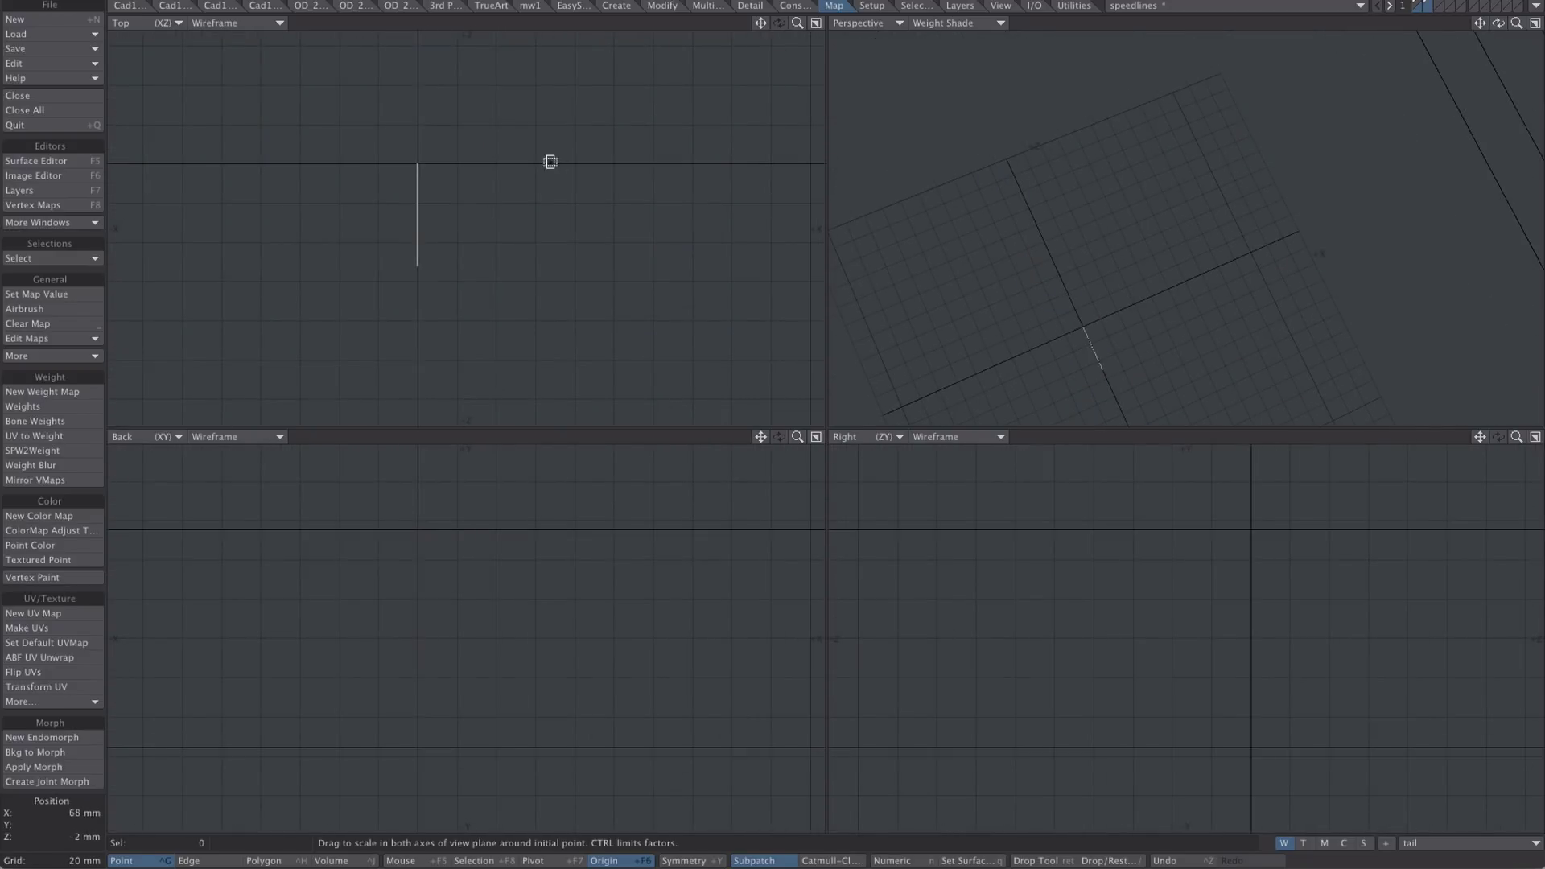
left_click_drag(551, 162, 550, 192)
key("a")
key("Return")
scroll(586, 172, "down", 1)
left_click_drag(1017, 234, 1046, 238, "alt")
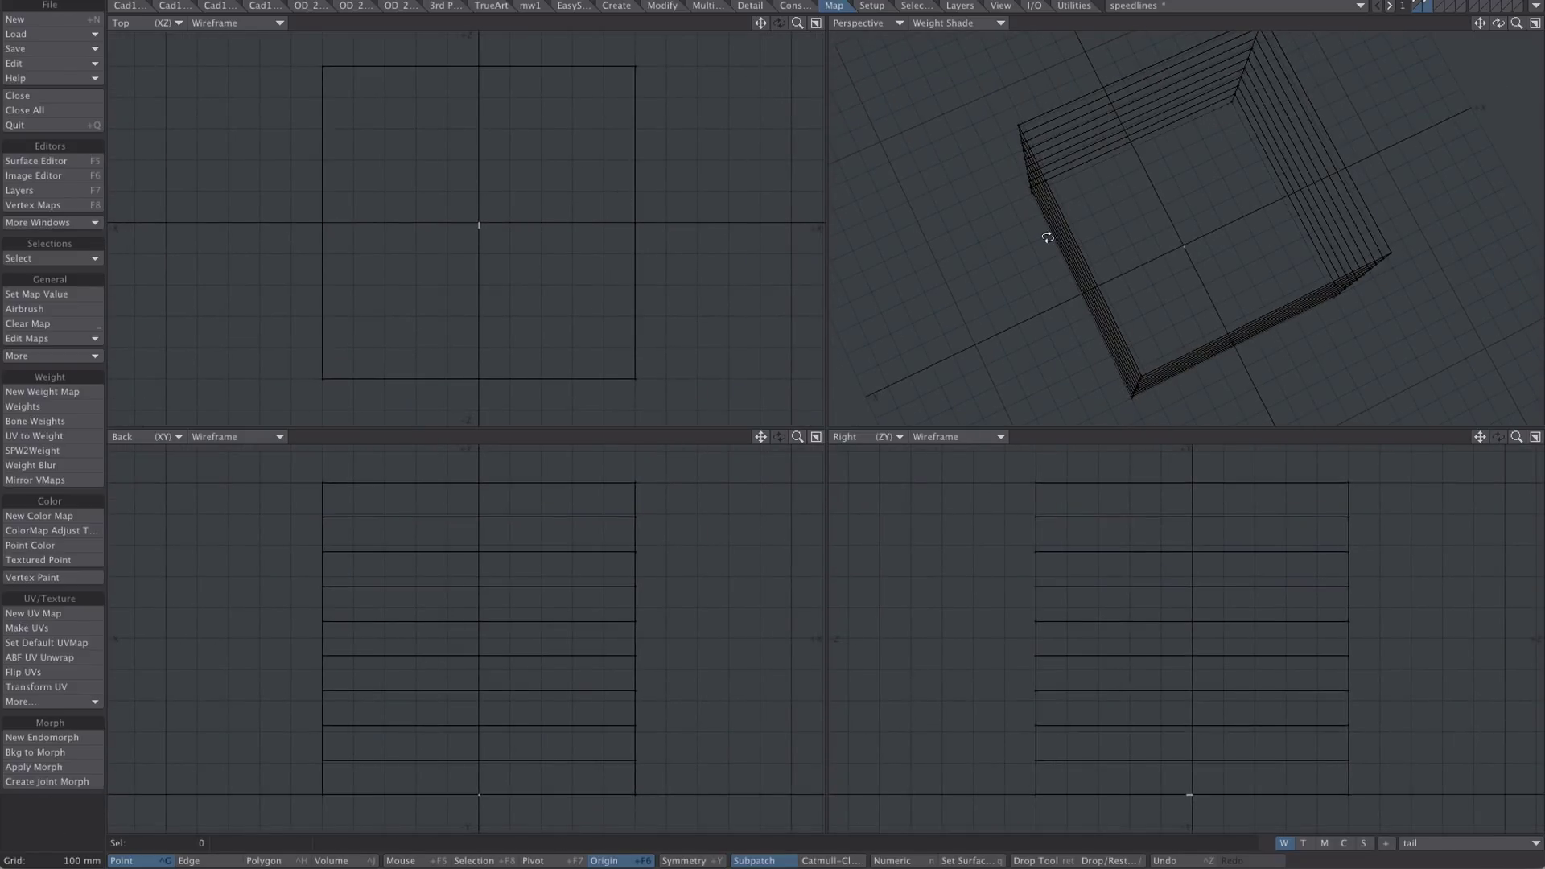
key("h")
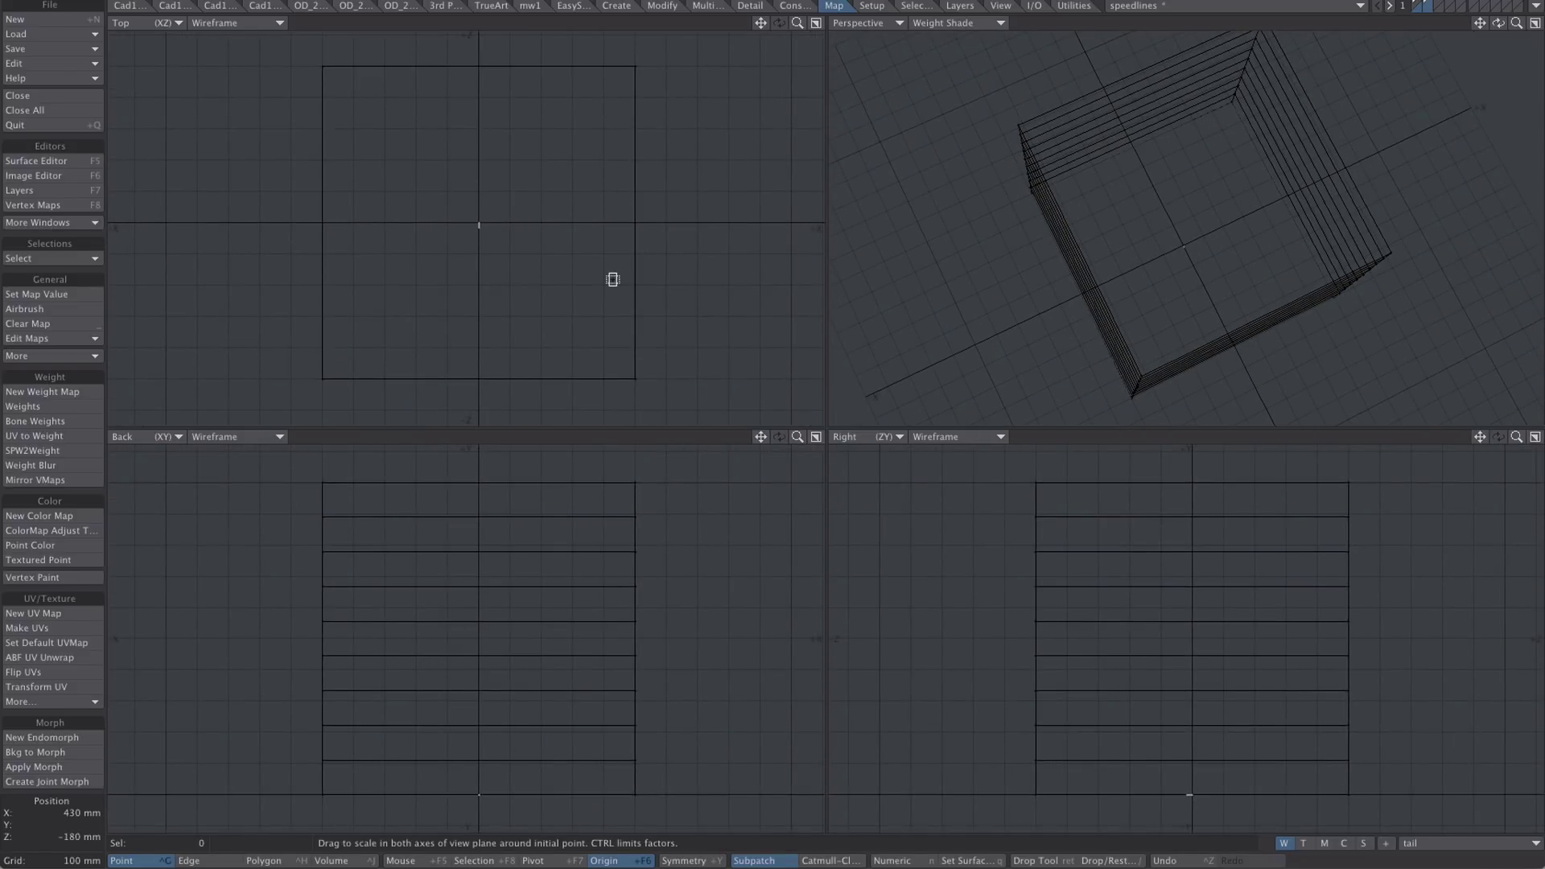
Assign the existing lines surface to the row of points.
key("q")
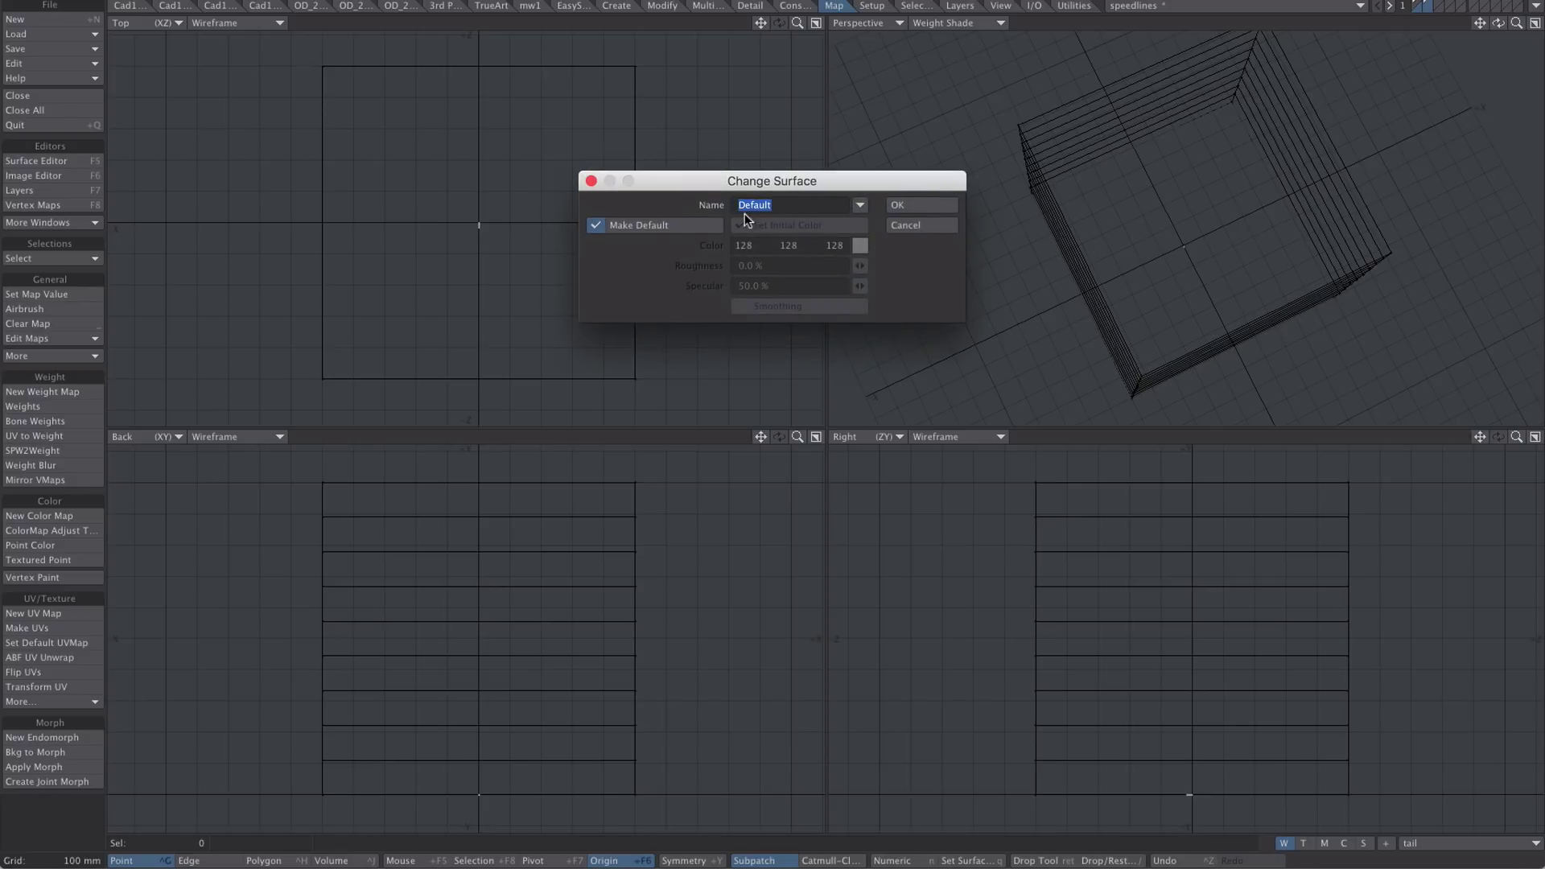
left_click(859, 206)
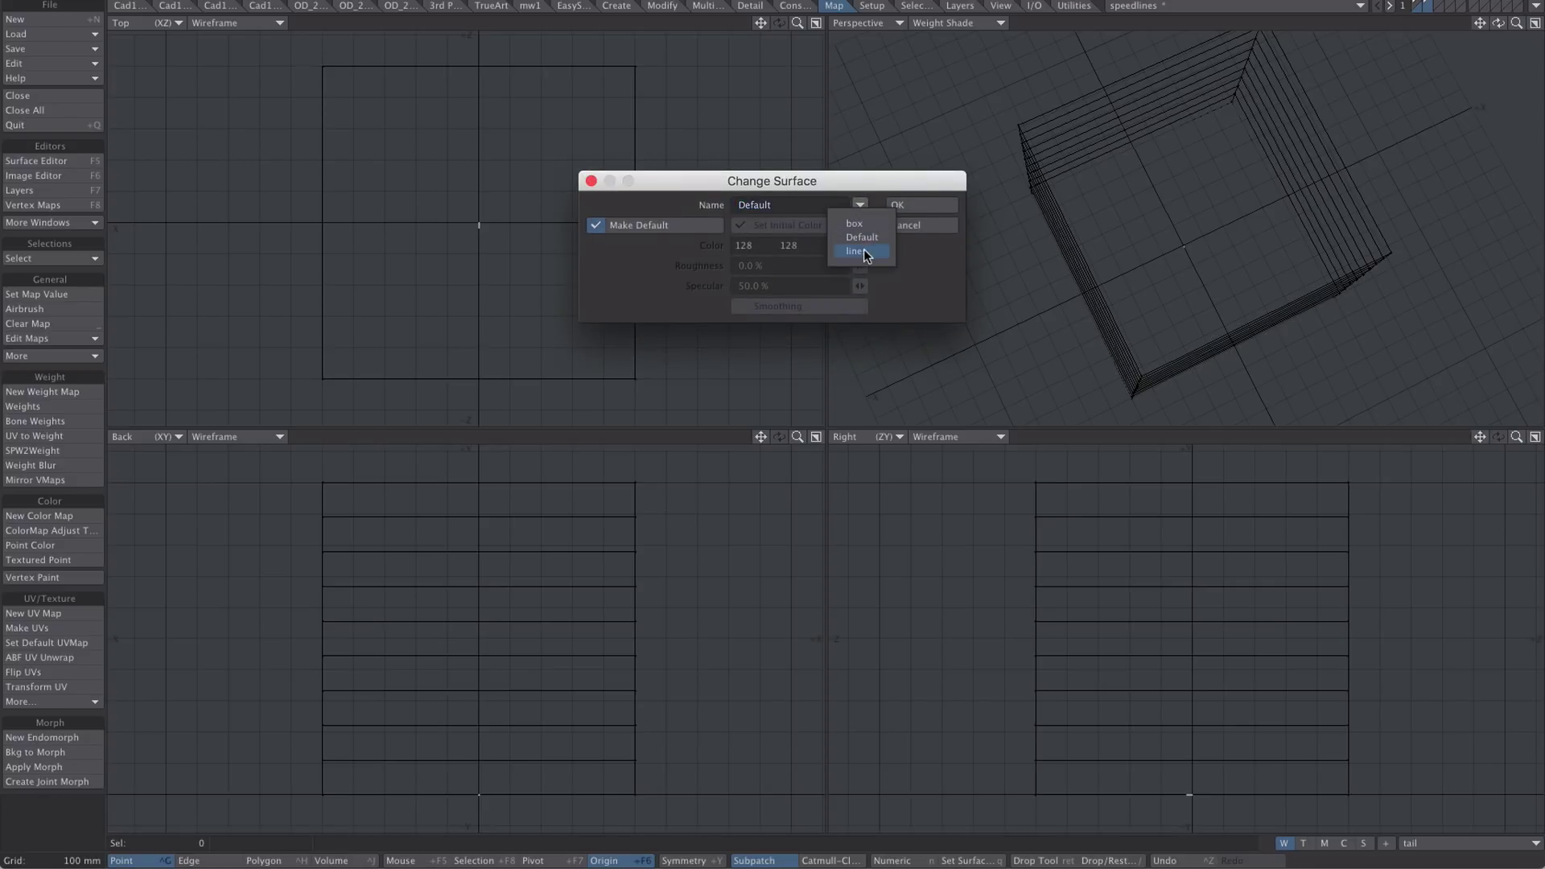
left_click(863, 250)
left_click(899, 203)
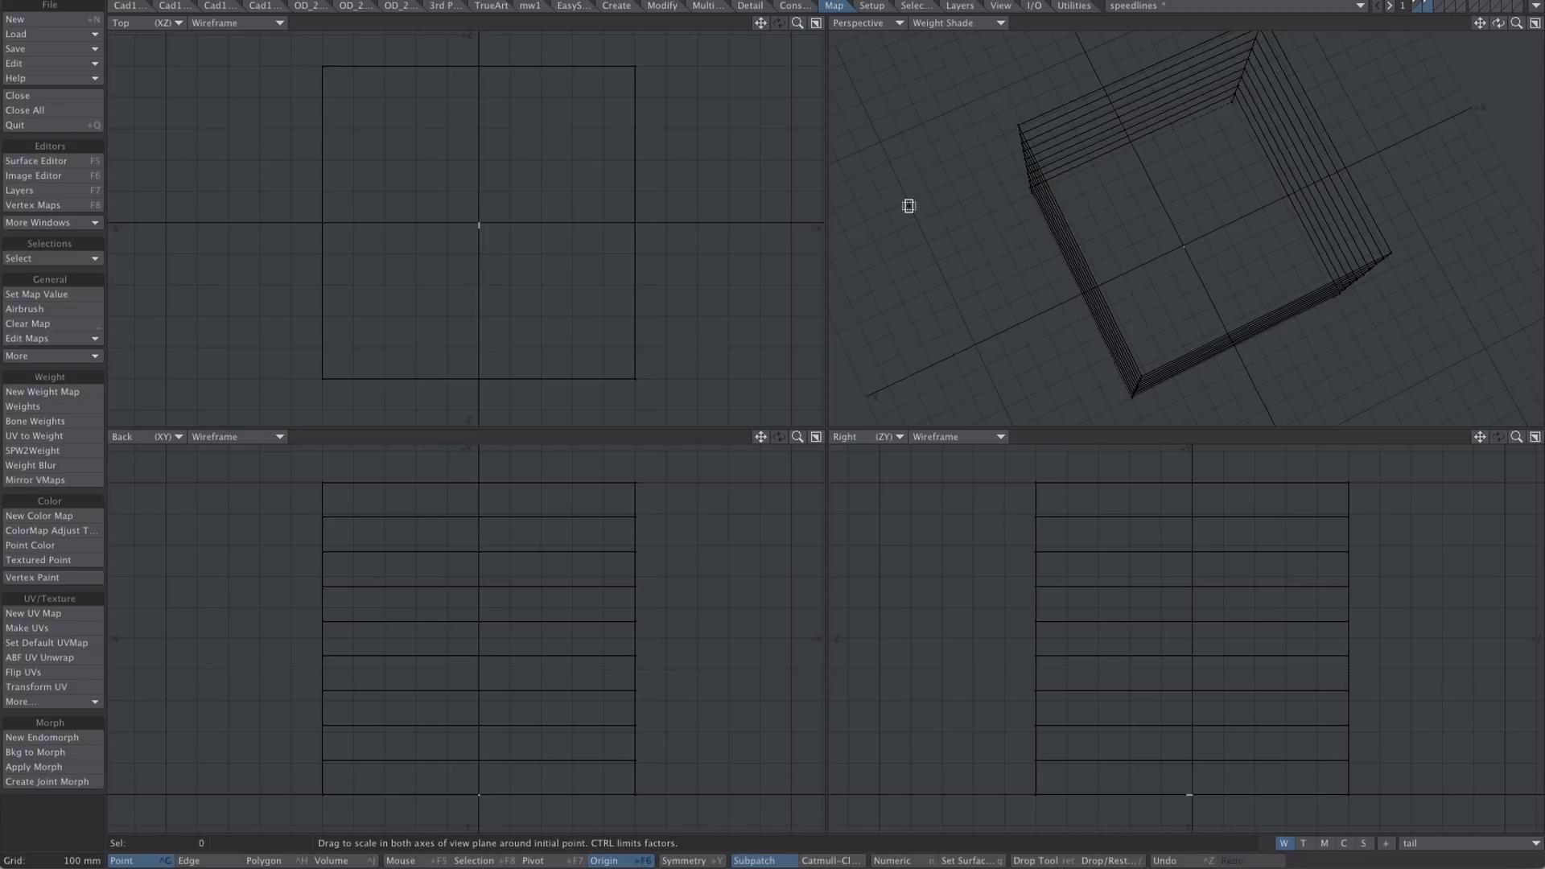
Save the speedlines object and expand it in the layer list to go through its layers.
key("s")
key("F7")
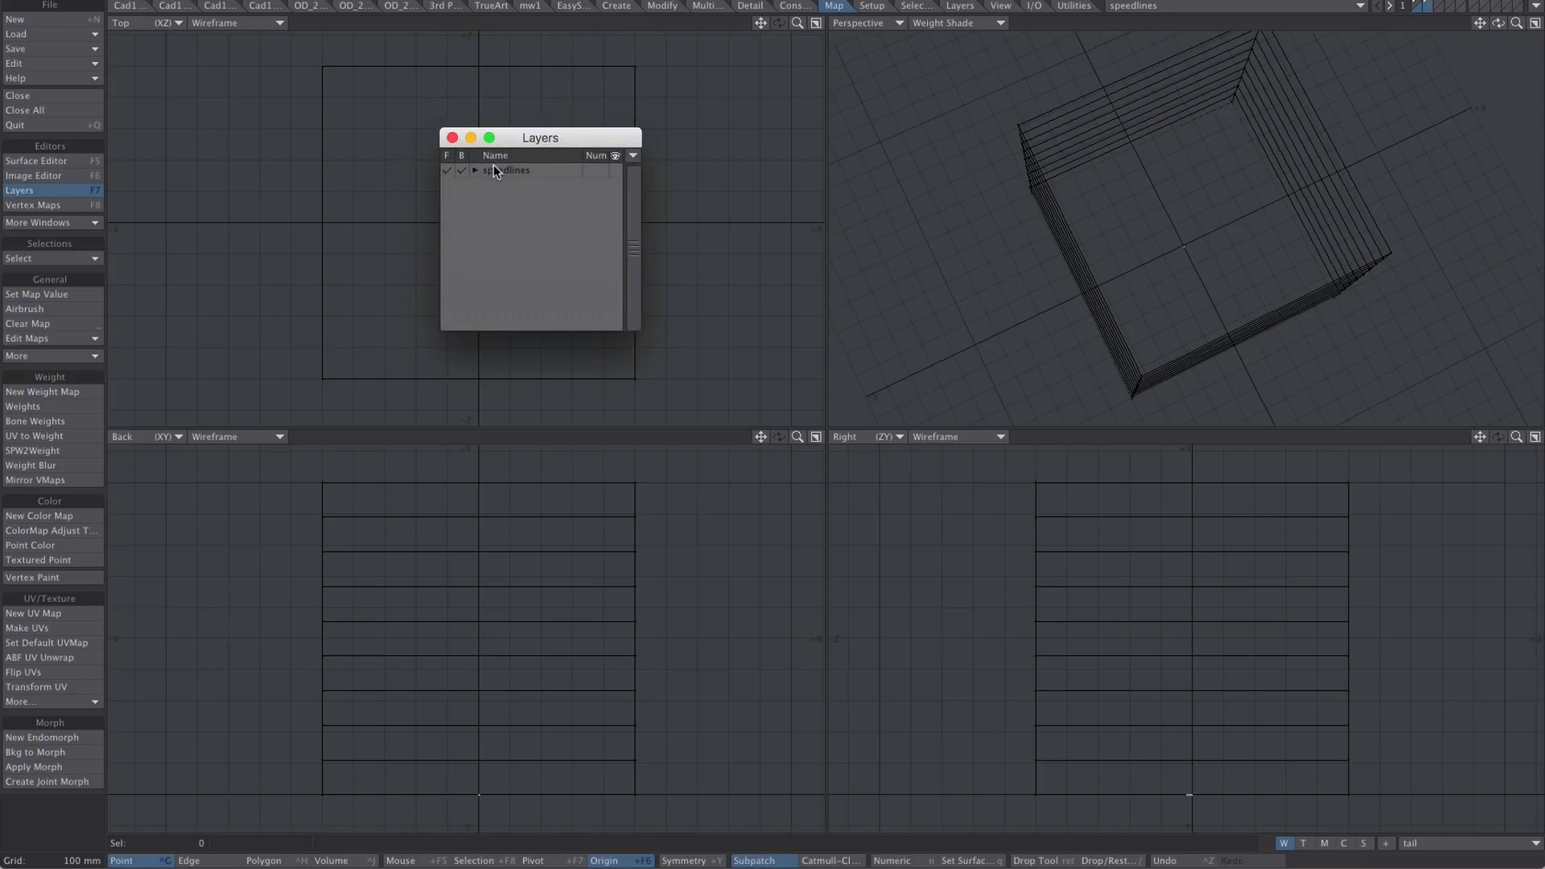
left_click(476, 170)
left_click(507, 185)
left_click(506, 199)
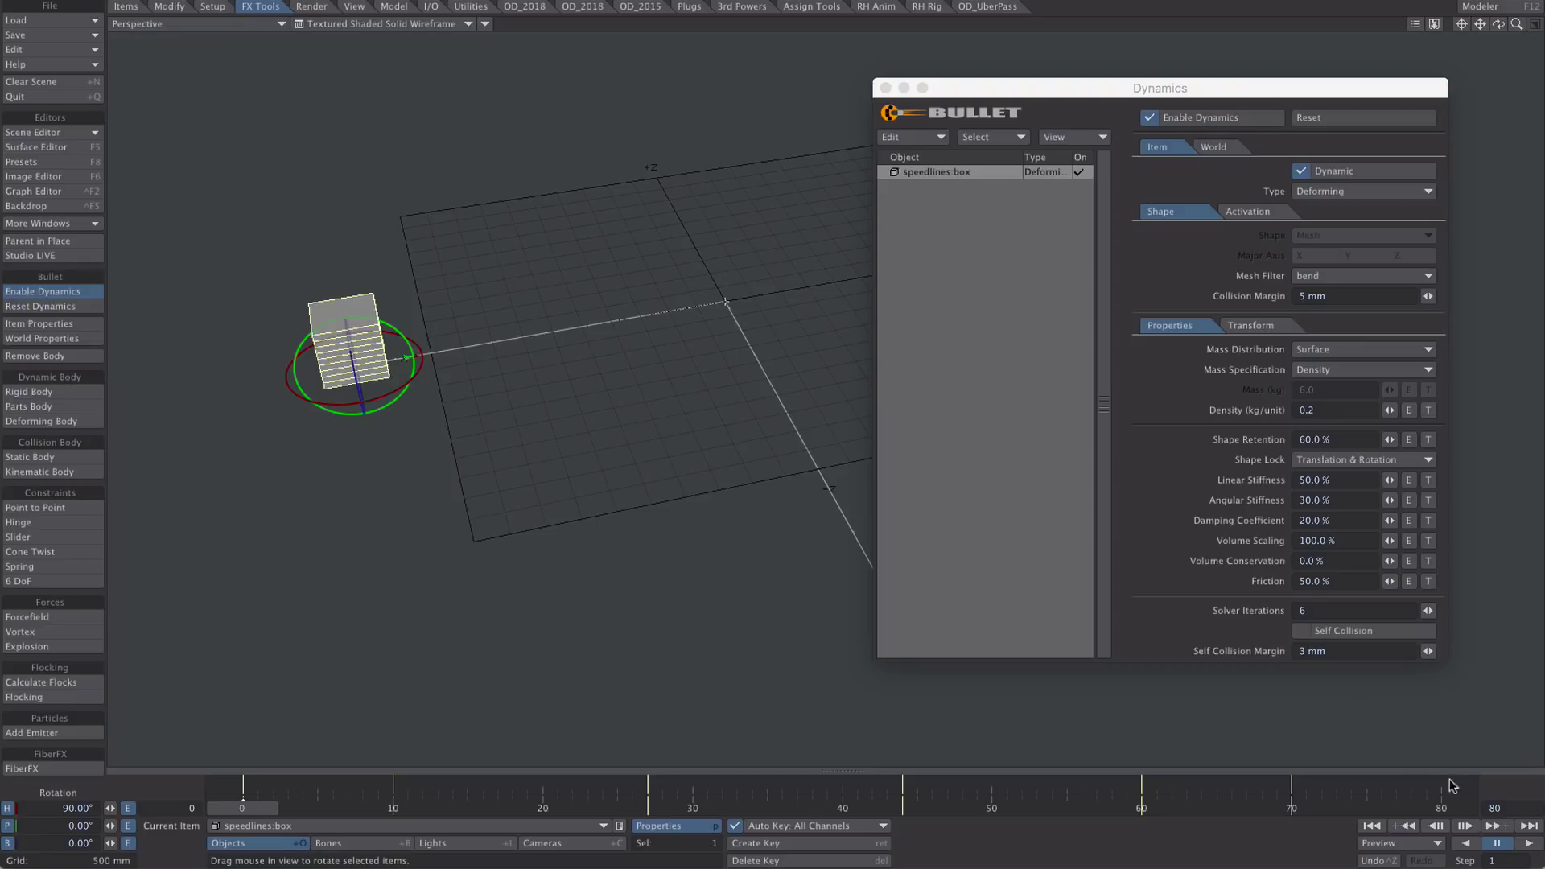
Play the Bullet-driven box animation in Layout, display the object properties of speedlines:box and stop playback.
left_click(1528, 842)
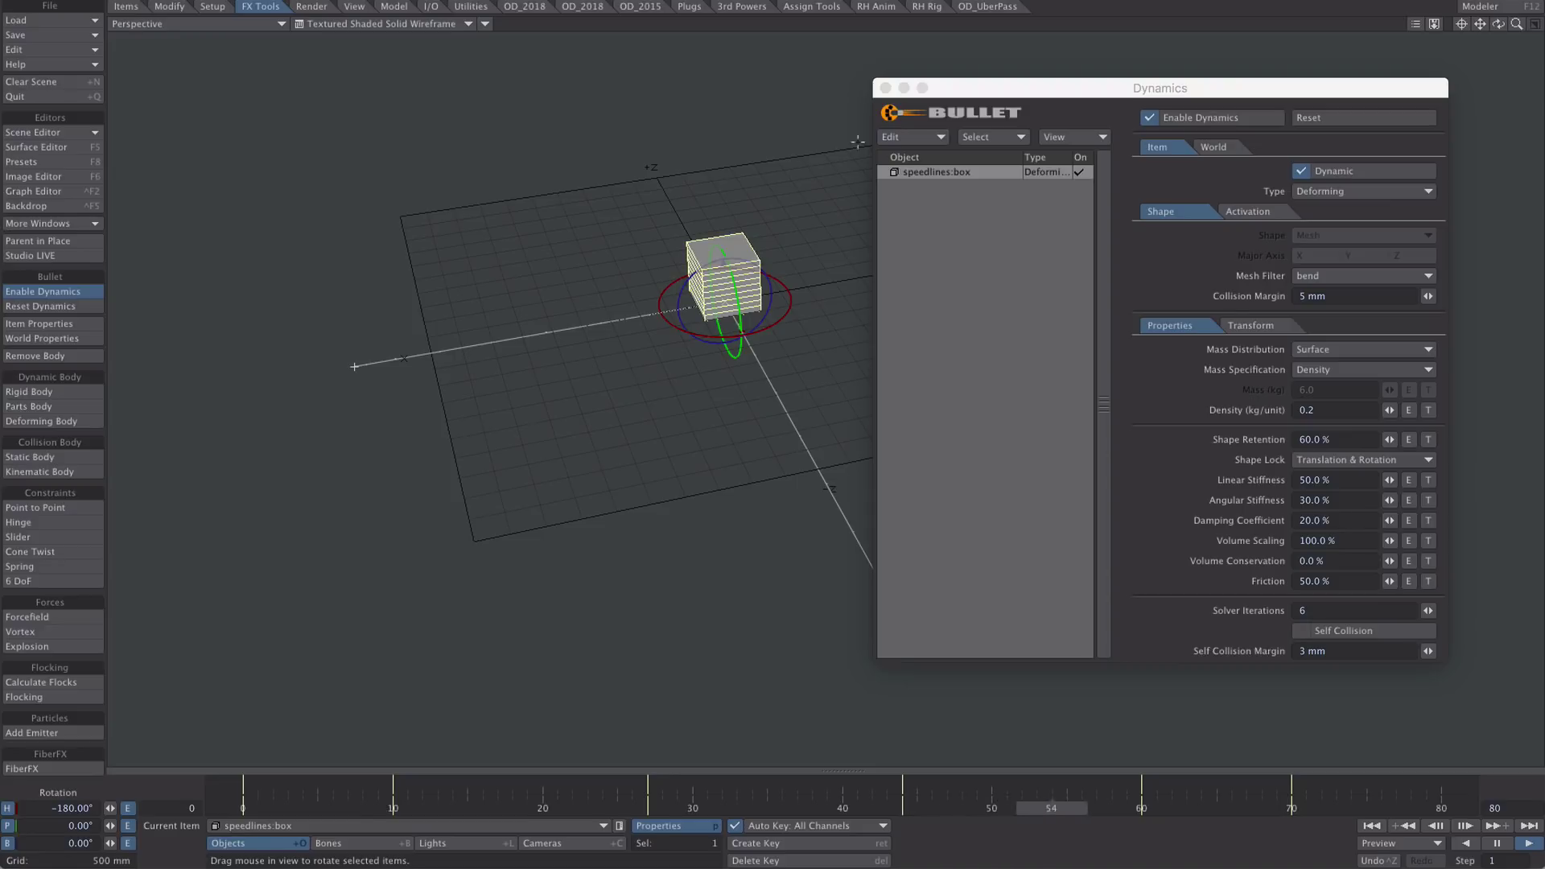
key("p")
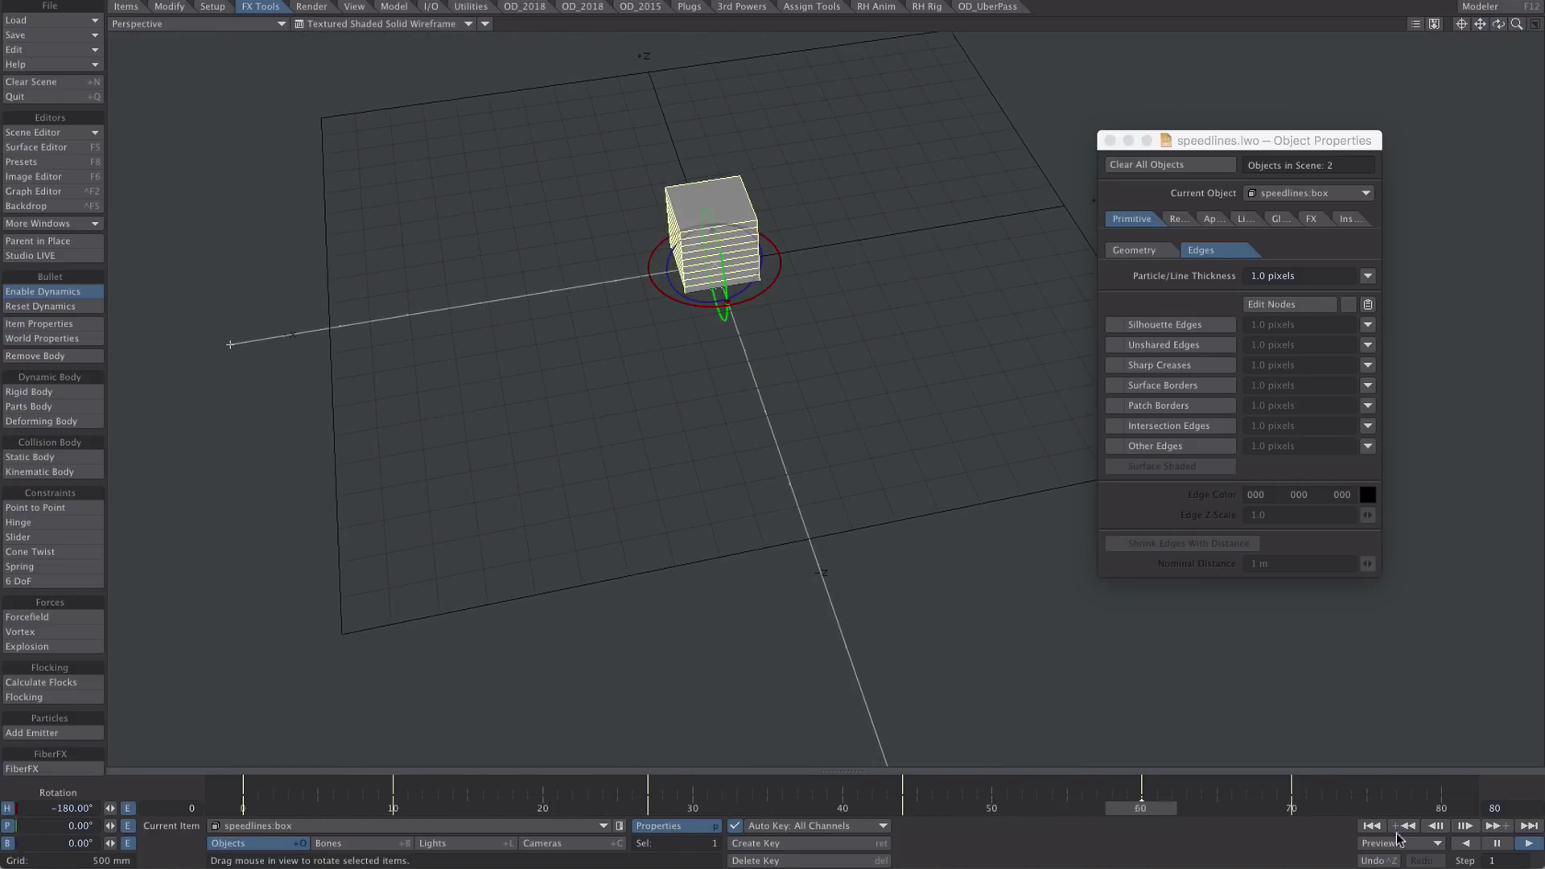
left_click(1496, 844)
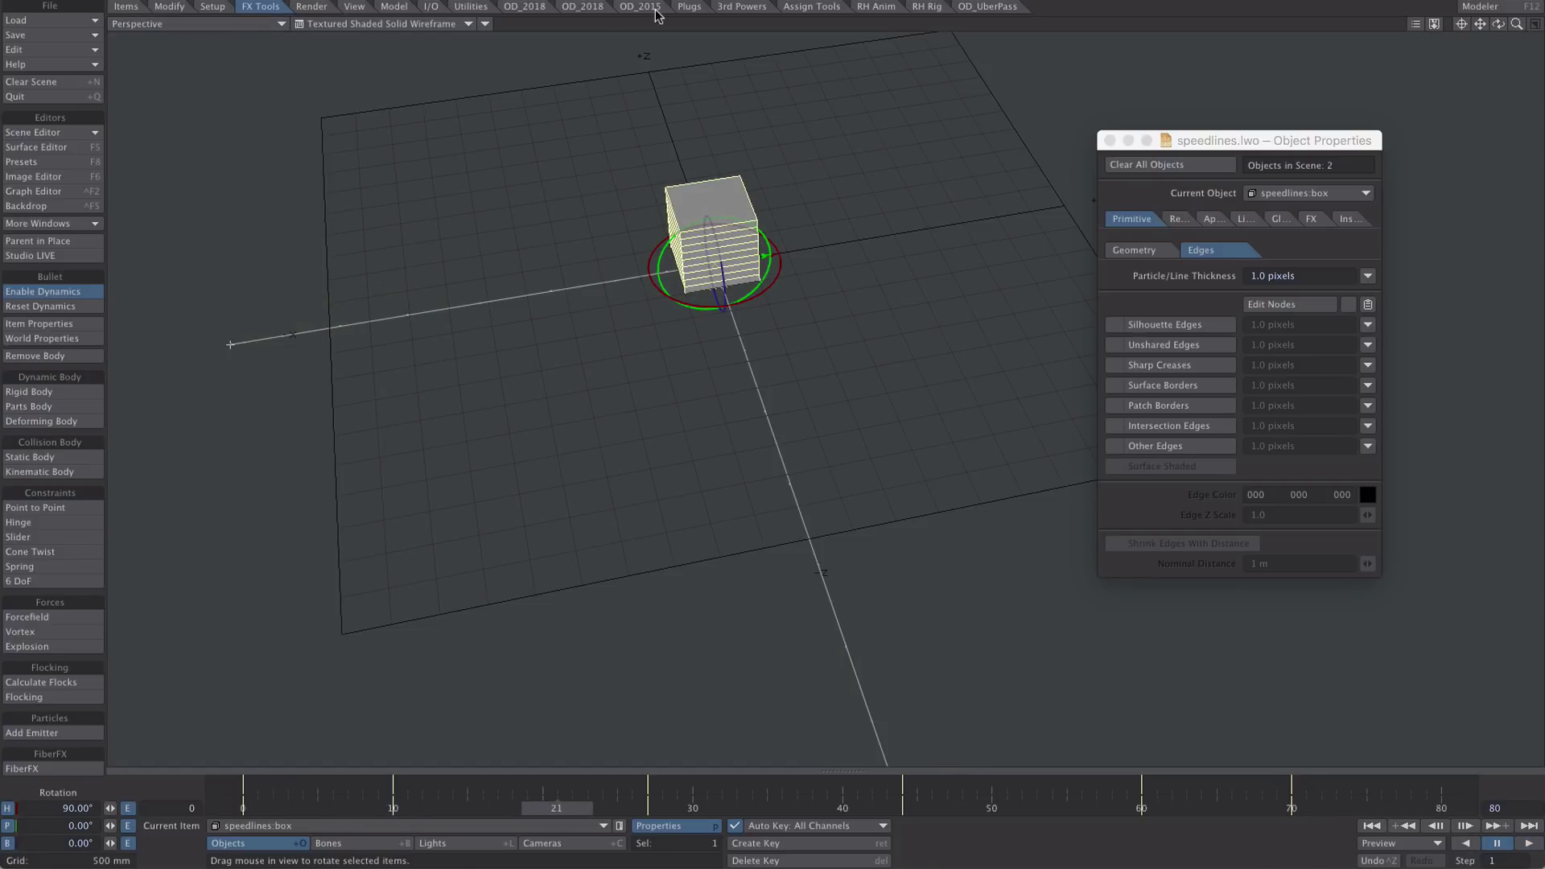
Parent the speedlines:2ppc object to speedlines:box.
left_click(212, 6)
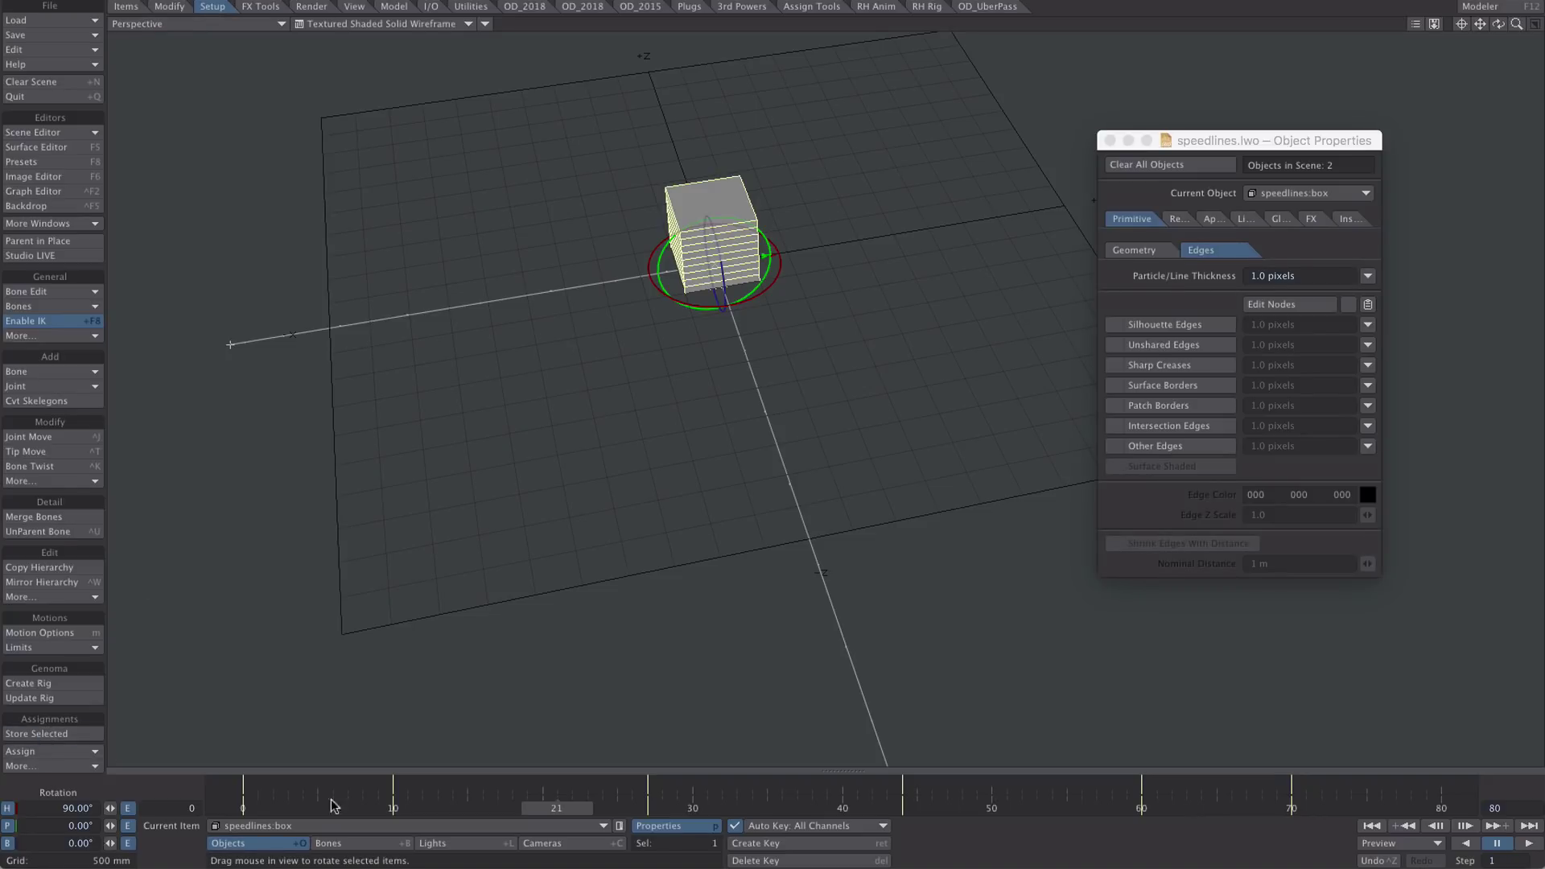
left_click(396, 826)
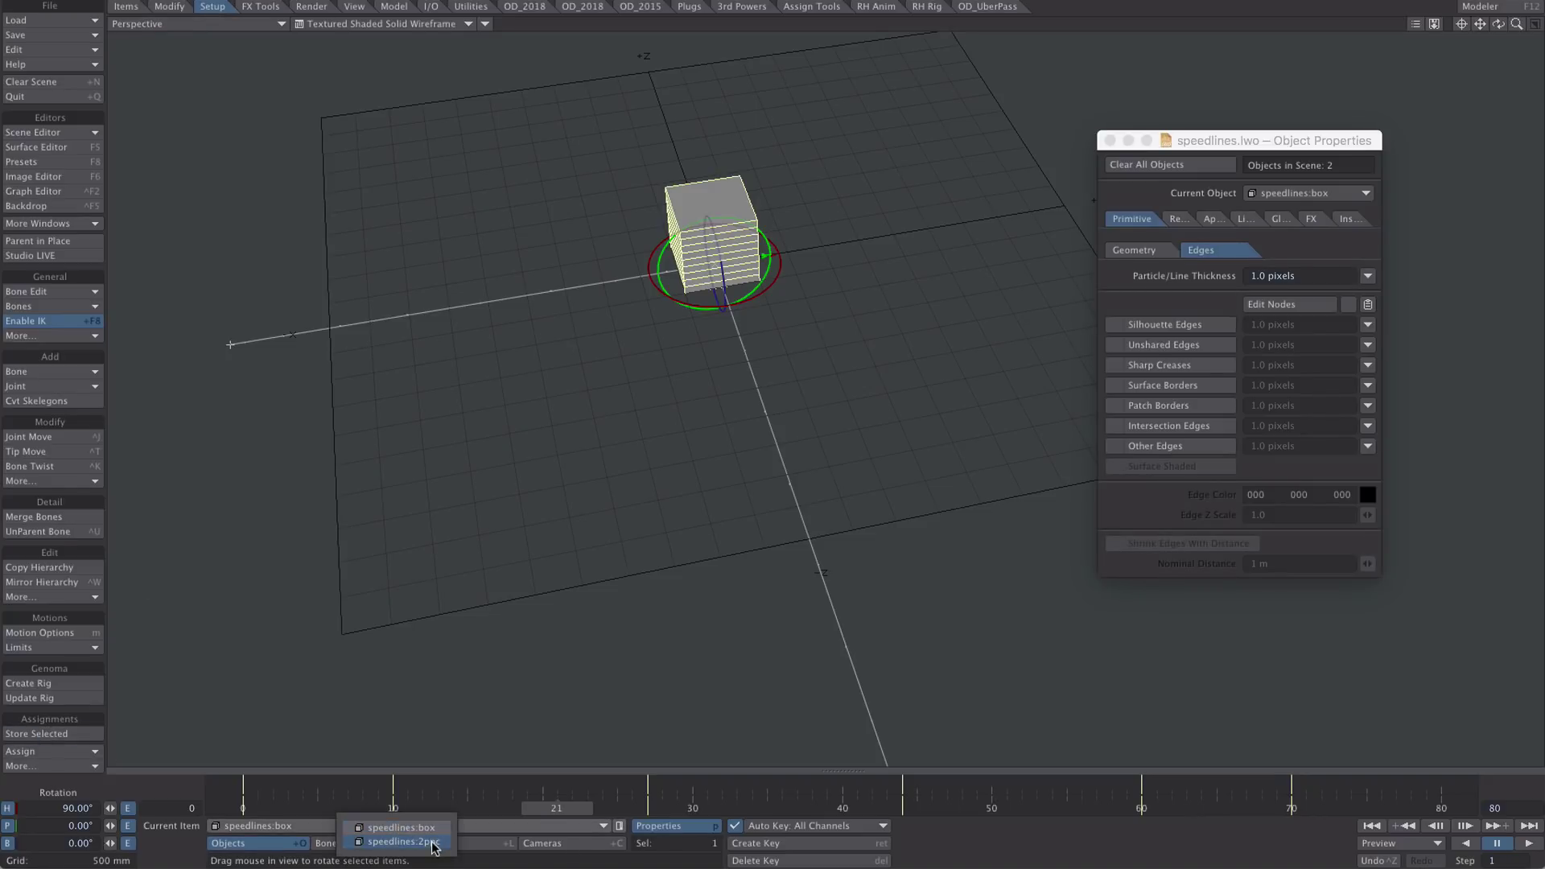
left_click(402, 842)
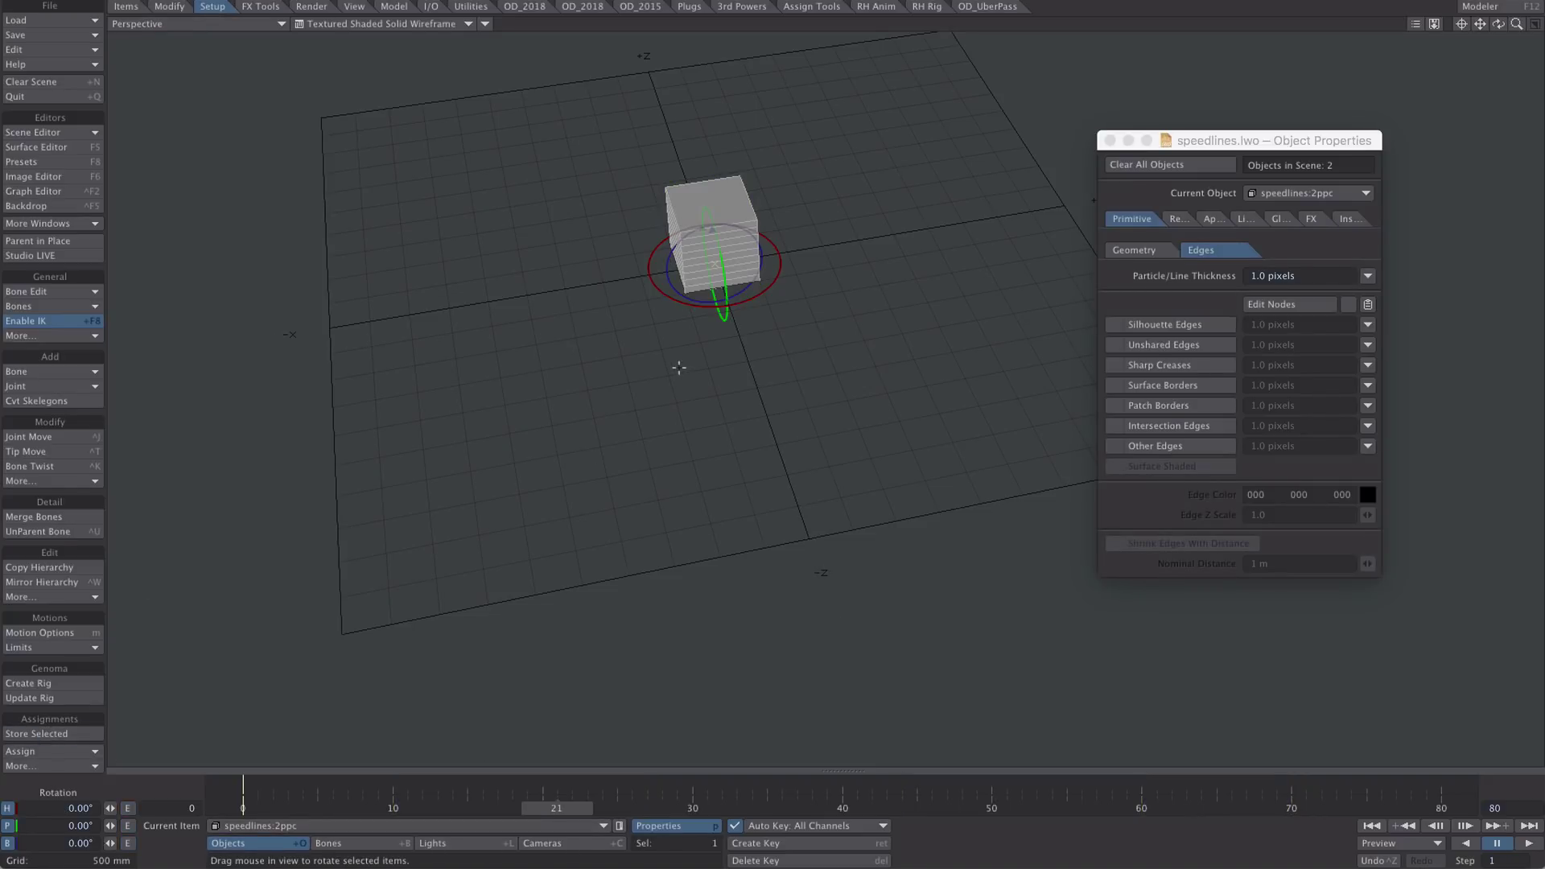
left_click(34, 751)
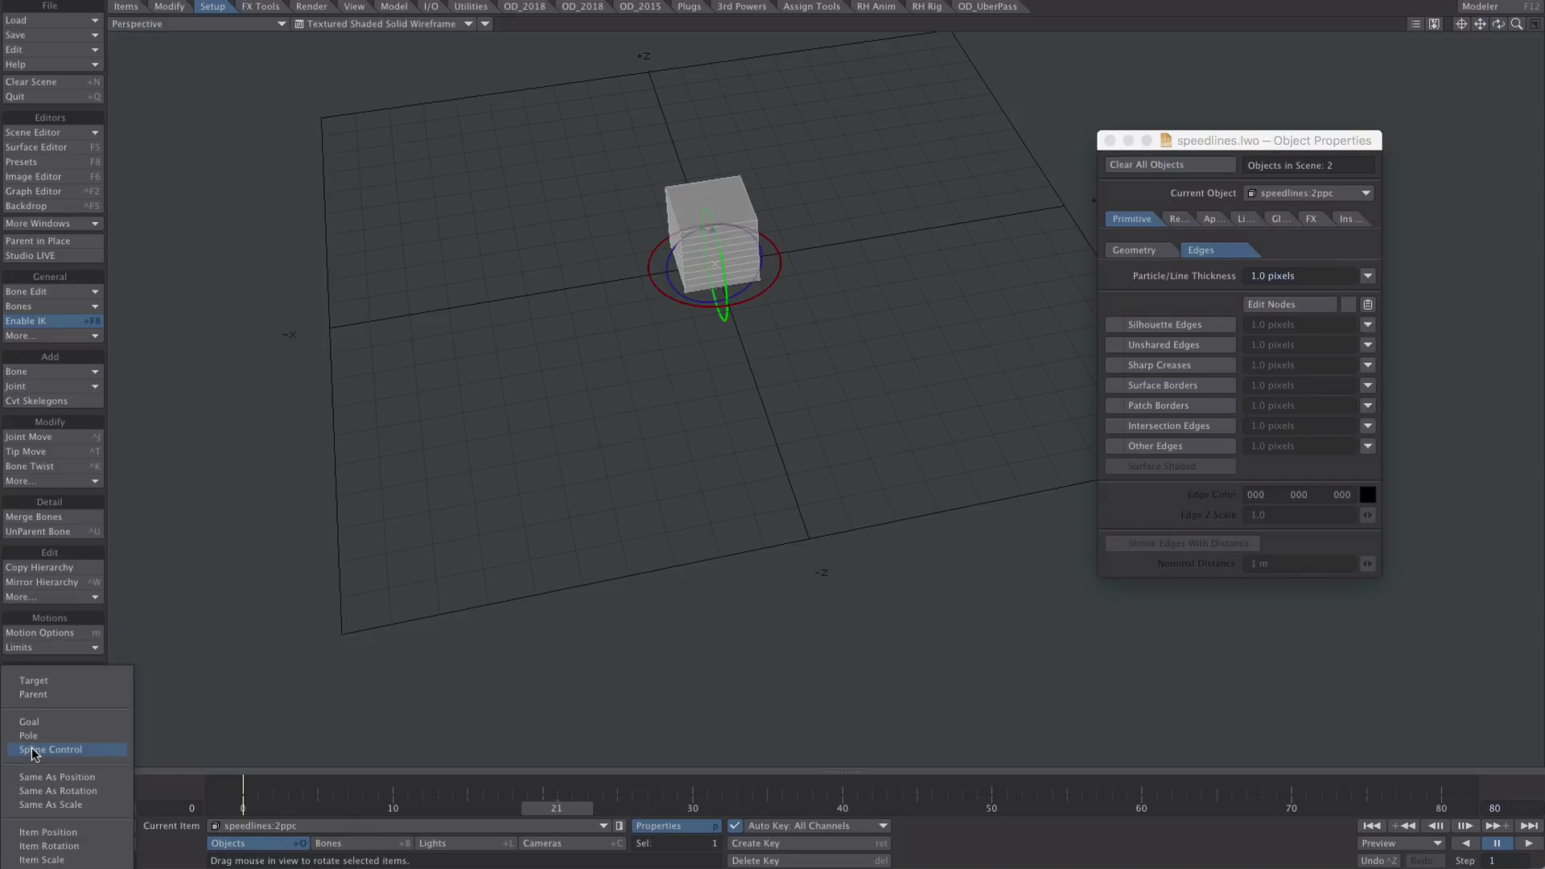
left_click(43, 694)
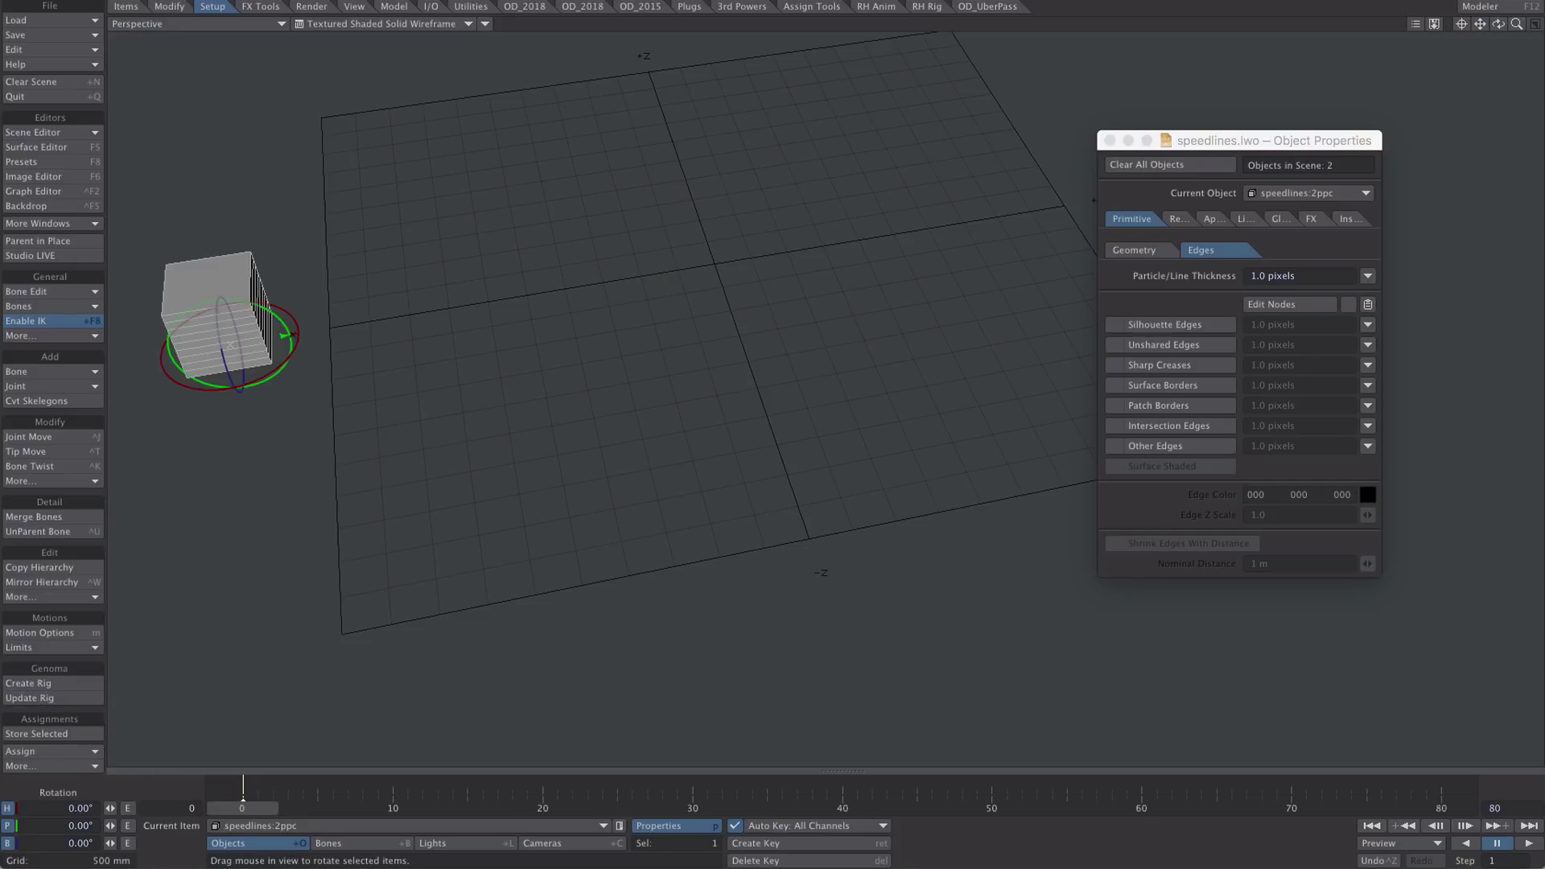
Set Auto Key to Fixed and move speedlines:2ppc to about Y 816 mm and Z -696 mm relative to the box.
left_click_drag(242, 808, 422, 808)
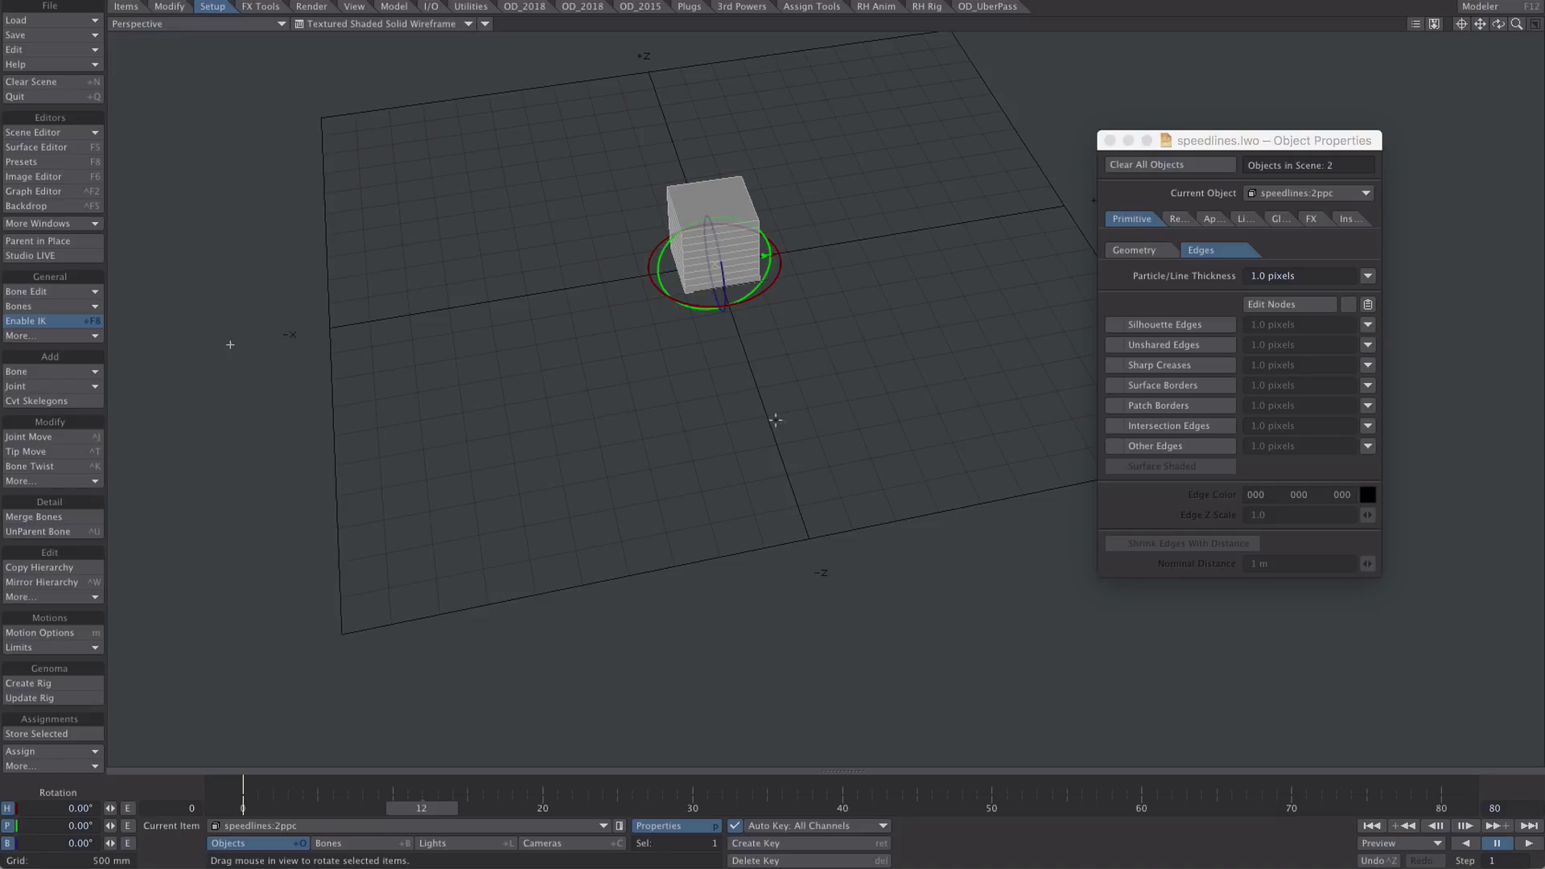
key("t")
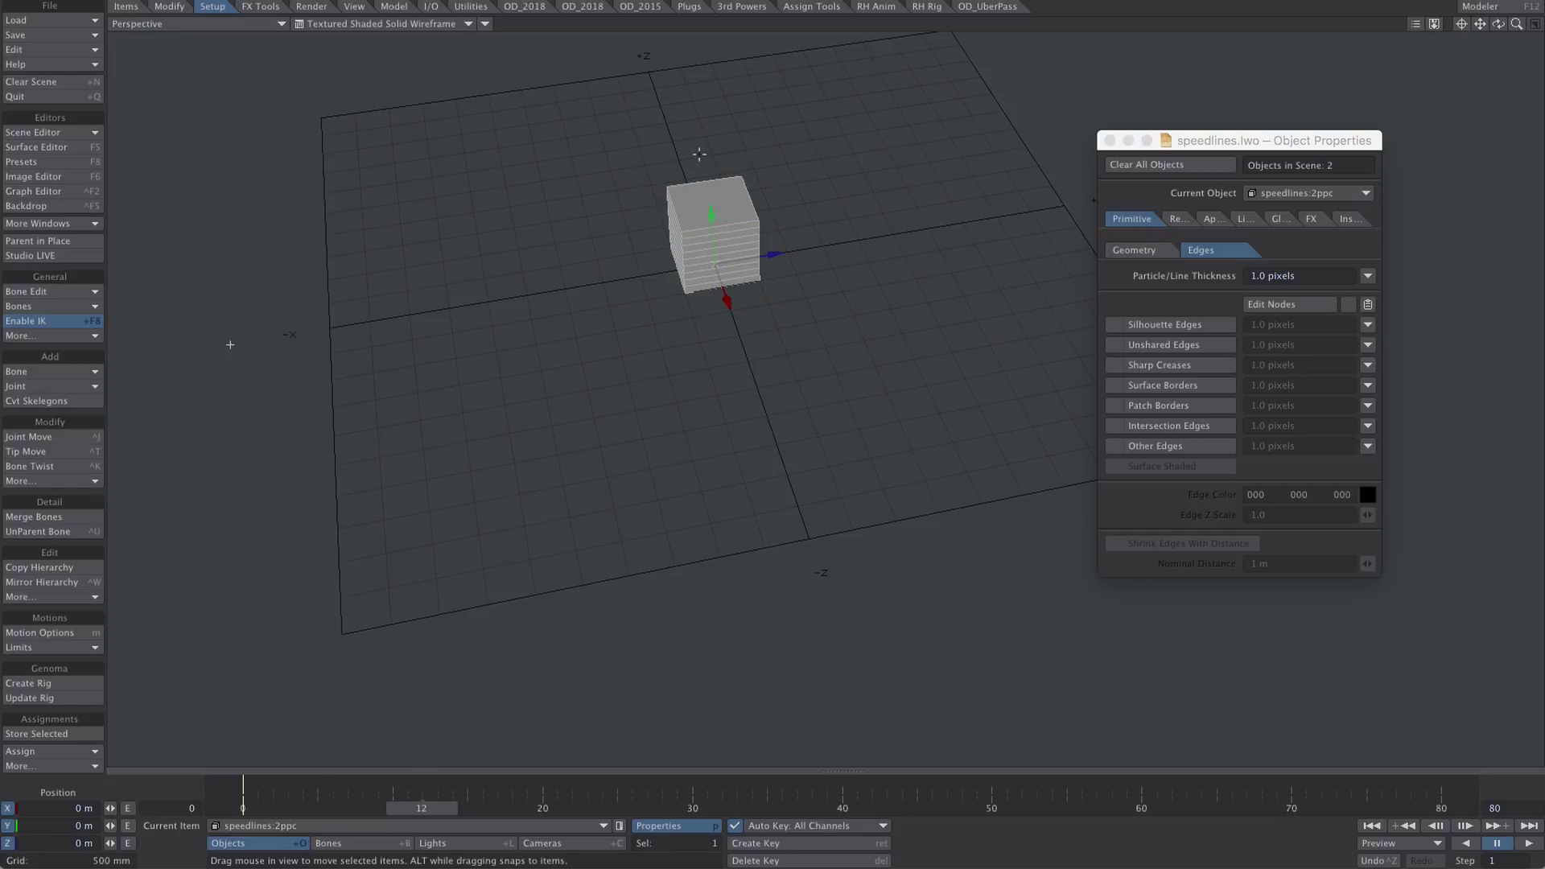
left_click(805, 825)
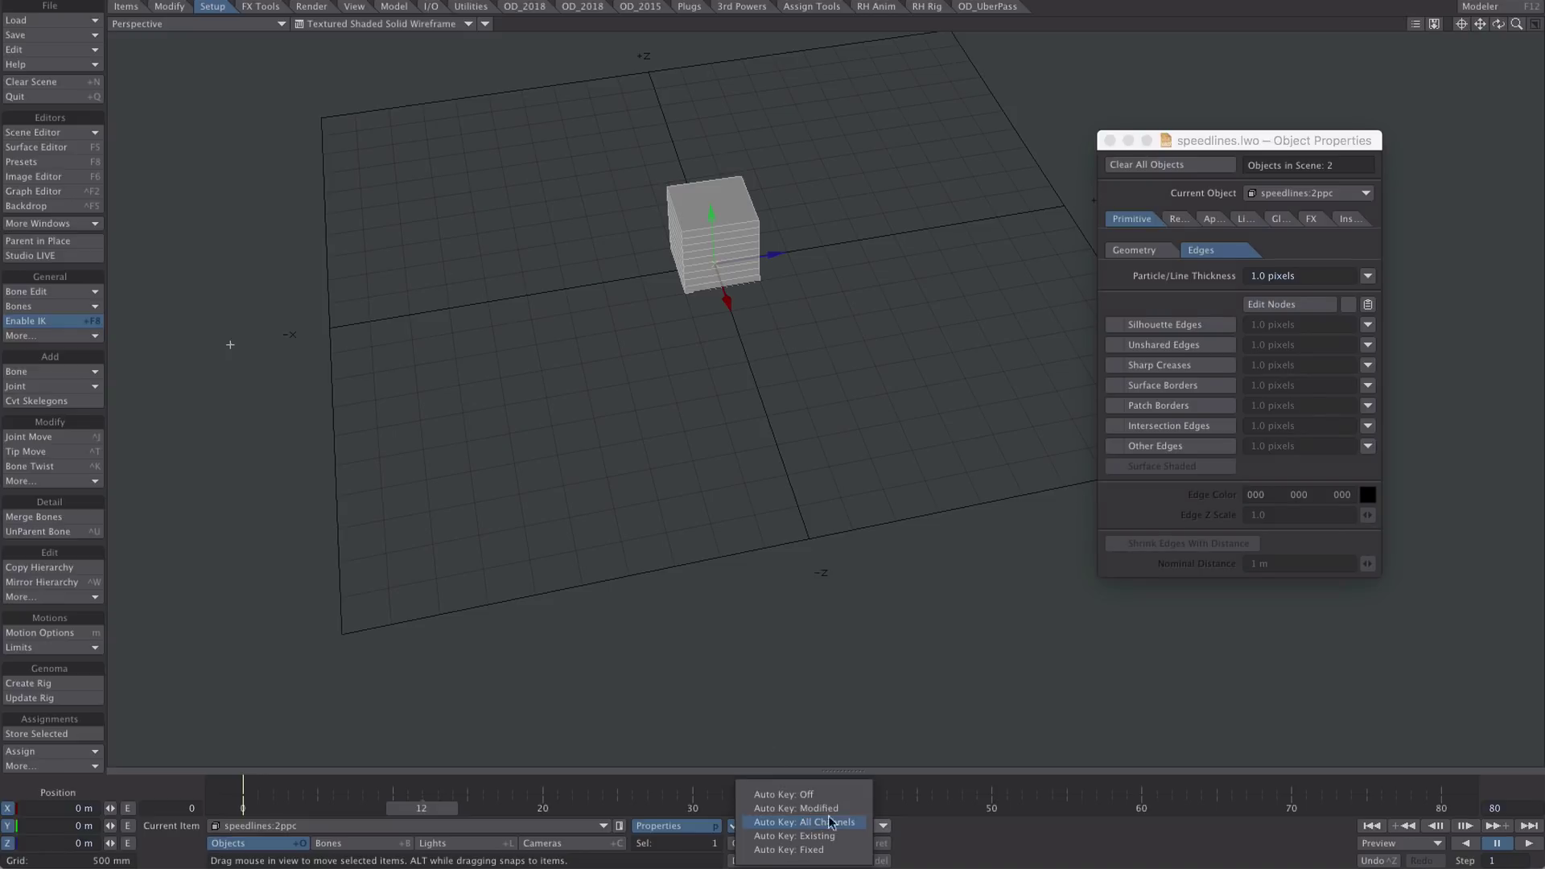
left_click(829, 850)
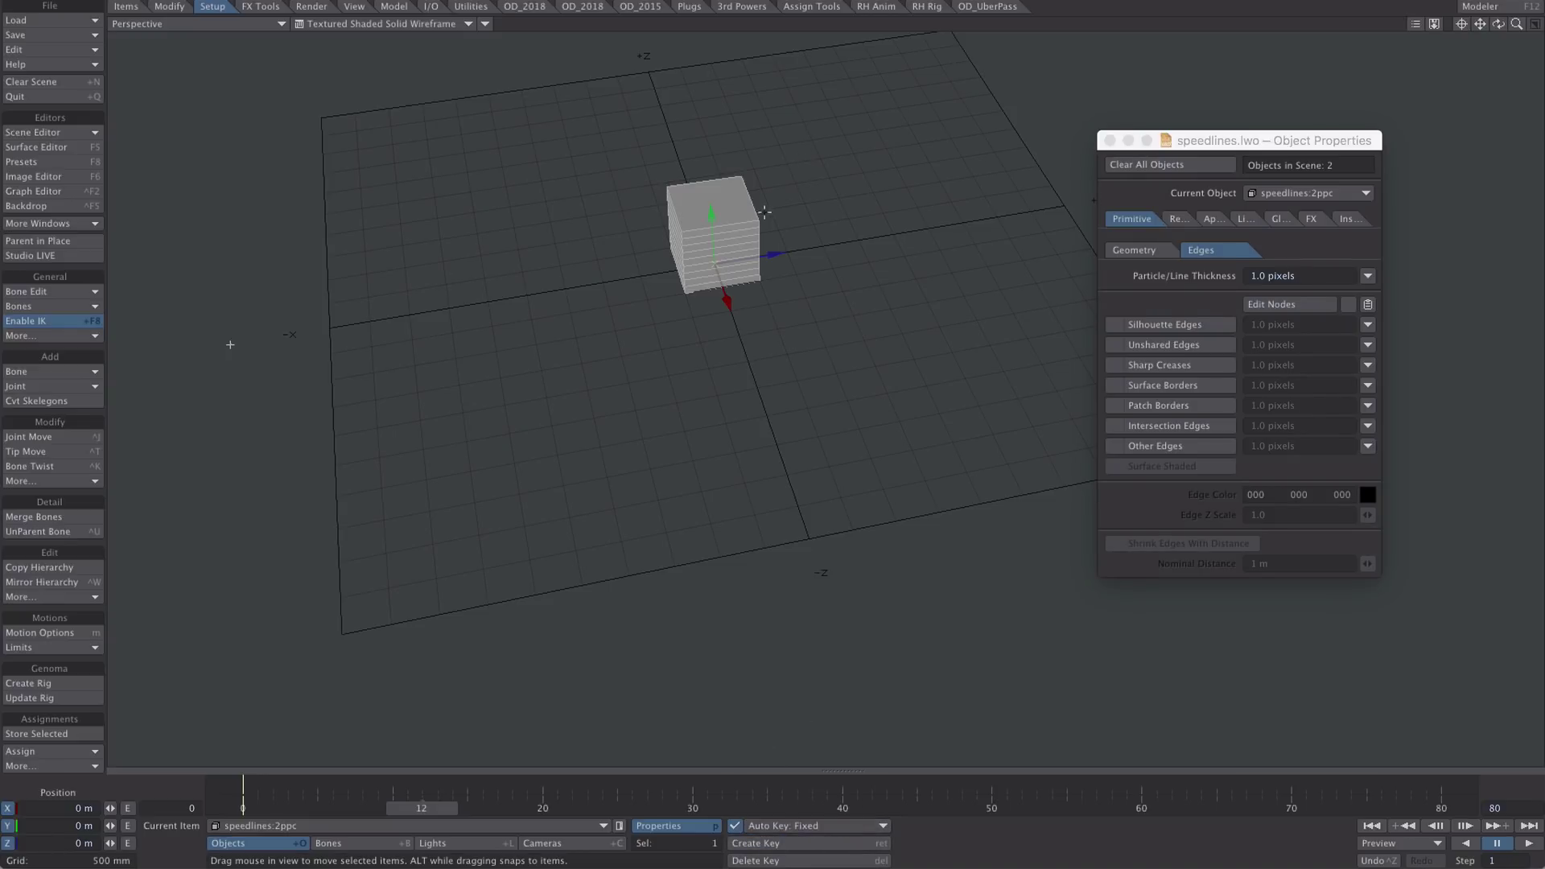
left_click_drag(230, 344, 172, 354)
right_click_drag(173, 354, 152, 304)
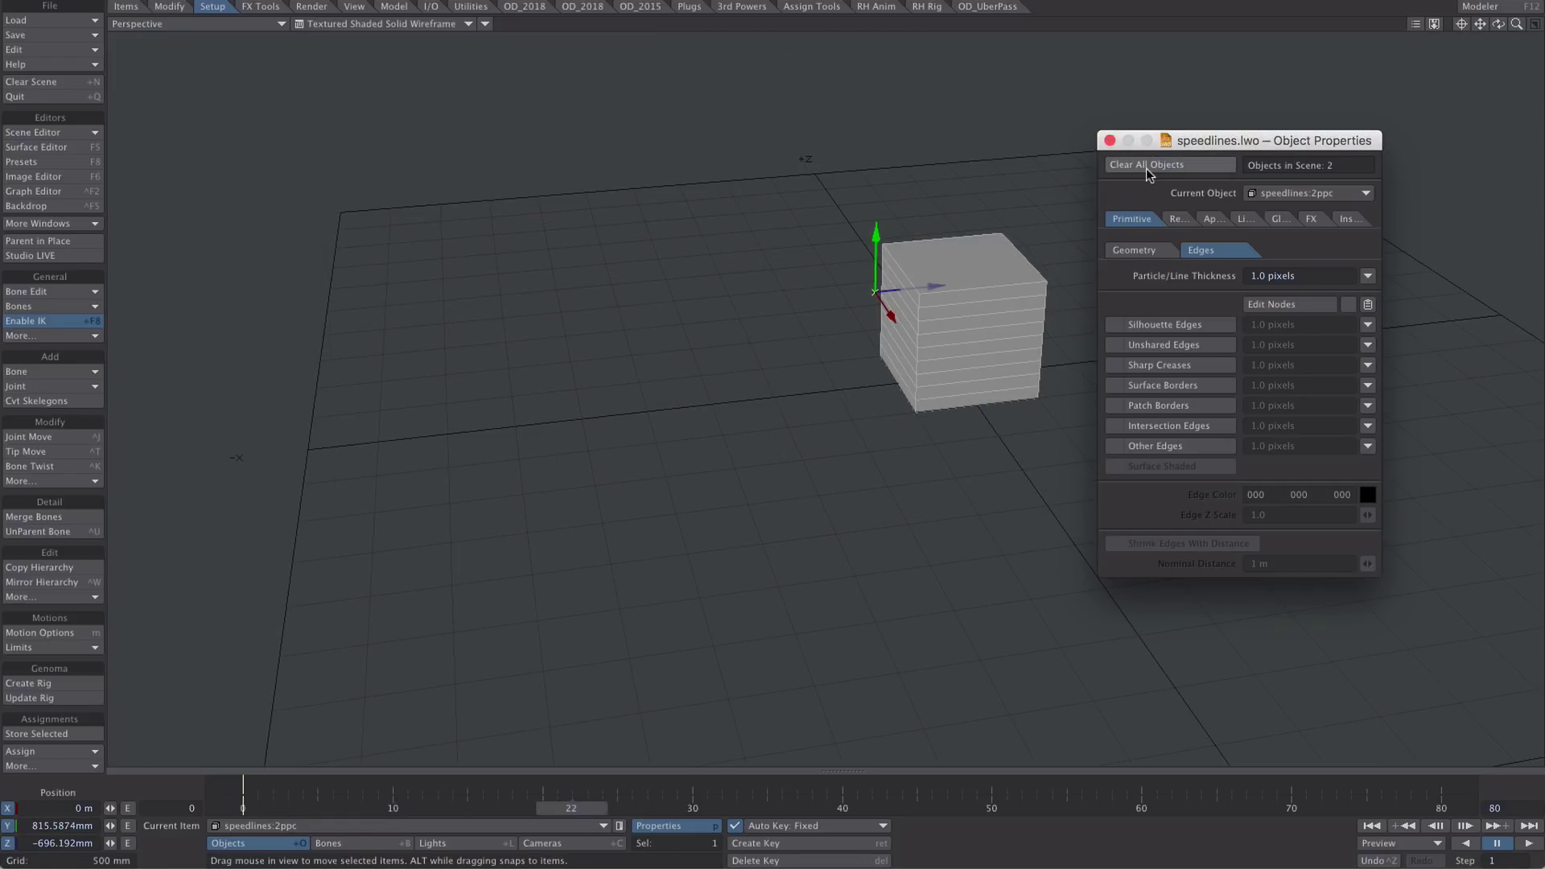
Add an Inertia modifier to speedlines:2ppc and set its weight map to tail.
left_click(1157, 251)
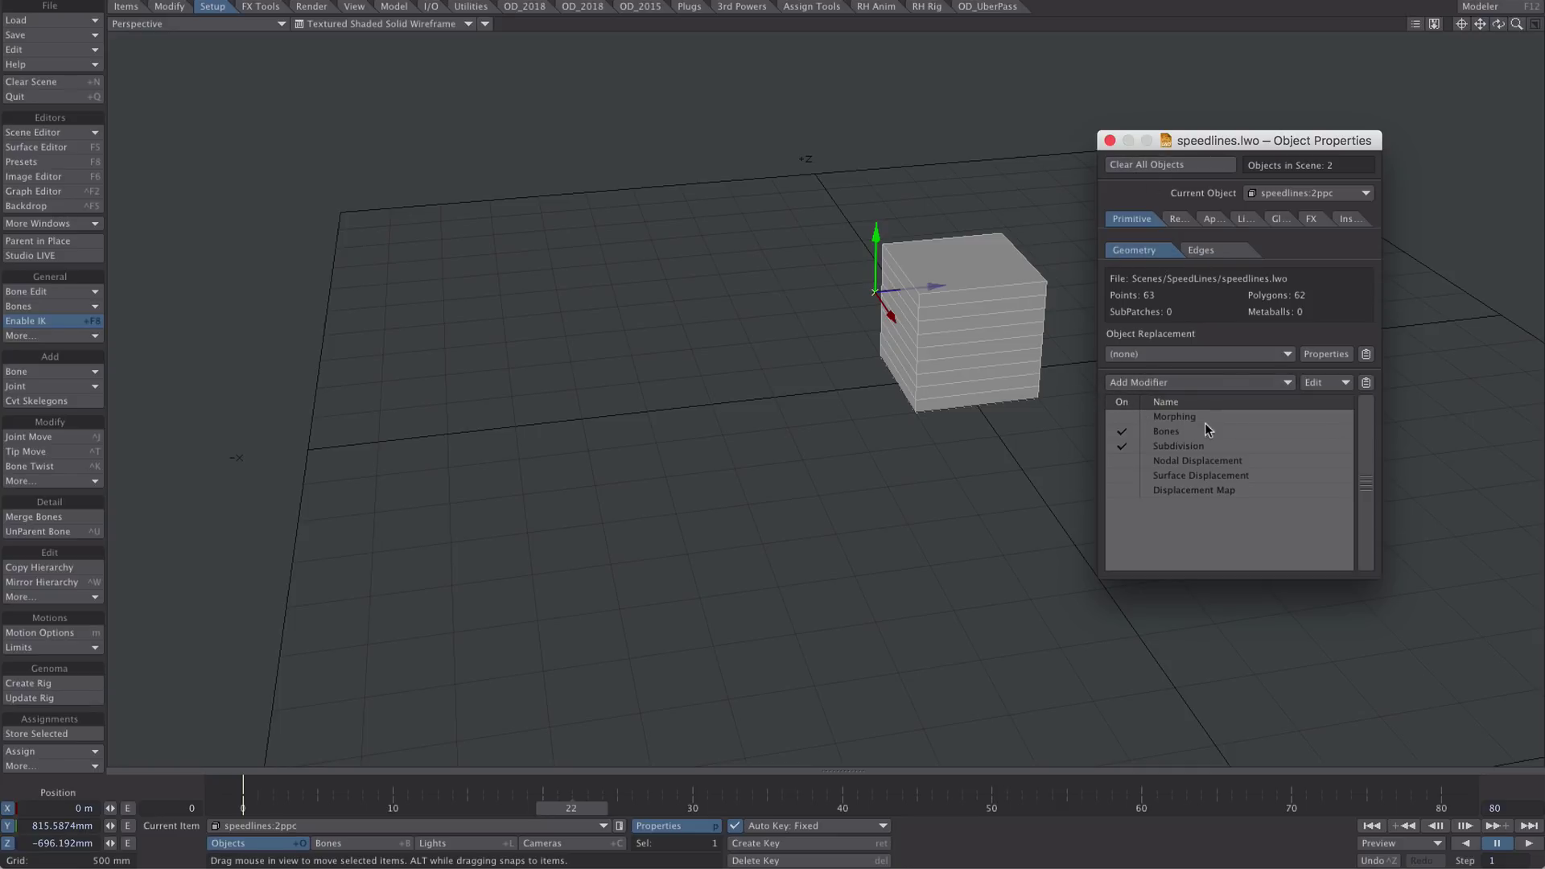
left_click(1188, 375)
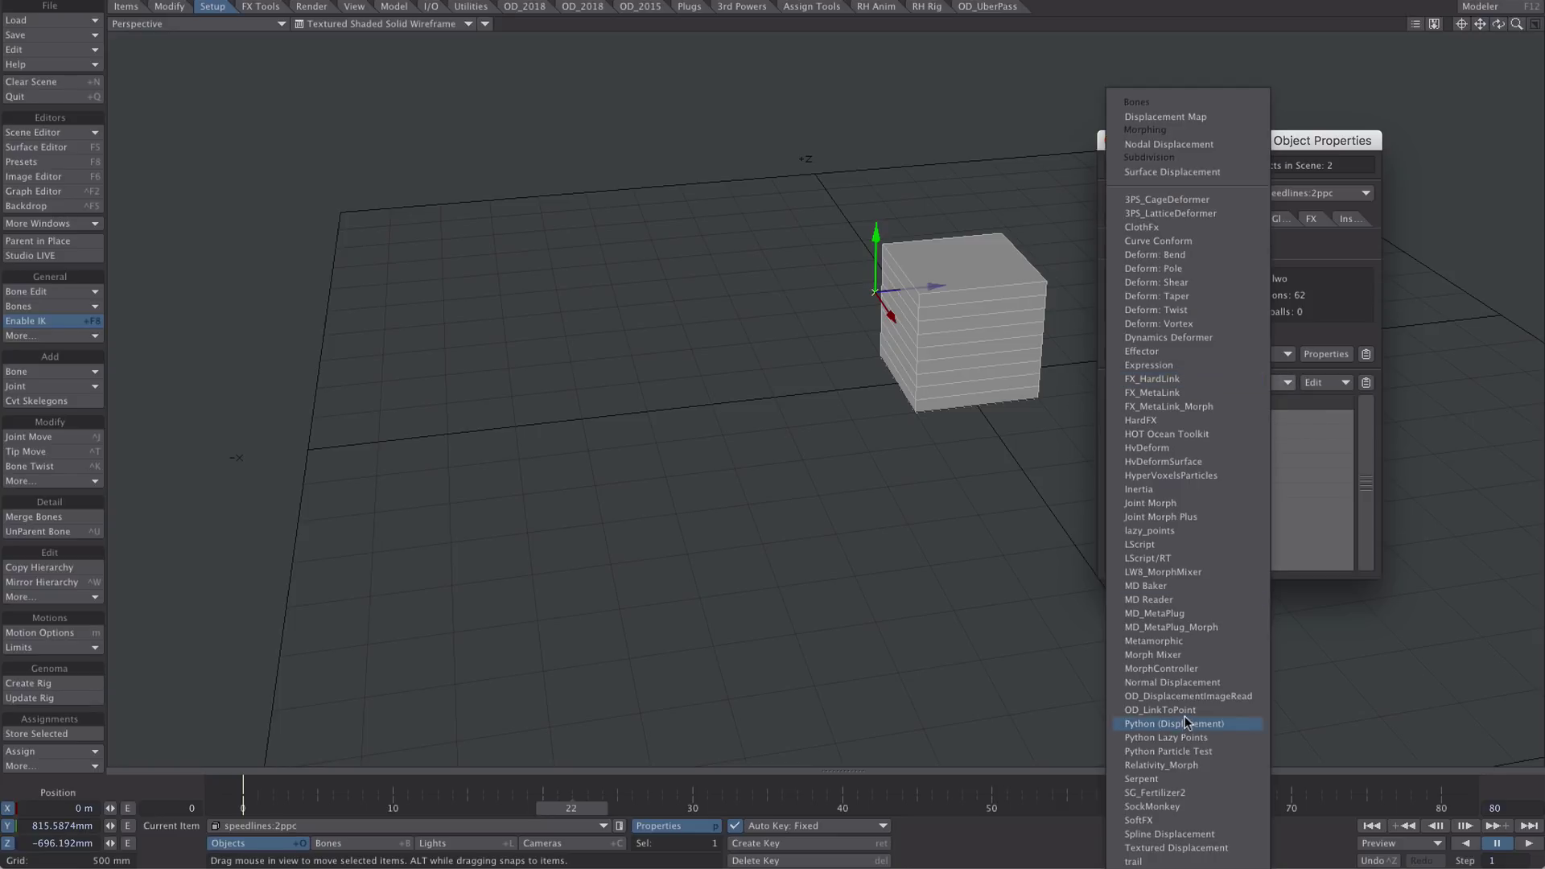
left_click(1147, 488)
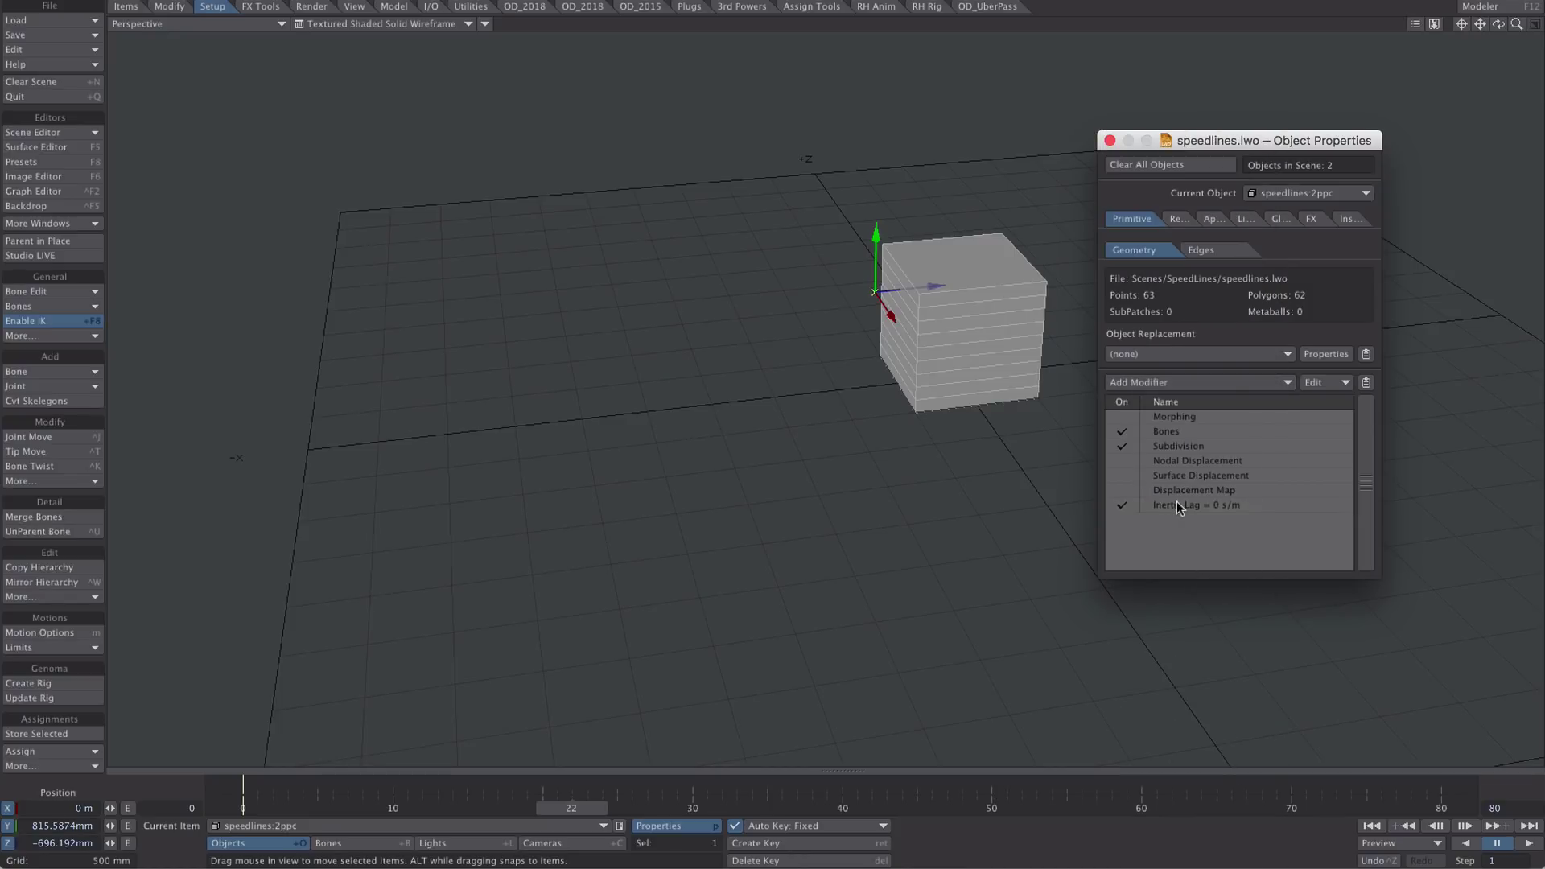
left_click(1176, 504)
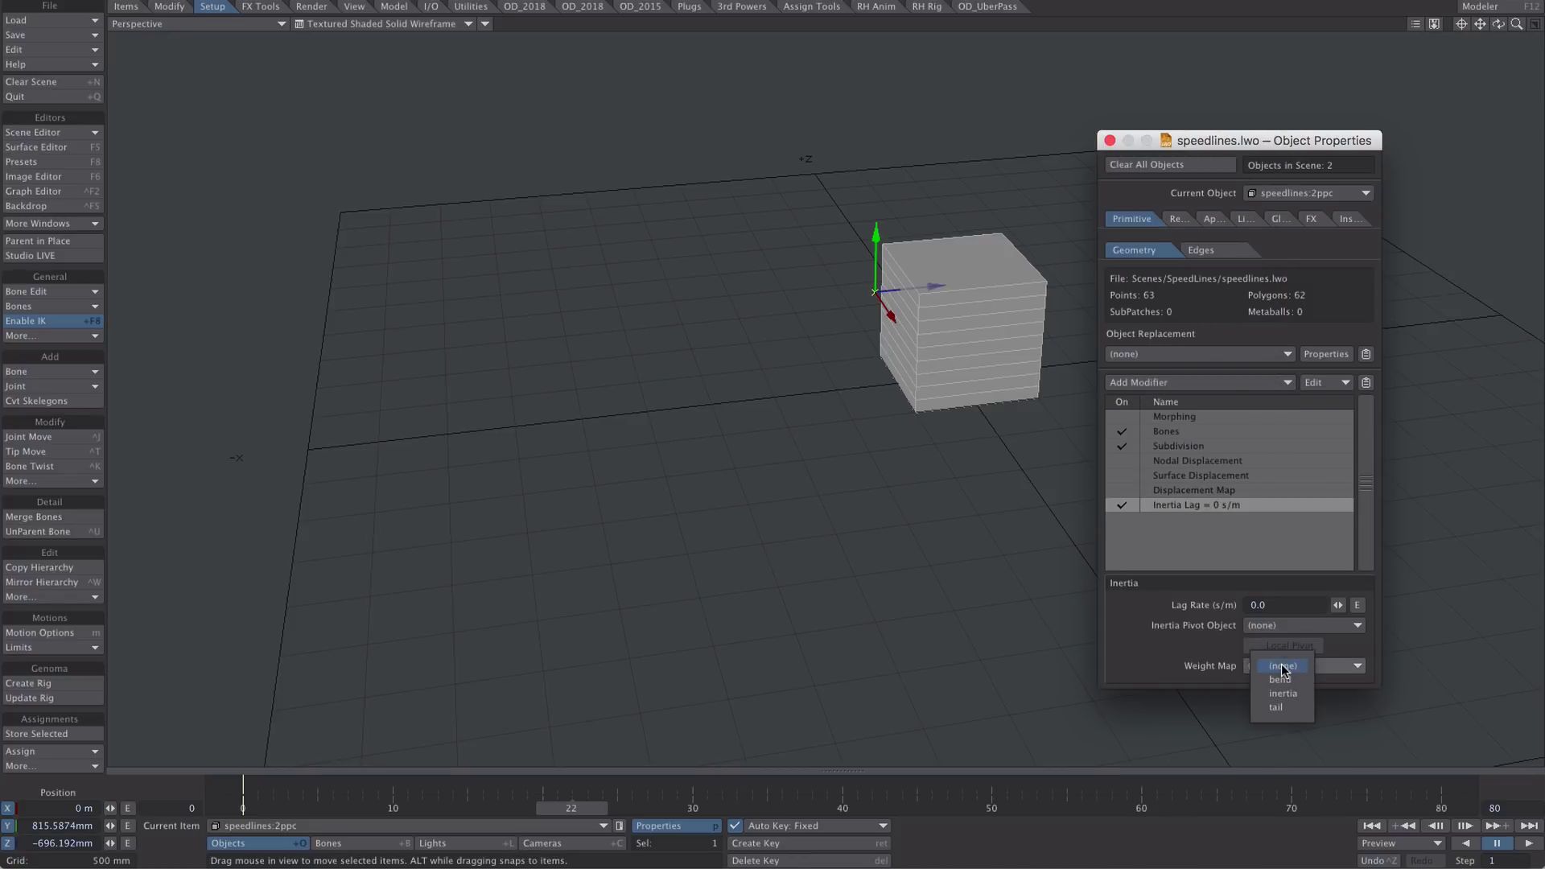
left_click(1282, 696)
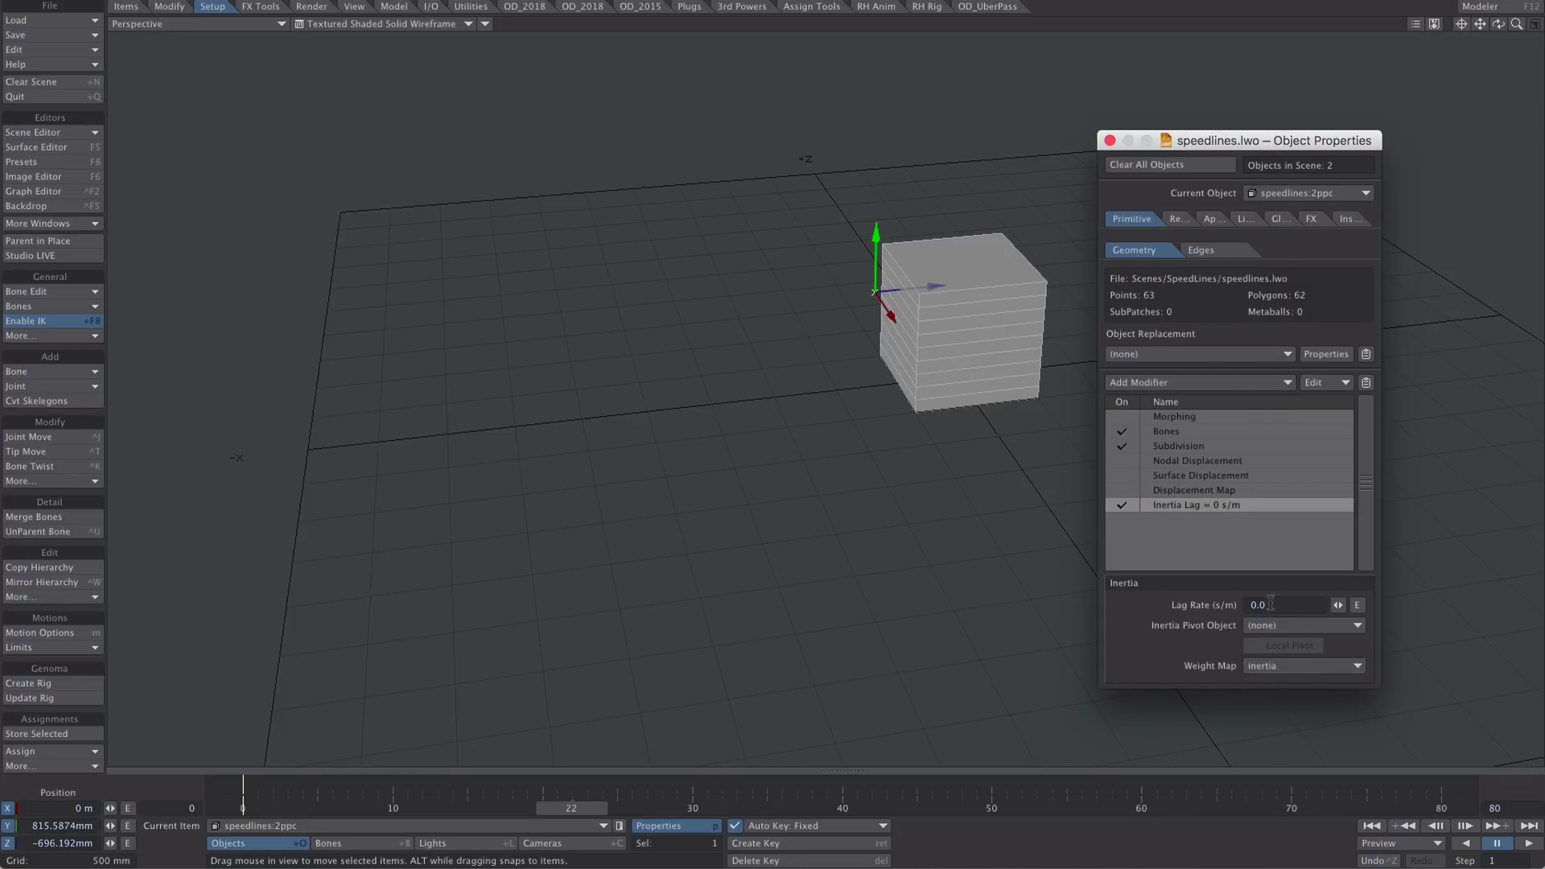
left_click(1286, 610)
left_click(1316, 666)
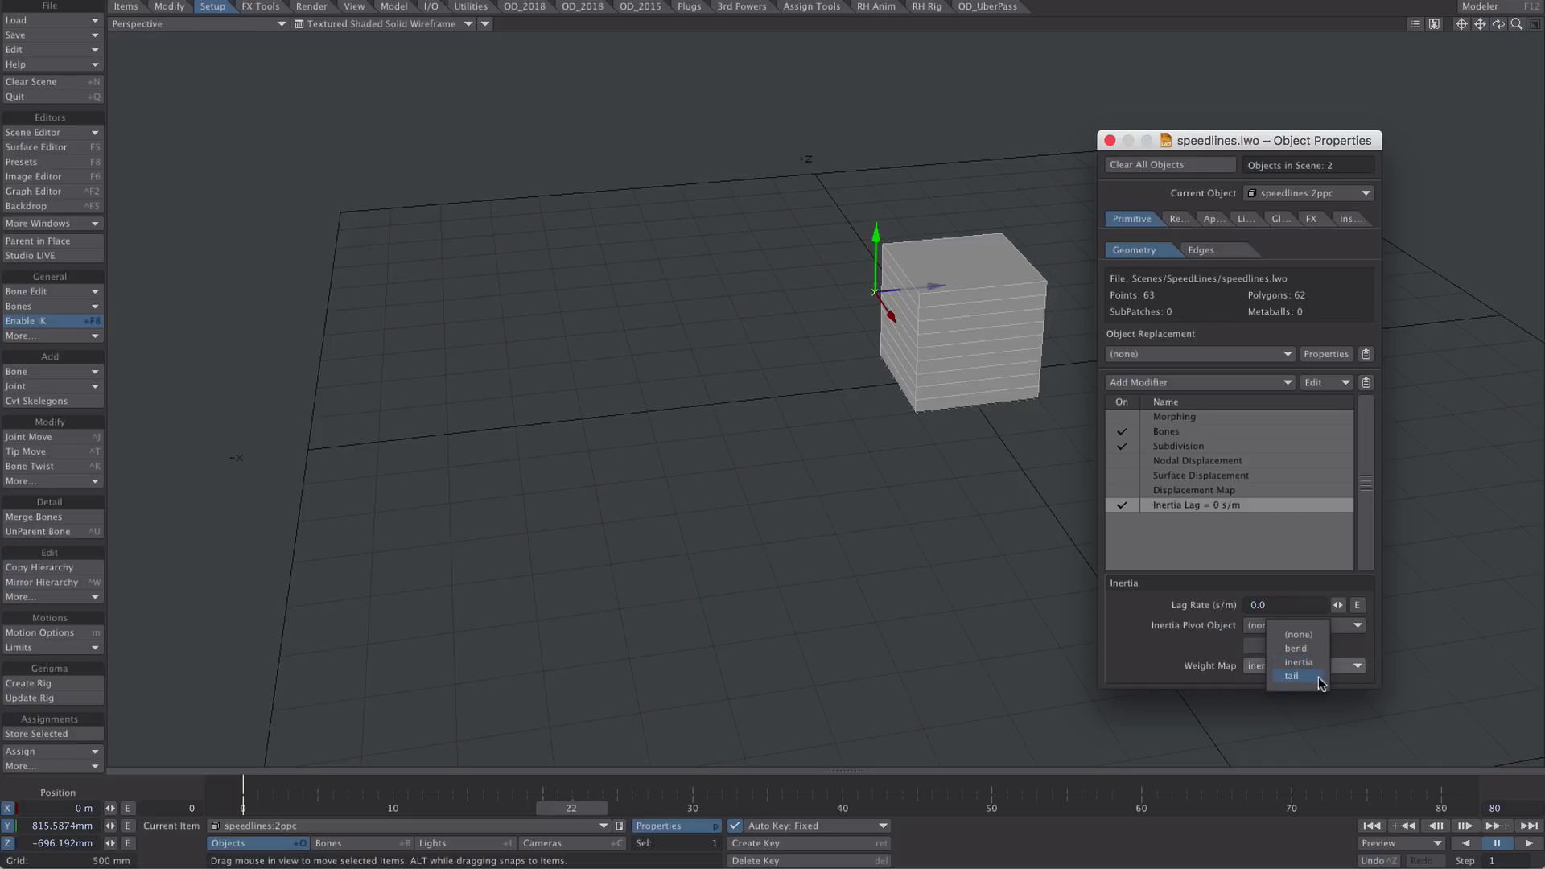
left_click(1296, 676)
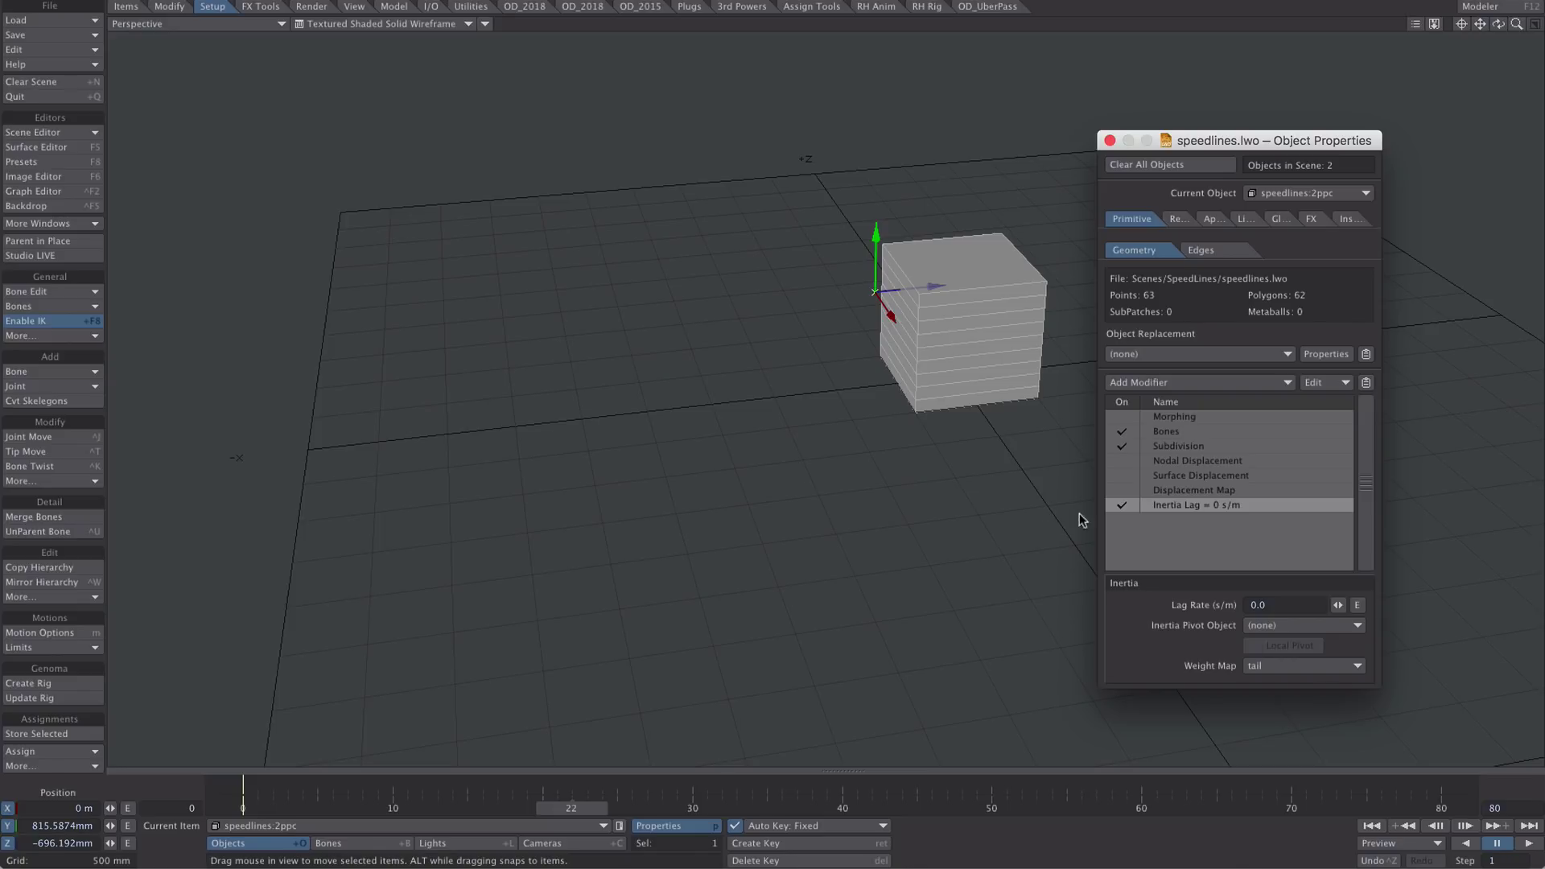
With the animation playing, set the inertia lag rate to 2.0 s/m and the timeline's last frame to 30.
left_click(1528, 844)
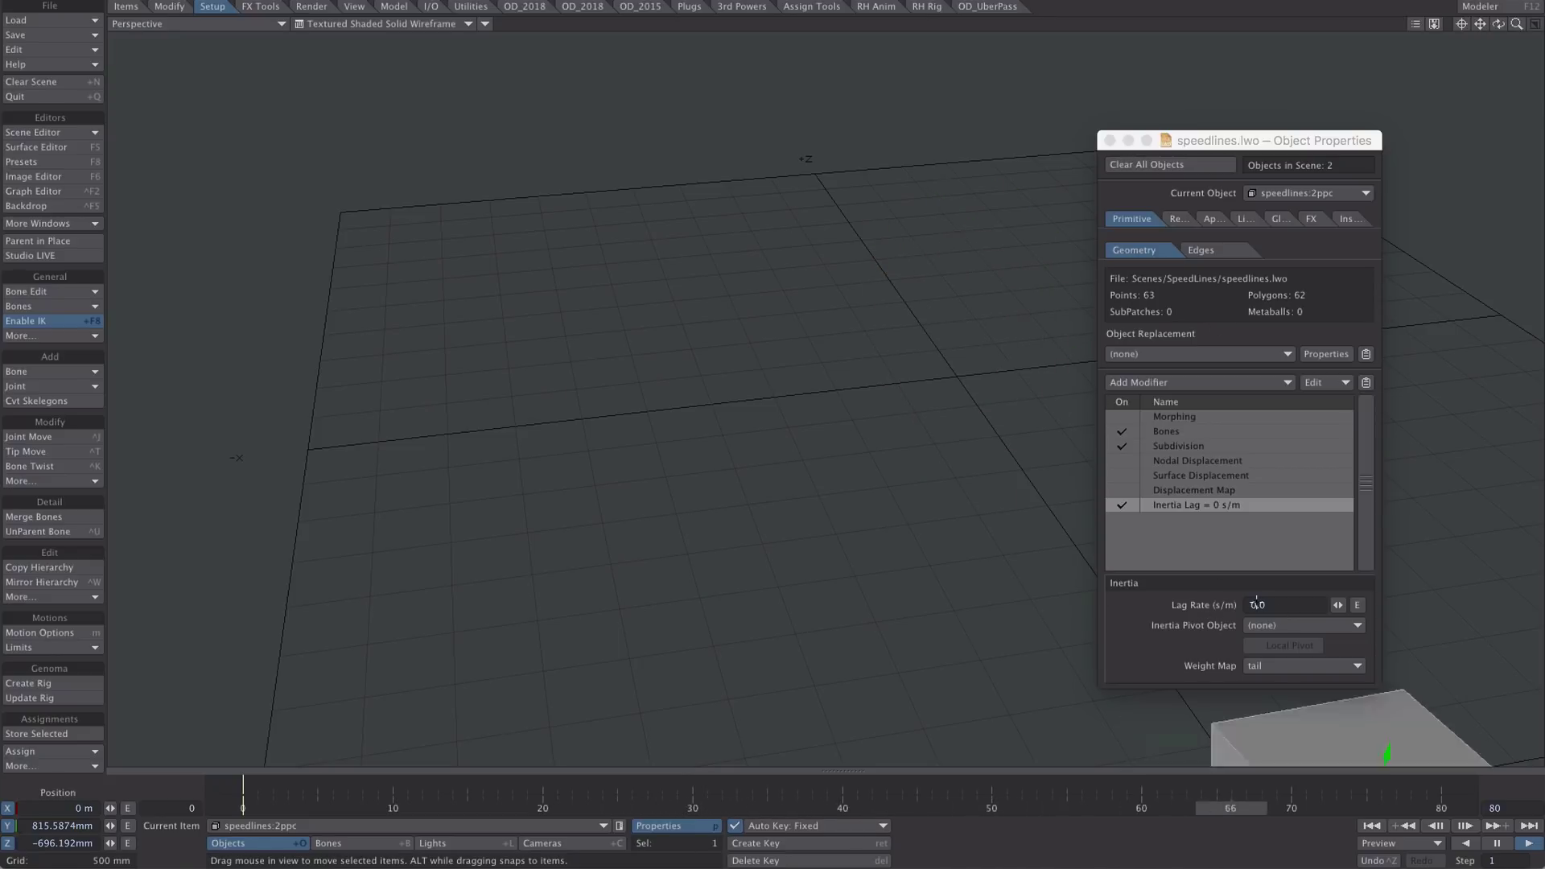
left_click(1178, 605)
type("2")
key("Return")
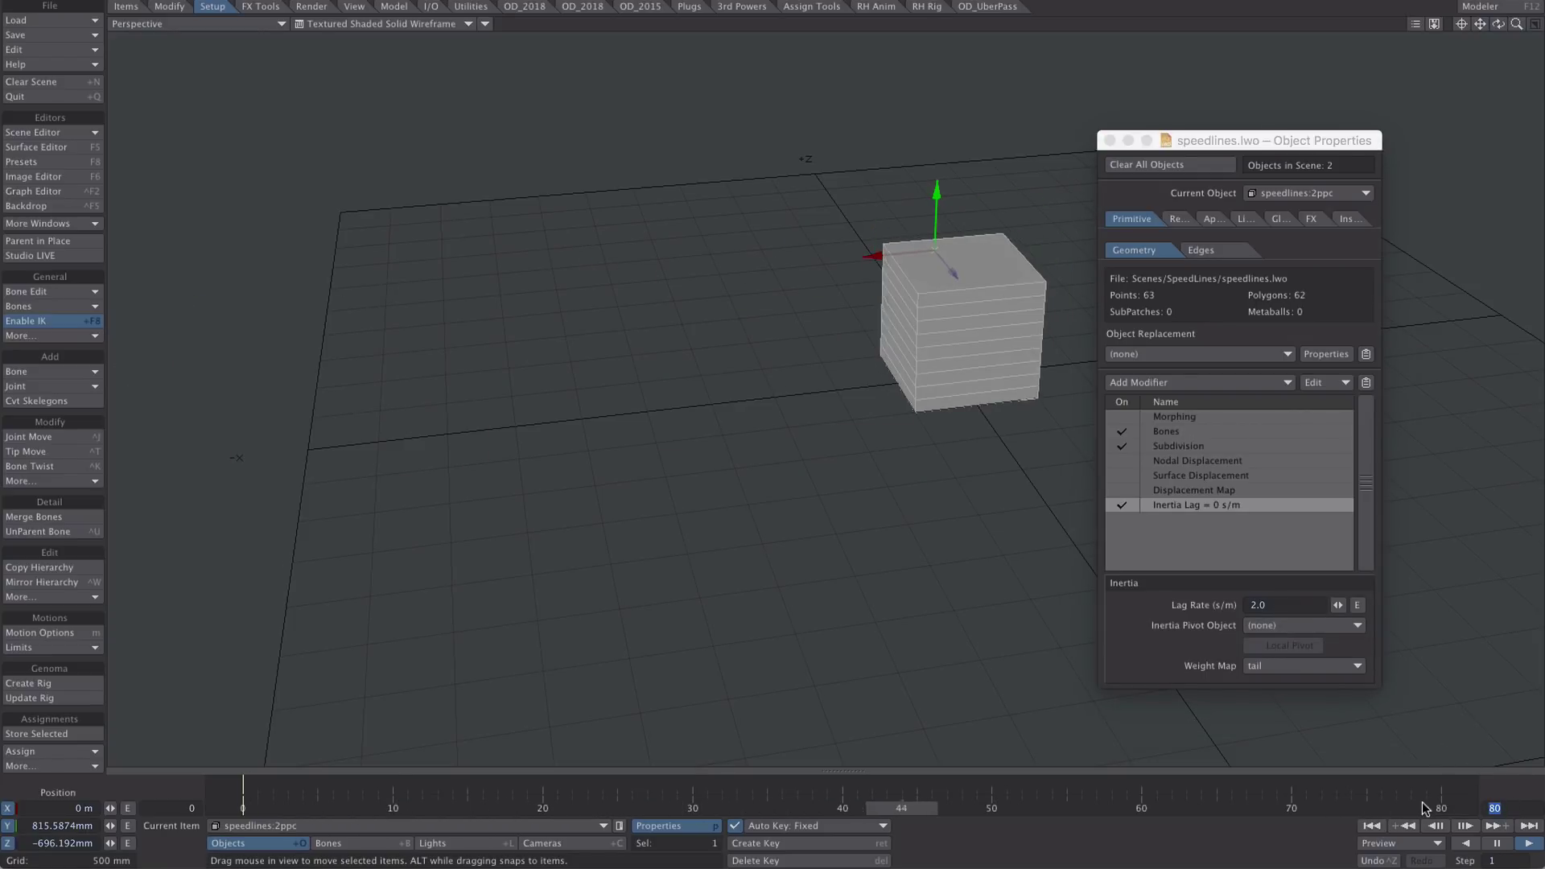
type("30")
key("Return")
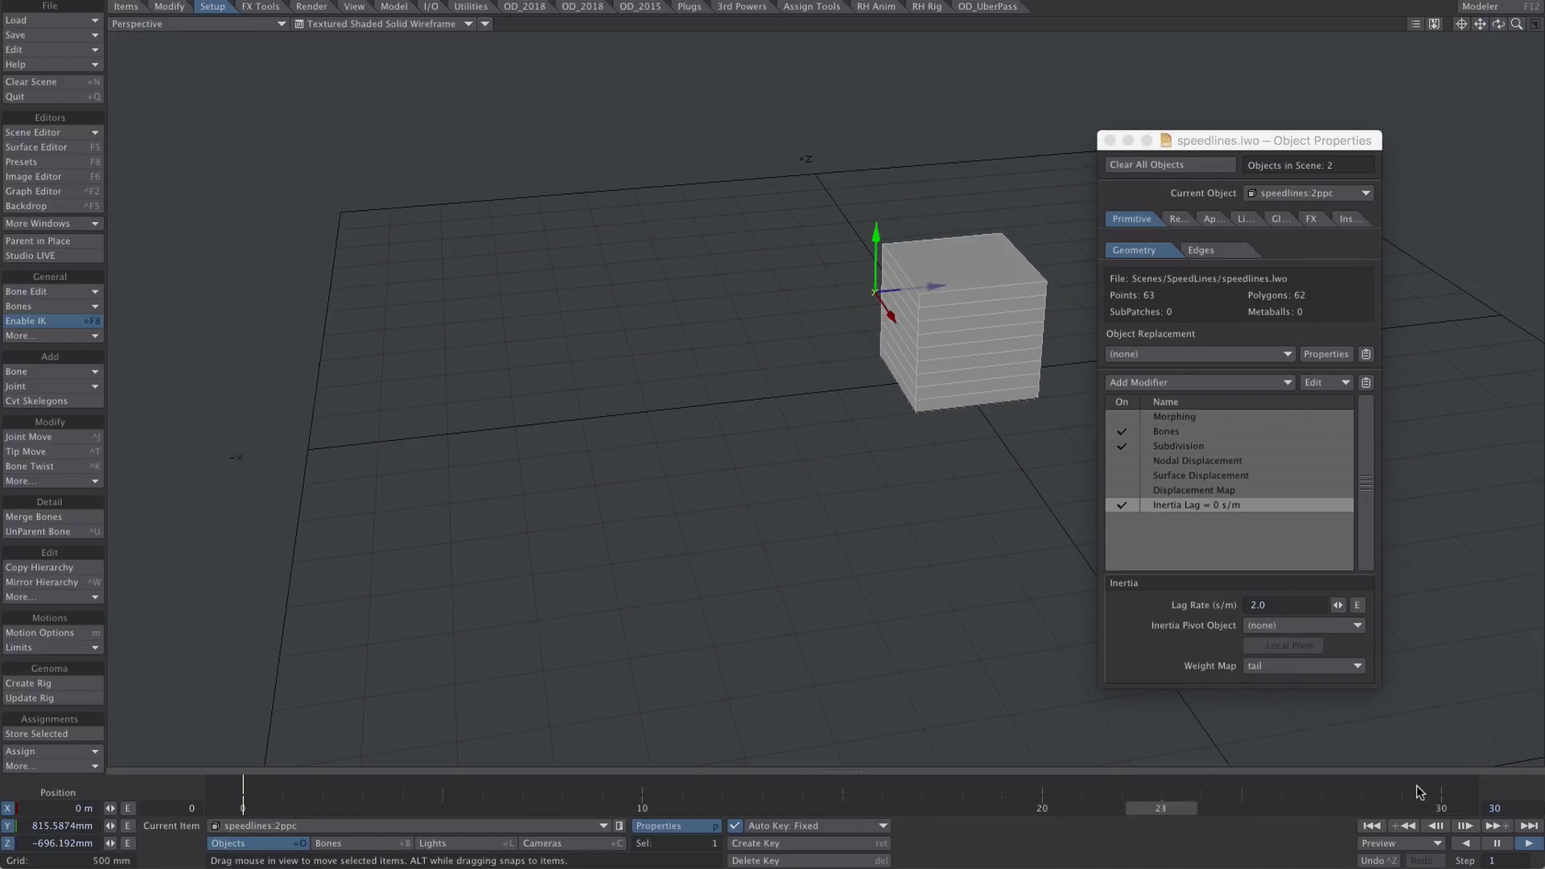
Try an inertia lag rate of 10 s/m, settle on 15 s/m, and stop playback.
left_click(1246, 604)
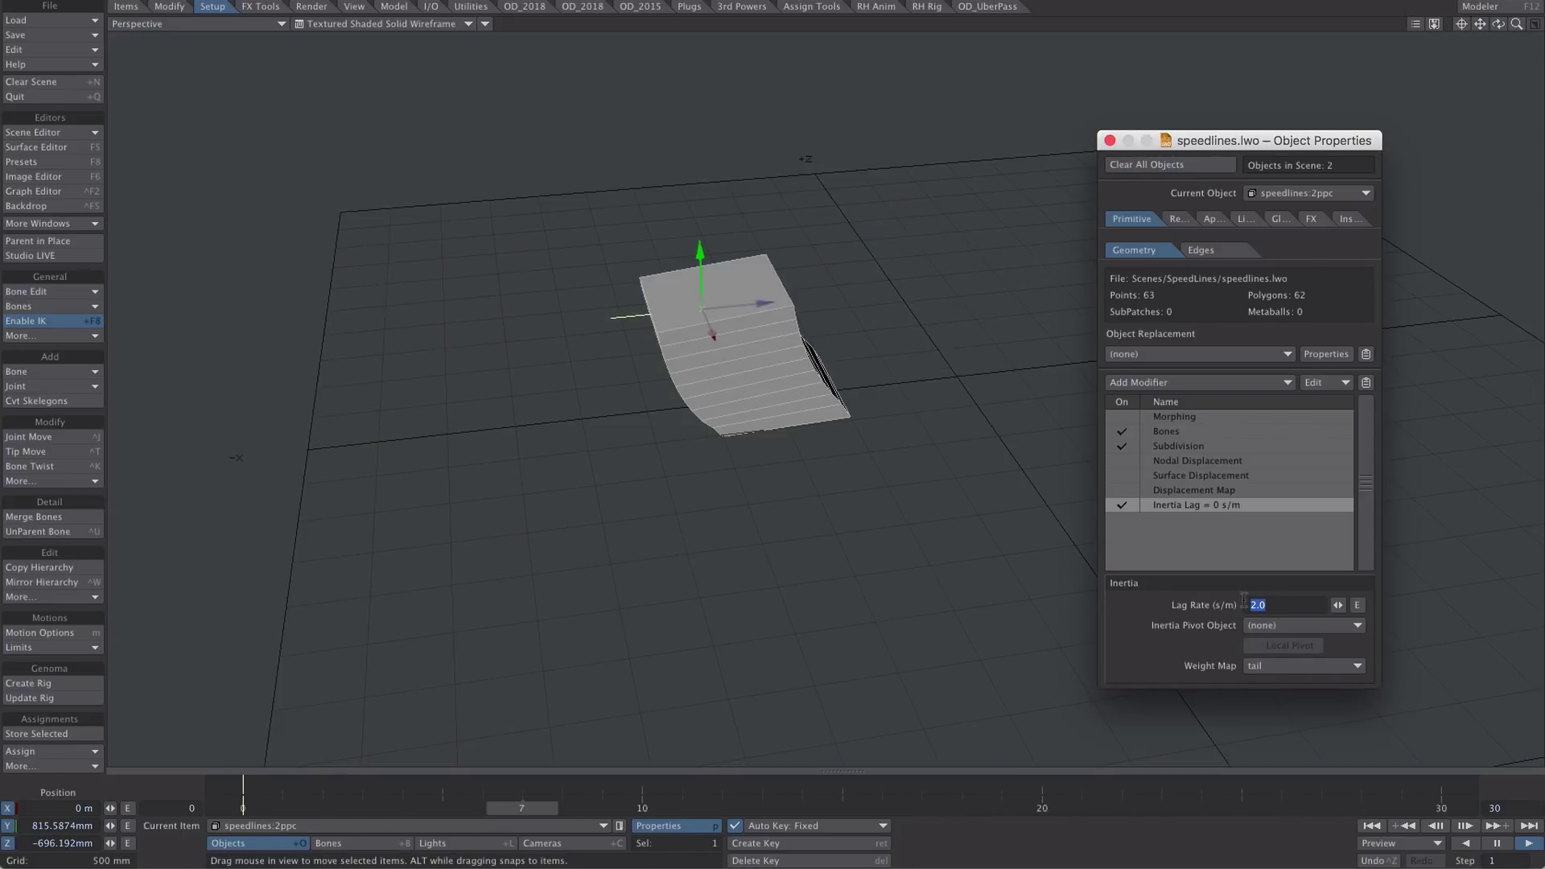
type("10")
key("Return")
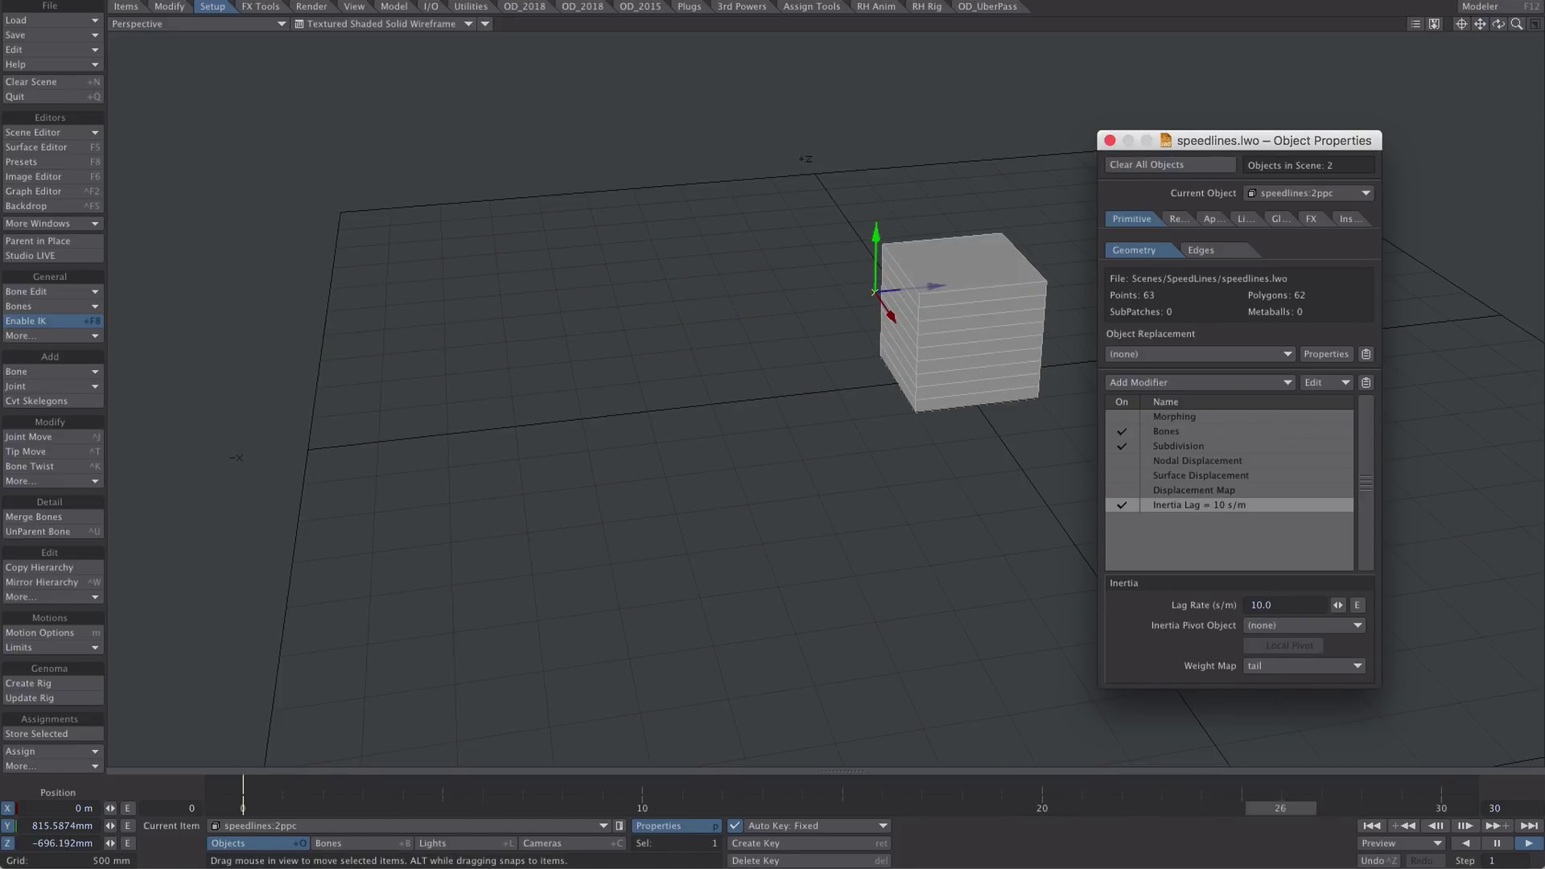
left_click(1261, 604)
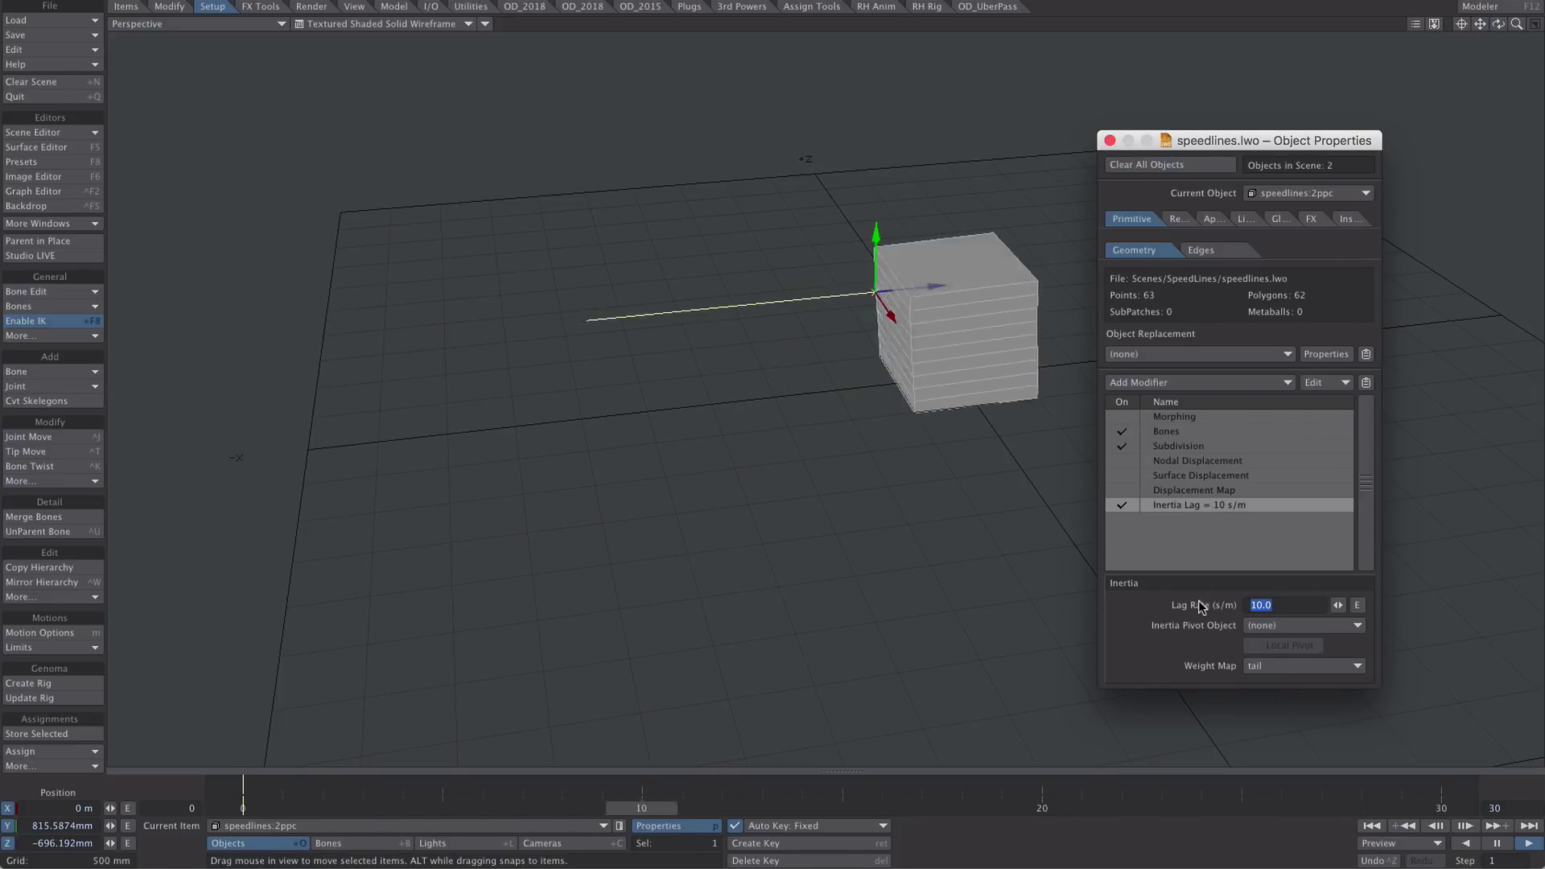
type("15")
key("Return")
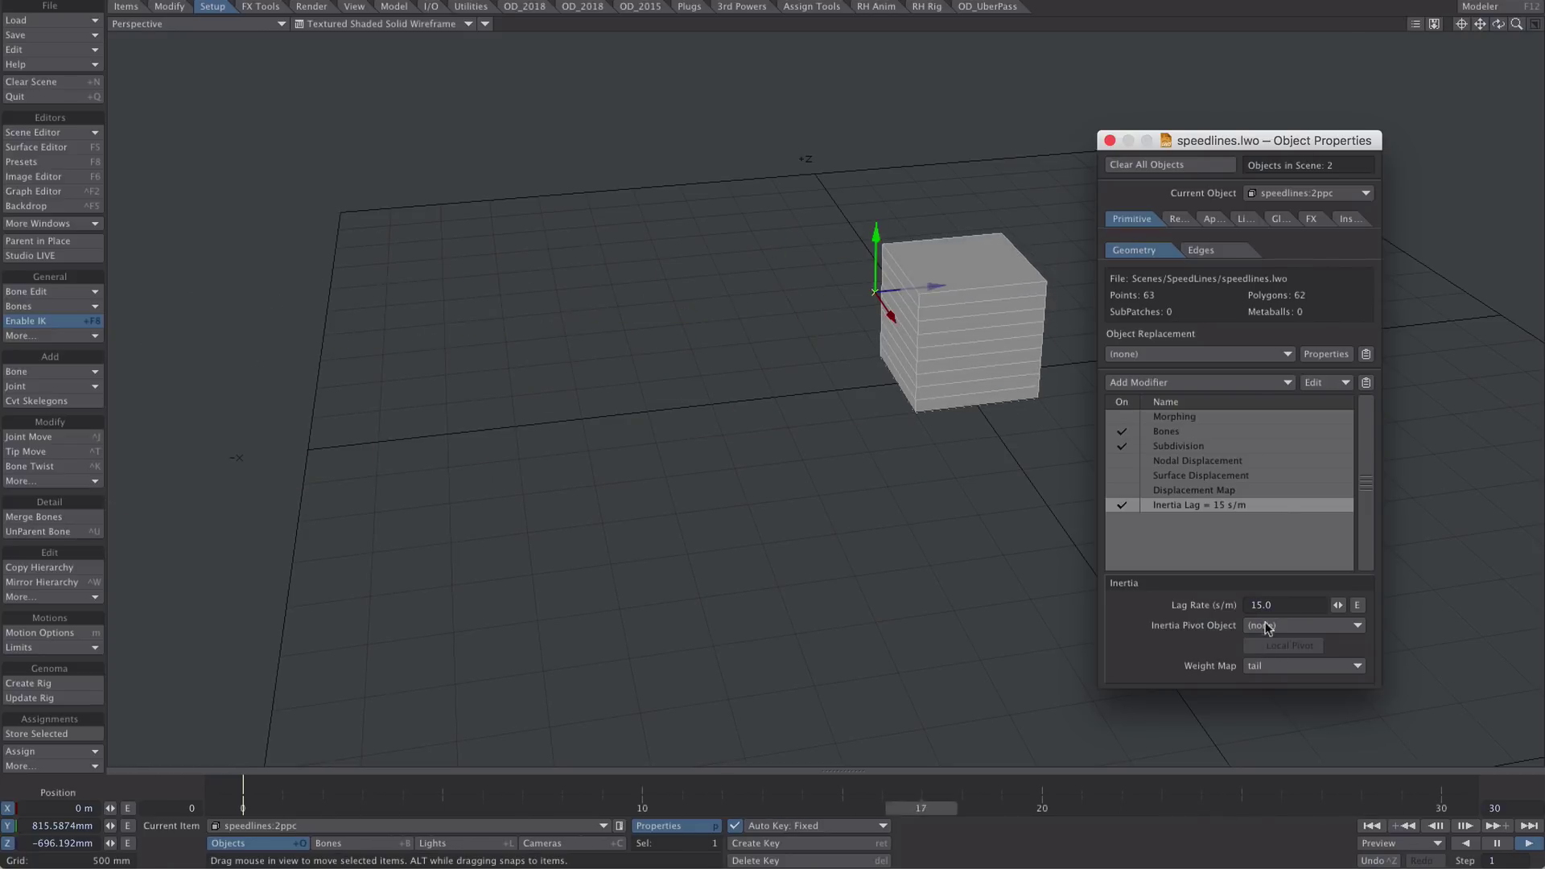
left_click(1497, 843)
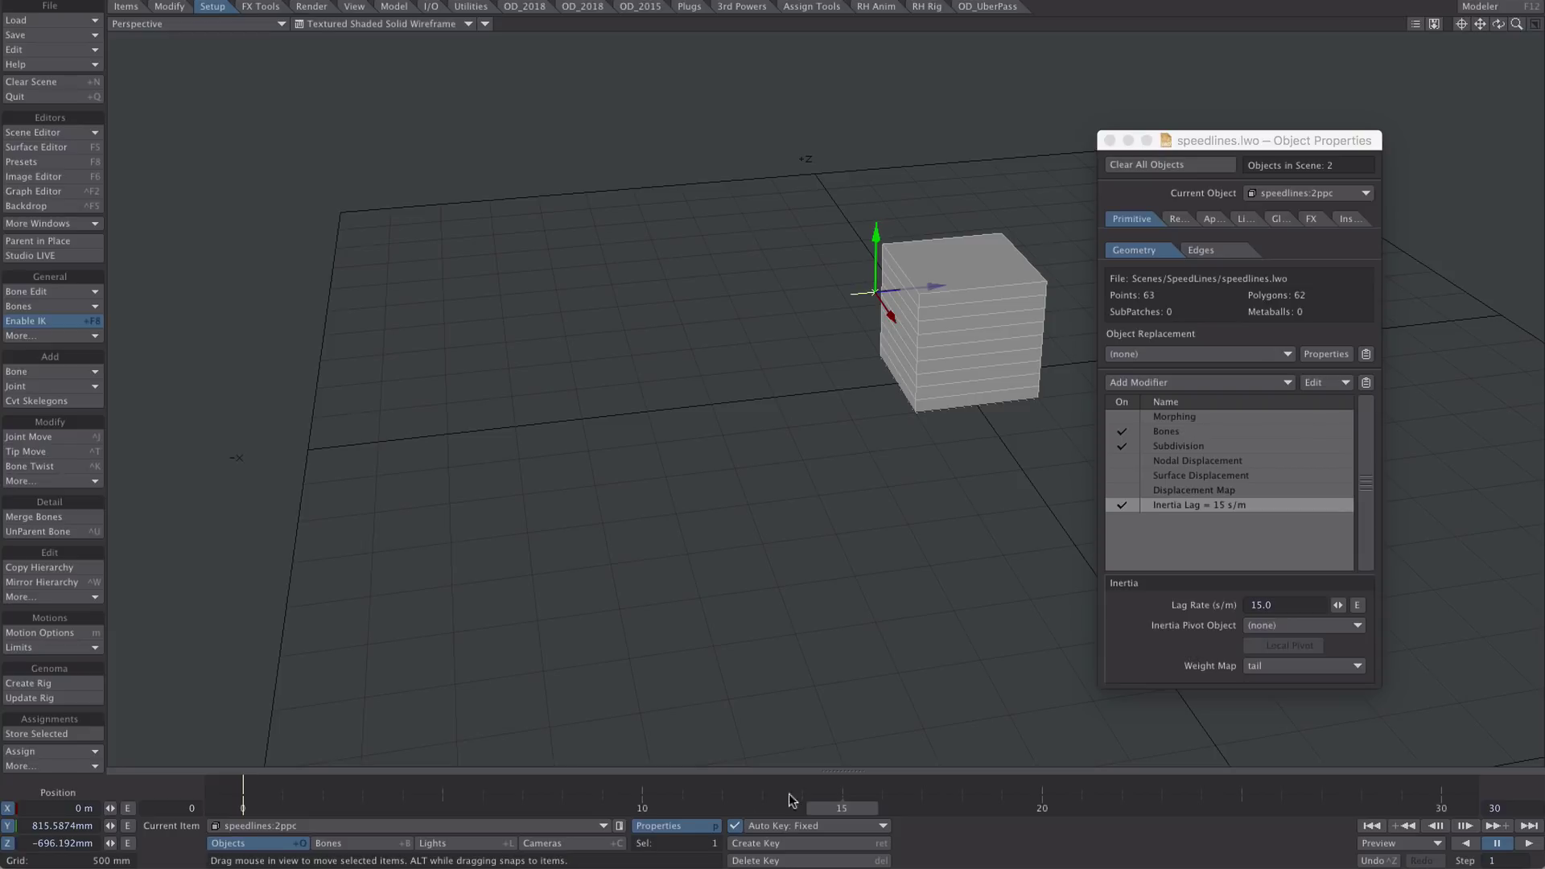
Render the viewport with VPR and give speedlines:2ppc a particle/line thickness of -0.1 meters with edge nodes enabled.
left_click(367, 23)
left_click(343, 85)
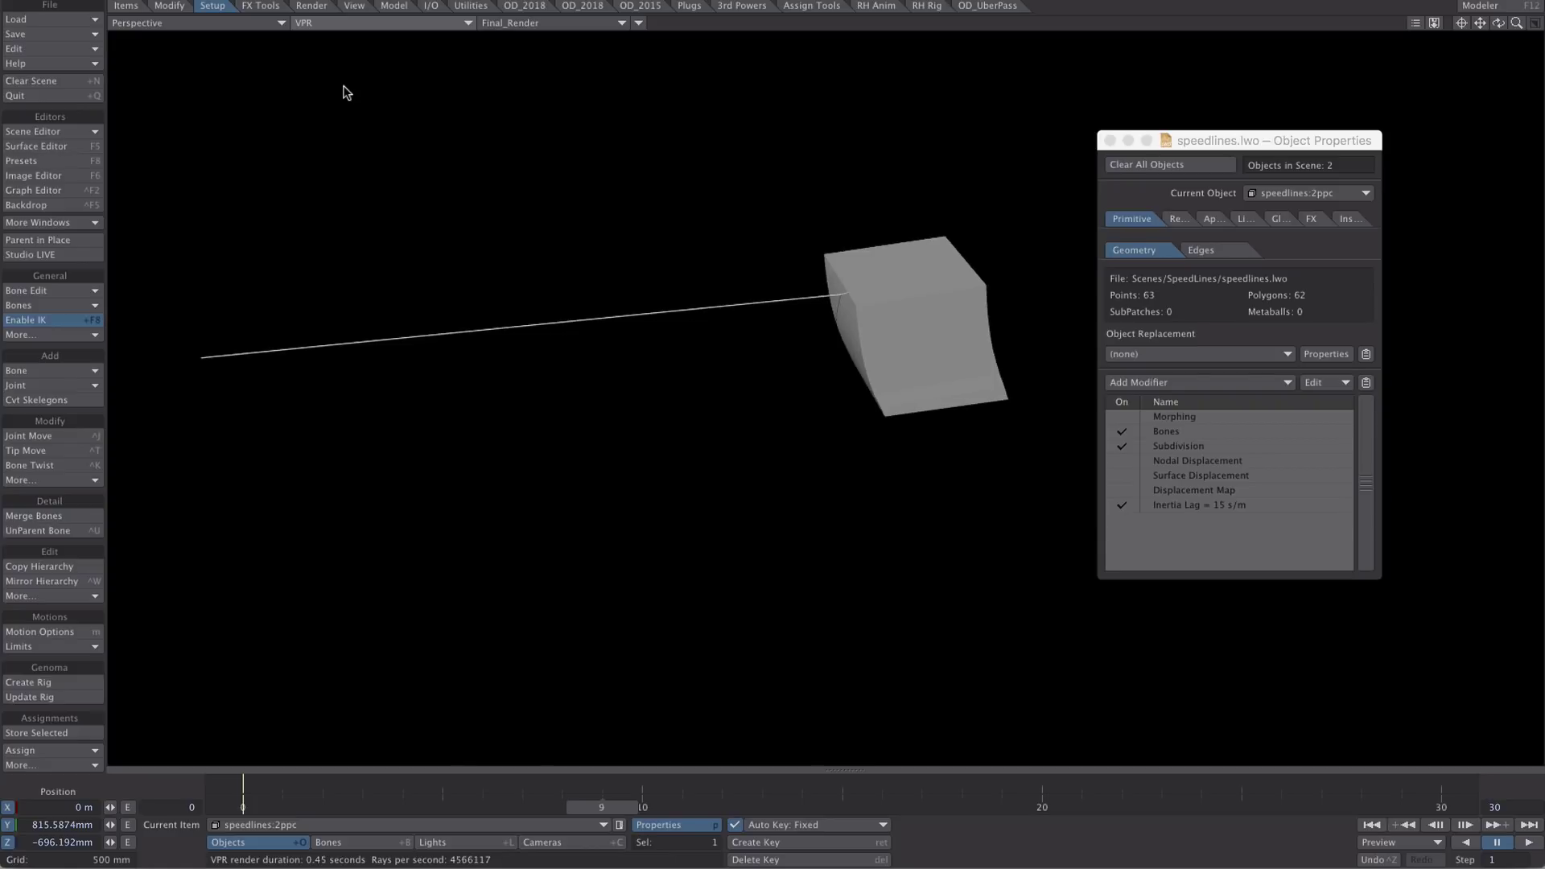
left_click(1208, 247)
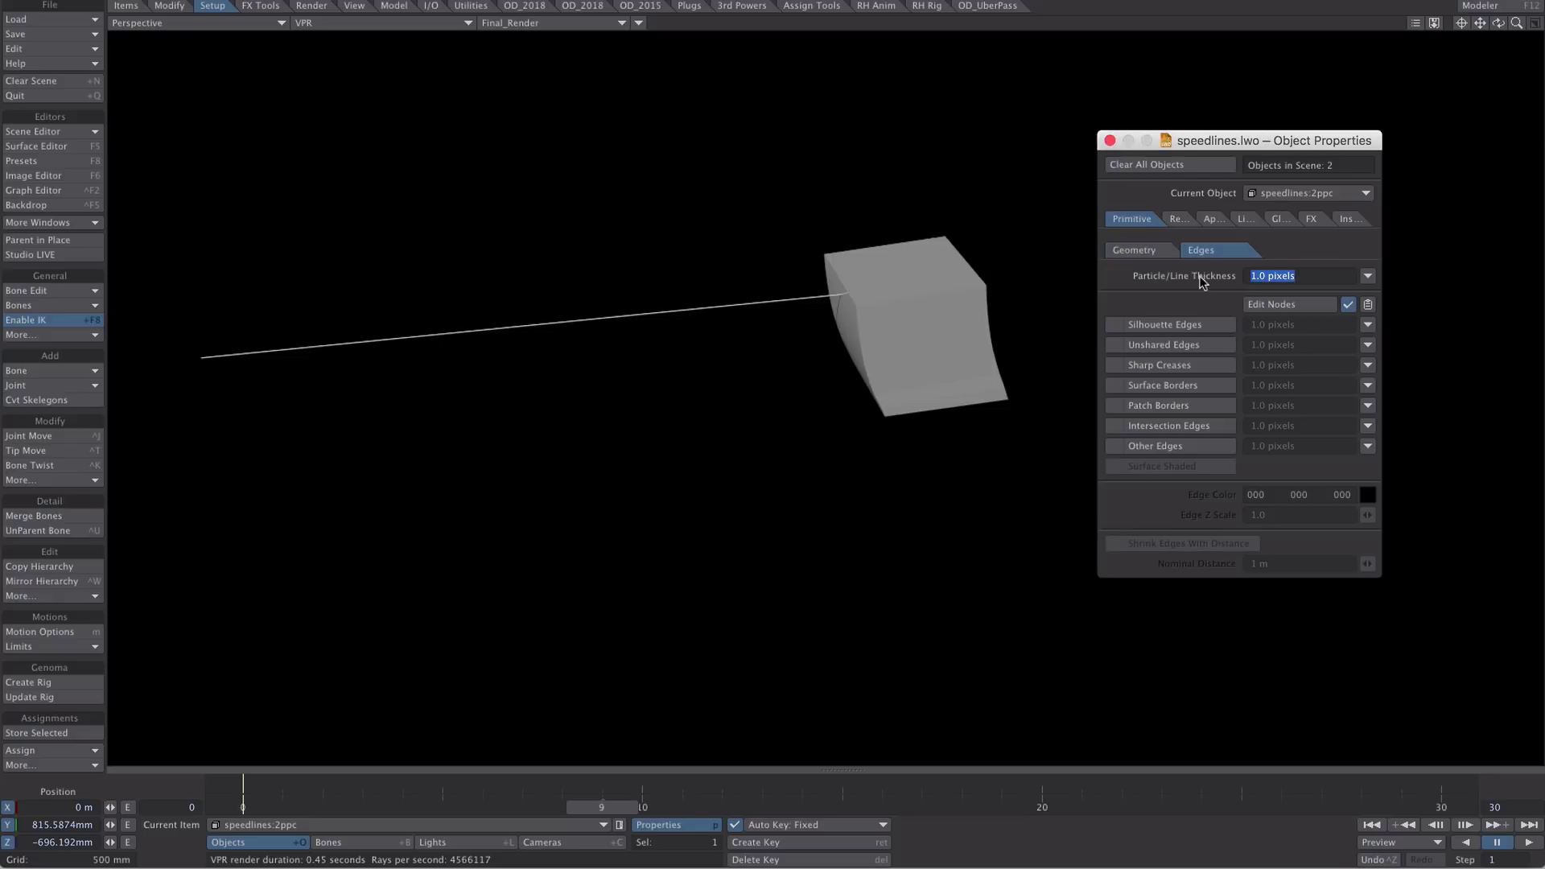
type("-.1")
key("Return")
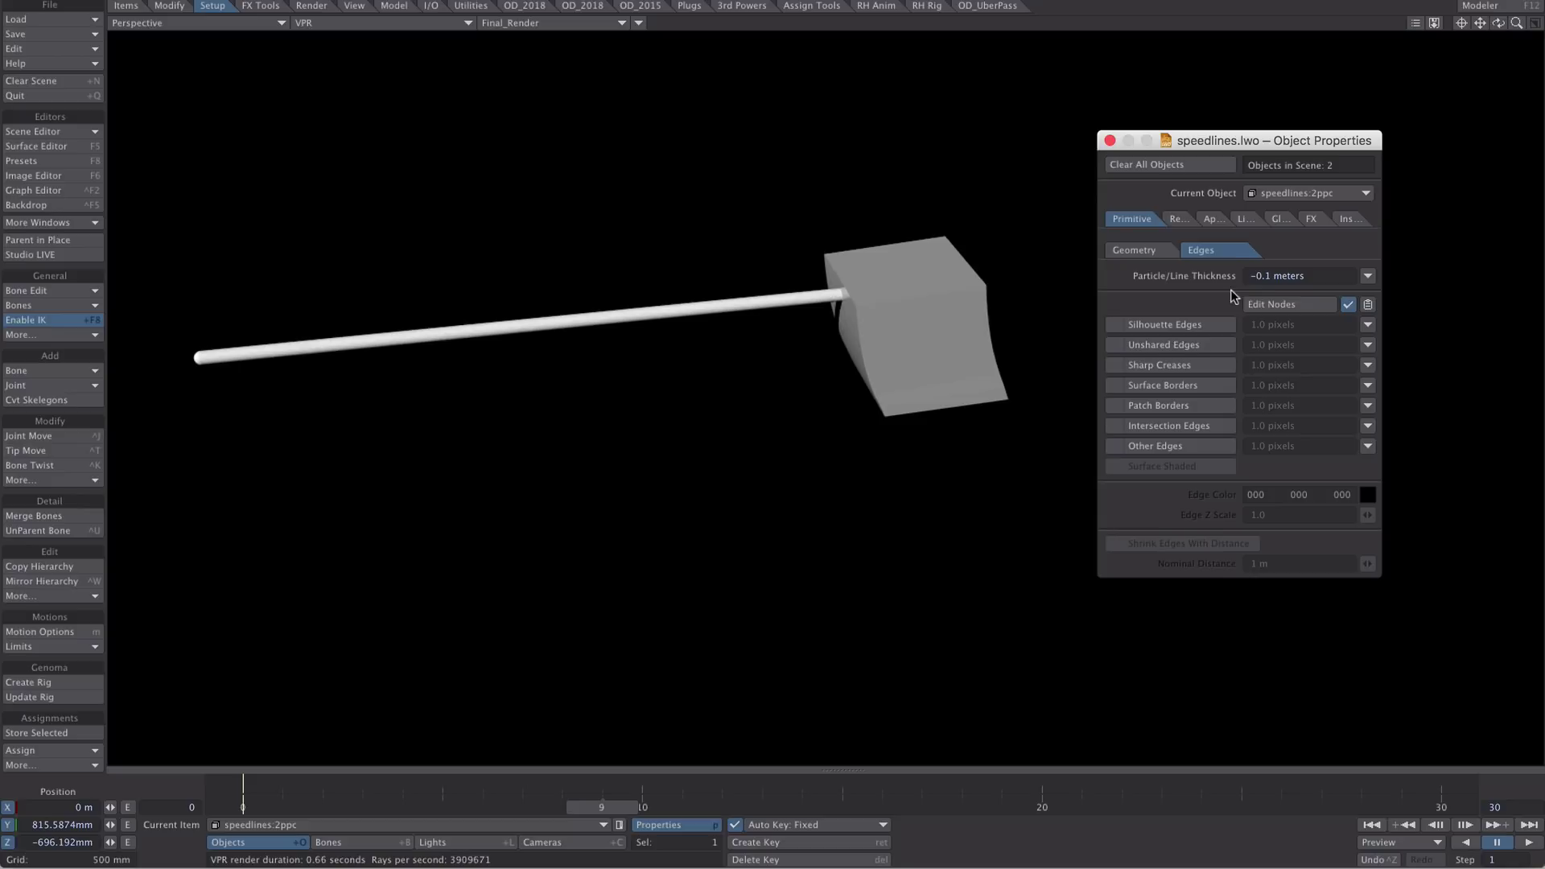
Open the speed line's edge nodes, add a Turbulence node, and connect its Color output to Lines Taper.
left_click(1277, 304)
left_click_drag(1281, 532, 1388, 508)
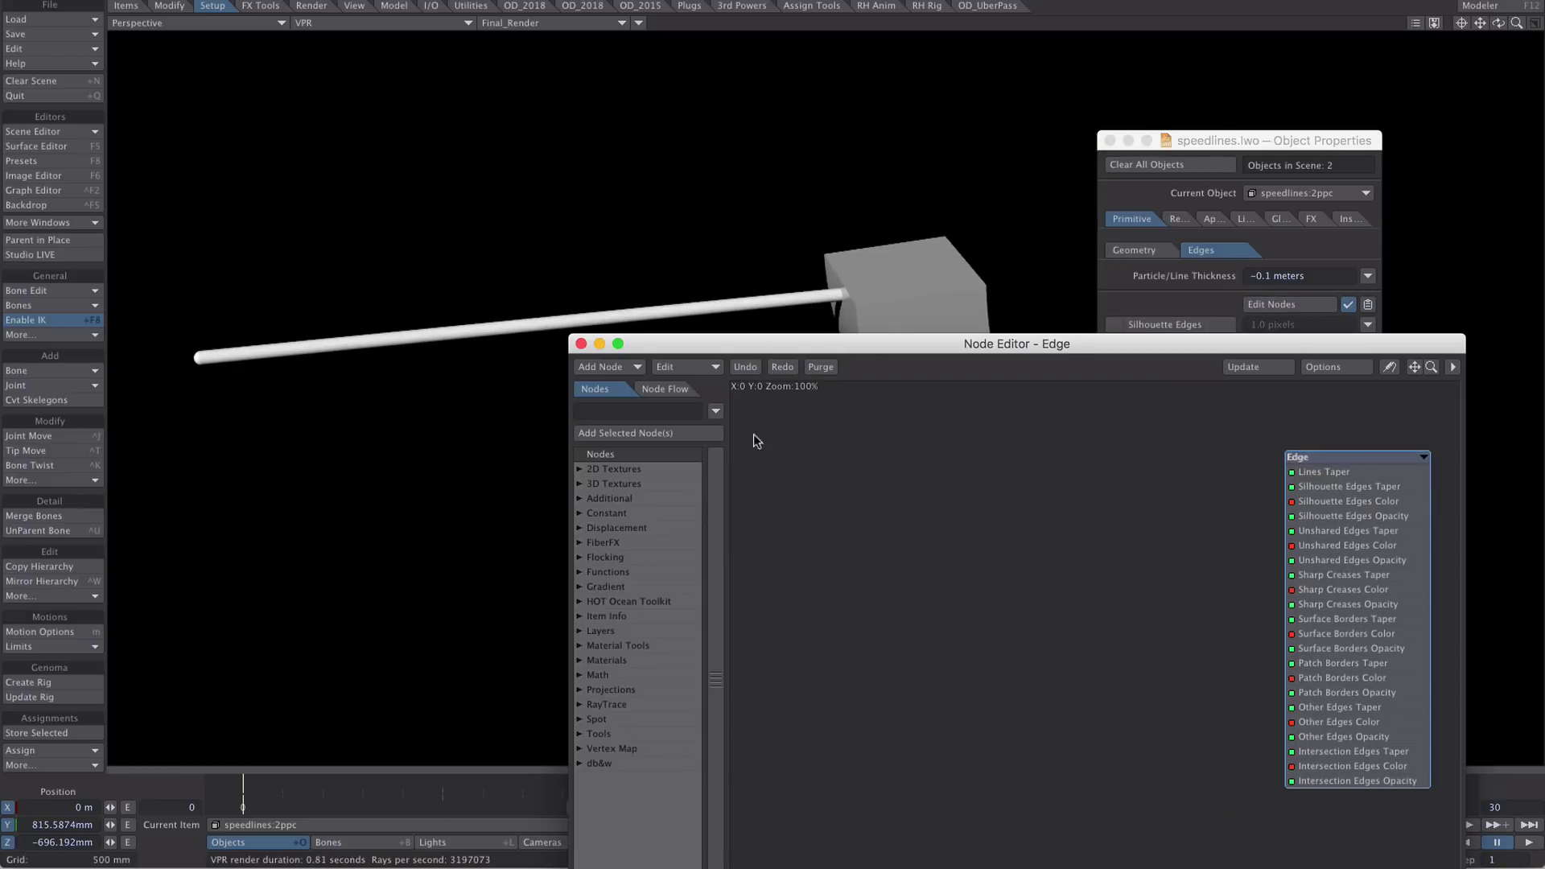
left_click(642, 413)
type("turb")
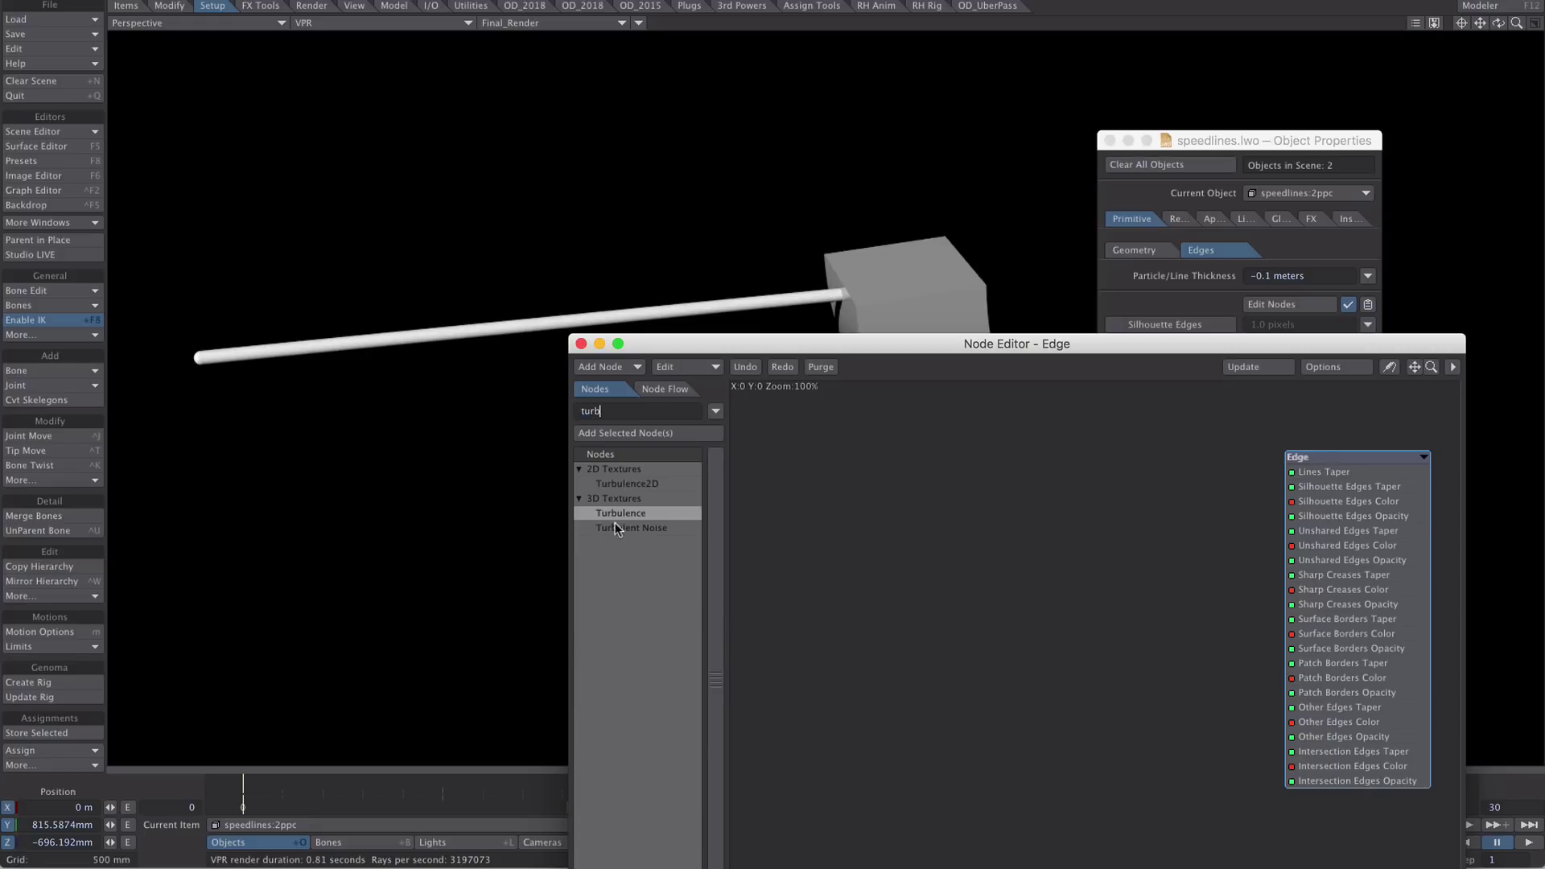
double_click(618, 513)
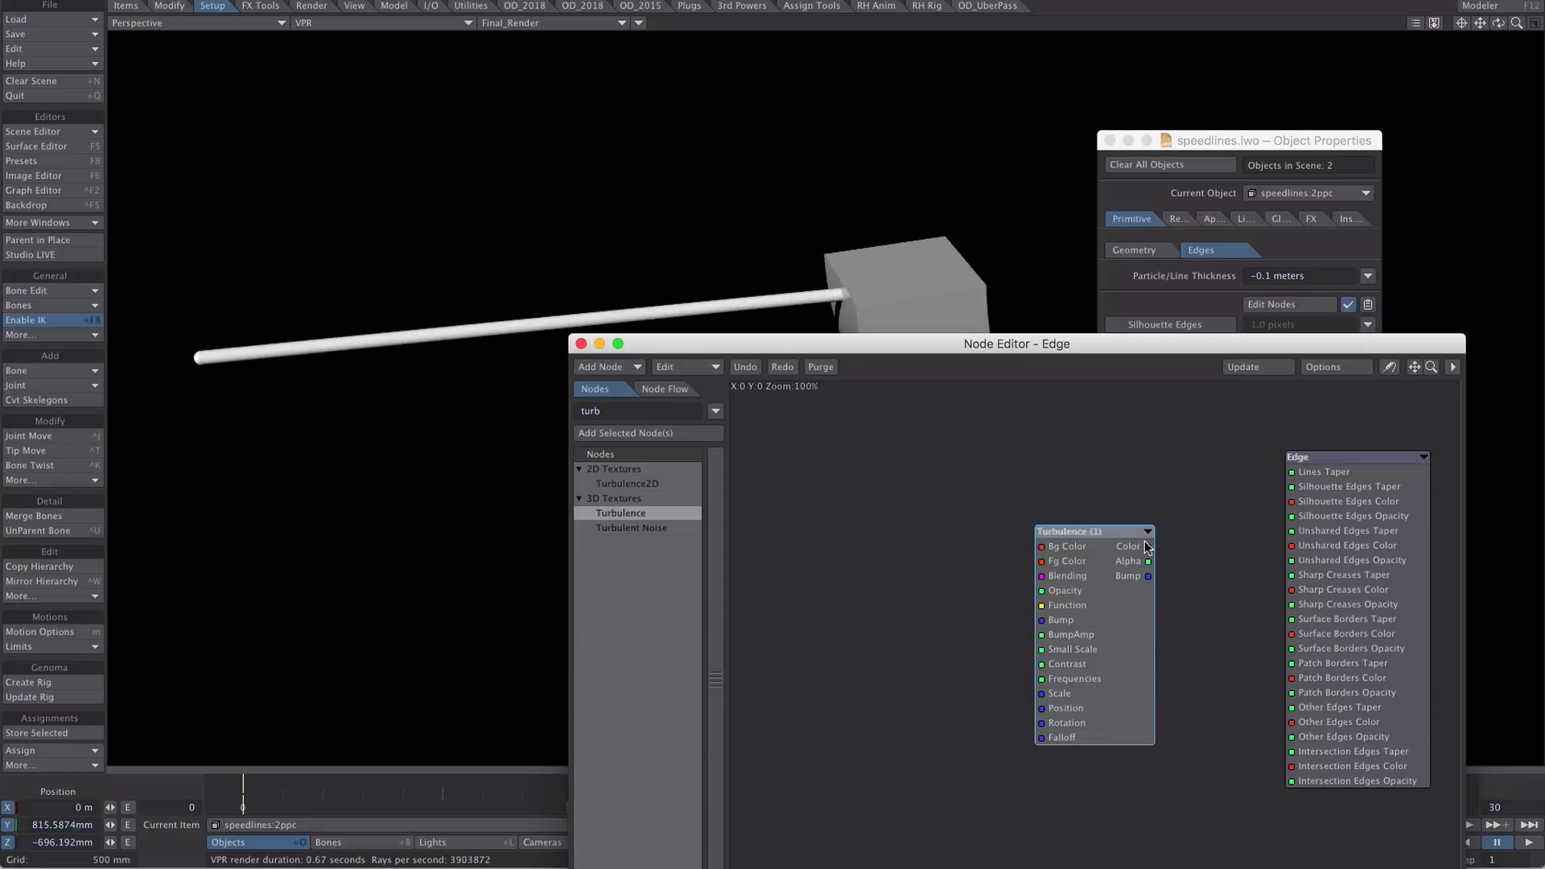
left_click_drag(1148, 546, 1388, 471)
Set the Turbulence node's foreground color to 255, 255, 255 and enable World/Deformed Coords.
double_click(1089, 589)
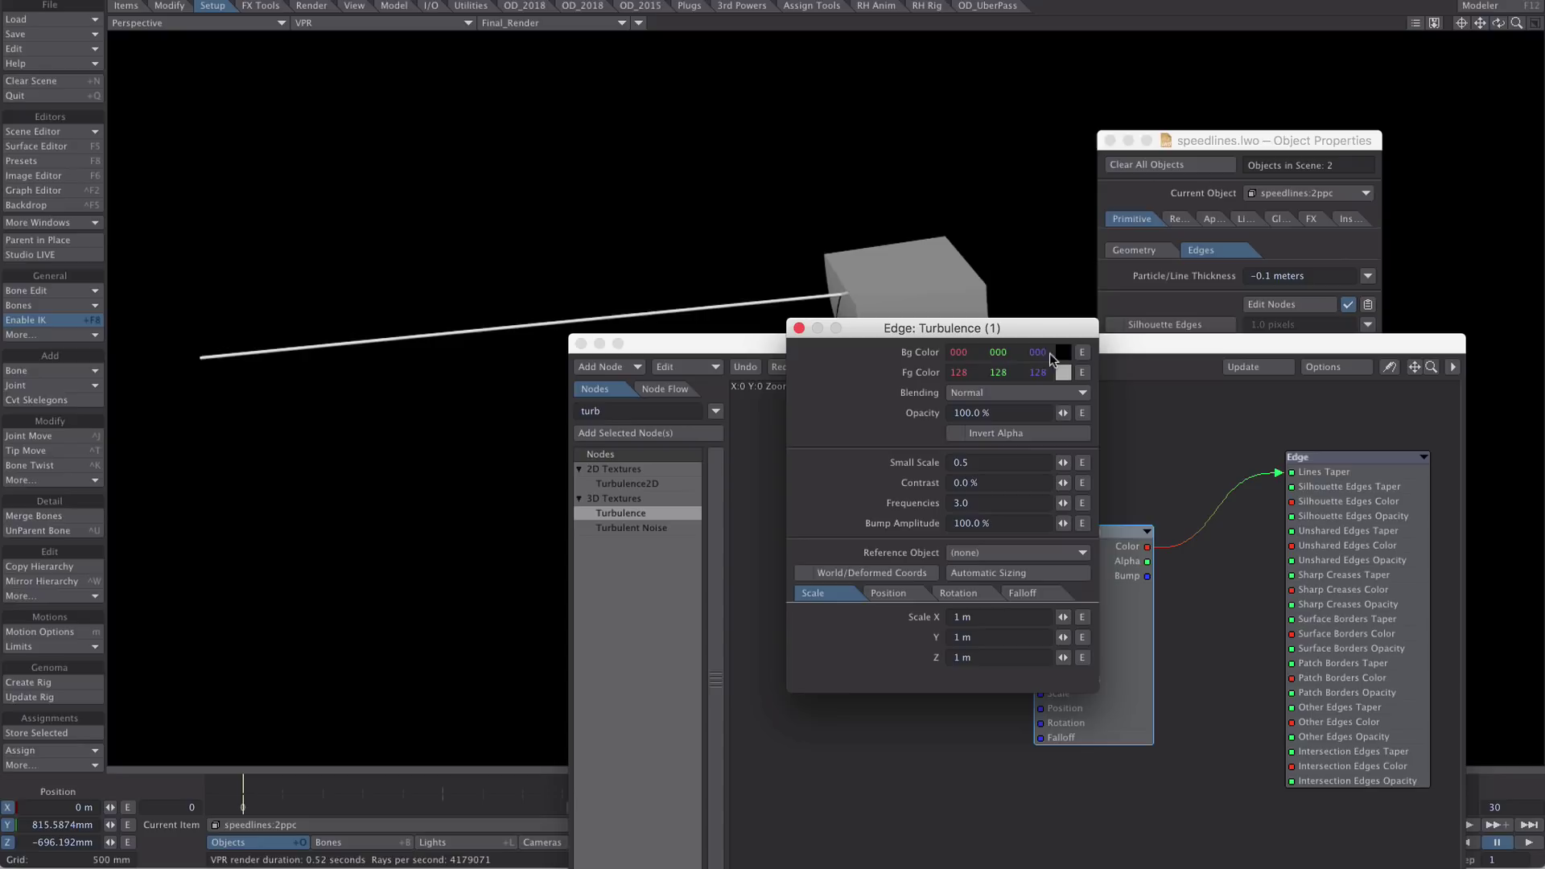
left_click_drag(1046, 327, 748, 512)
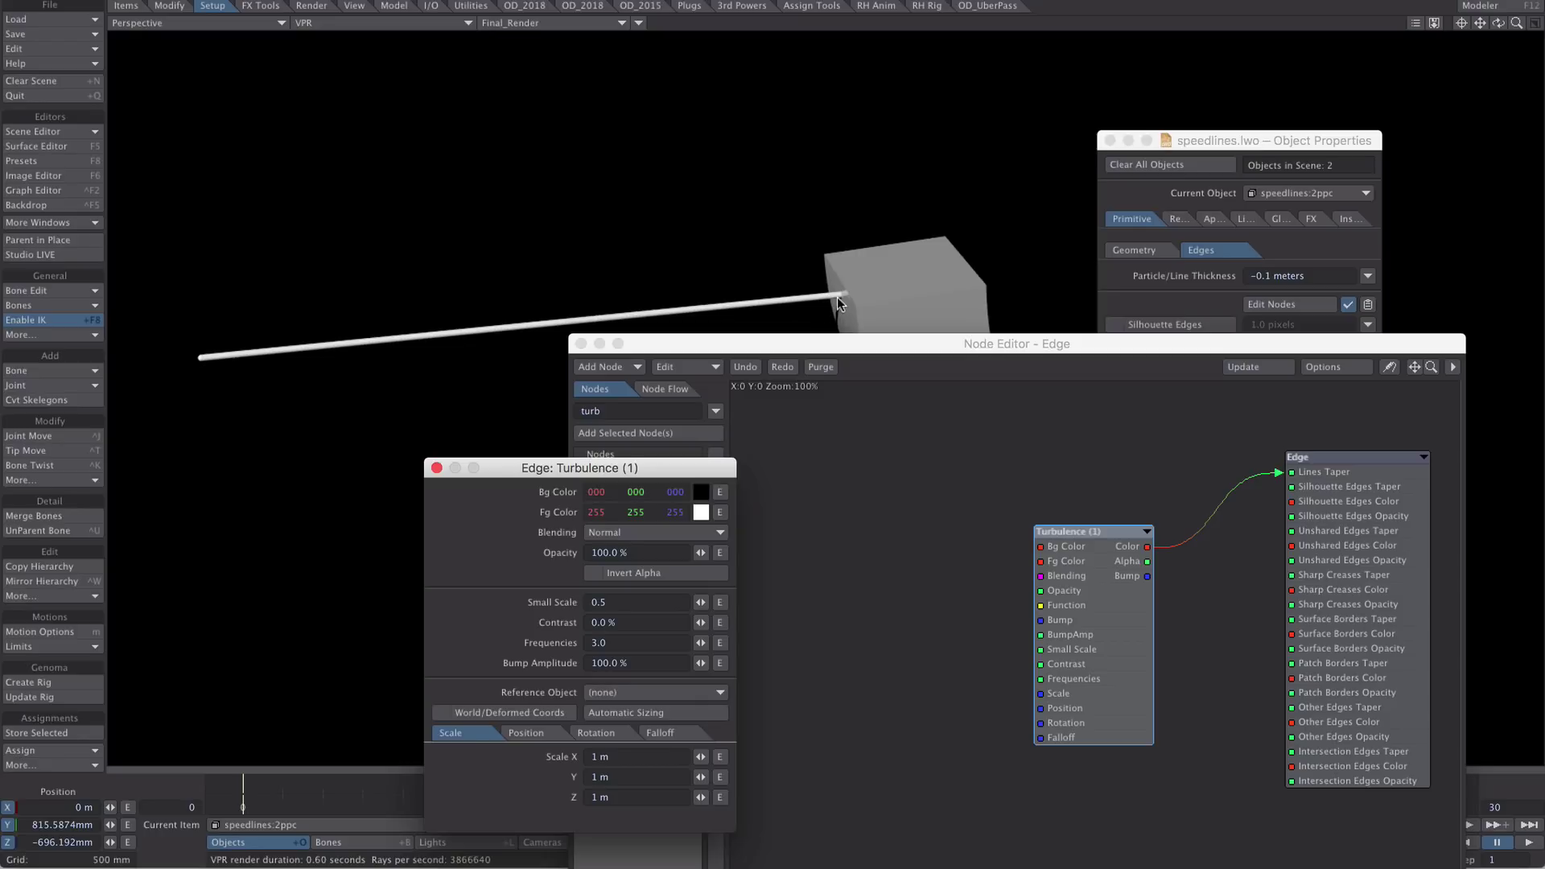
left_click(465, 713)
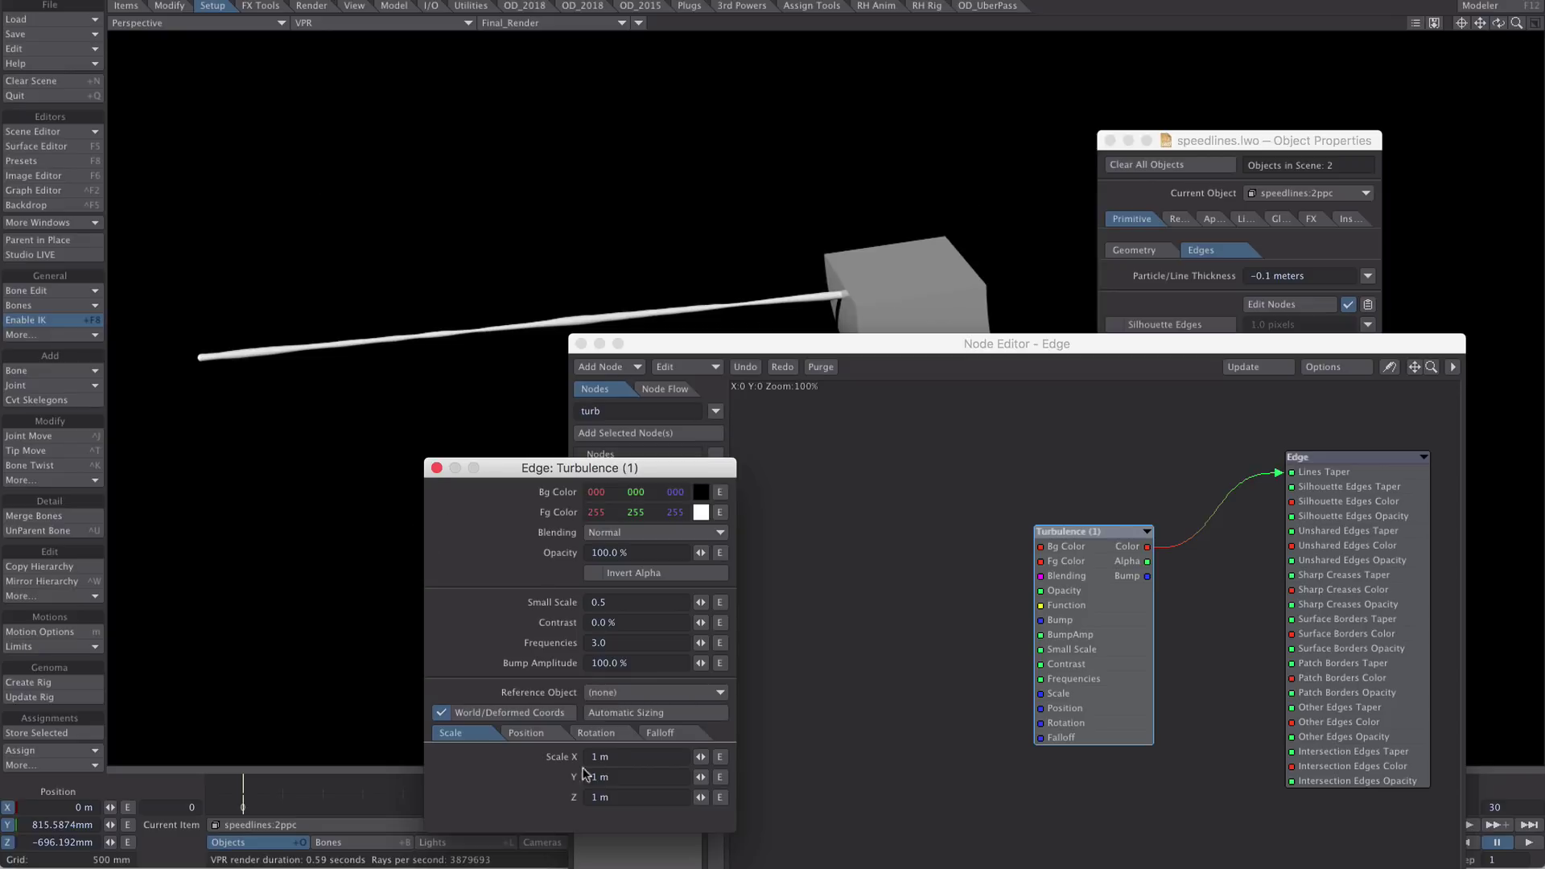
Try a Turbulence texture scale of 400 mm on all three axes.
left_click_drag(612, 756, 487, 753)
key("BackSpace")
type(".4")
key("Return")
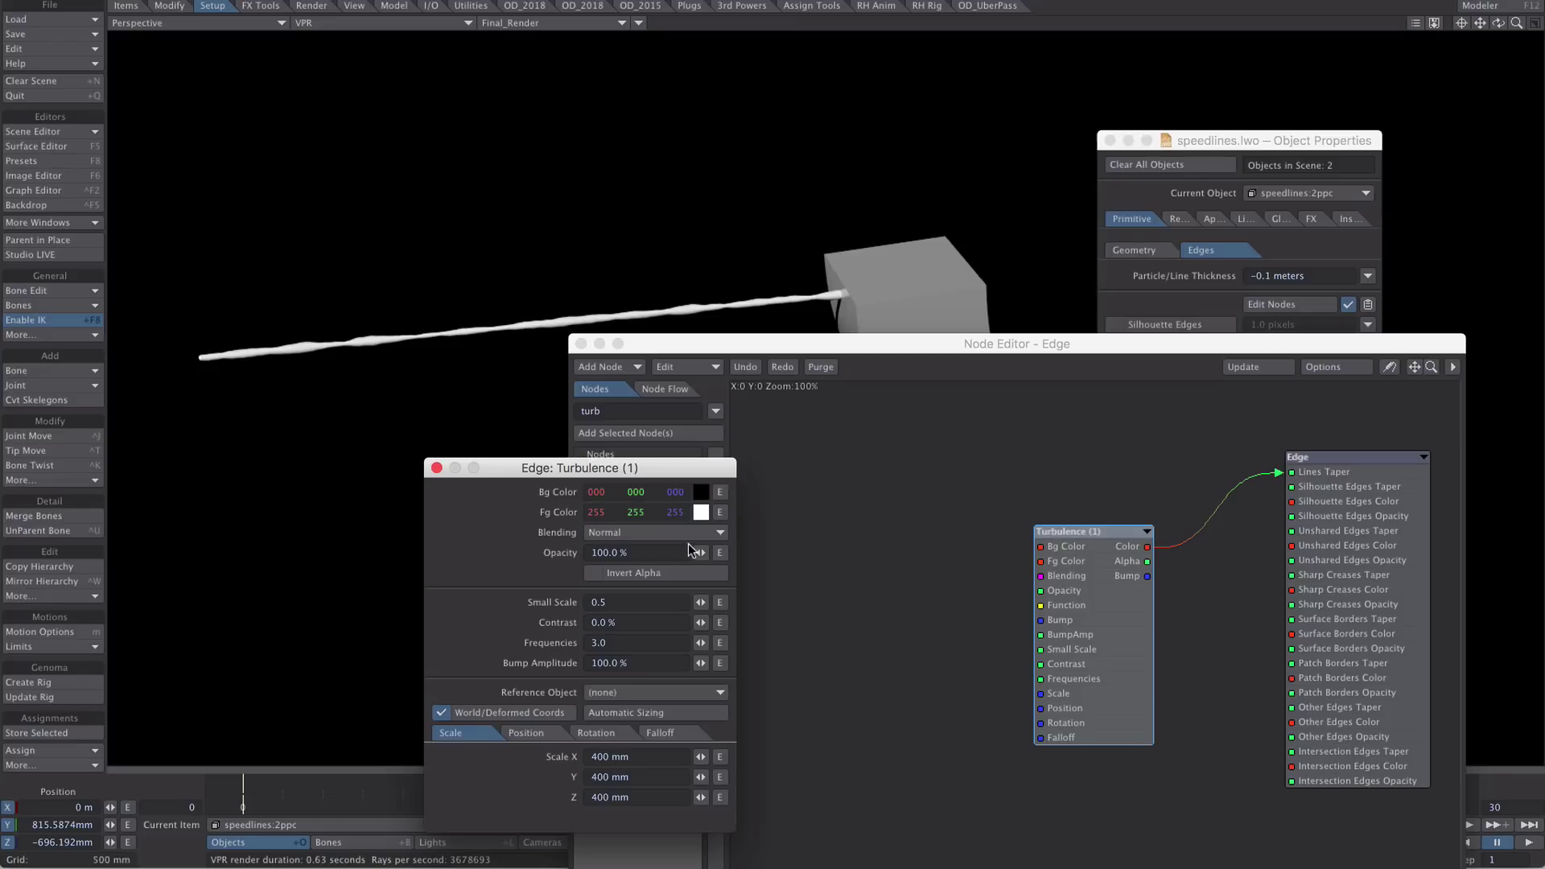
Set the particle/line thickness to -0.5 meters and the Turbulence scale to 500 mm on all axes.
left_click(1166, 275)
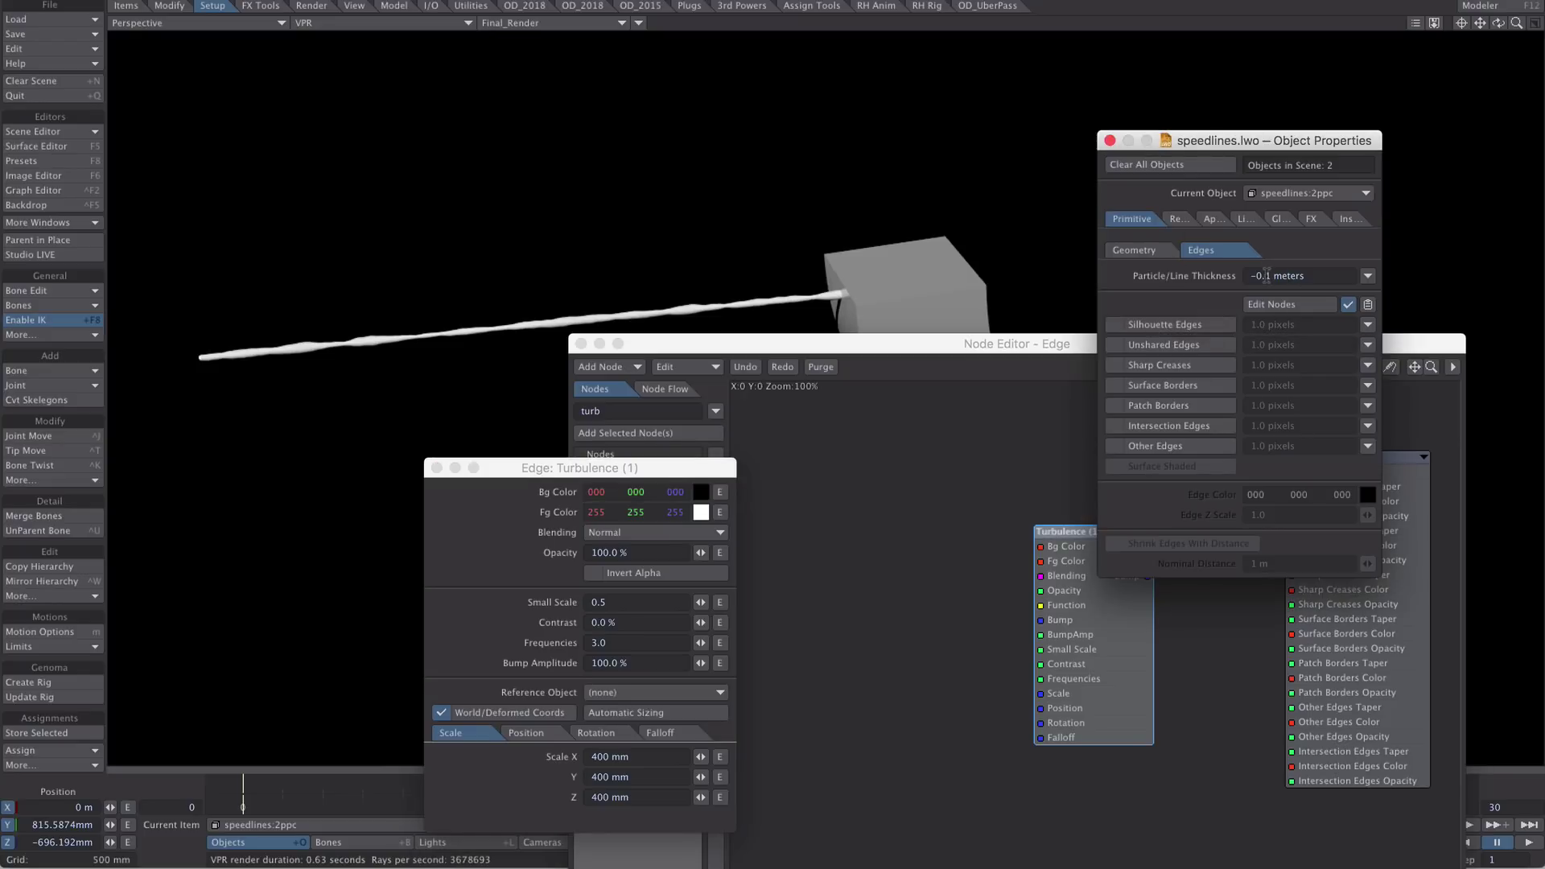
key("Return")
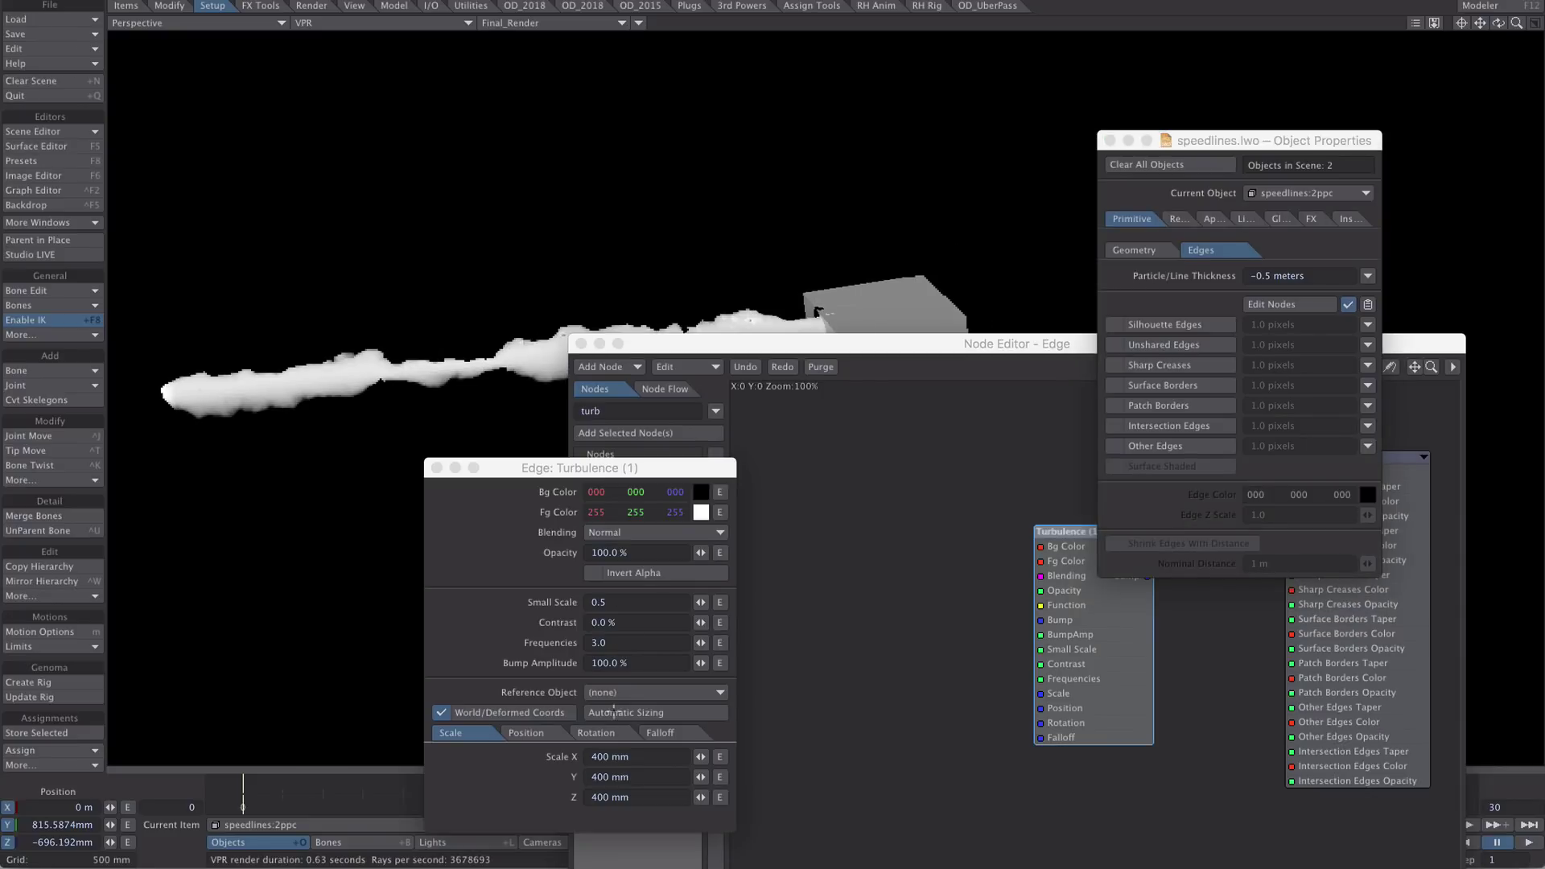
left_click(612, 757)
key("BackSpace")
type("500")
key("Return")
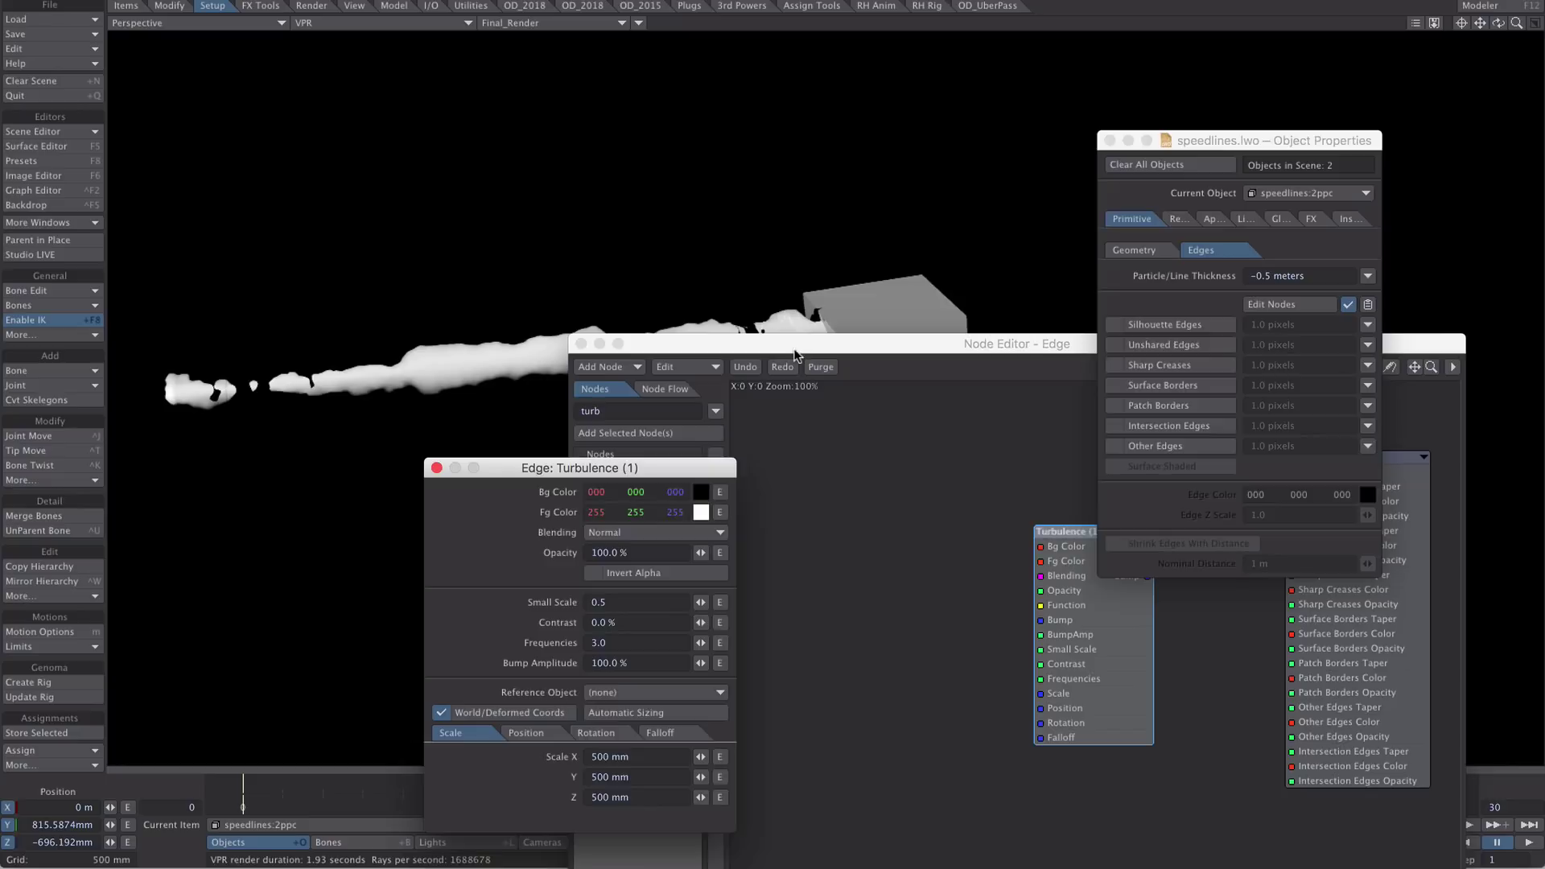
Move the node windows clear of the rendered line and set the particle/line thickness to -0.2 meters.
left_click_drag(794, 355, 952, 524)
left_click_drag(558, 469, 545, 477)
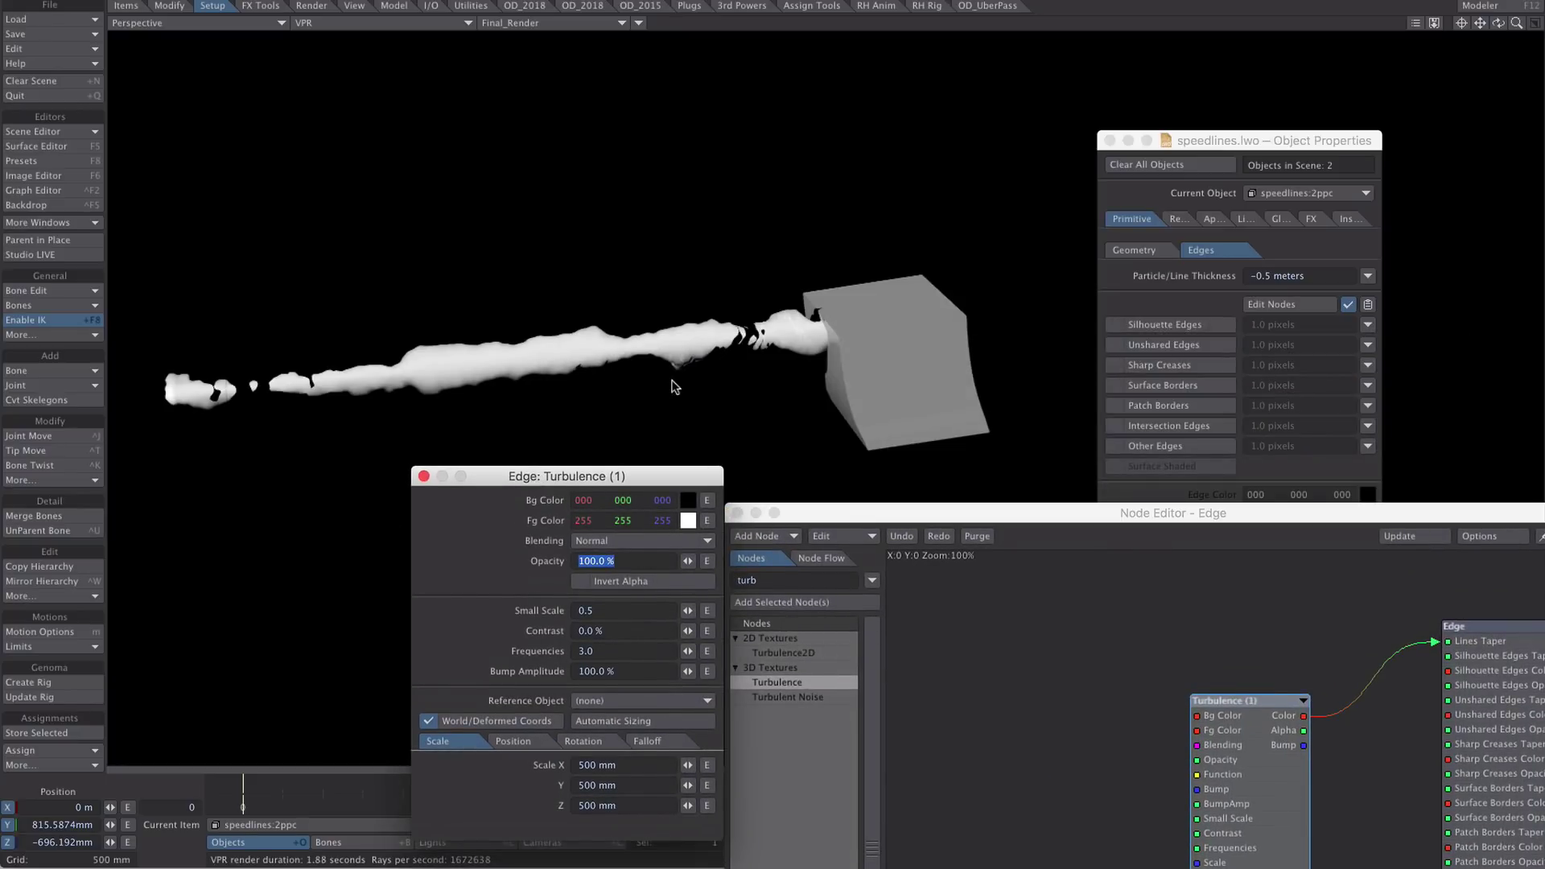
left_click(1274, 279)
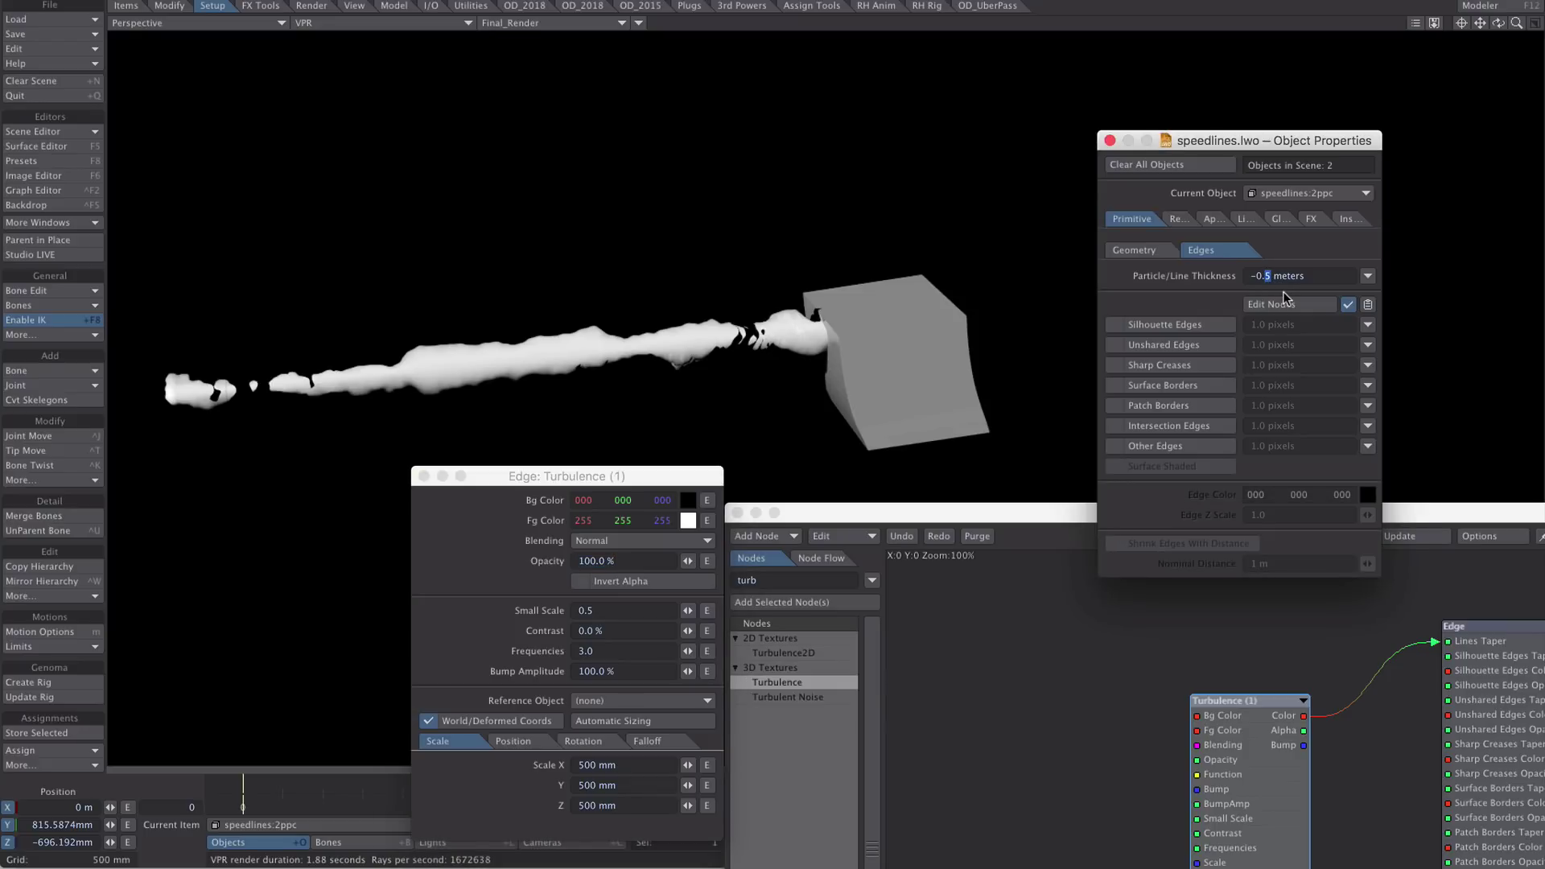
type("2")
key("Return")
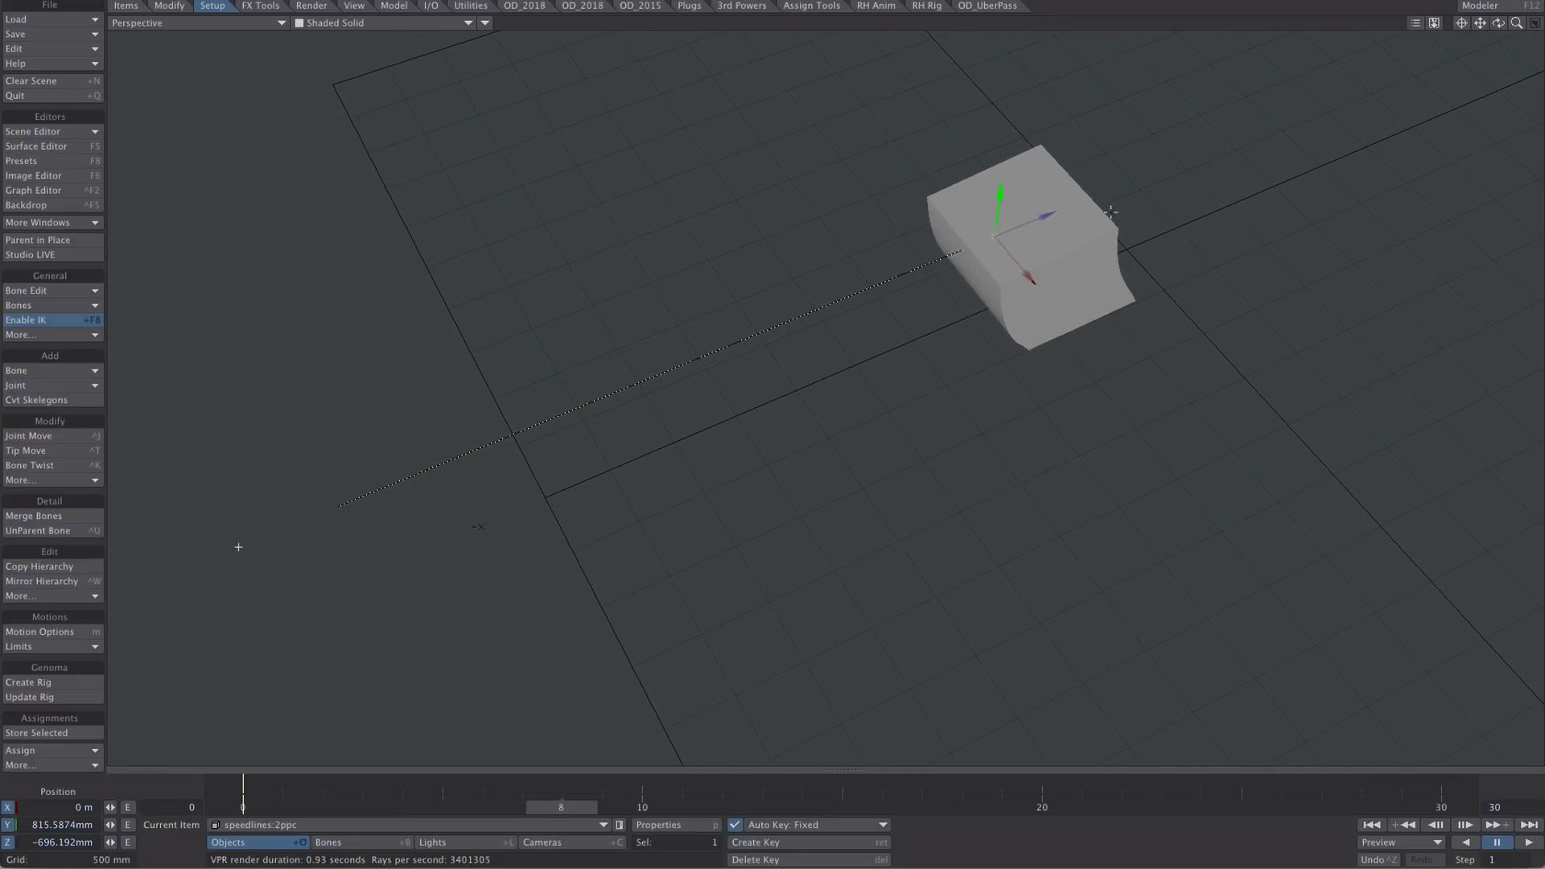
Move the speed line along Z to about -1.127 m and make two clones of it.
left_click_drag(1046, 232, 1054, 427)
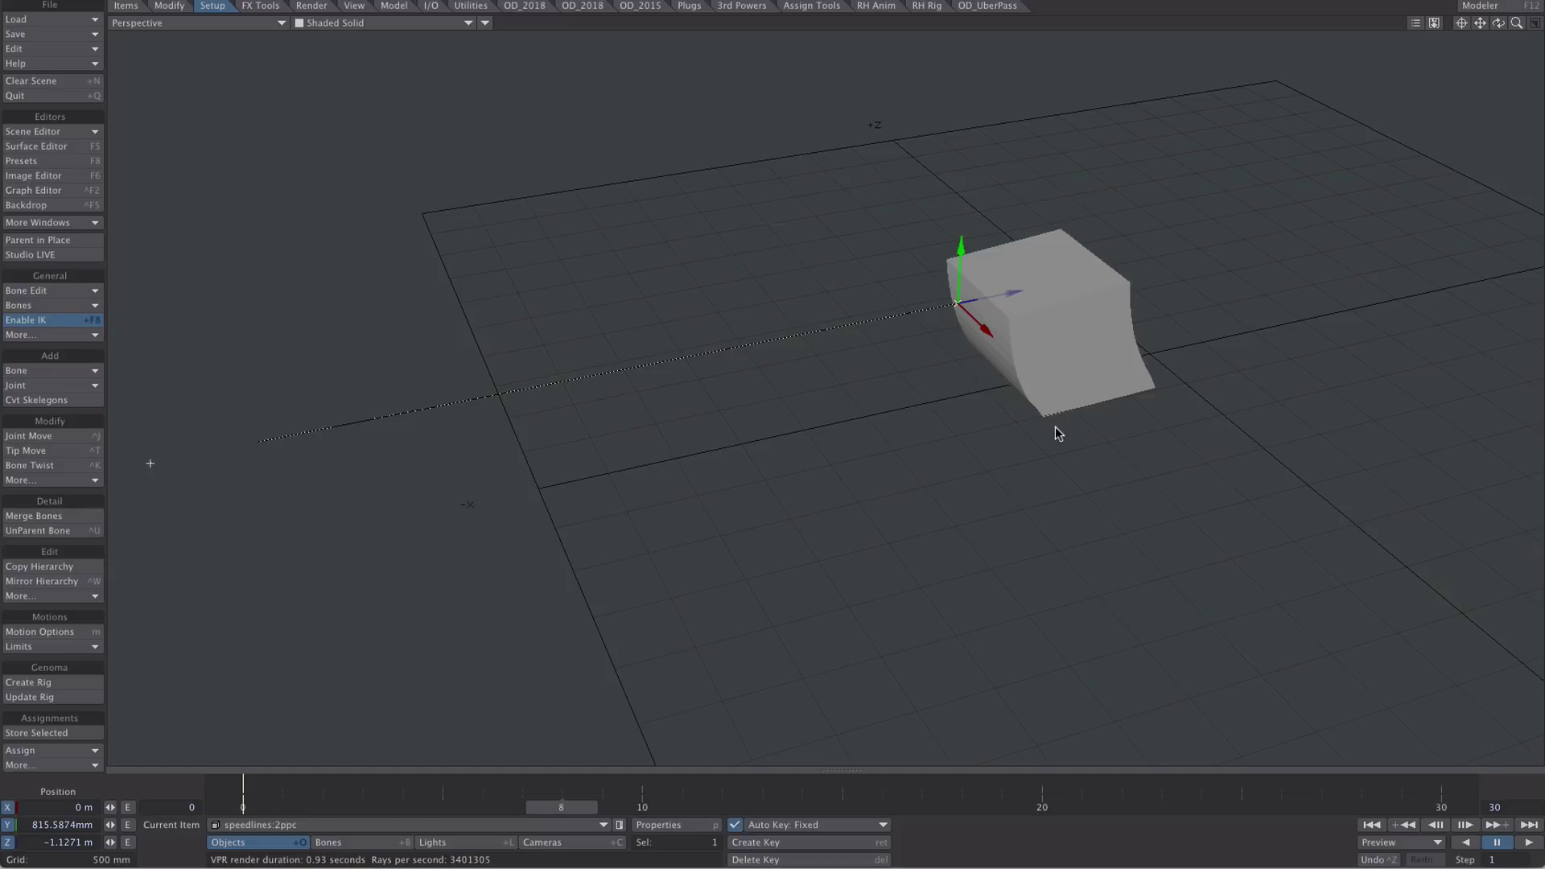
key("ctrl+c")
type("2")
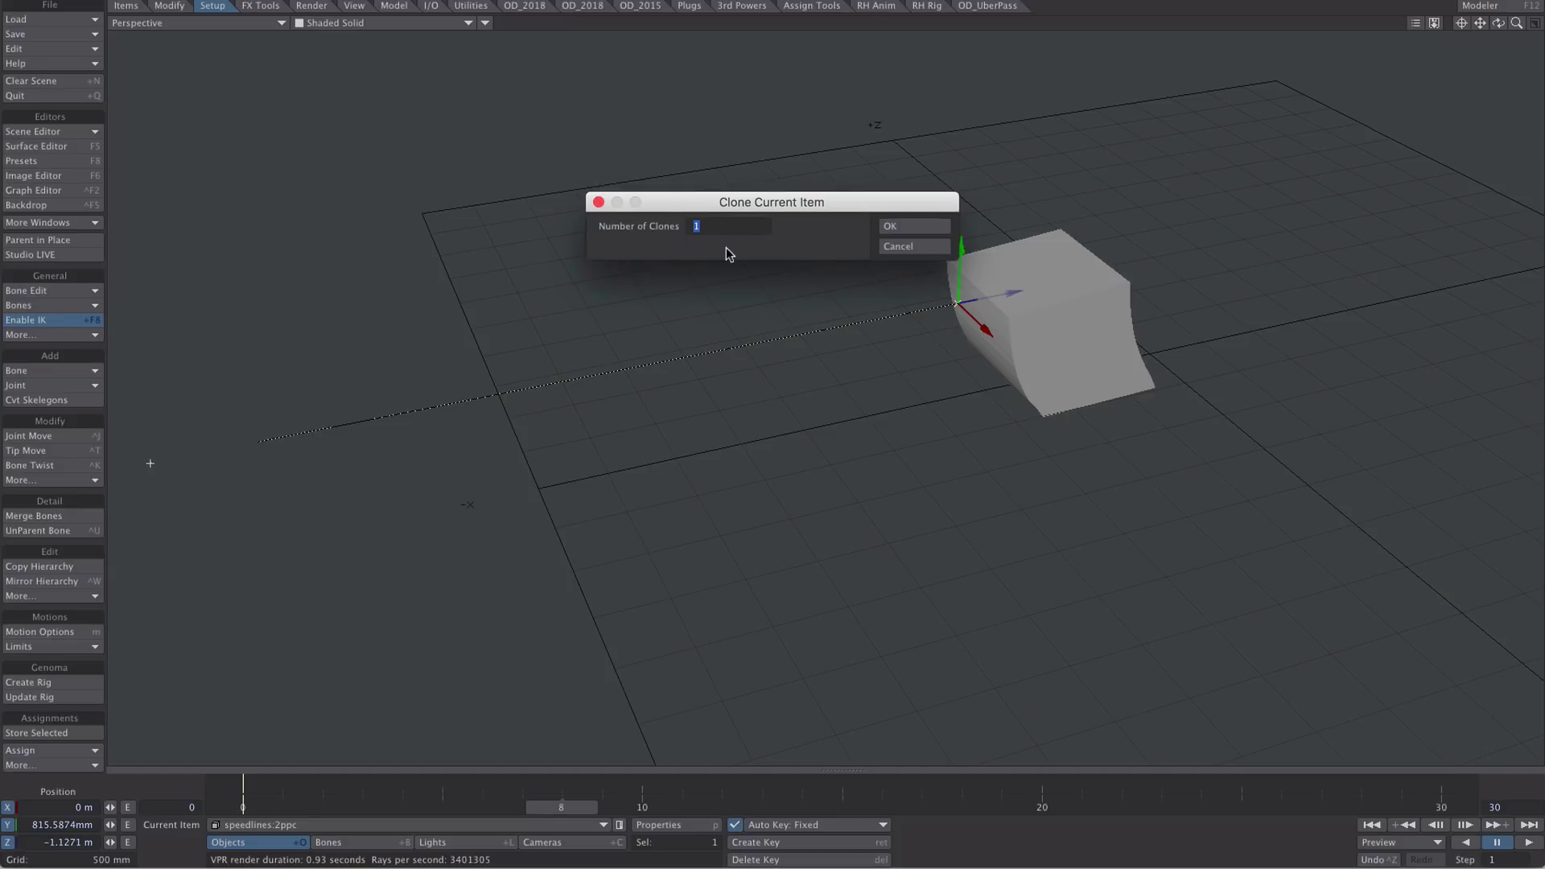
key("Return")
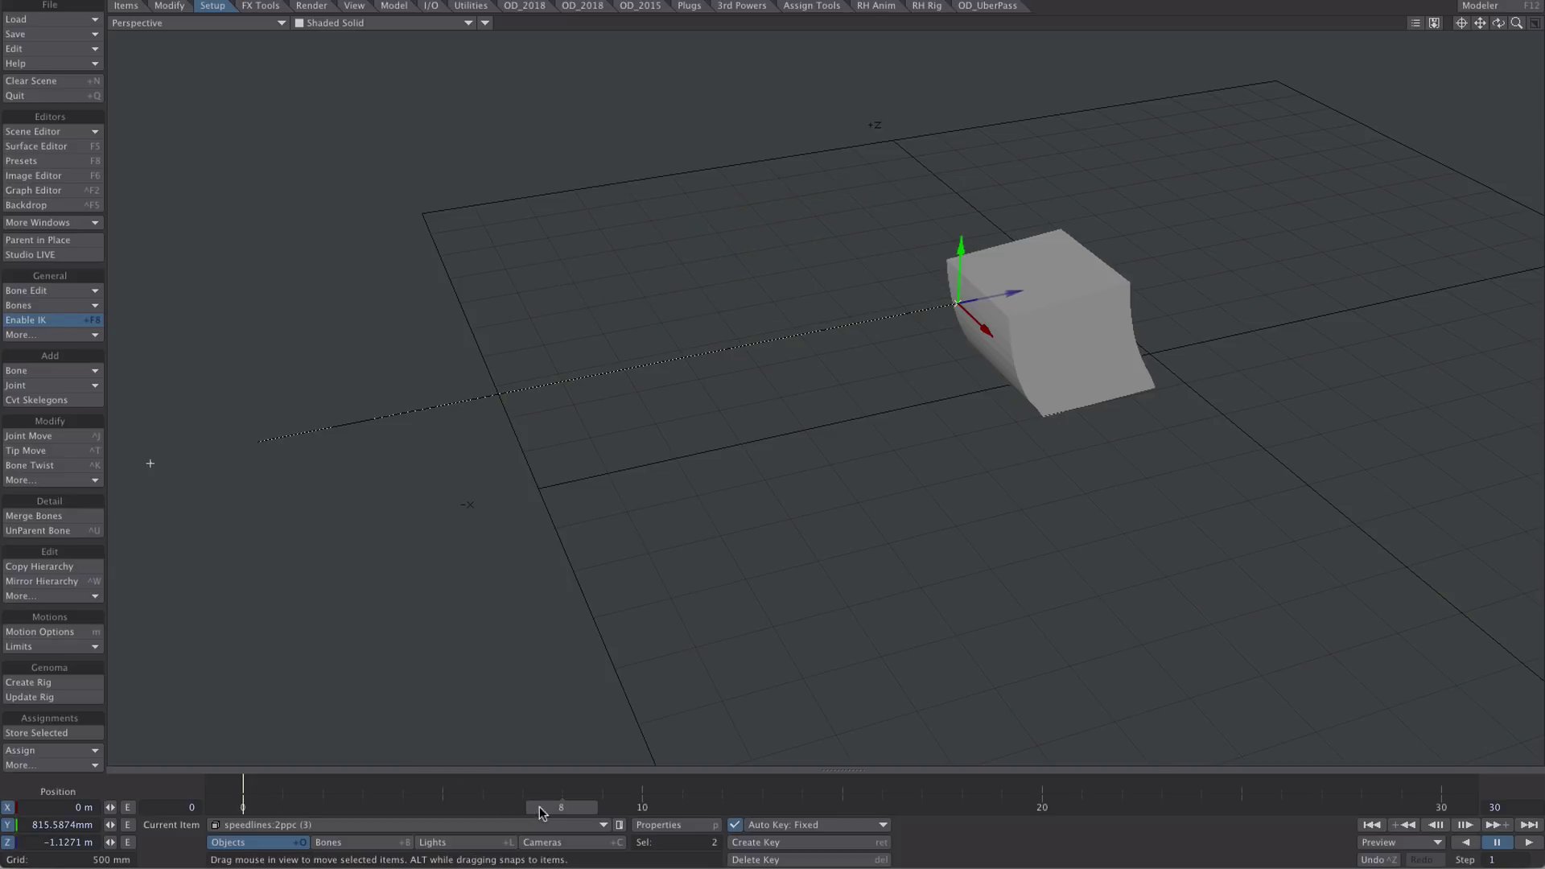
Set the timeline's last frame to 120.
left_click_drag(544, 809, 665, 809)
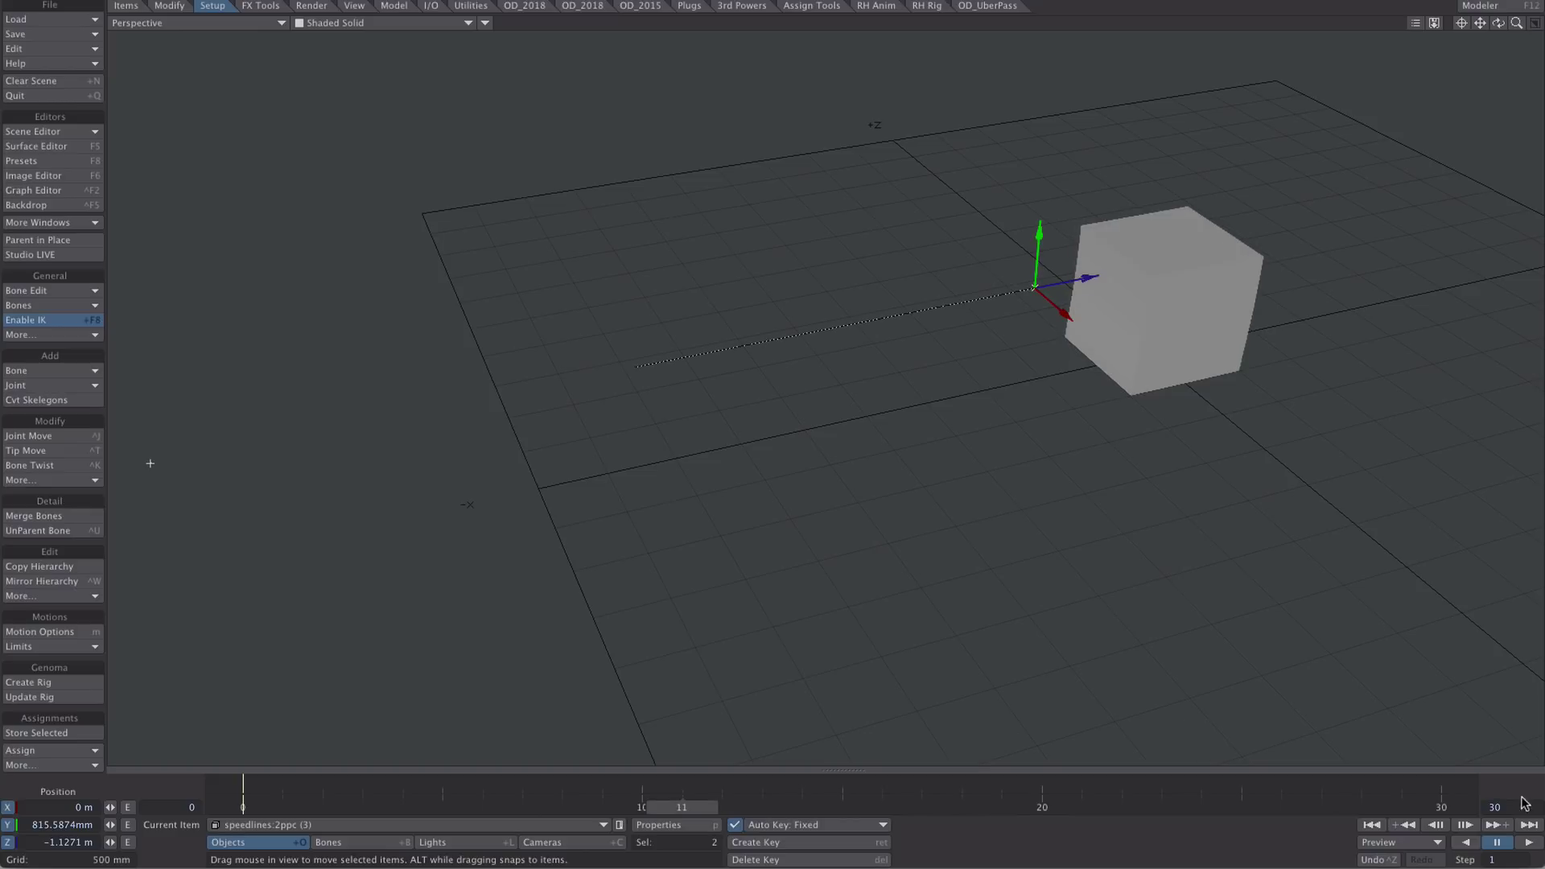
left_click(1495, 807)
type("120")
key("Return")
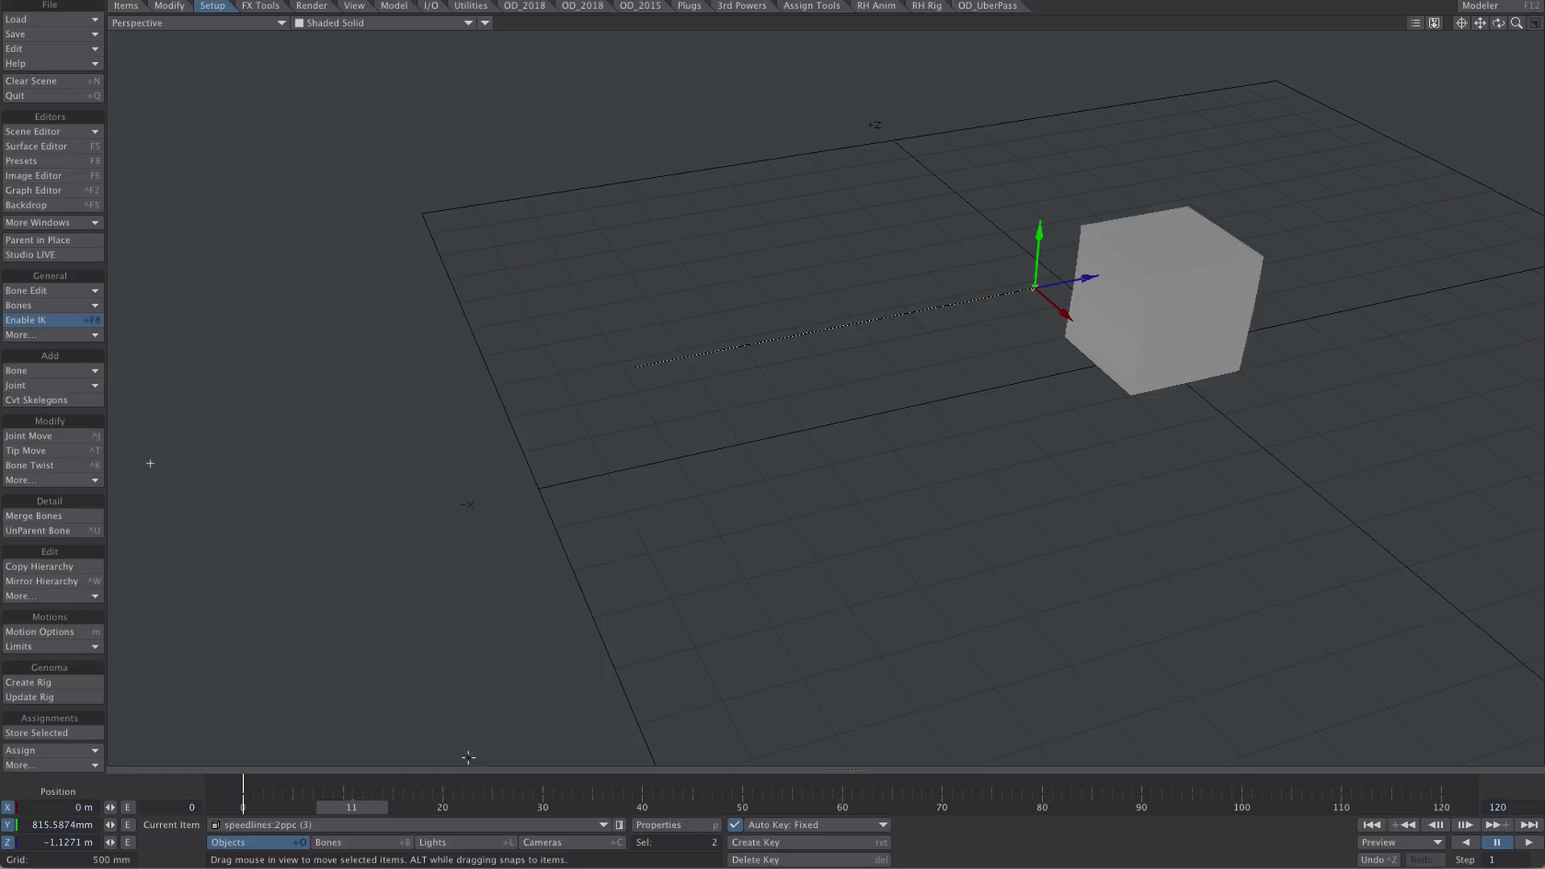
At frame 38, move the two cloned speed lines along Z to about 700 mm, on the box's opposite side.
left_click_drag(354, 807, 622, 808)
mouse_move(1498, 23)
left_mouse_down()
mouse_move(1485, 88)
mouse_move(1224, 149)
mouse_move(1488, 32)
left_mouse_up()
left_click_drag(1412, 257, 1177, 240, "ctrl+alt")
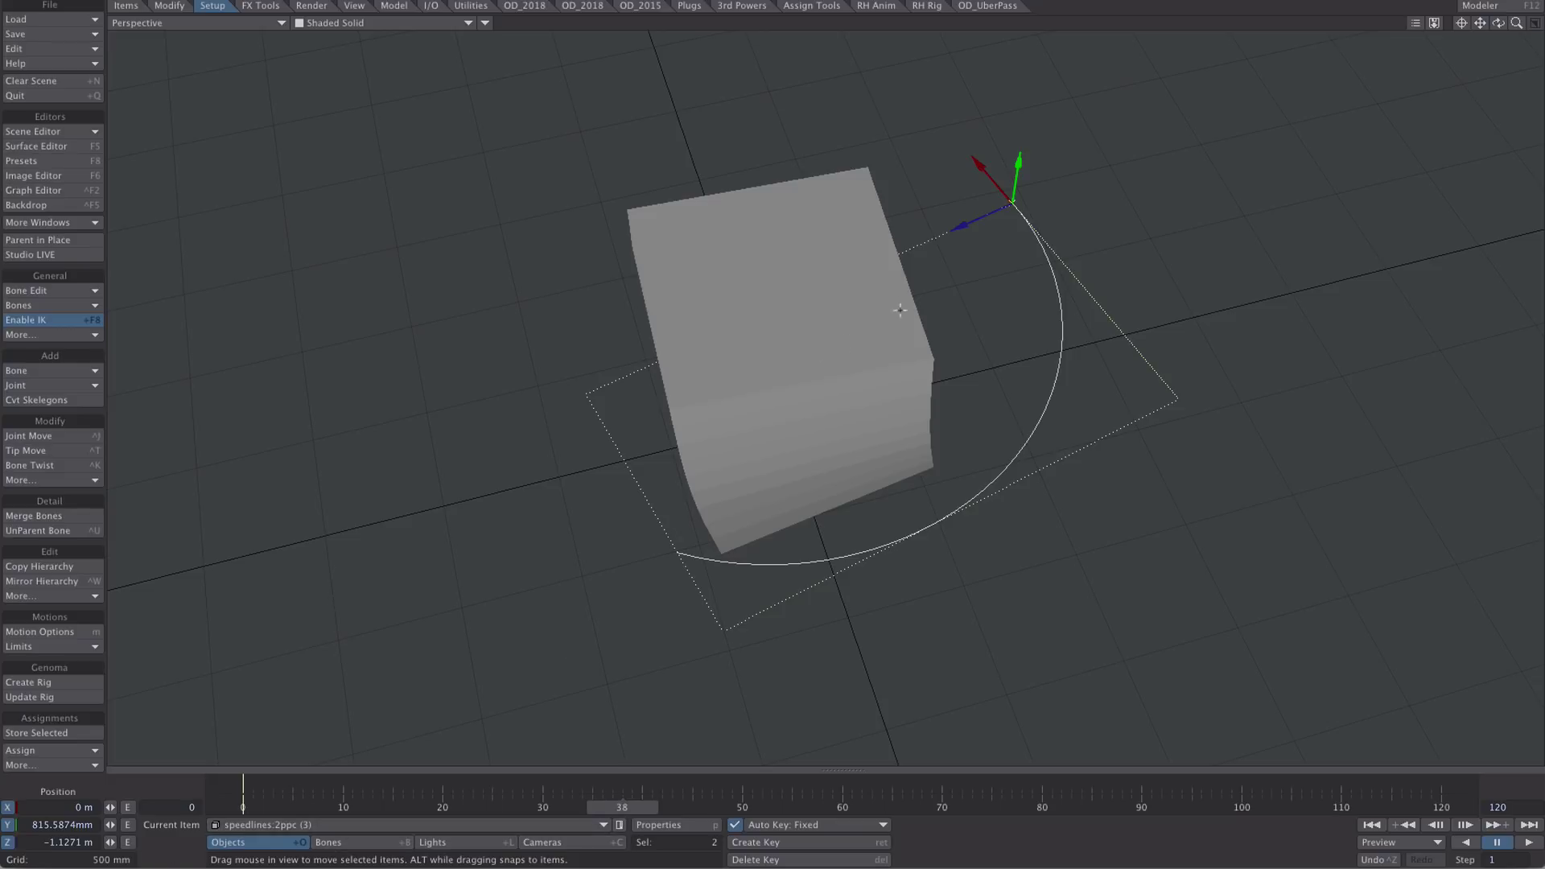
left_click_drag(948, 230, 556, 408)
left_click_drag(918, 282, 897, 173, "alt")
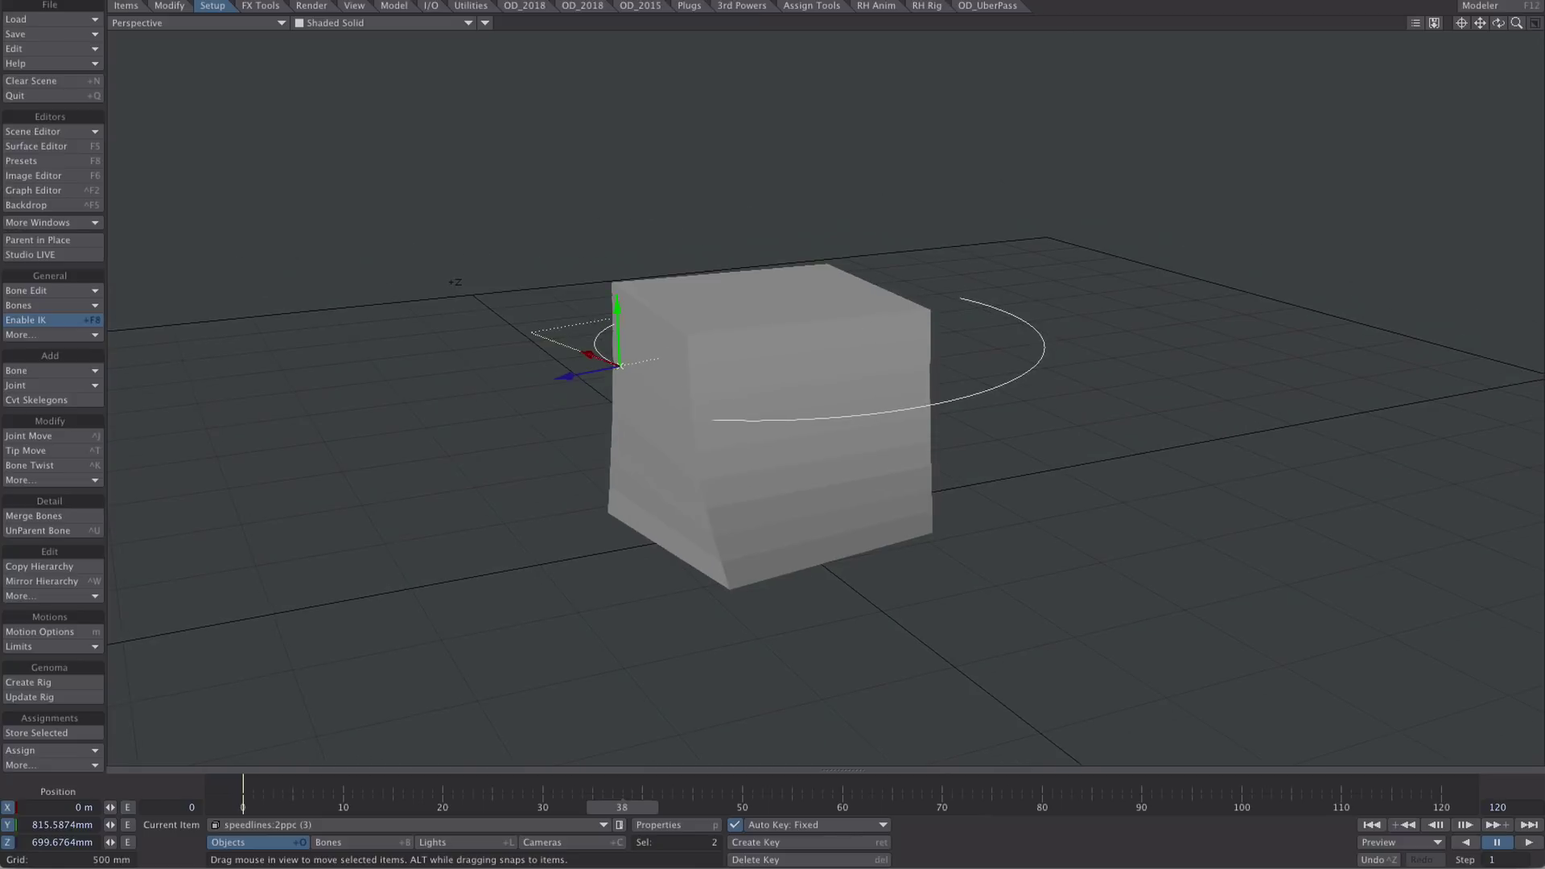
Reposition speedlines:2ppc (3) to about X 789 mm, Y 82 mm, Z -461 mm and scrub the animation to check the trails.
left_click_drag(617, 312, 700, 217)
left_click_drag(560, 457, 502, 501)
left_click_drag(959, 406, 951, 282, "alt")
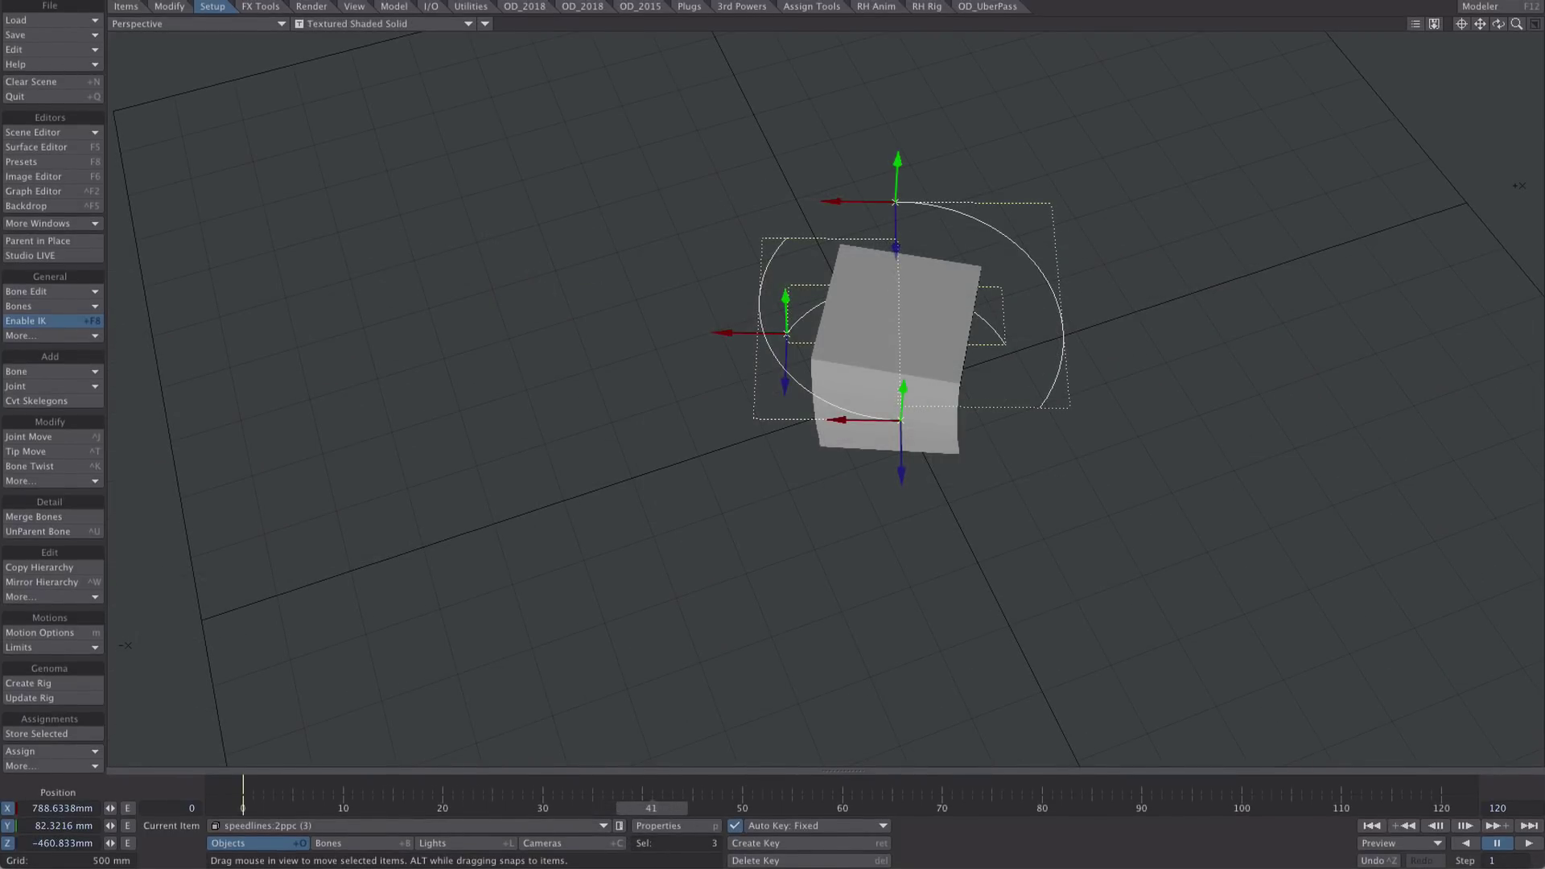
left_click_drag(672, 807, 483, 808)
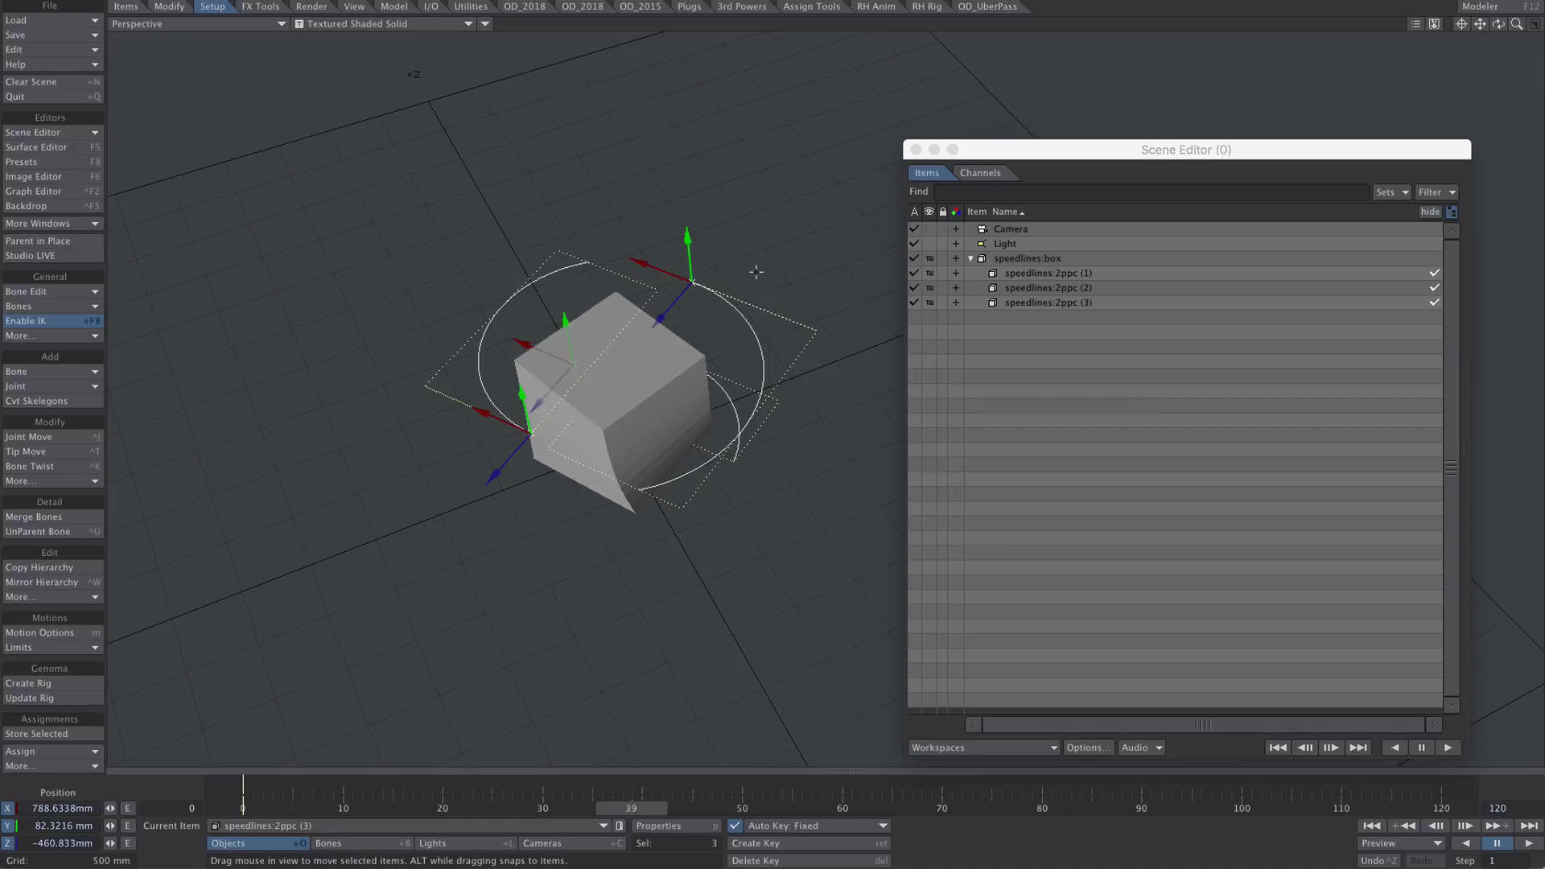
Color all three speedlines:2ppc items purple in the Scene Editor.
left_click(1033, 275)
left_click(1010, 303, "shift")
left_click(995, 305)
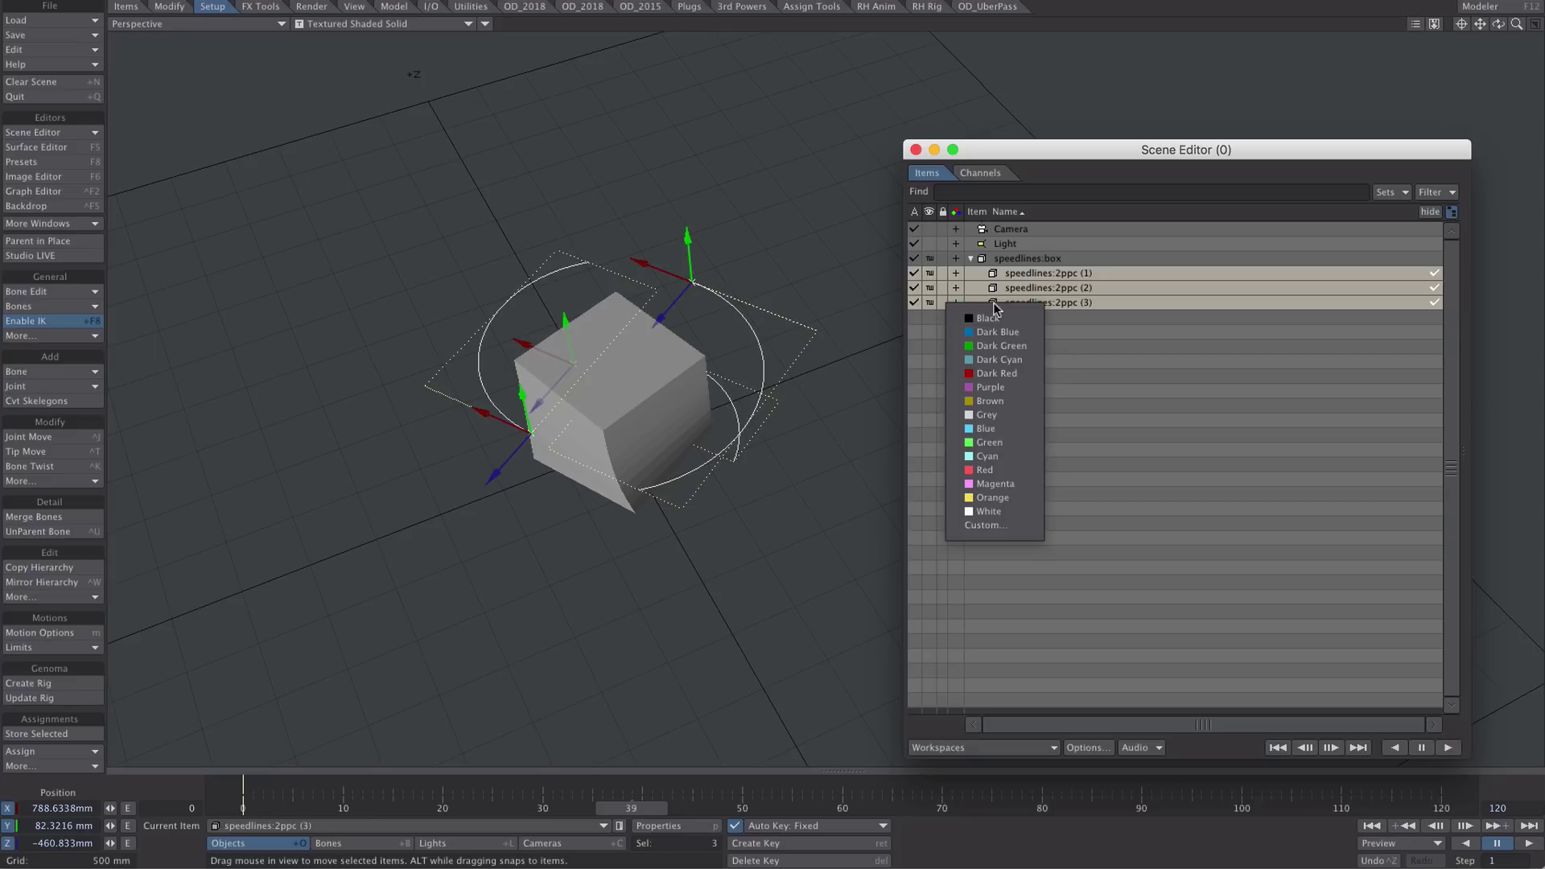
left_click(980, 387)
left_click(1164, 441)
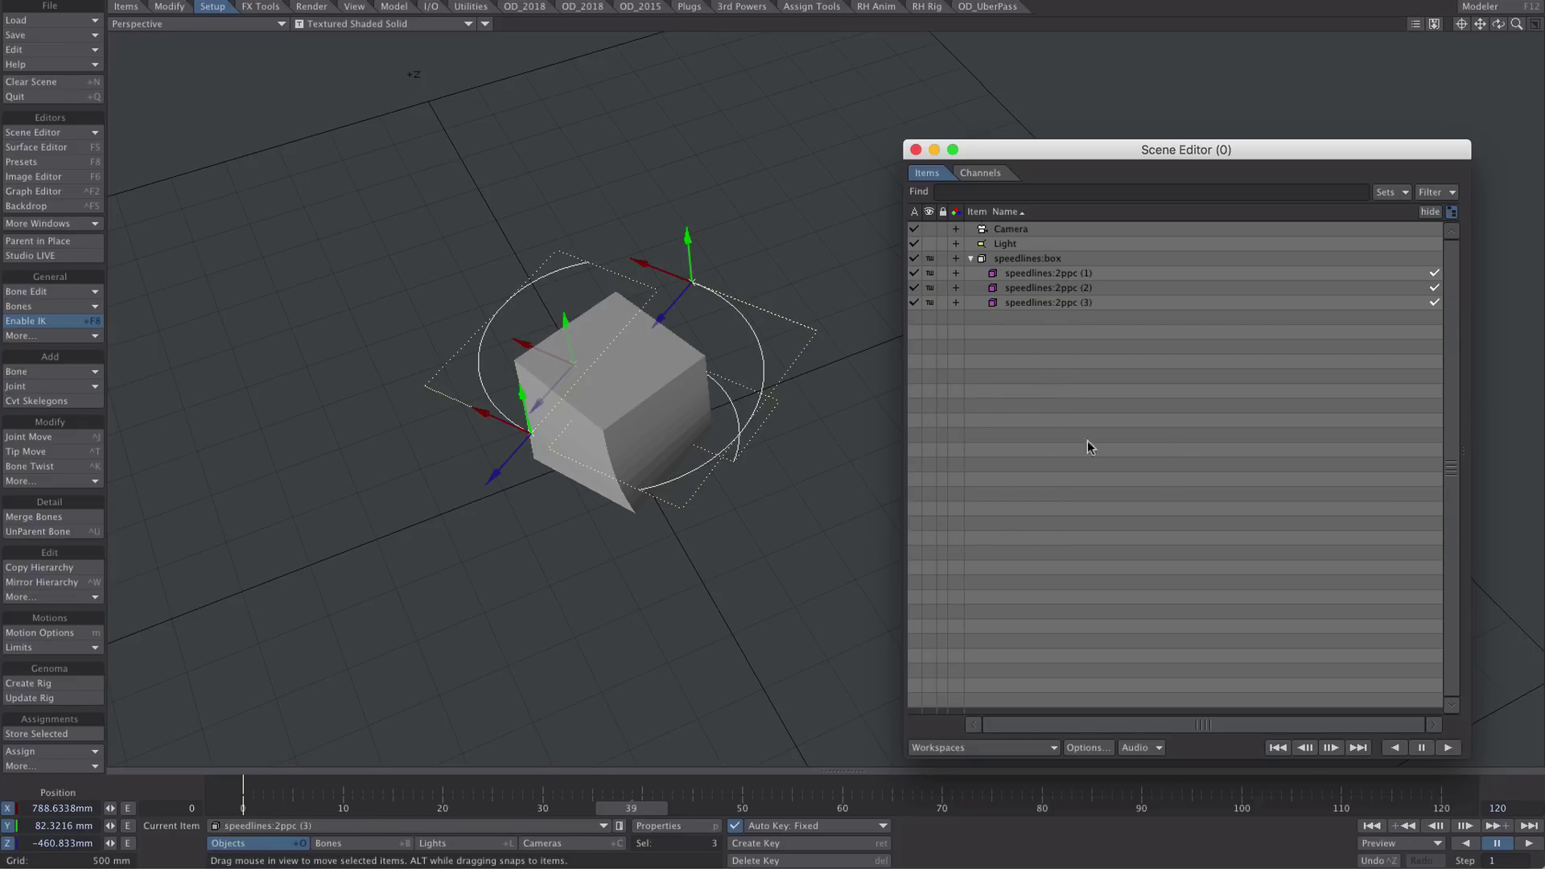
Review the Inertia modifier's lag rate and weight map settings on speedlines:2ppc (1).
mouse_move(646, 808)
left_mouse_down()
mouse_move(382, 808)
mouse_move(671, 808)
left_mouse_up()
left_click(1055, 272)
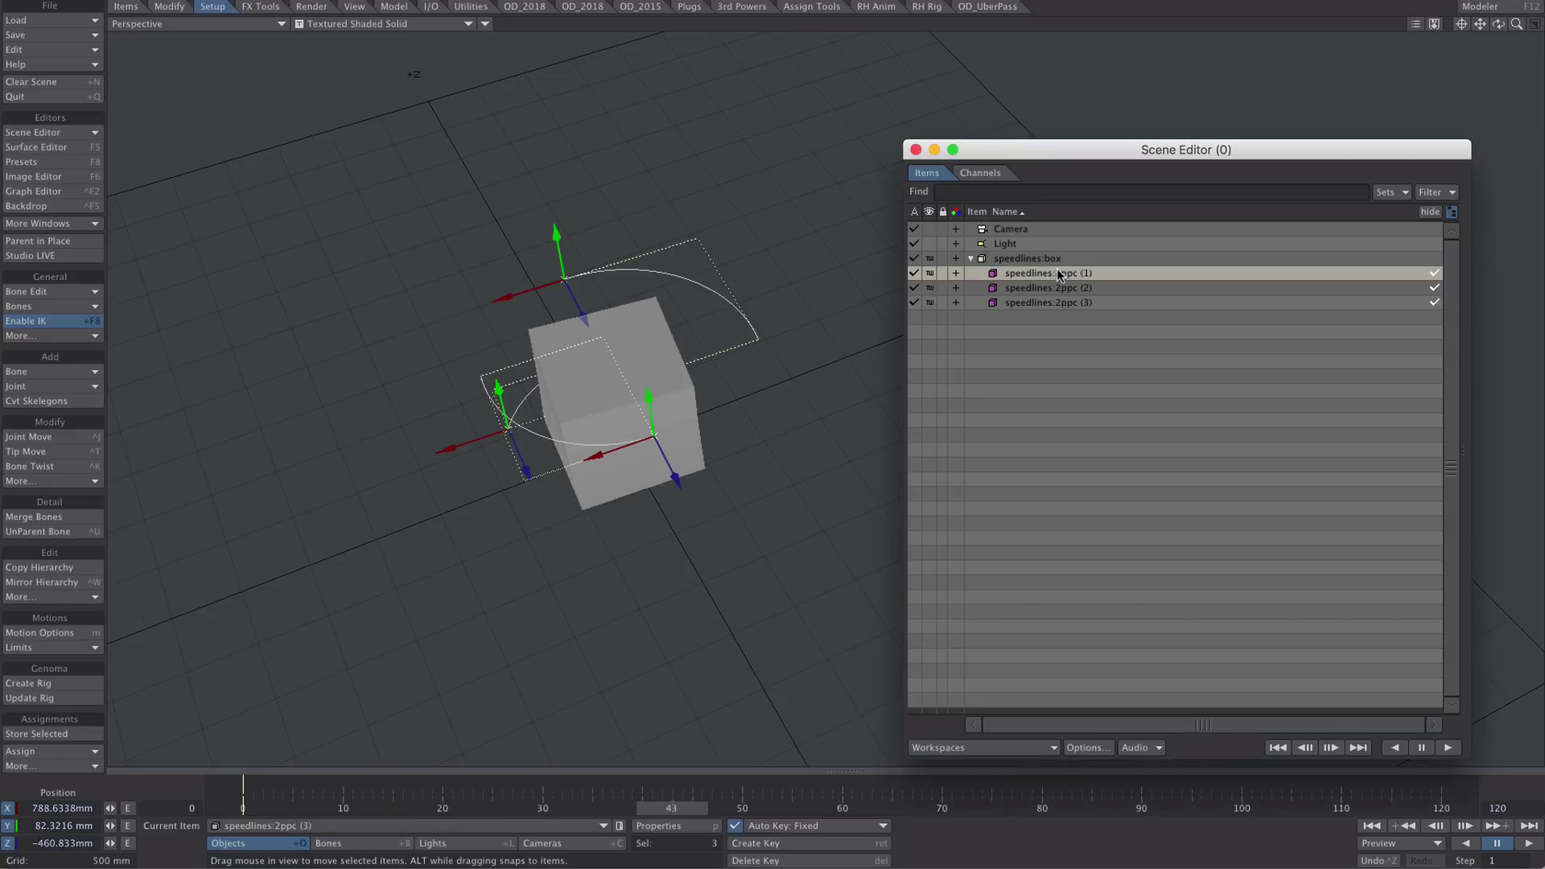
key("p")
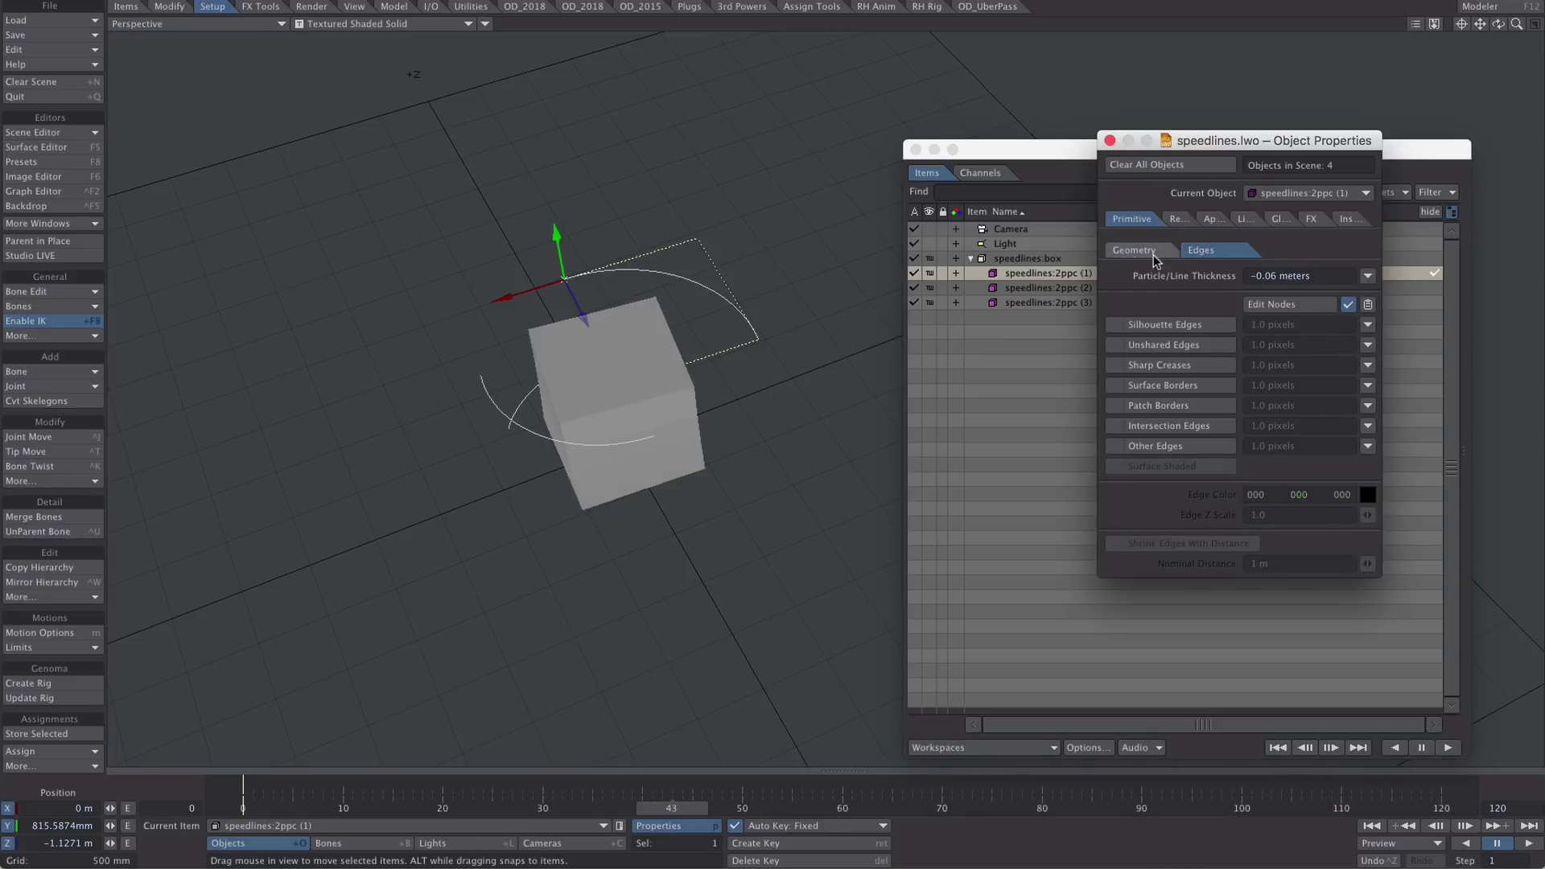
left_click(1133, 250)
left_click(1175, 504)
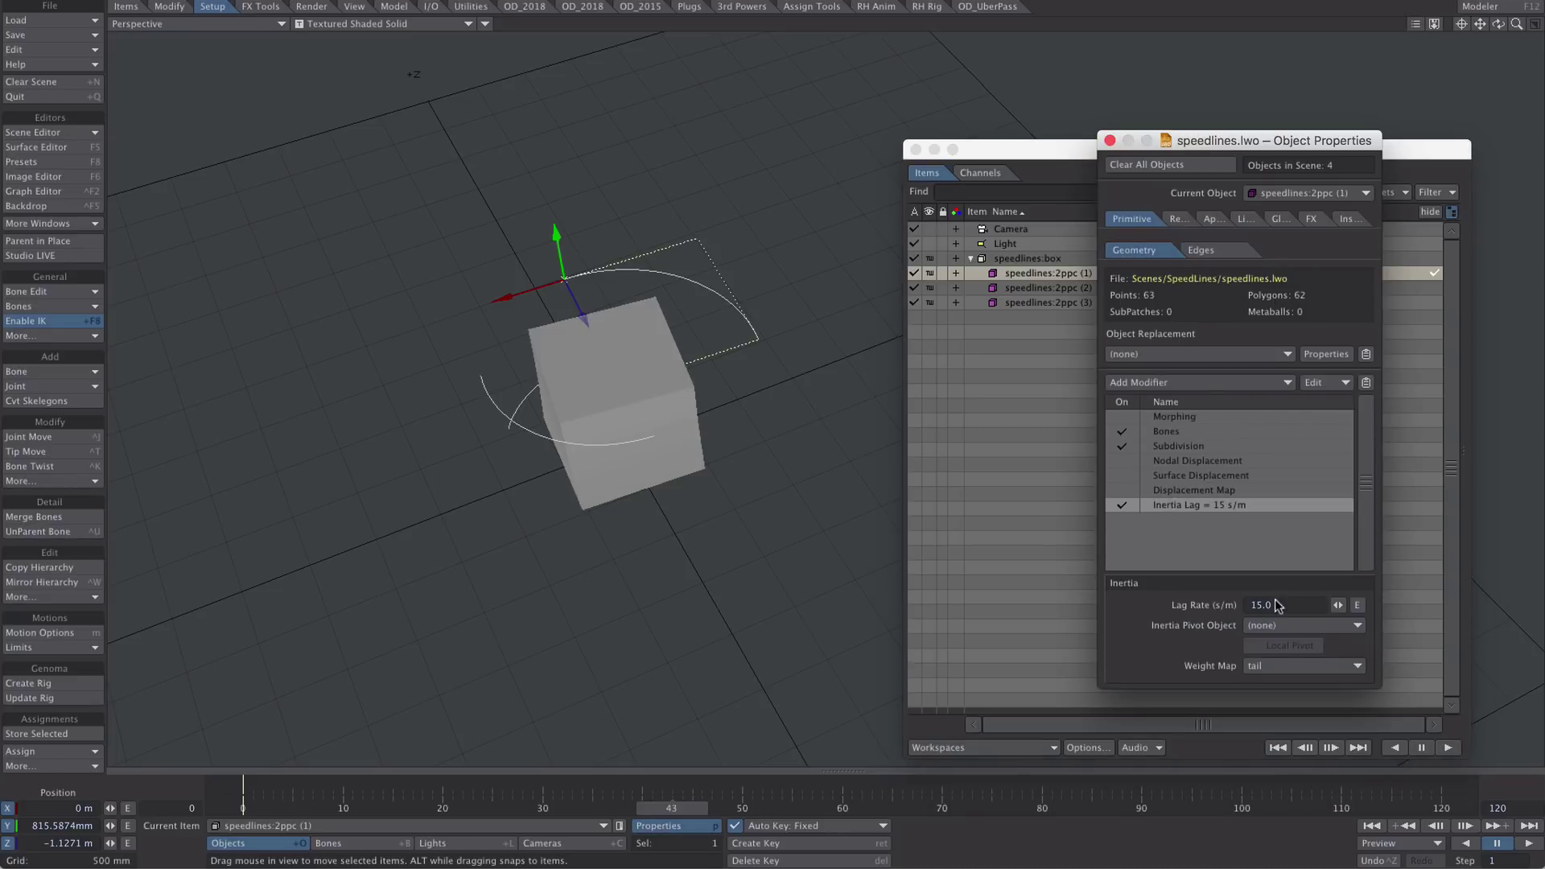
left_click(1109, 141)
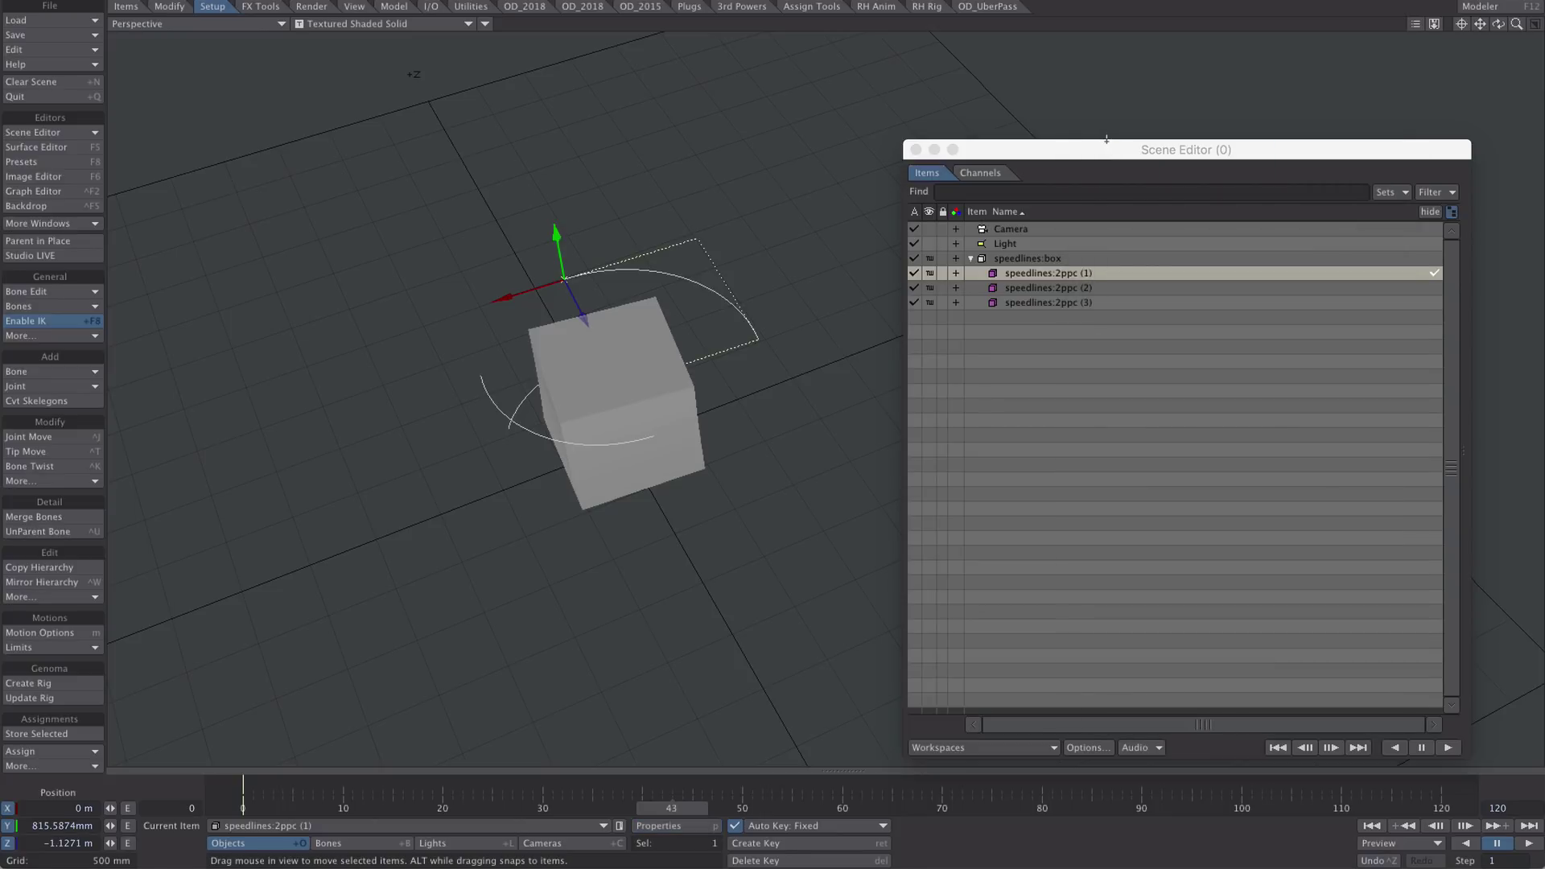
Select all three speed lines and apply the Dissolve_0 script to them at frame 29.
left_click(1048, 303, "shift")
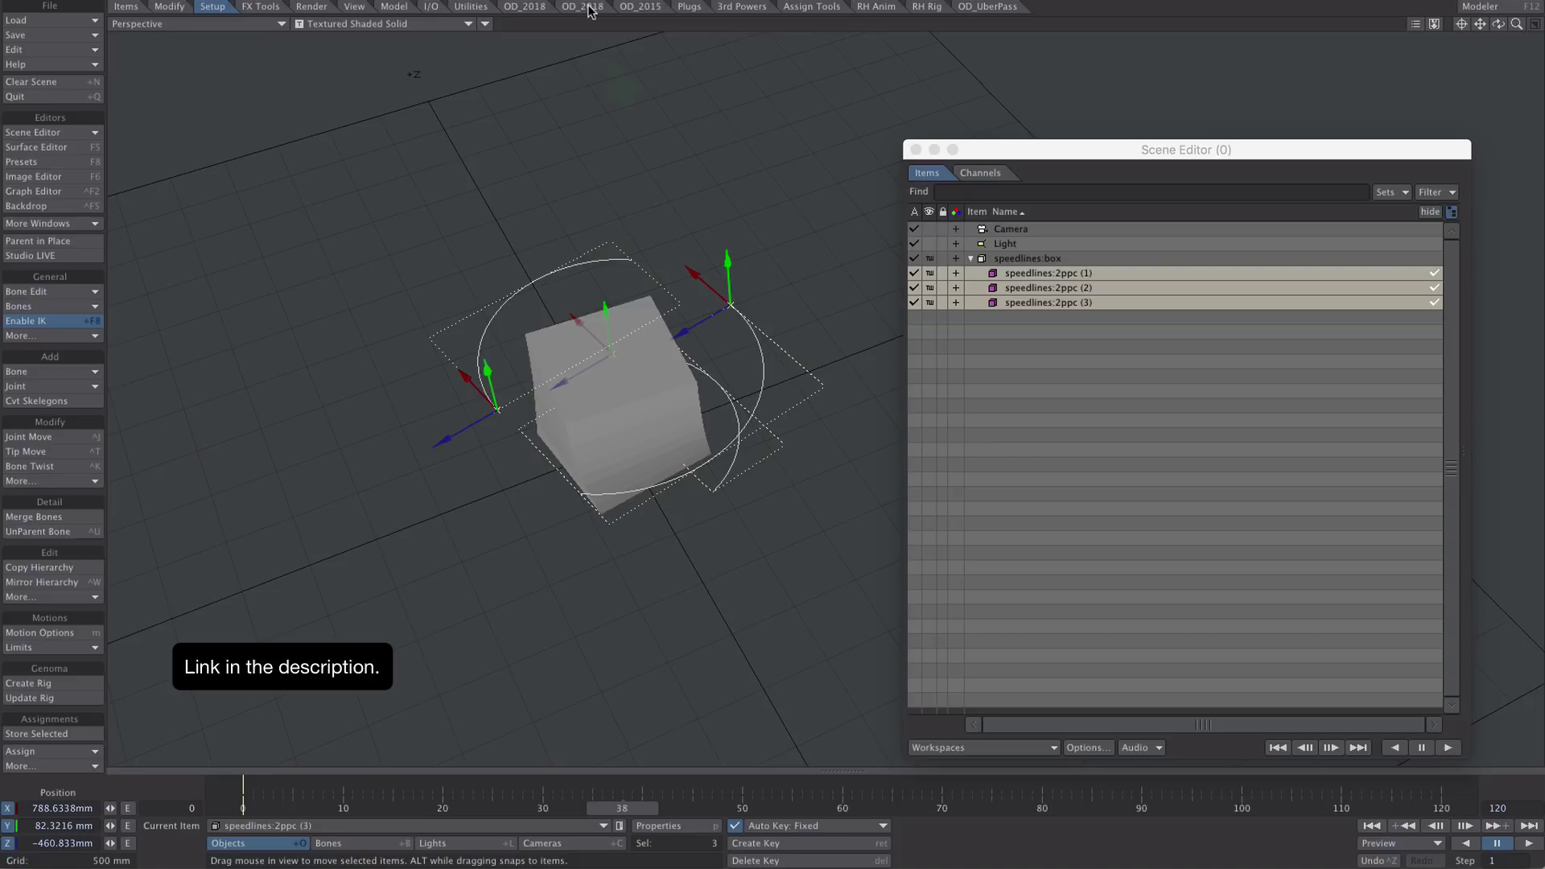
left_click(432, 6)
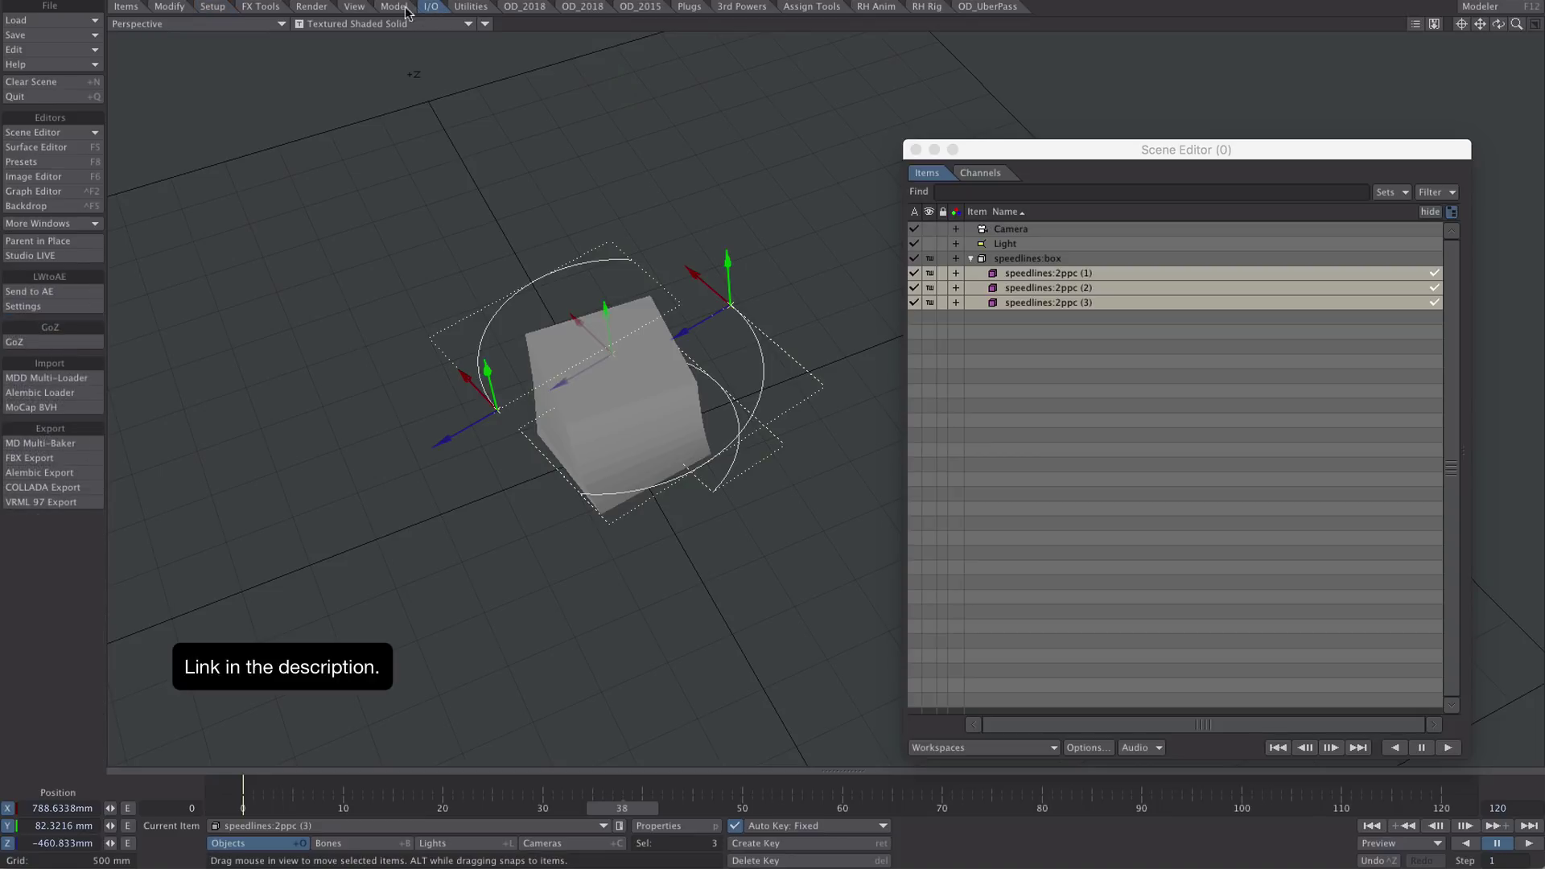
left_click(680, 8)
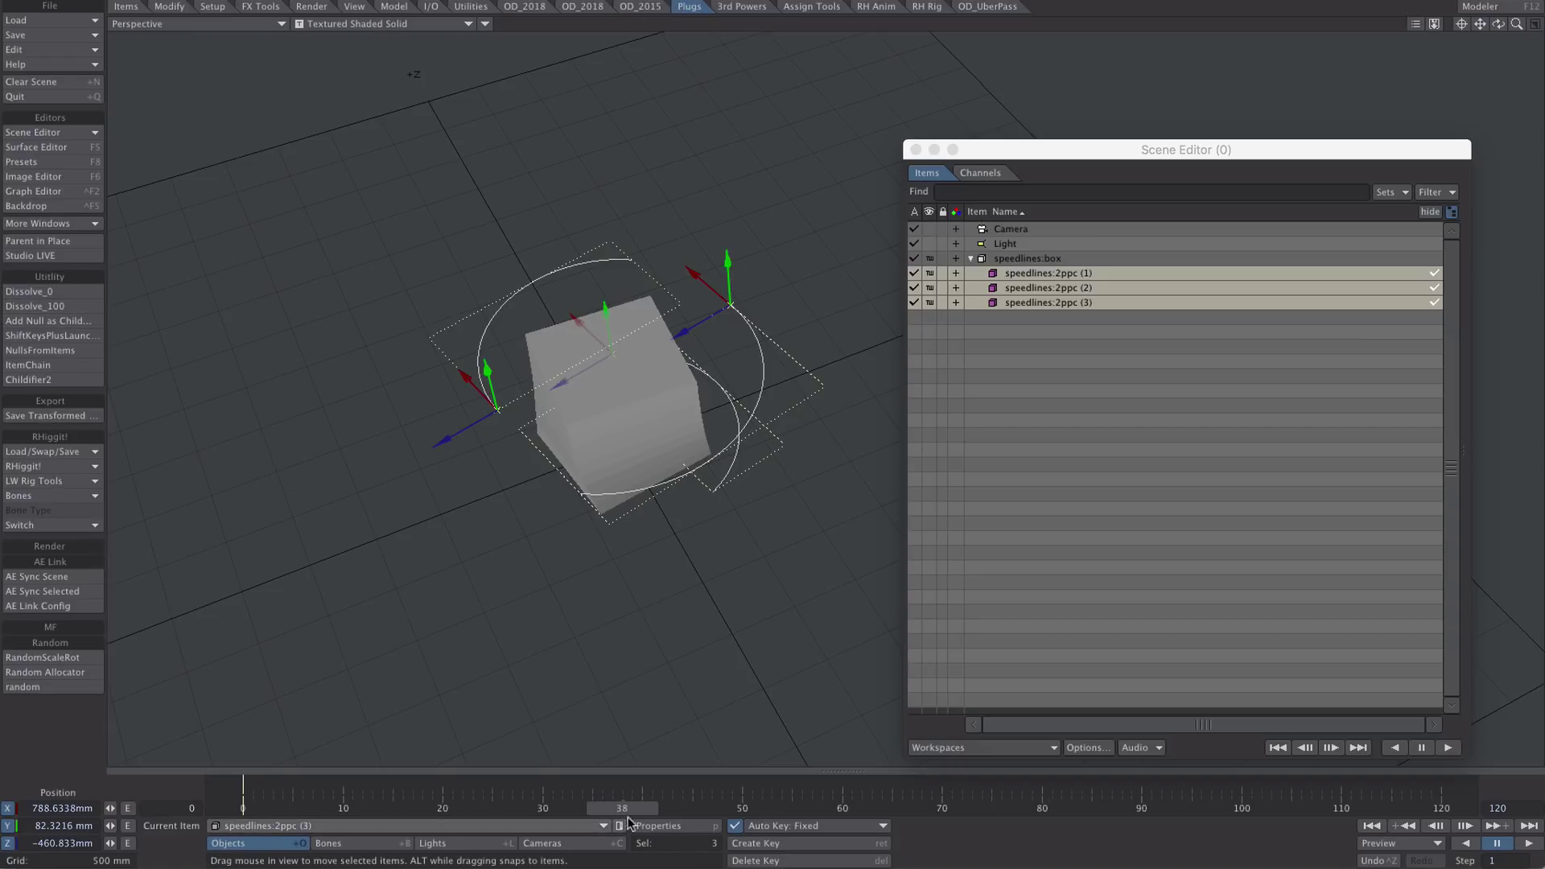
left_click_drag(623, 808, 532, 808)
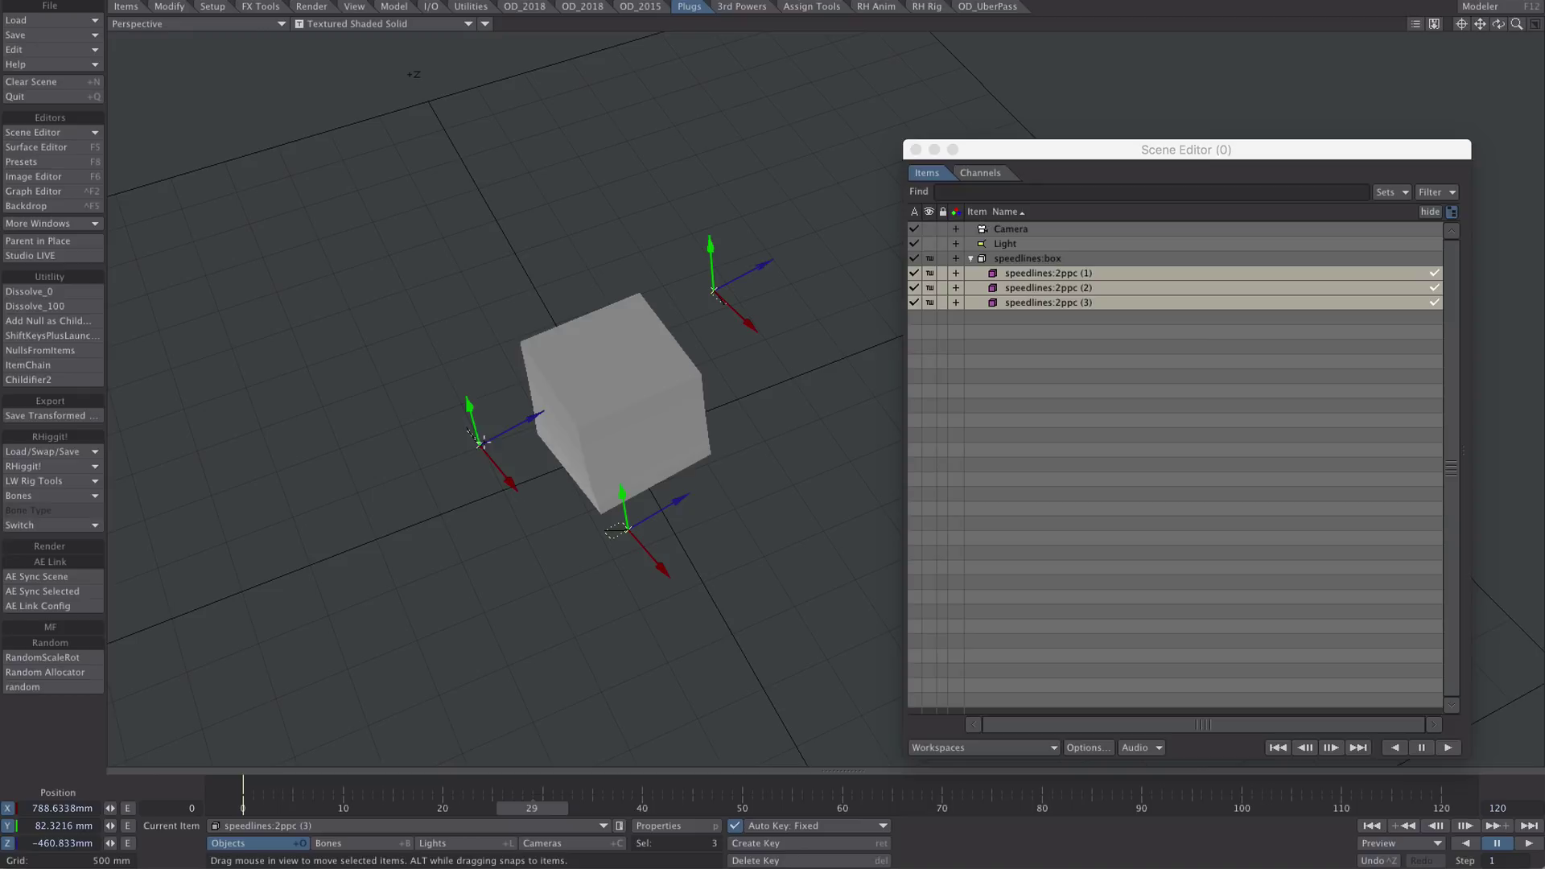
left_click(39, 293)
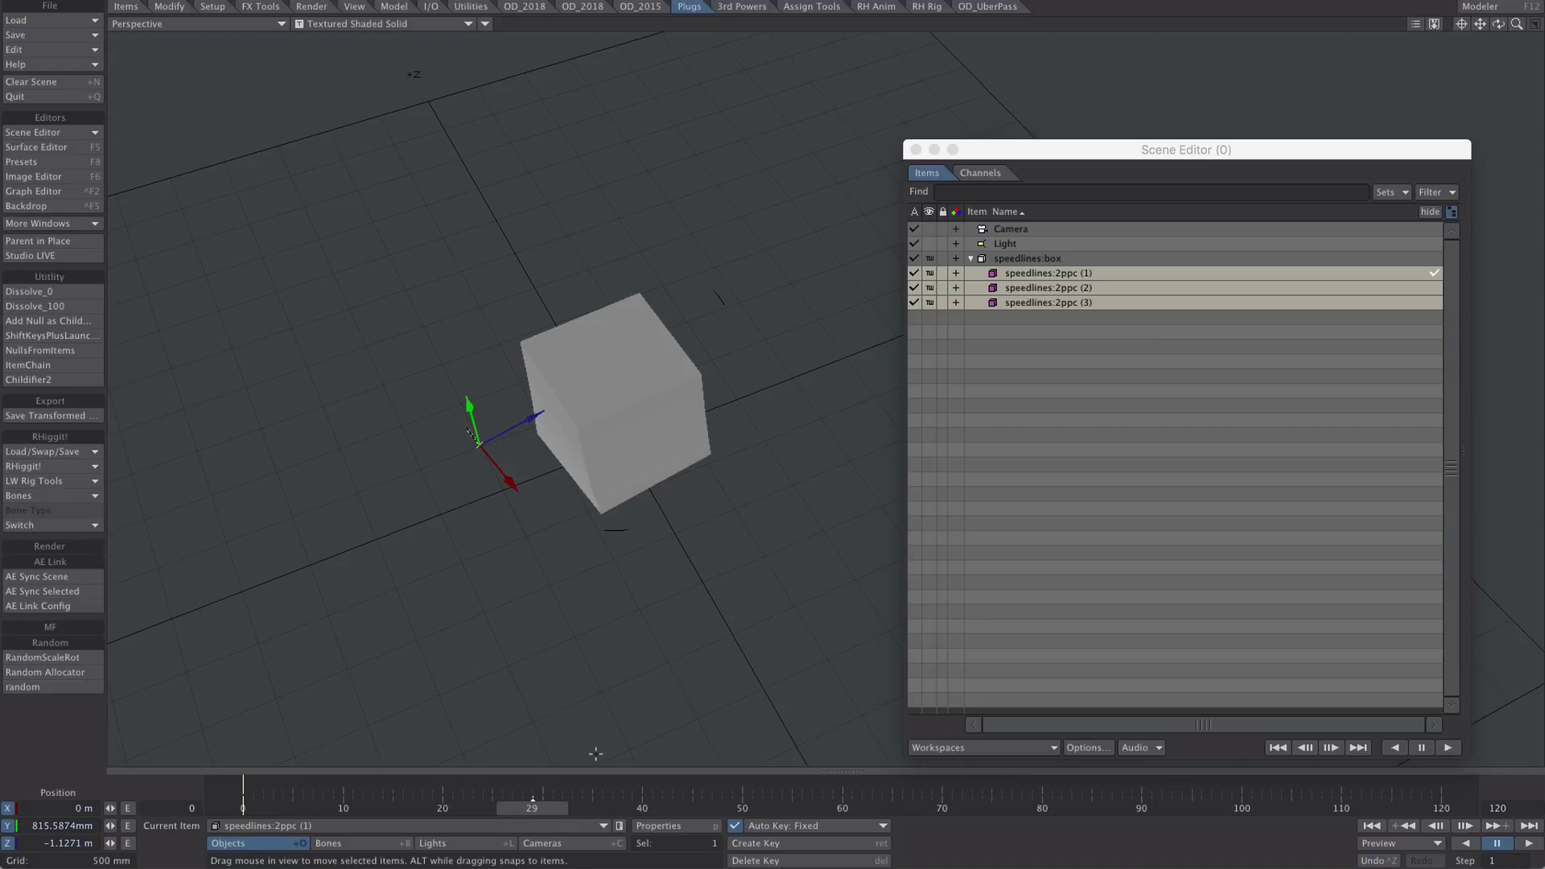
Apply the Dissolve_100 script to the speed lines at frame 0 and advance to frame 10.
left_click_drag(550, 811, 242, 808)
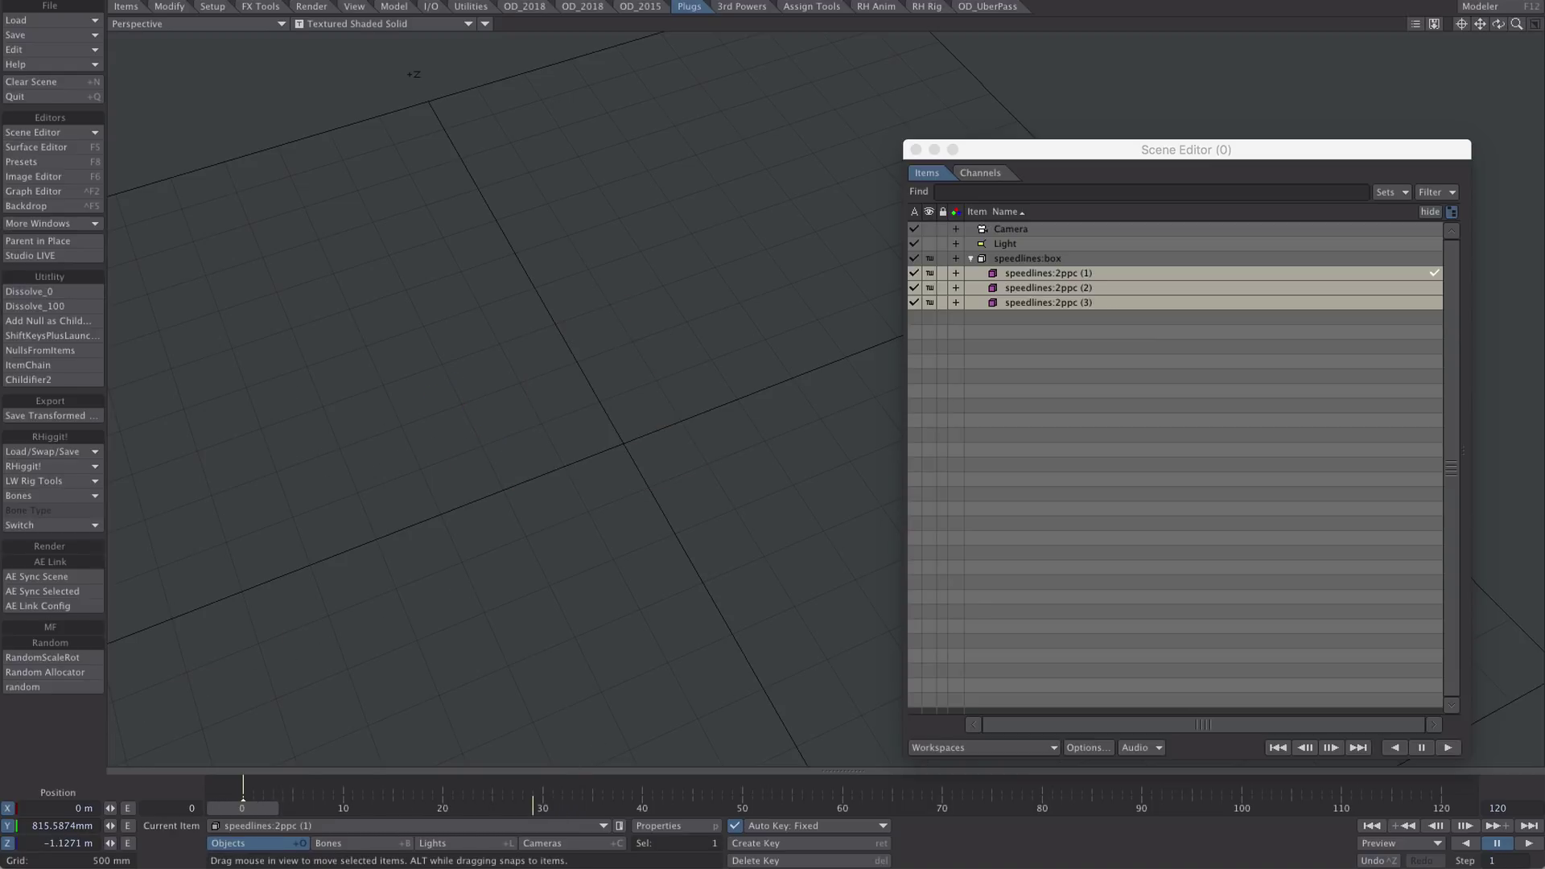
left_click(42, 304)
left_click_drag(243, 808, 343, 808)
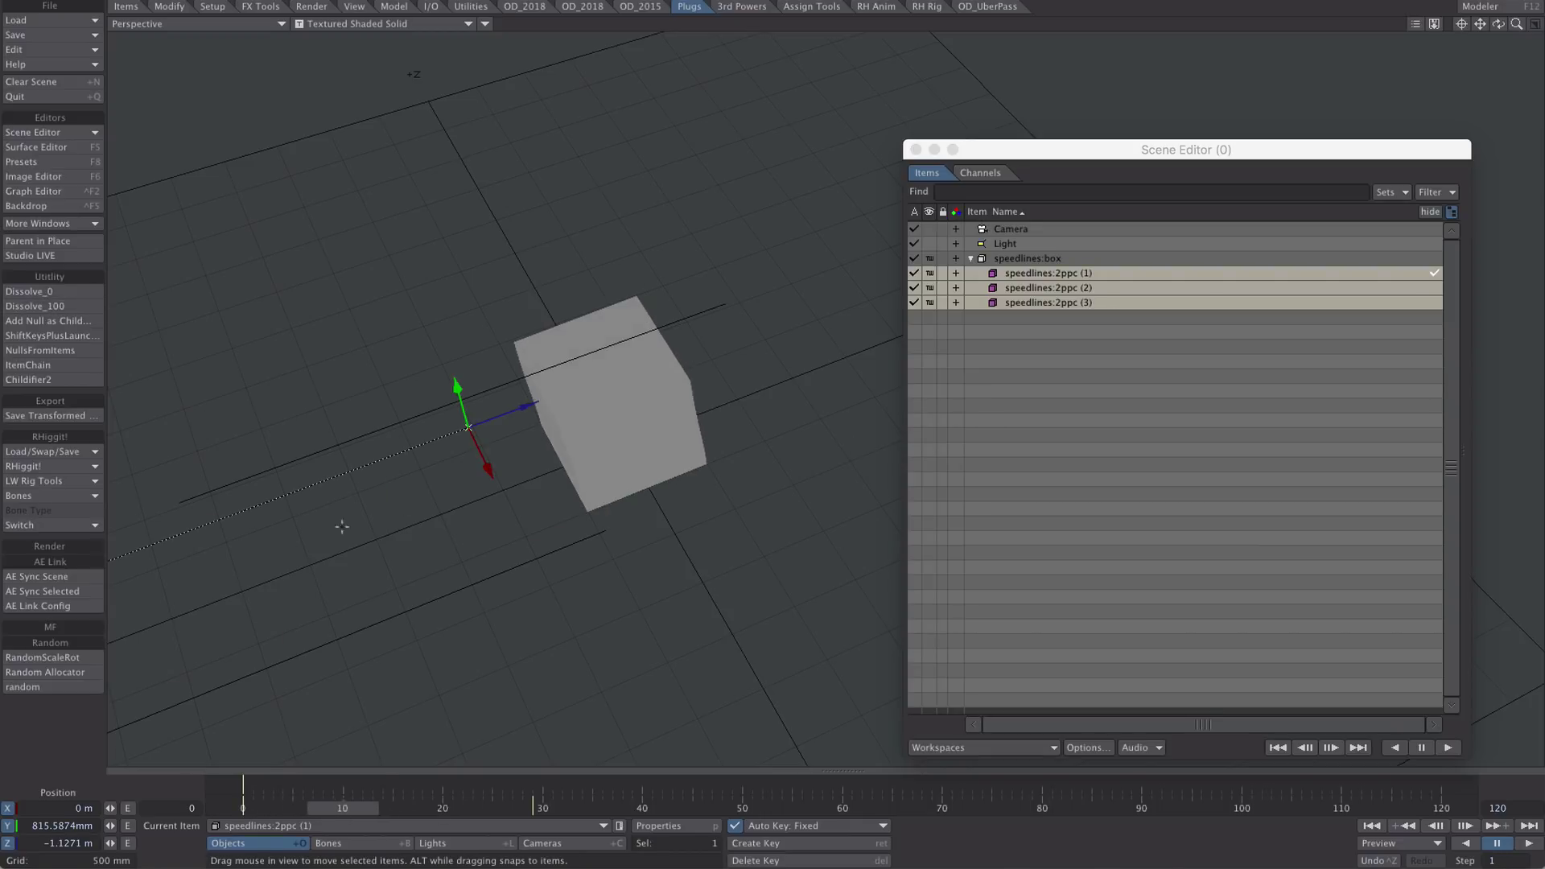
Switch the perspective viewport to VPR rendering and scrub to frame 8 to preview the speed lines.
left_click(357, 21)
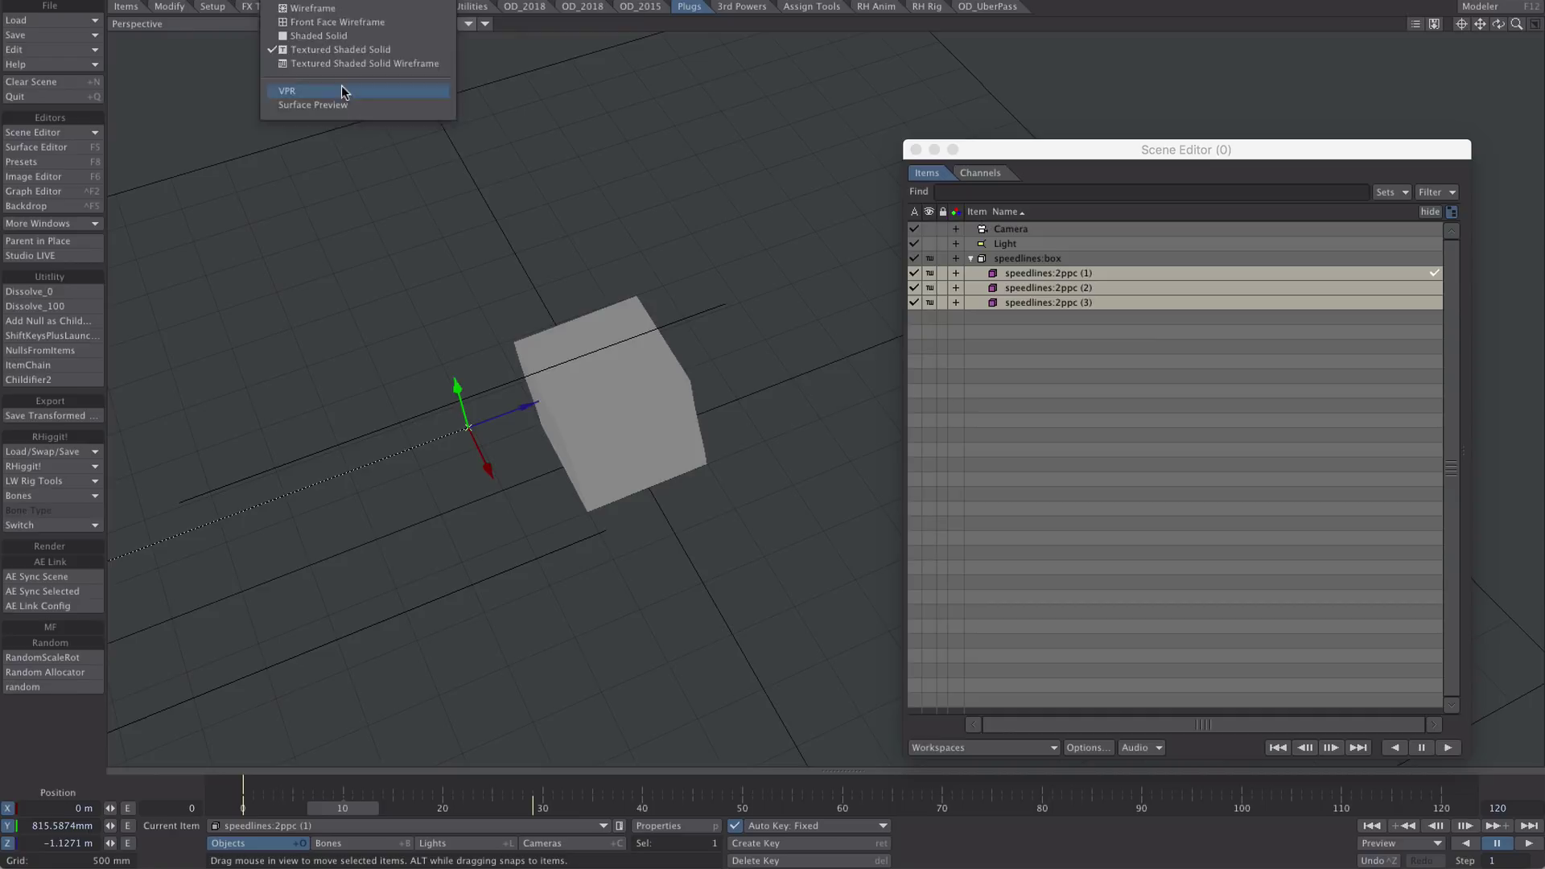
left_click(341, 85)
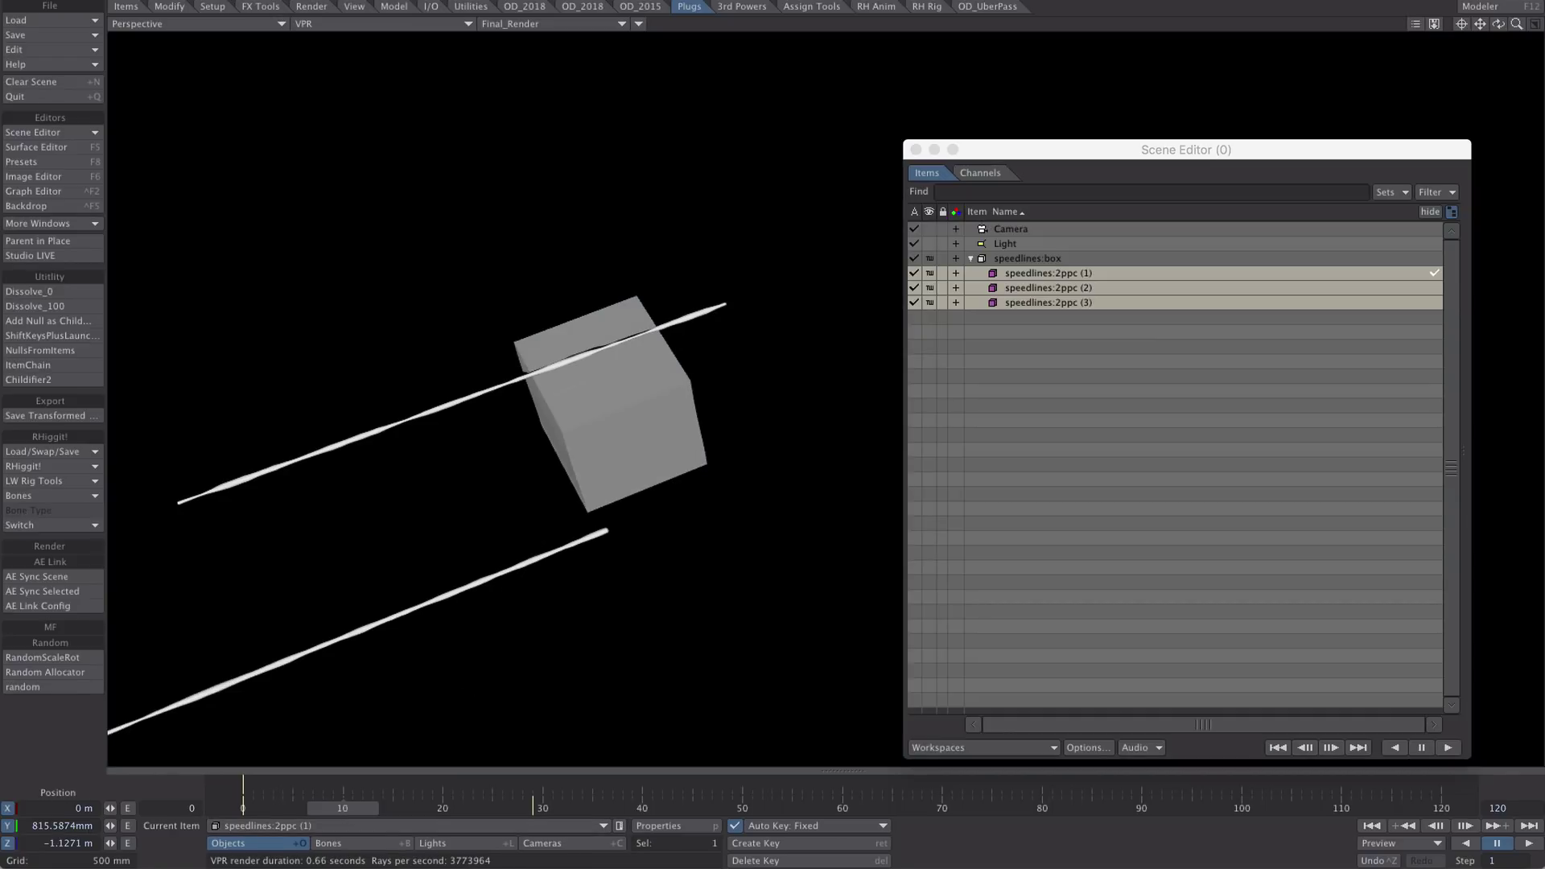
mouse_move(345, 808)
left_mouse_down()
mouse_move(382, 808)
mouse_move(322, 808)
left_mouse_up()
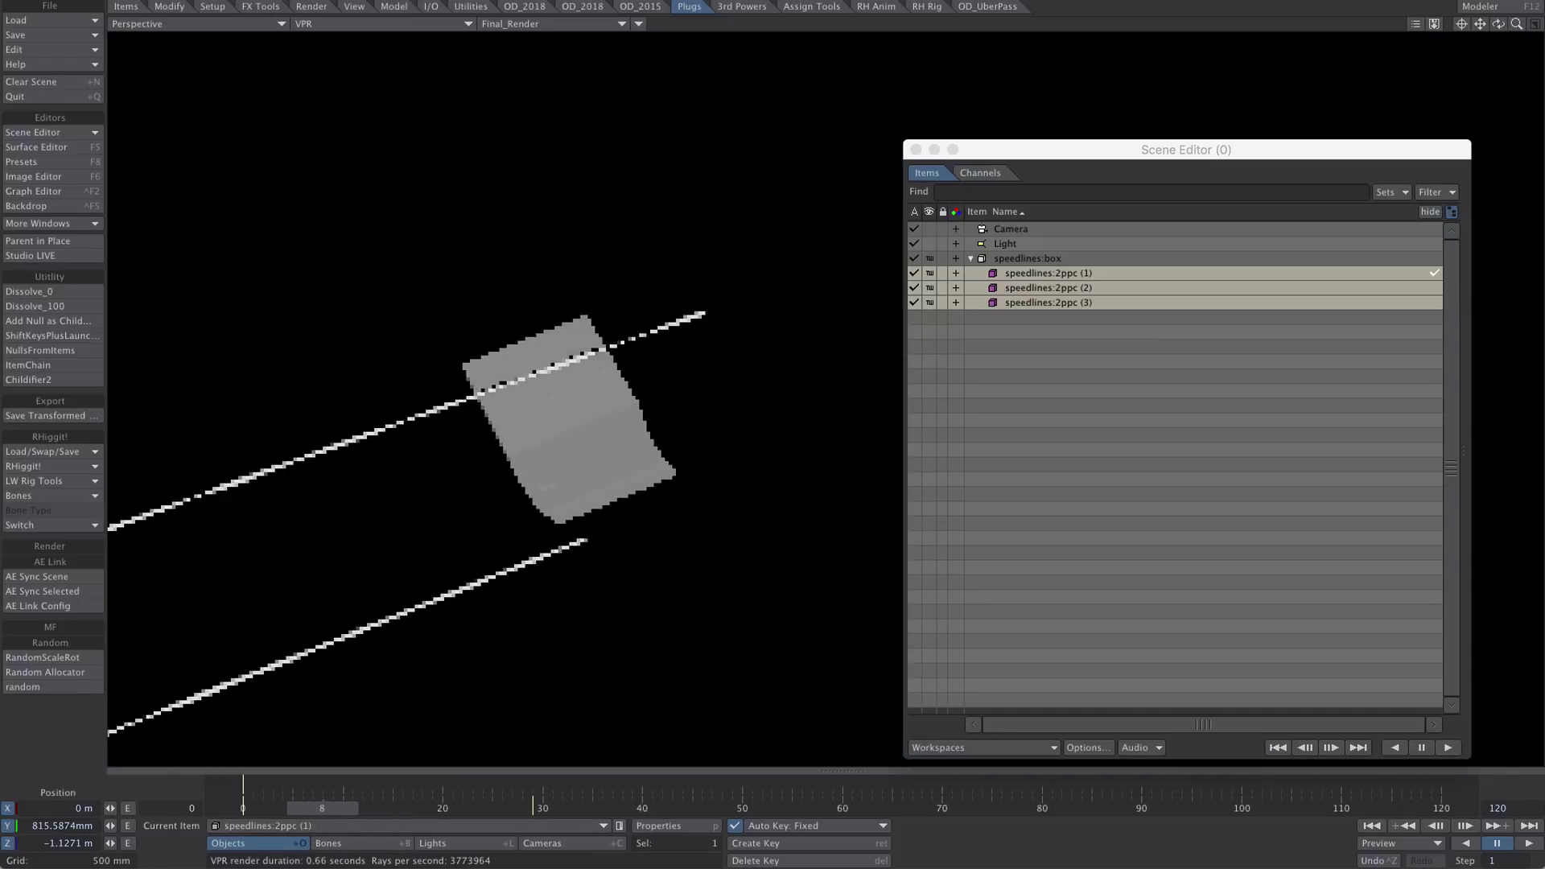
Select all three speed lines and apply the Dissolve_100 script to them at frames 0 and 50.
left_click(1012, 301)
left_click(242, 808)
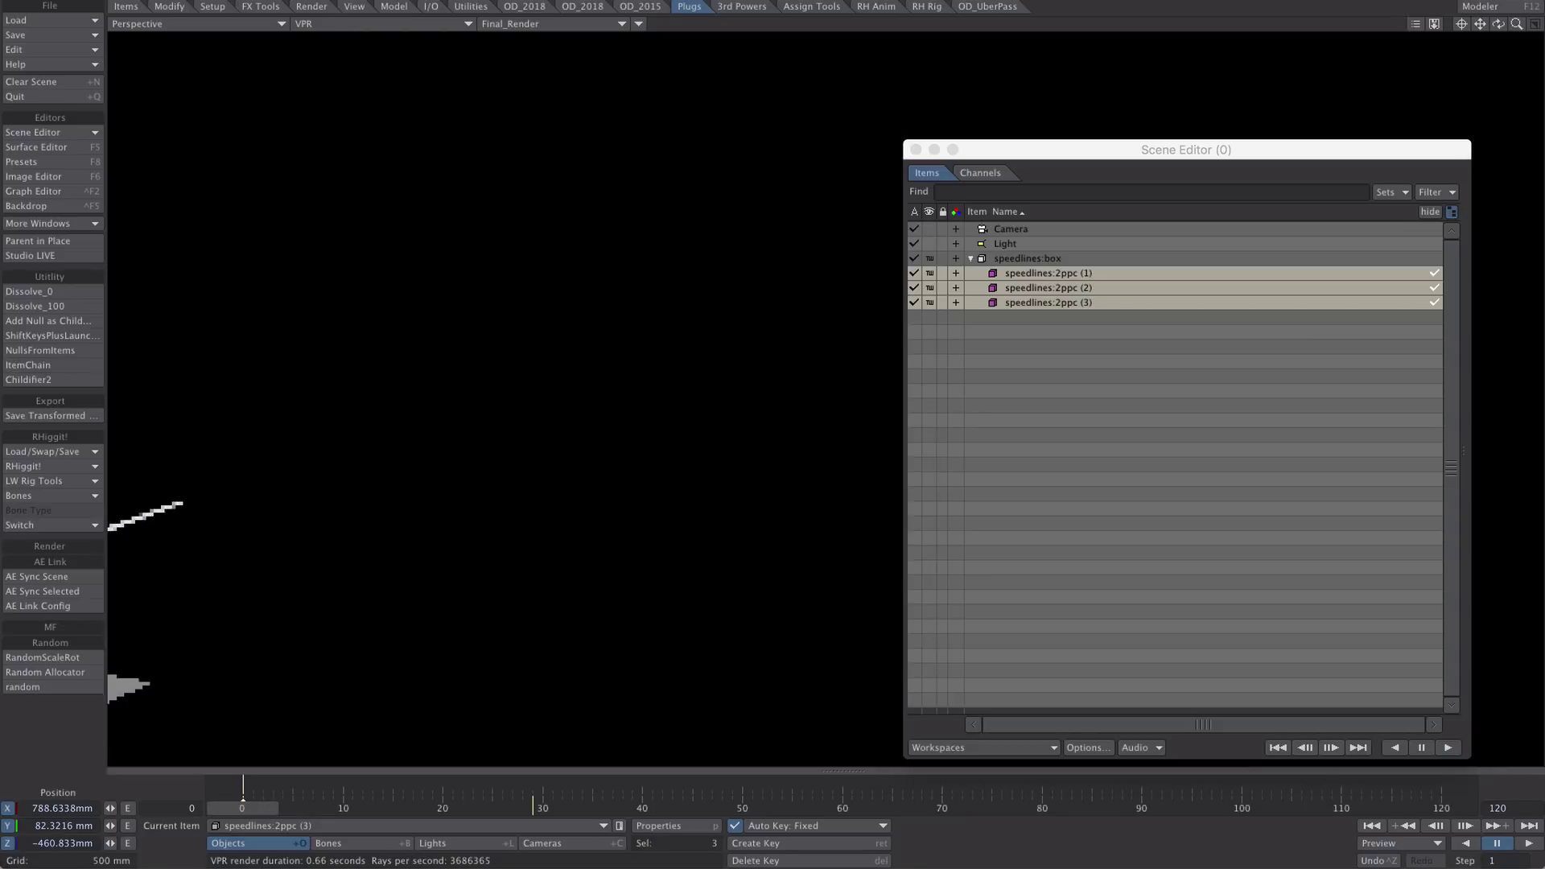
left_click(53, 308)
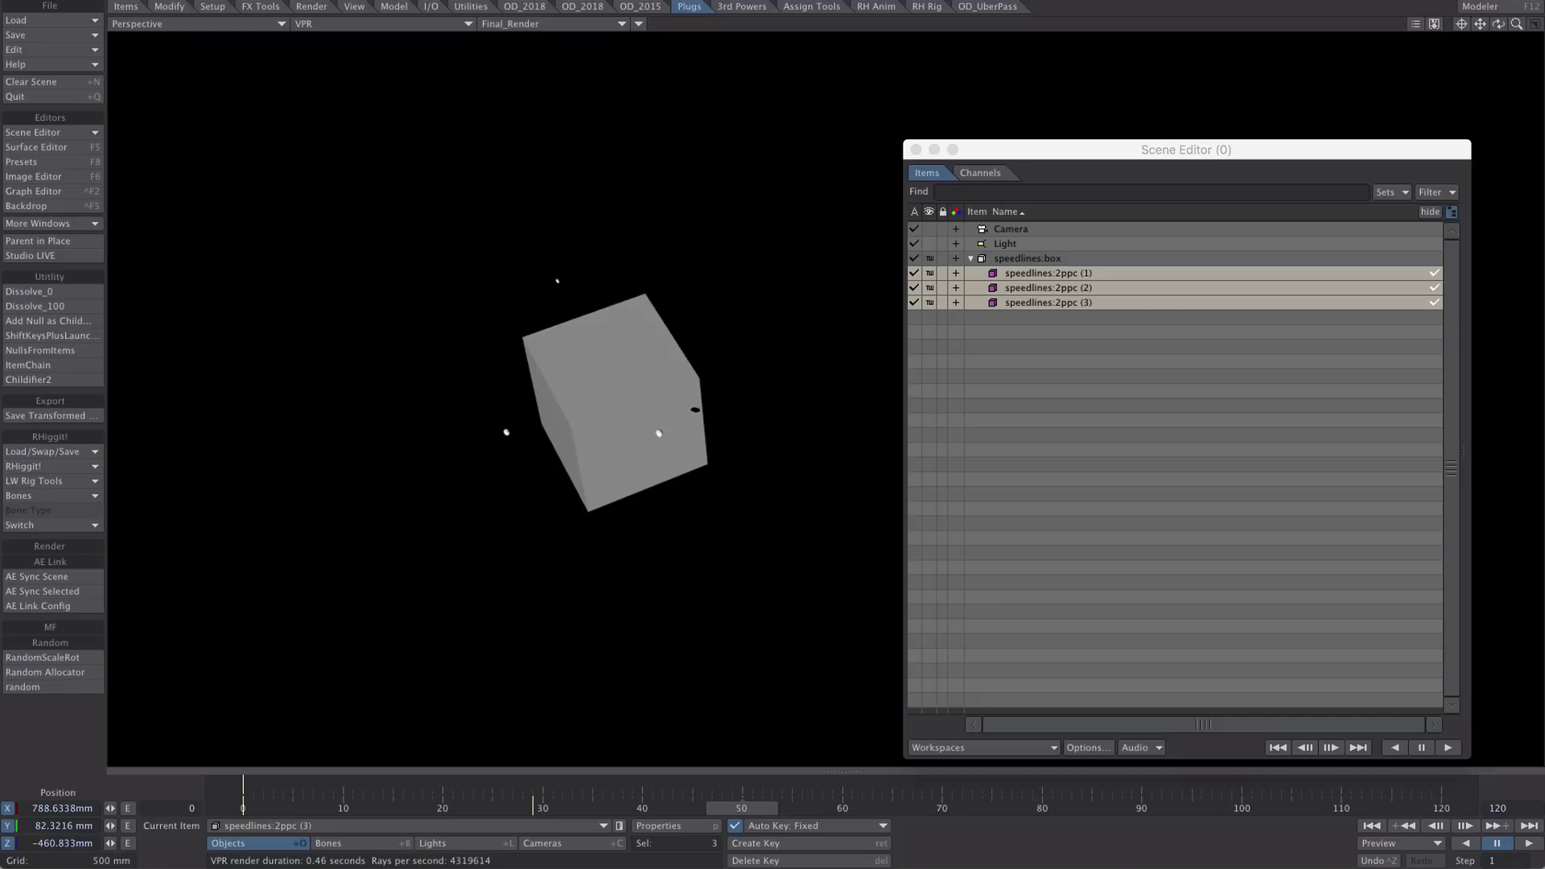
left_click(55, 307)
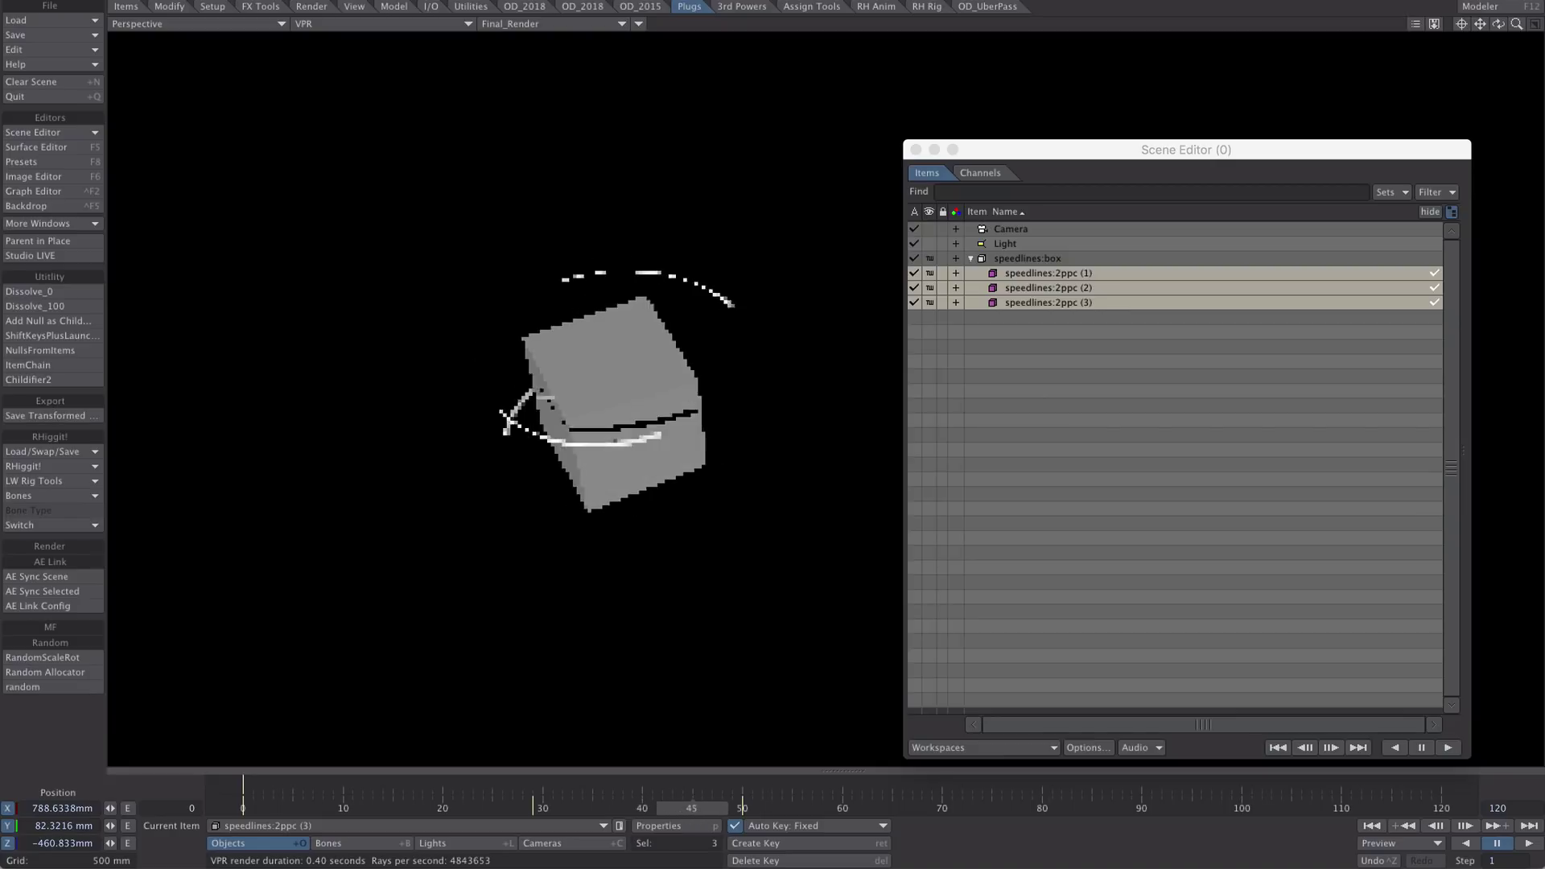
mouse_move(692, 808)
left_mouse_down()
mouse_move(814, 807)
mouse_move(662, 807)
left_mouse_up()
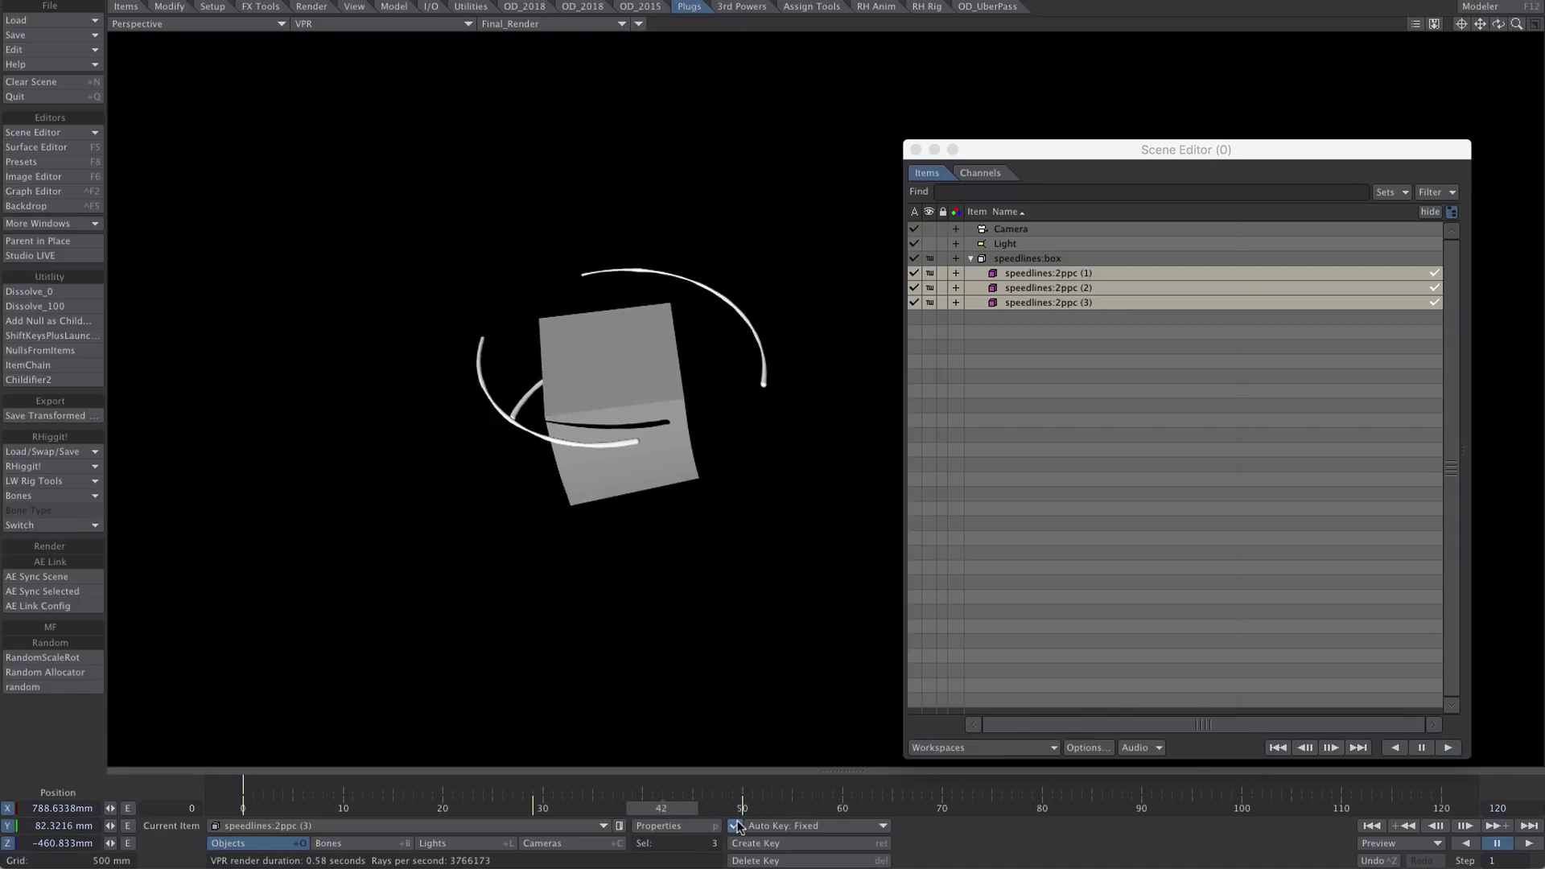
Examine the Dissolve curves of all three speed lines together in the Graph Editor.
key("ctrl+F2")
left_click(419, 167, "shift")
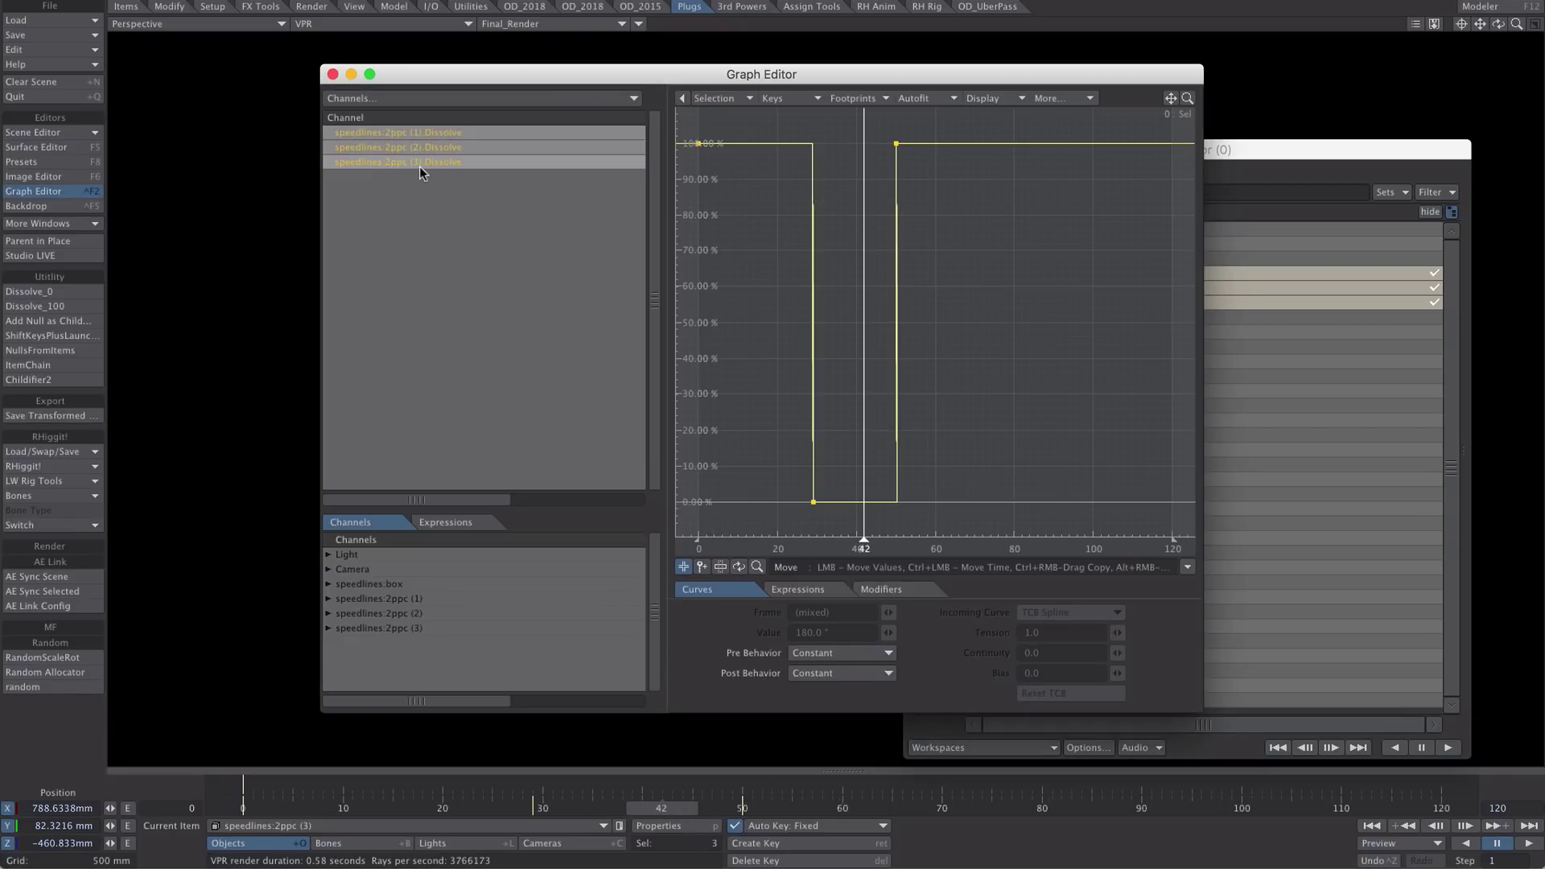
left_click_drag(898, 222, 820, 235, "ctrl+alt")
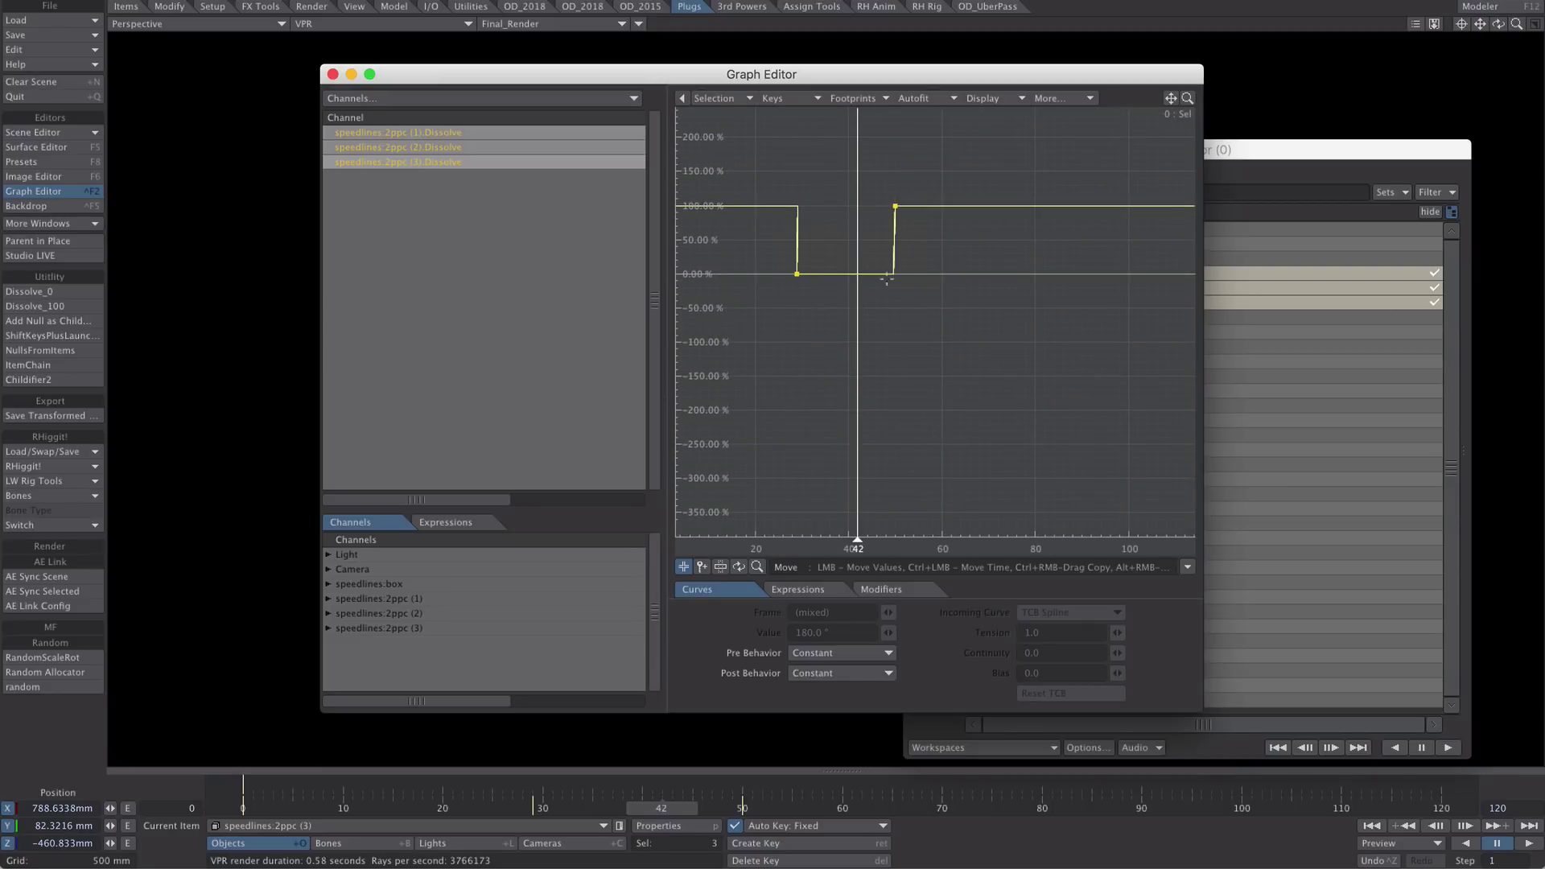
left_click(332, 74)
Return the viewport to Textured Shaded Solid, rewind to frame 0 and bring the box into view.
left_click(901, 795)
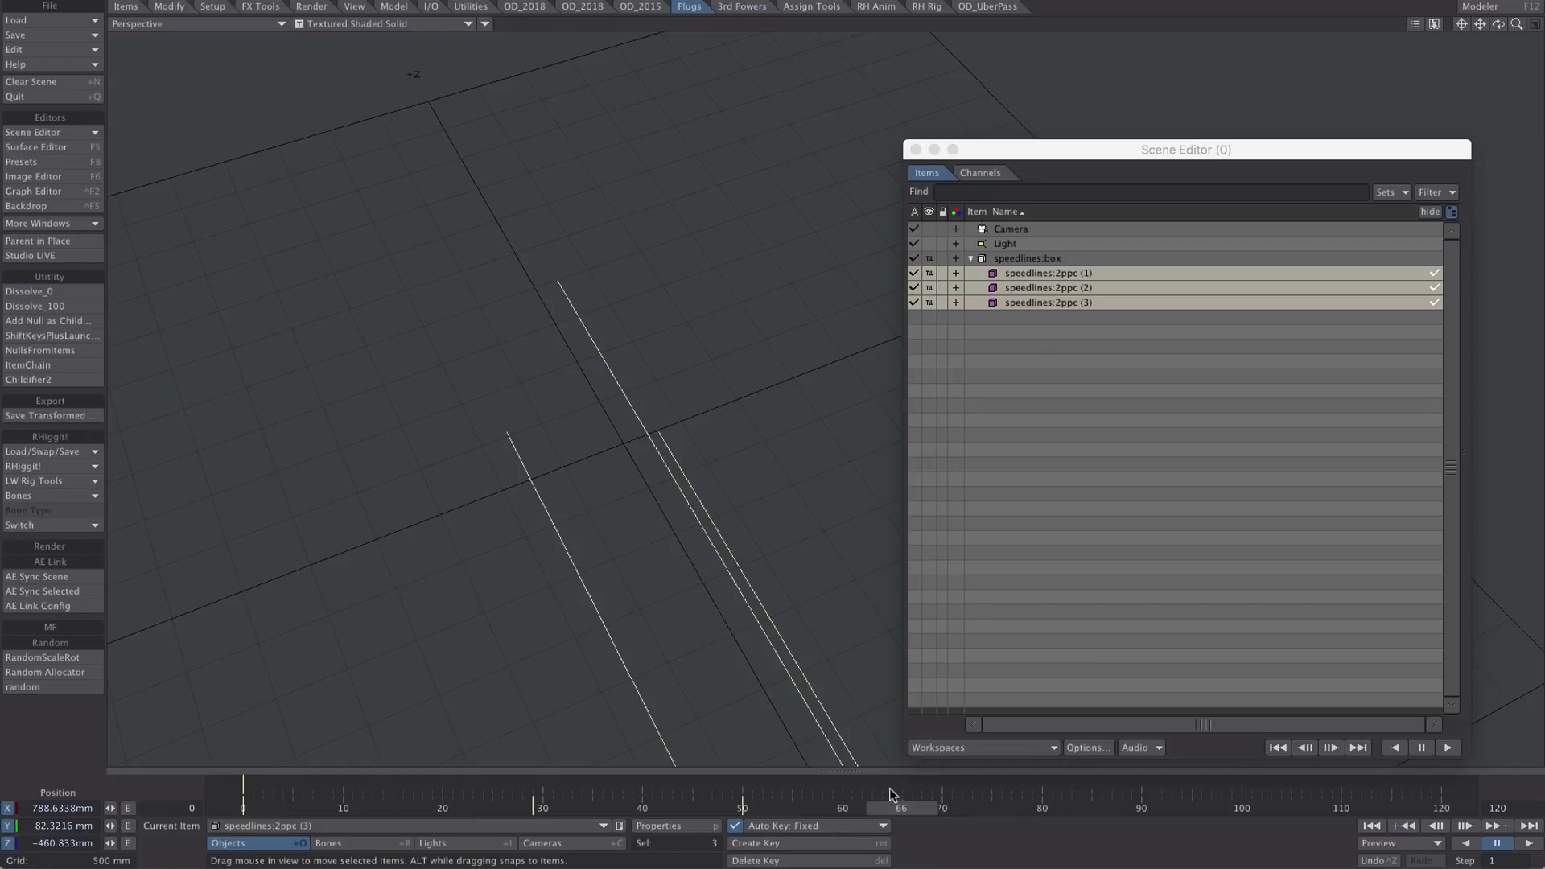
left_click_drag(897, 803, 240, 803)
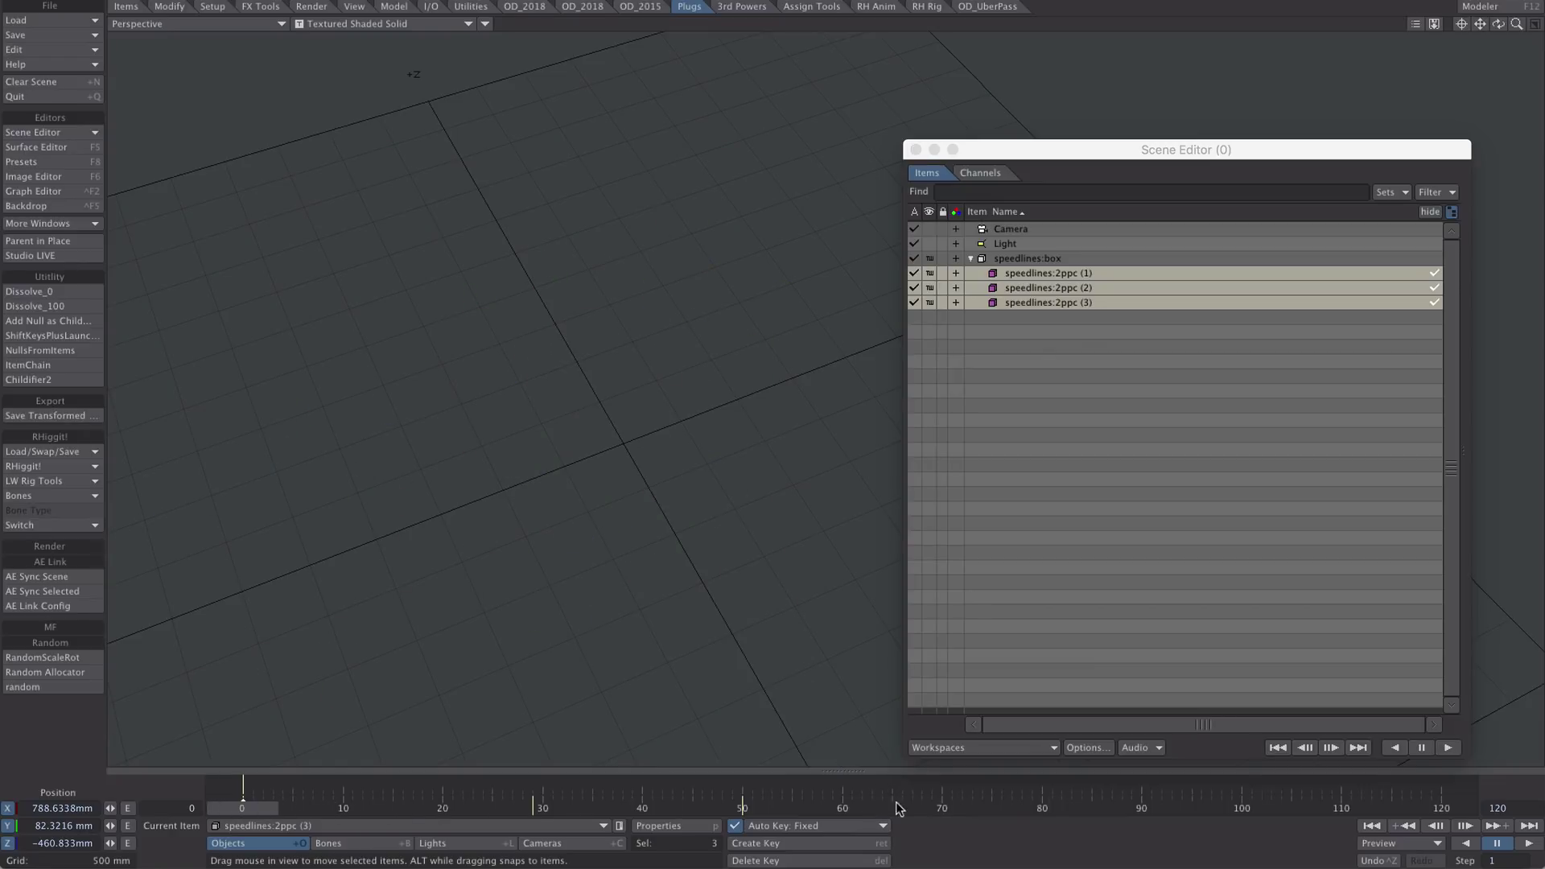
left_click_drag(745, 507, 305, 515, "alt+shift")
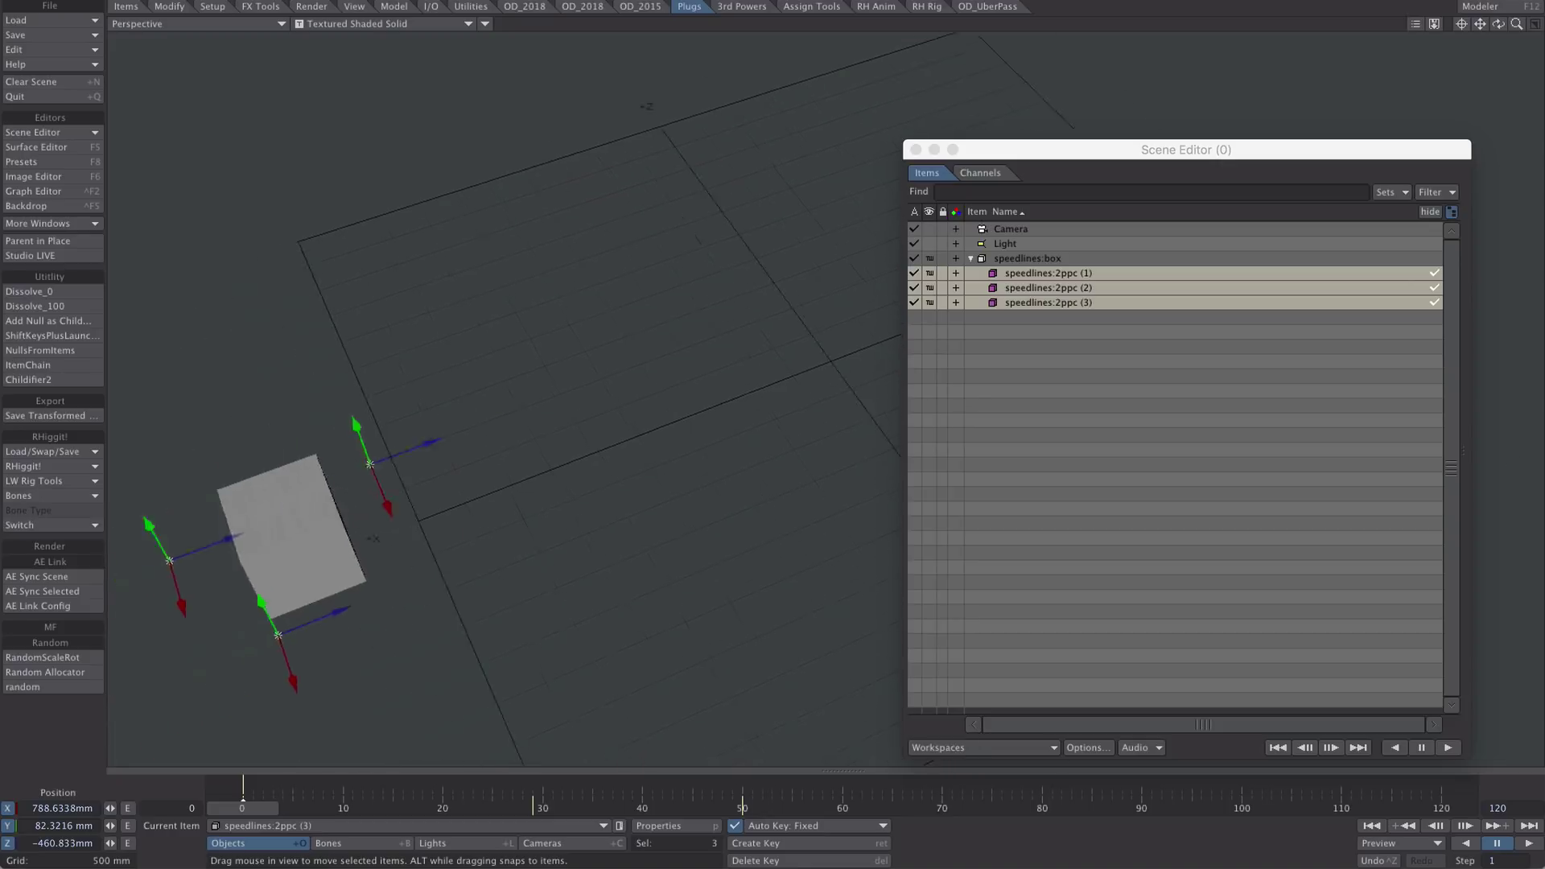
left_click_drag(364, 668, 520, 567, "alt+shift")
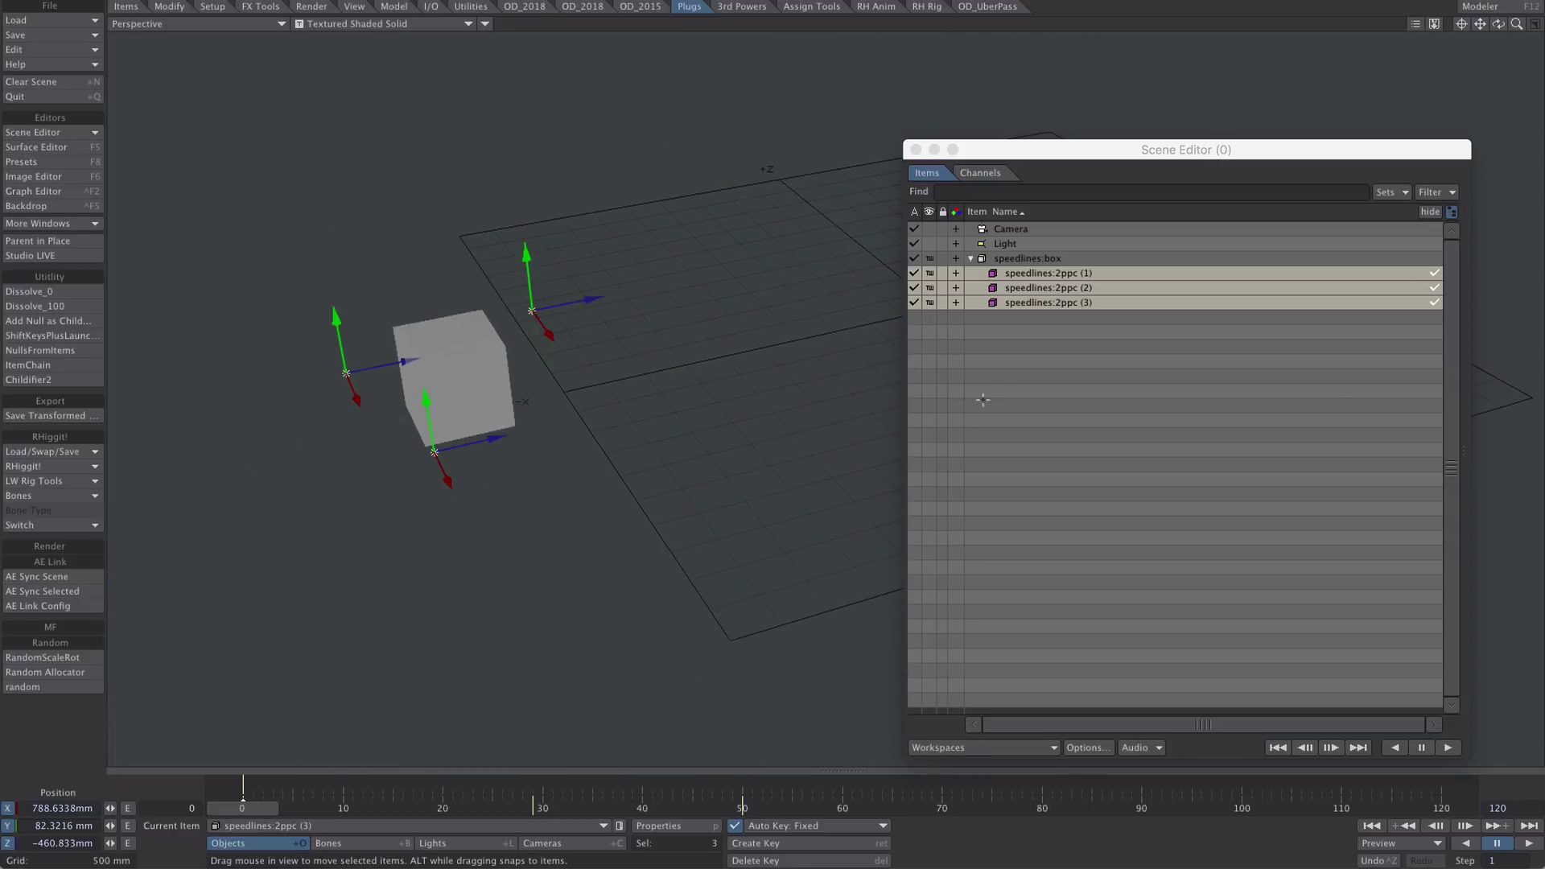
Make one clone of speedlines:2ppc (1) and color the clone green in the Scene Editor.
left_click(982, 400)
left_click(1051, 274)
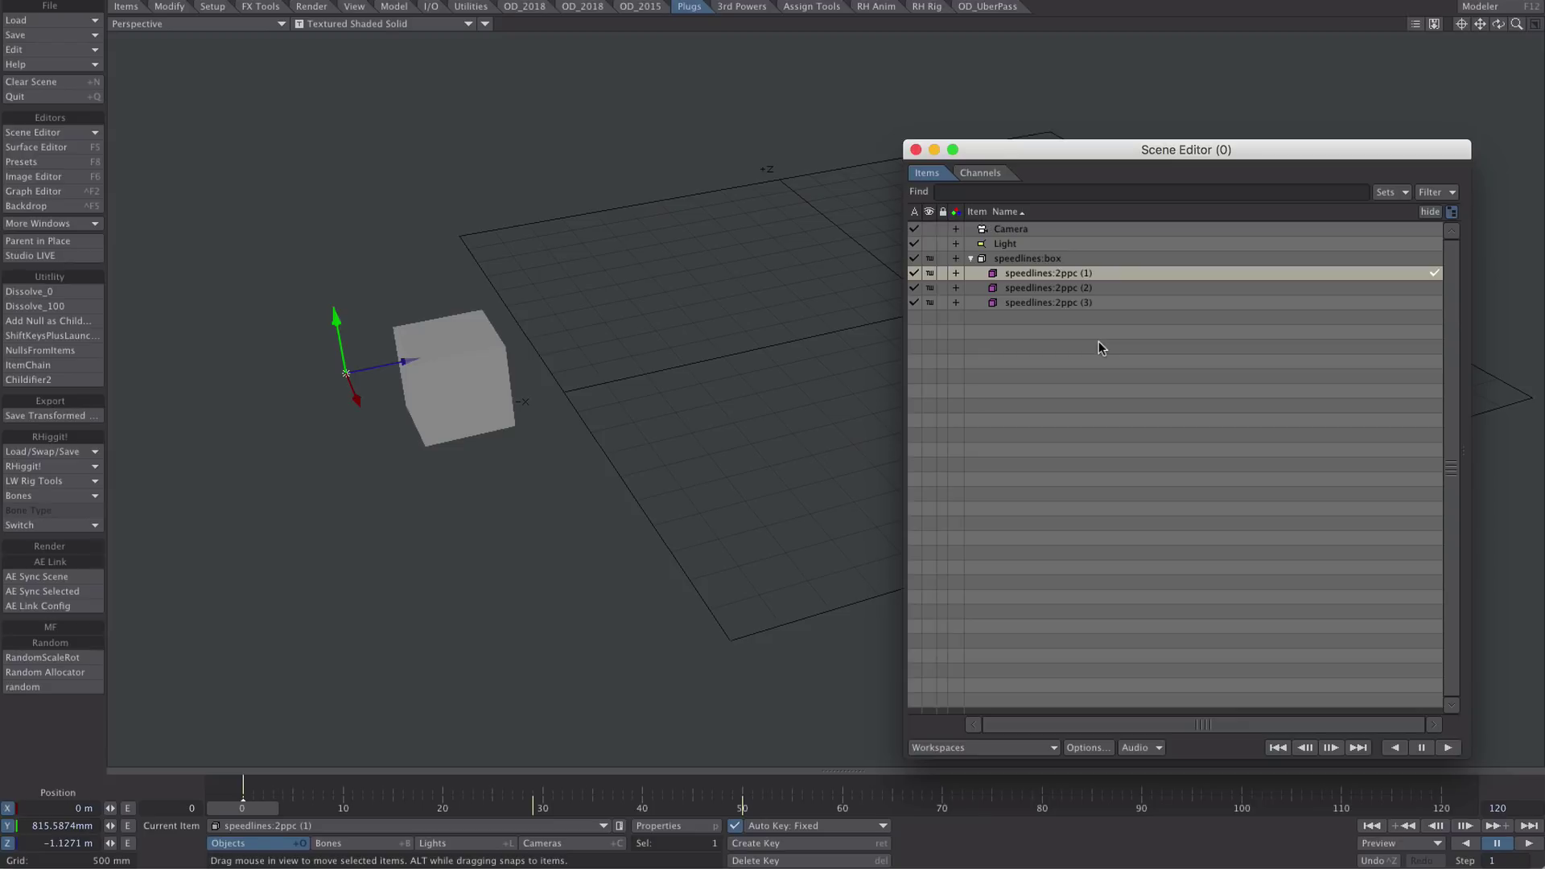
key("ctrl+c")
left_click(900, 226)
left_click(993, 317)
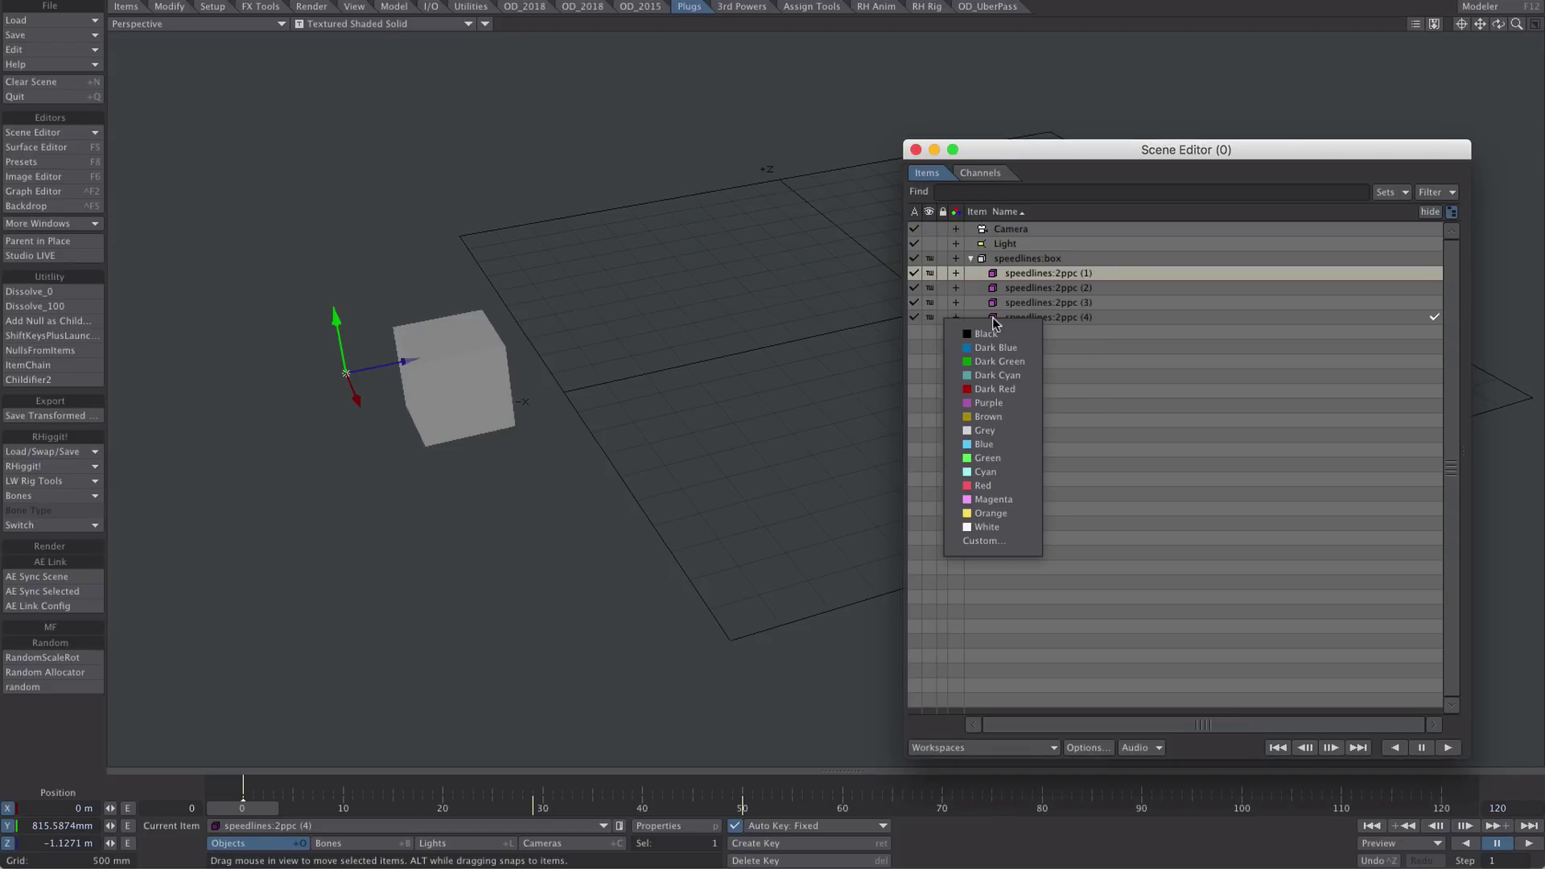
left_click(999, 459)
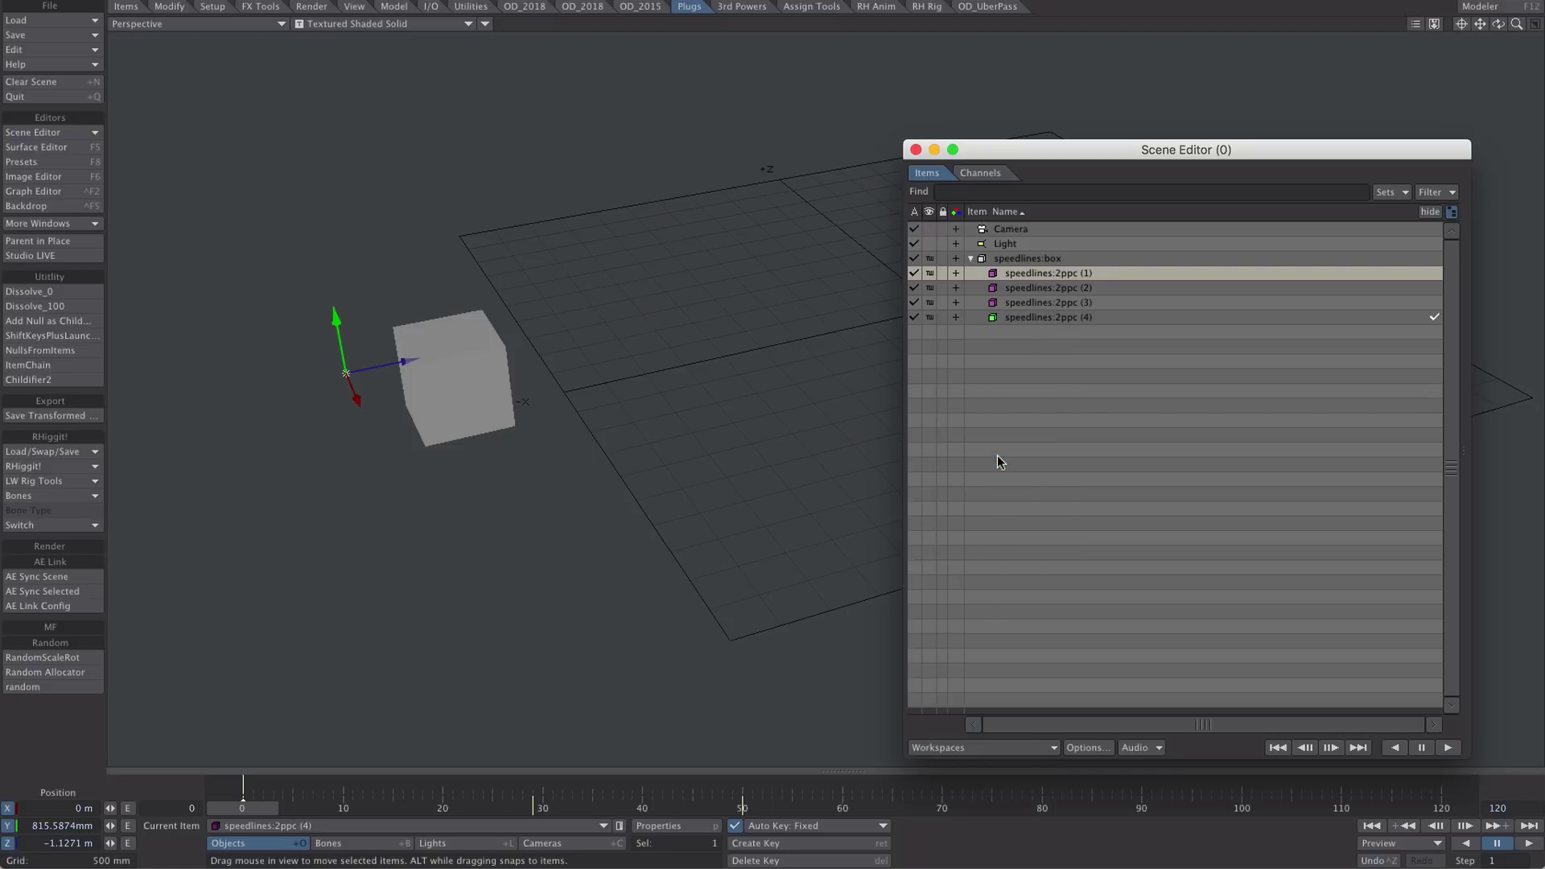
Move speedlines:2ppc (4) to about X 231 mm and Z -843 mm at frame 0.
left_click(1055, 317)
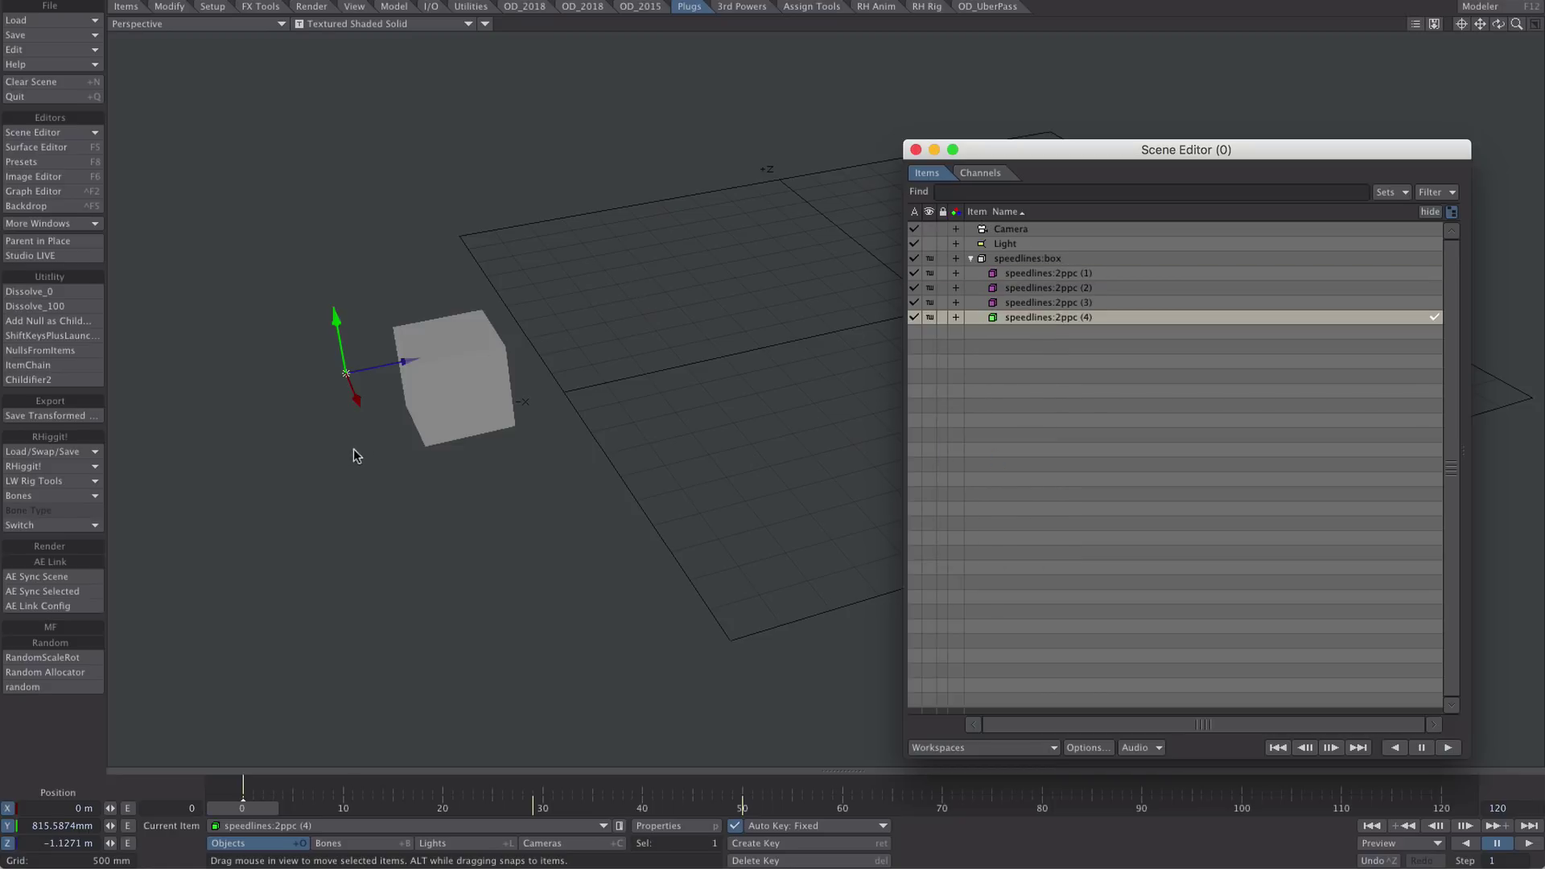
left_click_drag(355, 451, 516, 268, "alt")
mouse_move(412, 519)
left_mouse_down()
mouse_move(427, 503)
mouse_move(402, 533)
mouse_move(419, 541)
left_mouse_up()
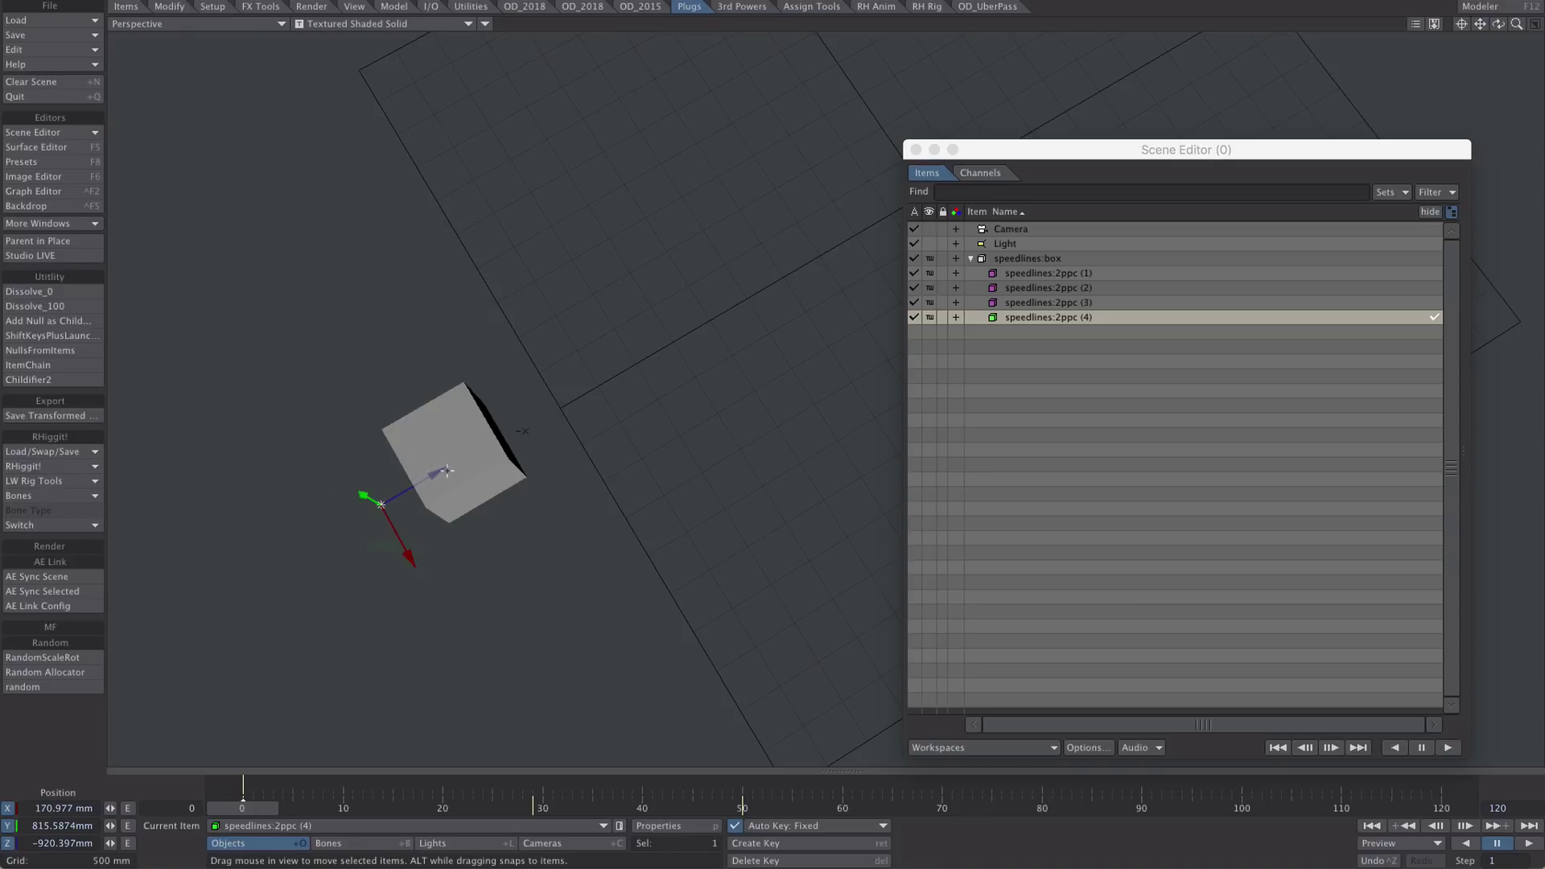
left_click_drag(446, 471, 453, 467)
left_click_drag(411, 549, 413, 555)
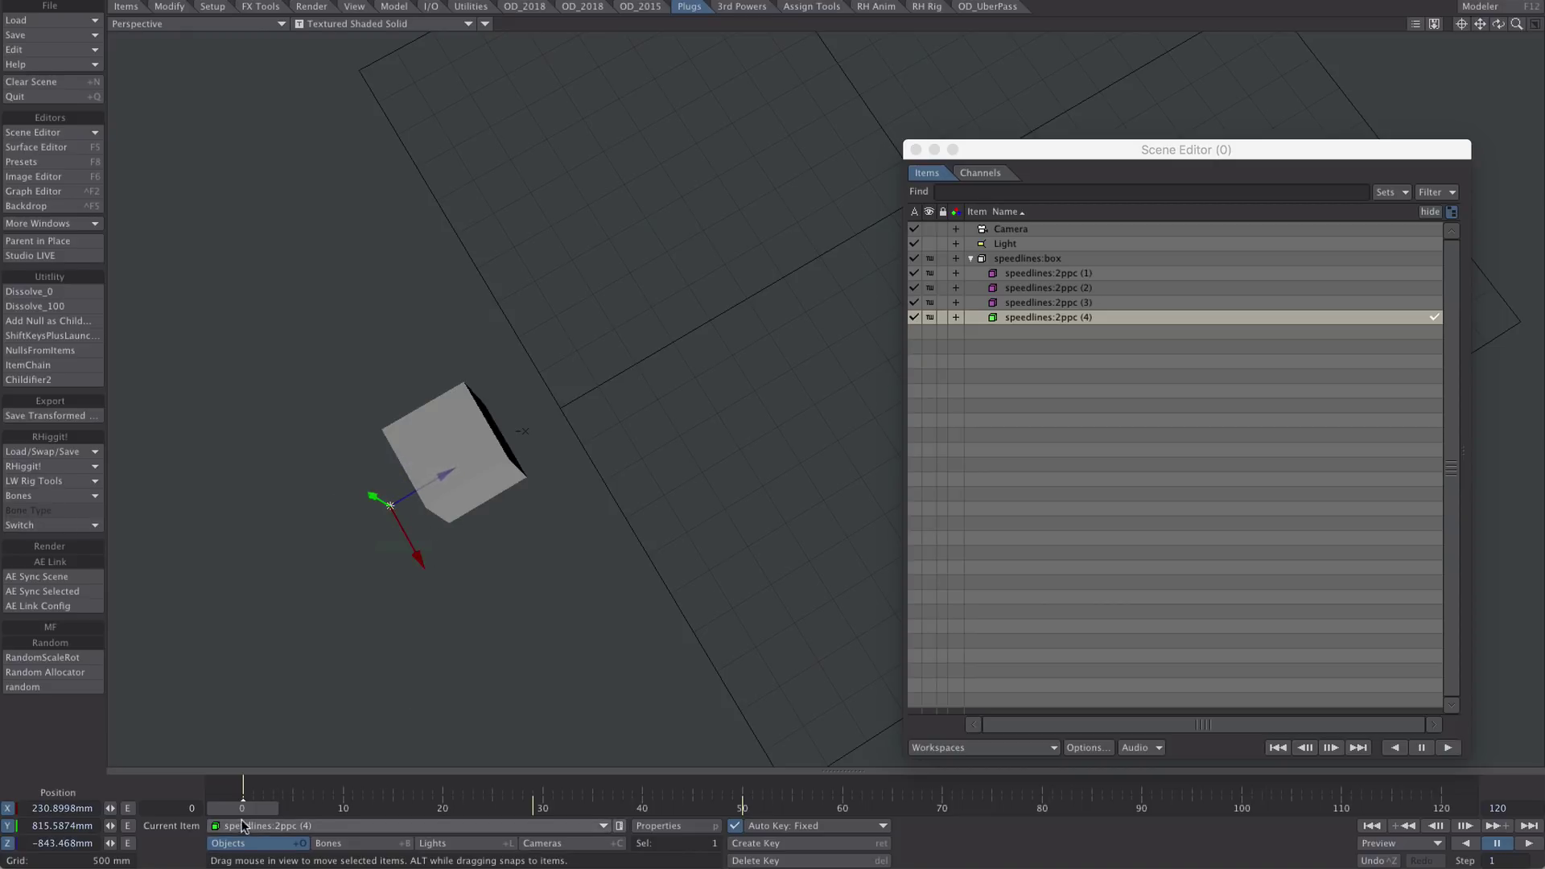
Delete the two Dissolve keys after frame 0 from the curve of speedlines:2ppc (4).
left_click_drag(242, 807, 332, 808)
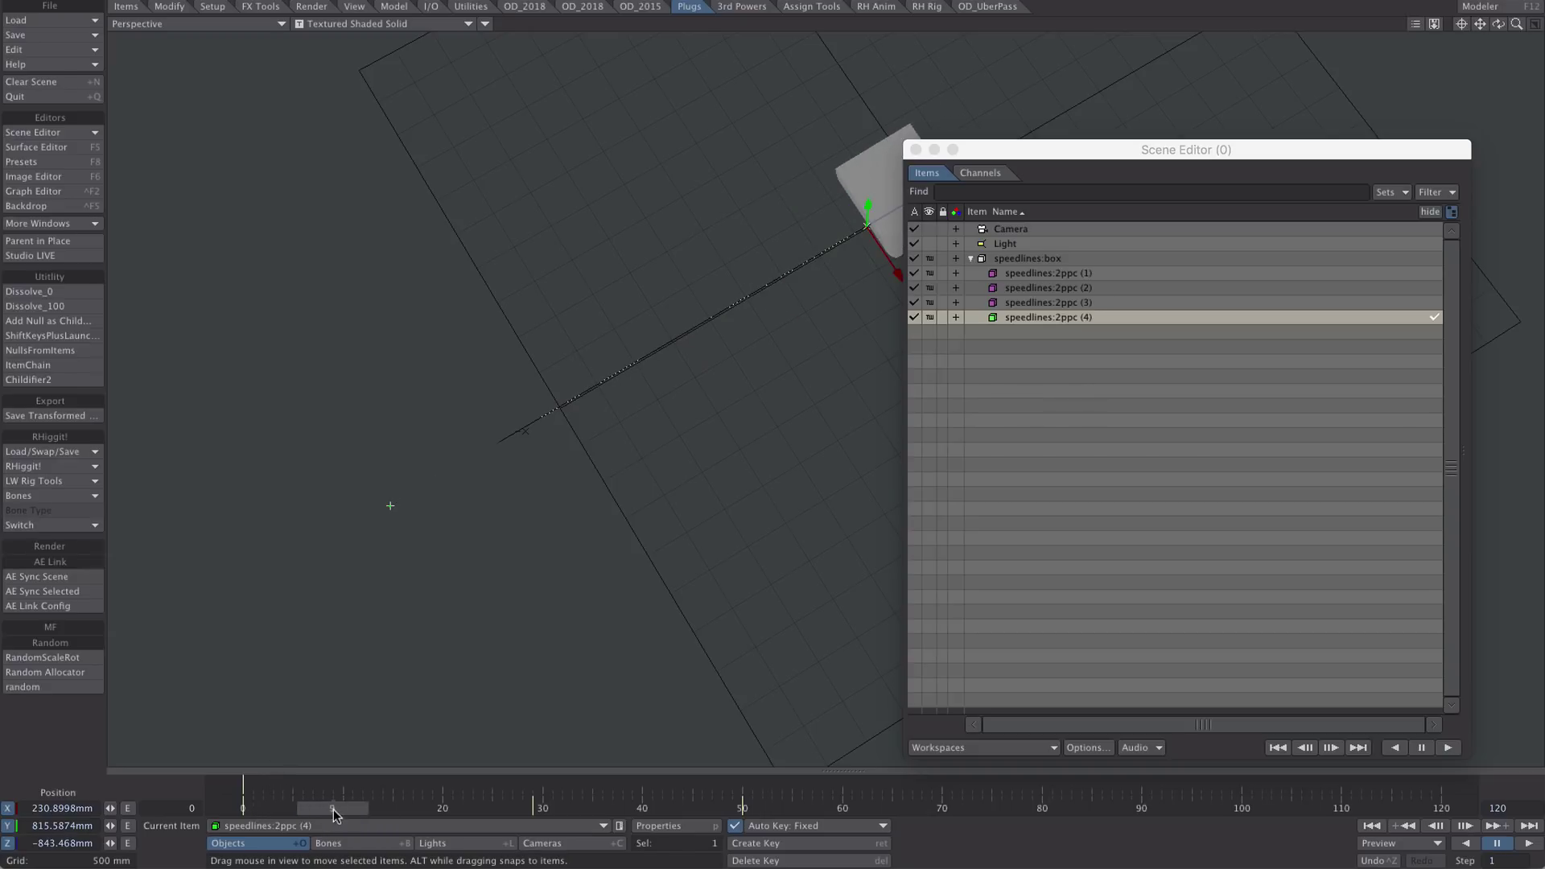
left_click_drag(333, 809, 352, 808)
key("ctrl+F2")
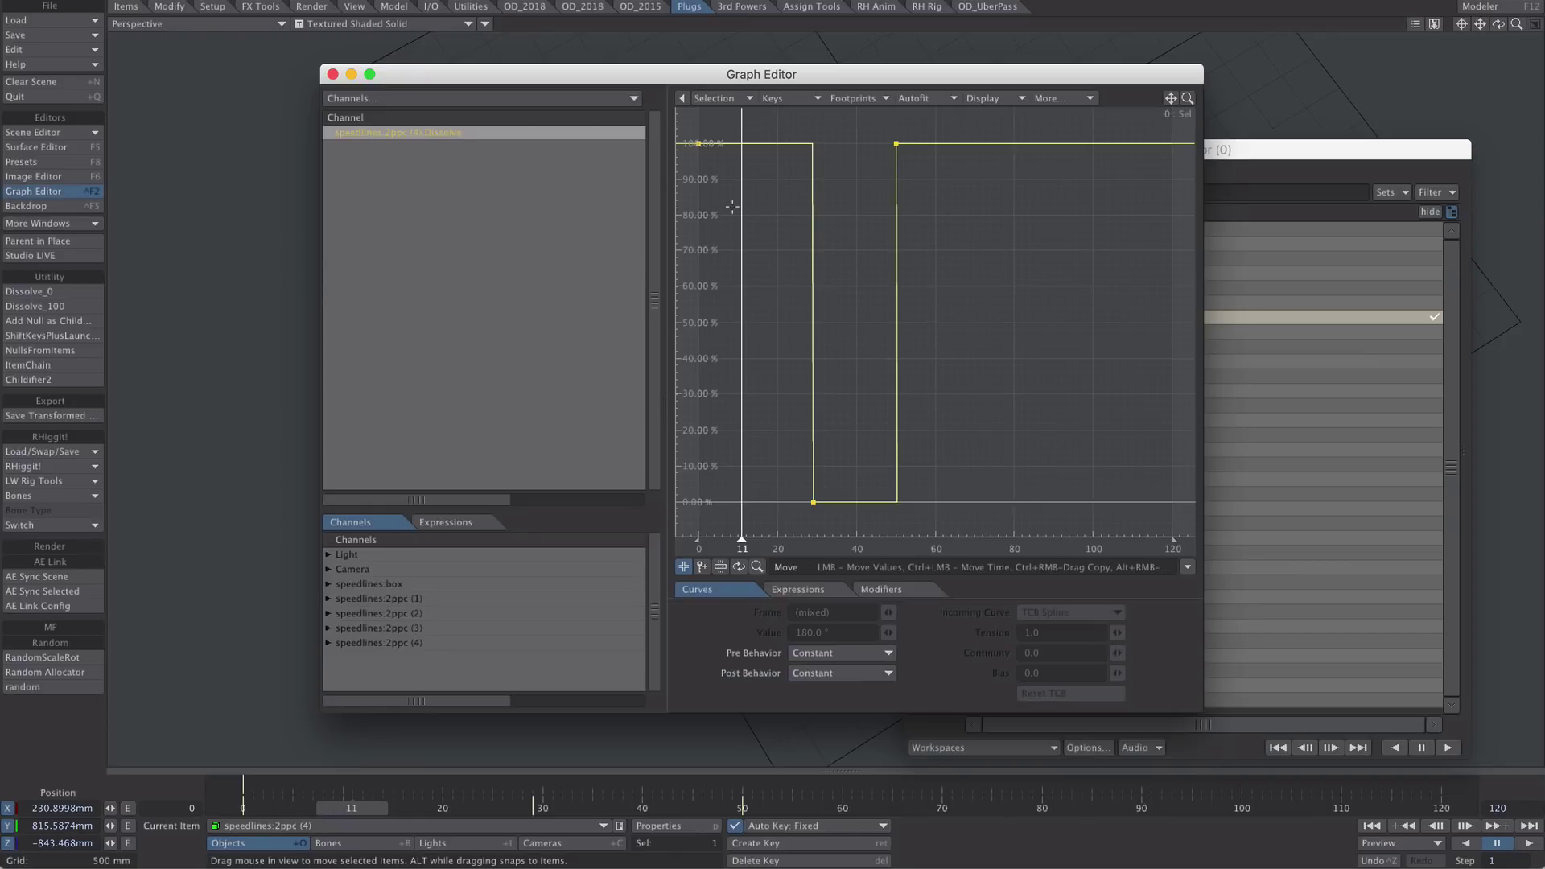
right_click_drag(950, 123, 784, 551)
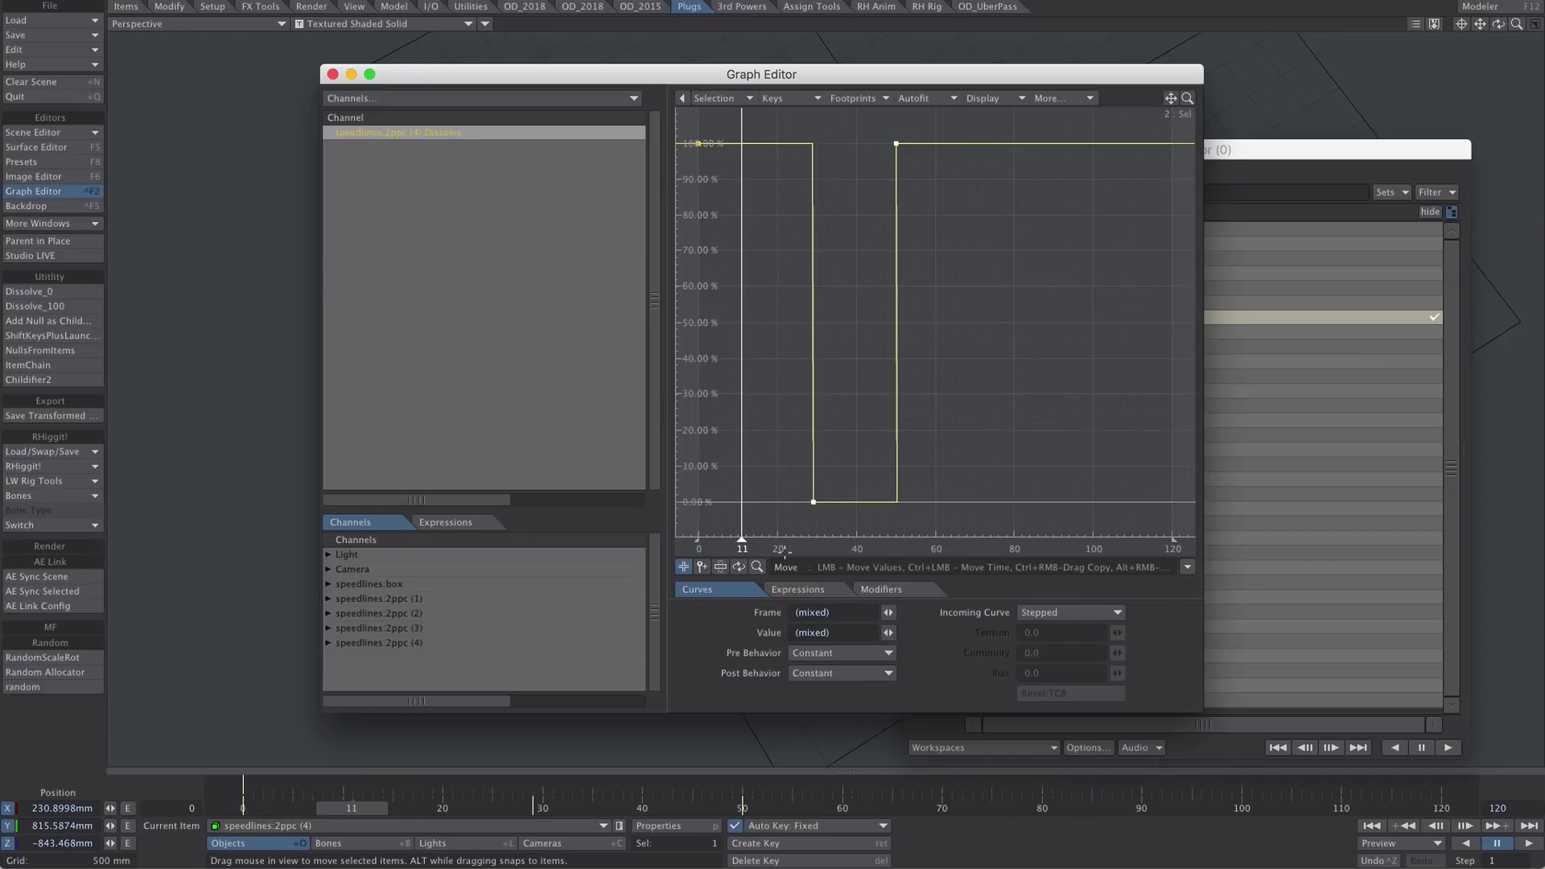
key("Delete")
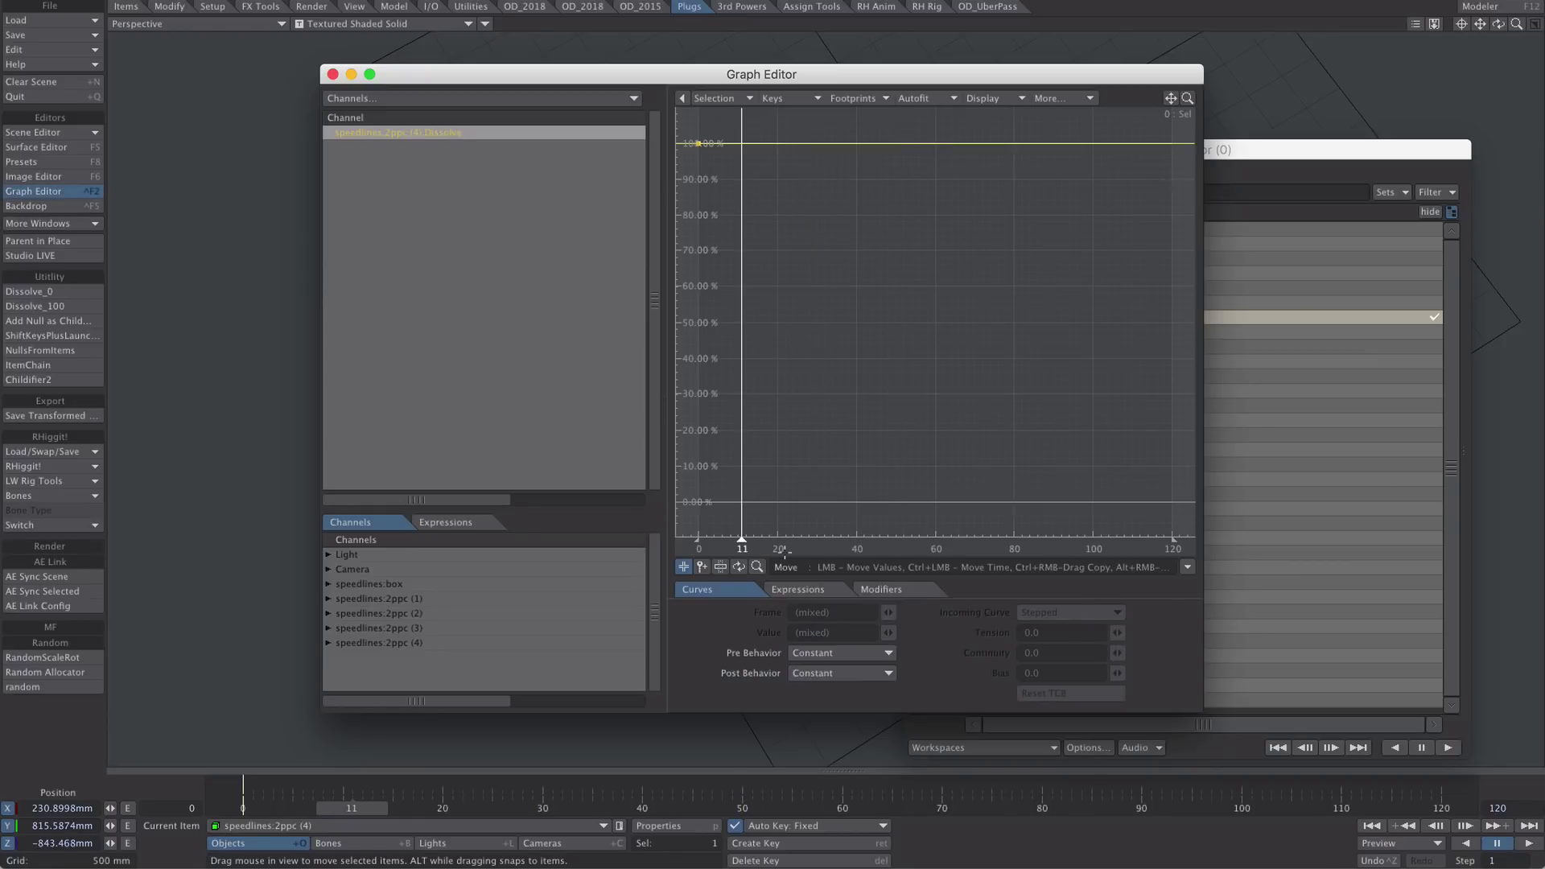
left_click(333, 75)
Apply the Dissolve_0 script to speedlines:2ppc (4) at frame 0 and preview frame 9 in VPR.
left_click_drag(353, 806, 242, 806)
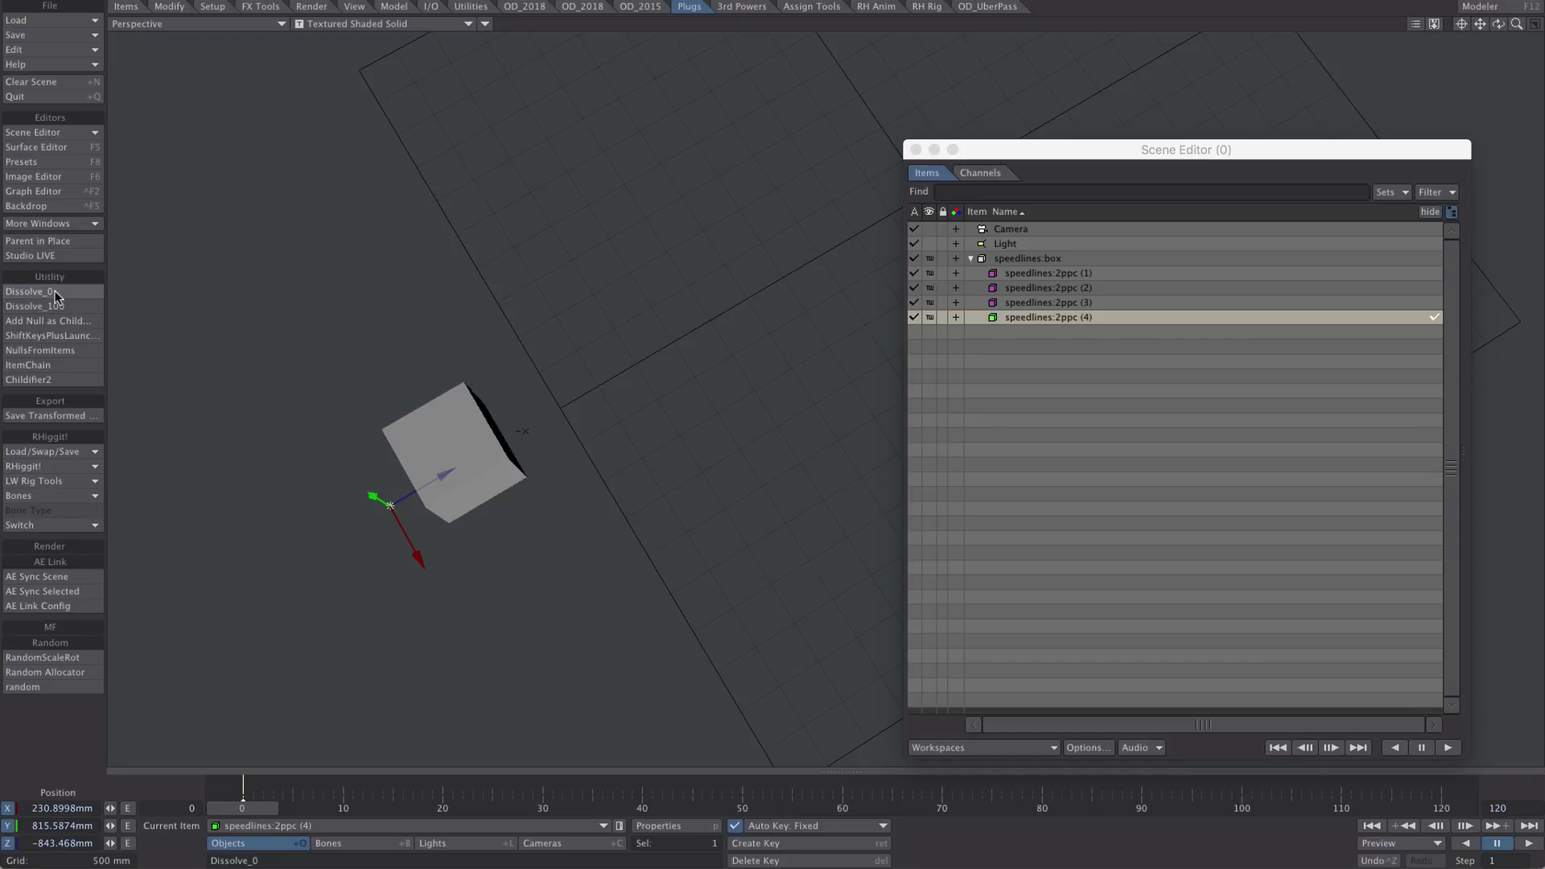
left_click_drag(245, 808, 332, 808)
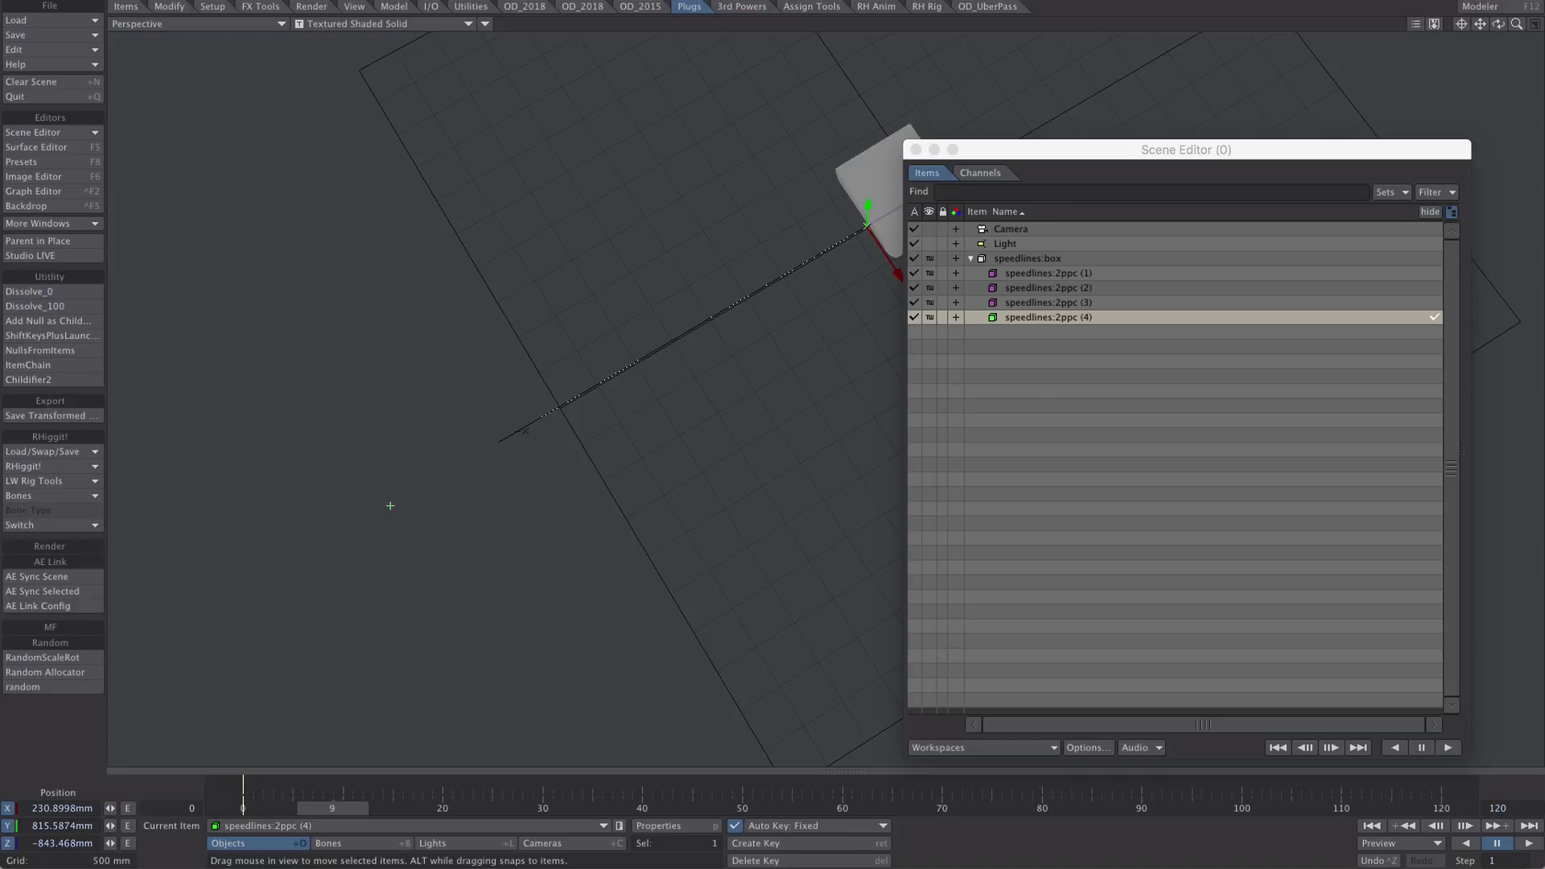
left_click(382, 23)
left_click(365, 76)
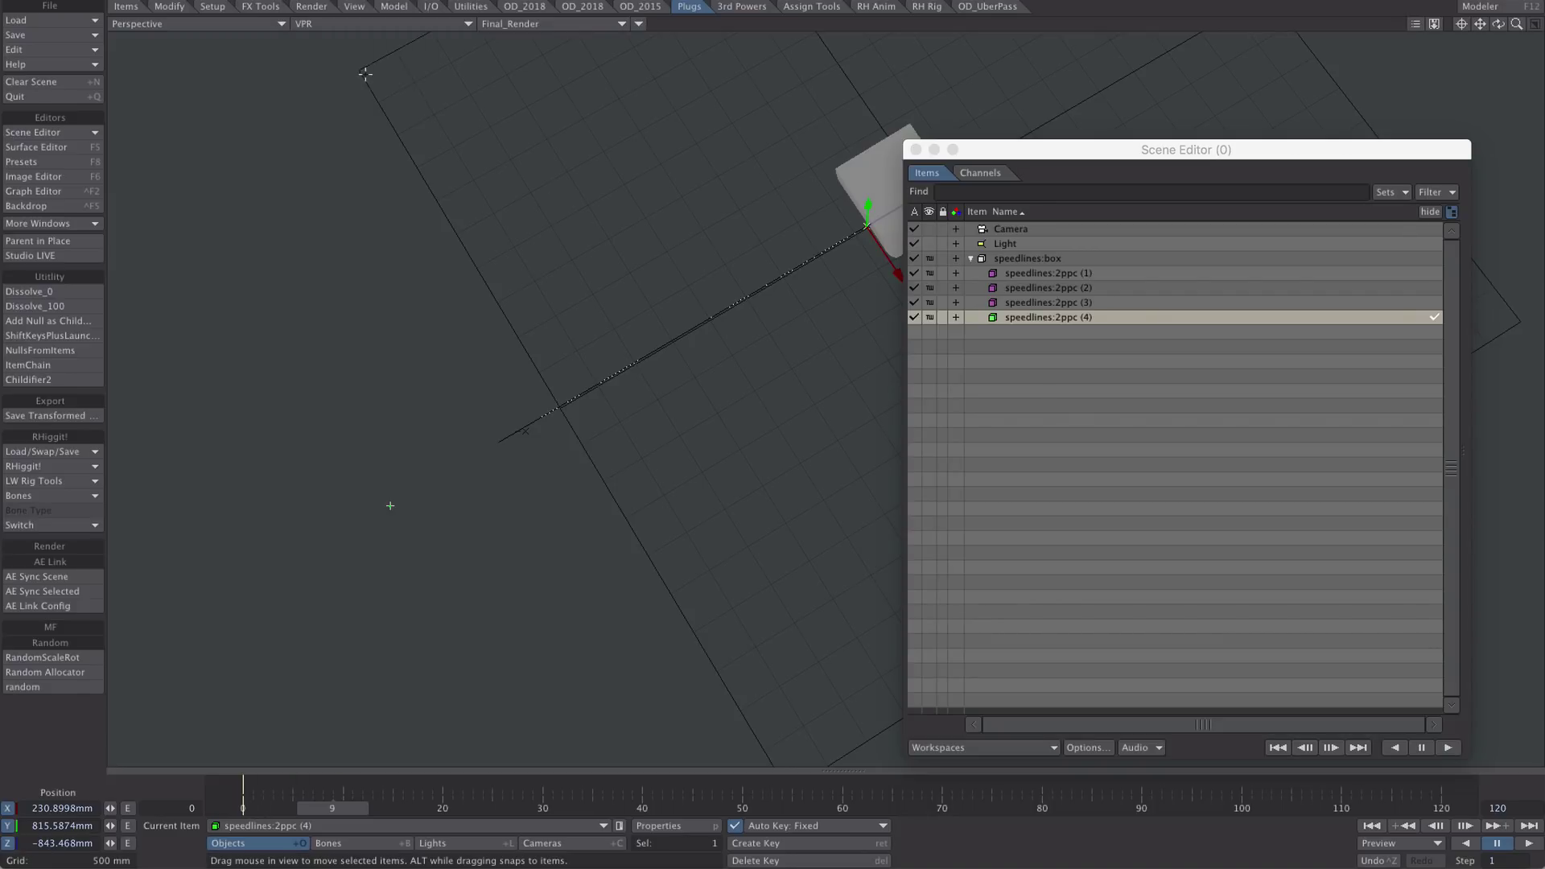
mouse_move(728, 354)
left_mouse_down("alt")
mouse_move(709, 361)
mouse_move(728, 310)
mouse_move(708, 347)
left_mouse_up("alt")
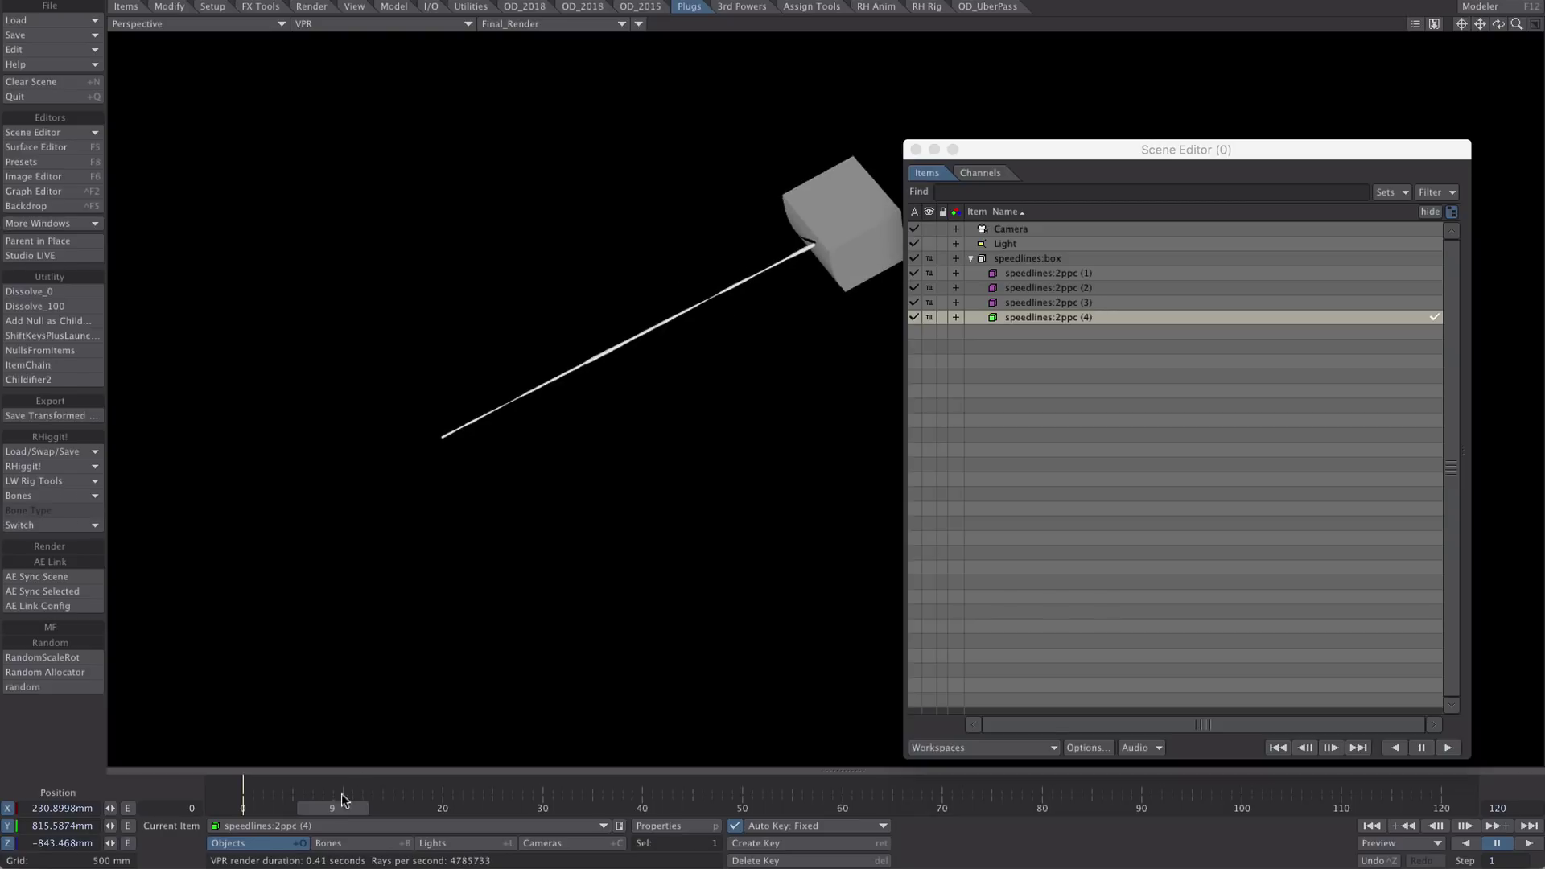
Apply the Dissolve_100 script to speedlines:2ppc (4) at frame 15 and return to frame 9.
left_click_drag(338, 805, 392, 808)
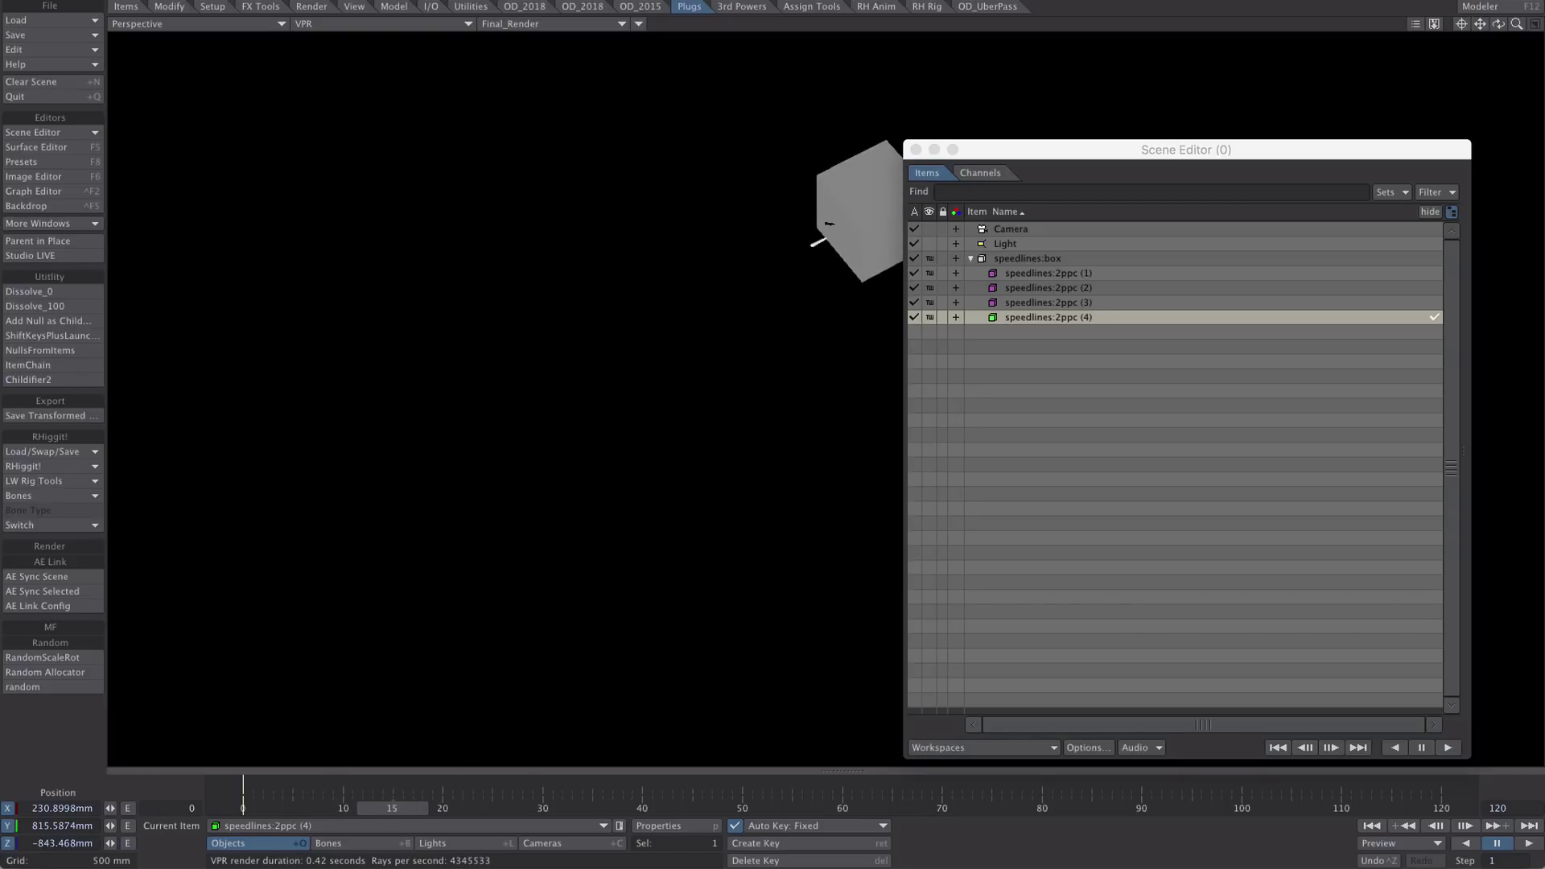
left_click(61, 306)
left_click_drag(402, 807, 343, 807)
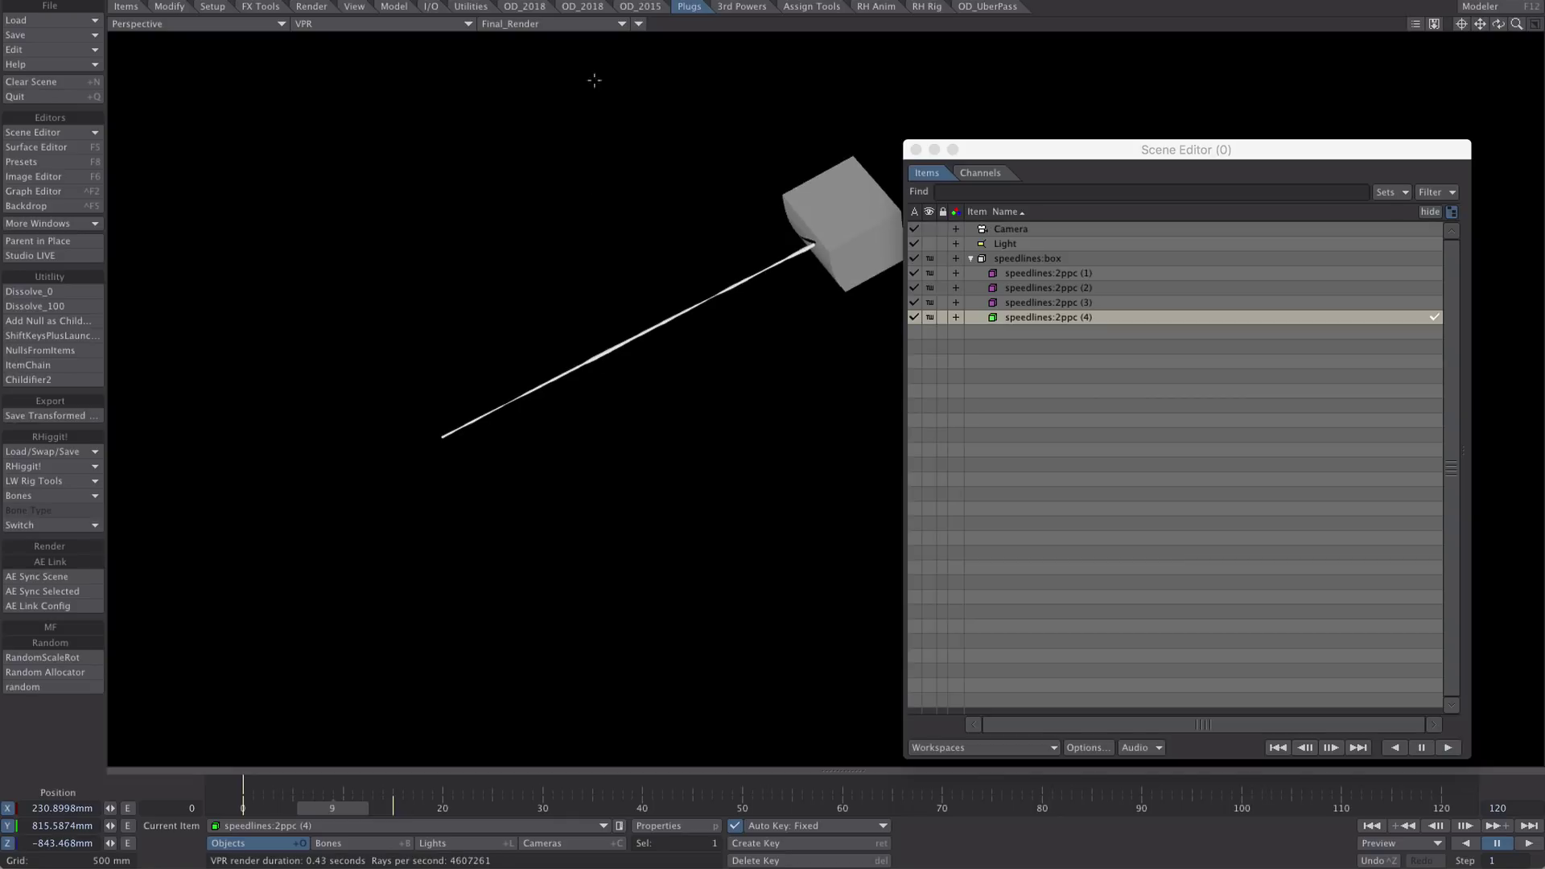
Set the viewport back to Textured Shaded Solid and make three clones of speedlines:2ppc (4).
left_click(380, 24)
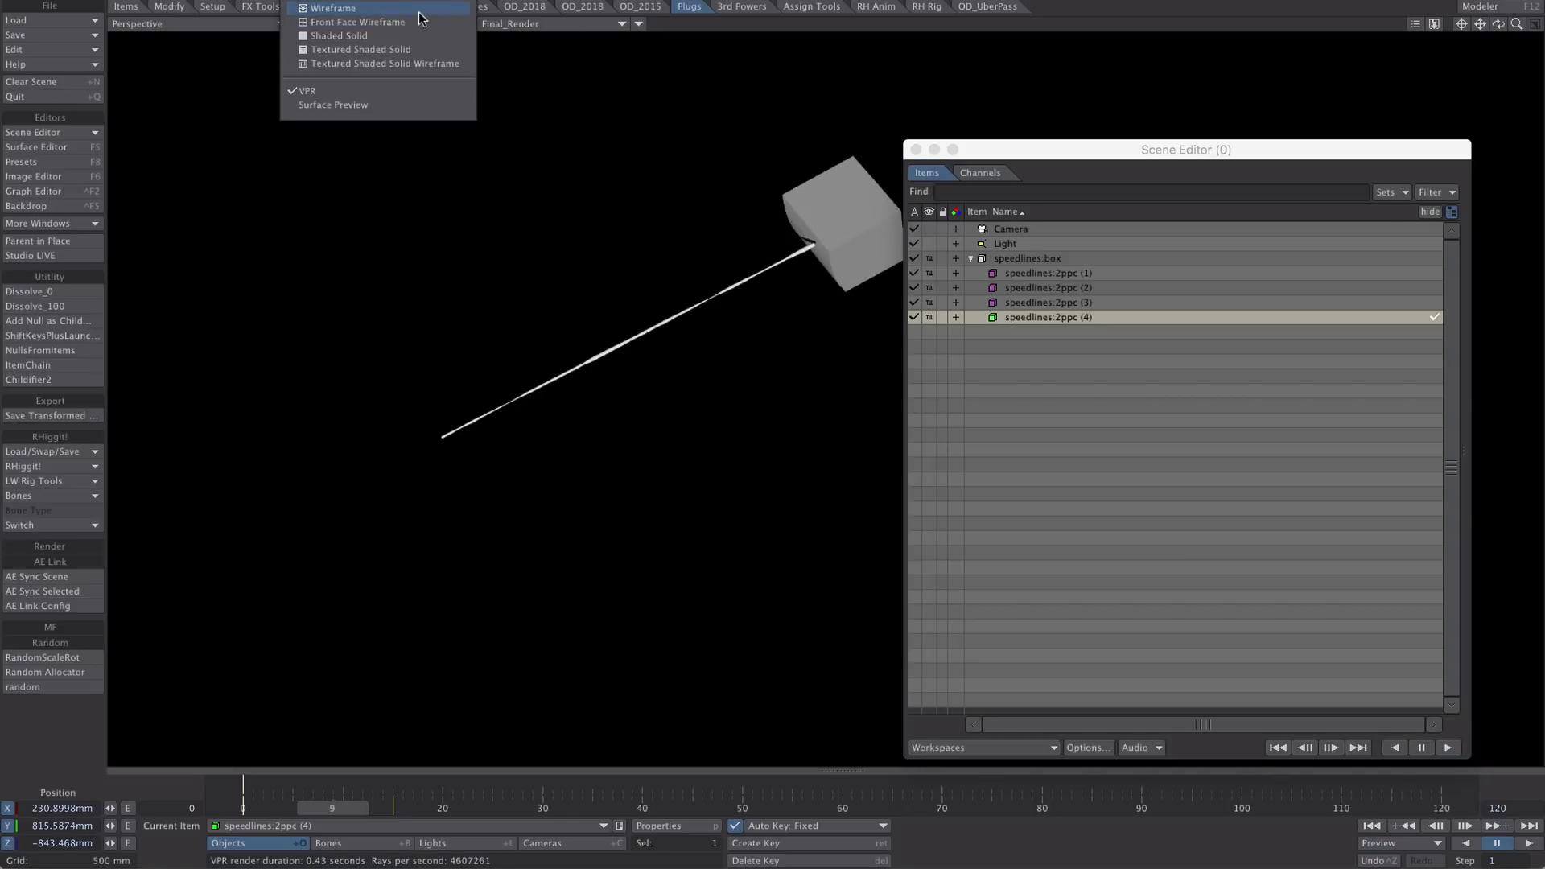
left_click(388, 50)
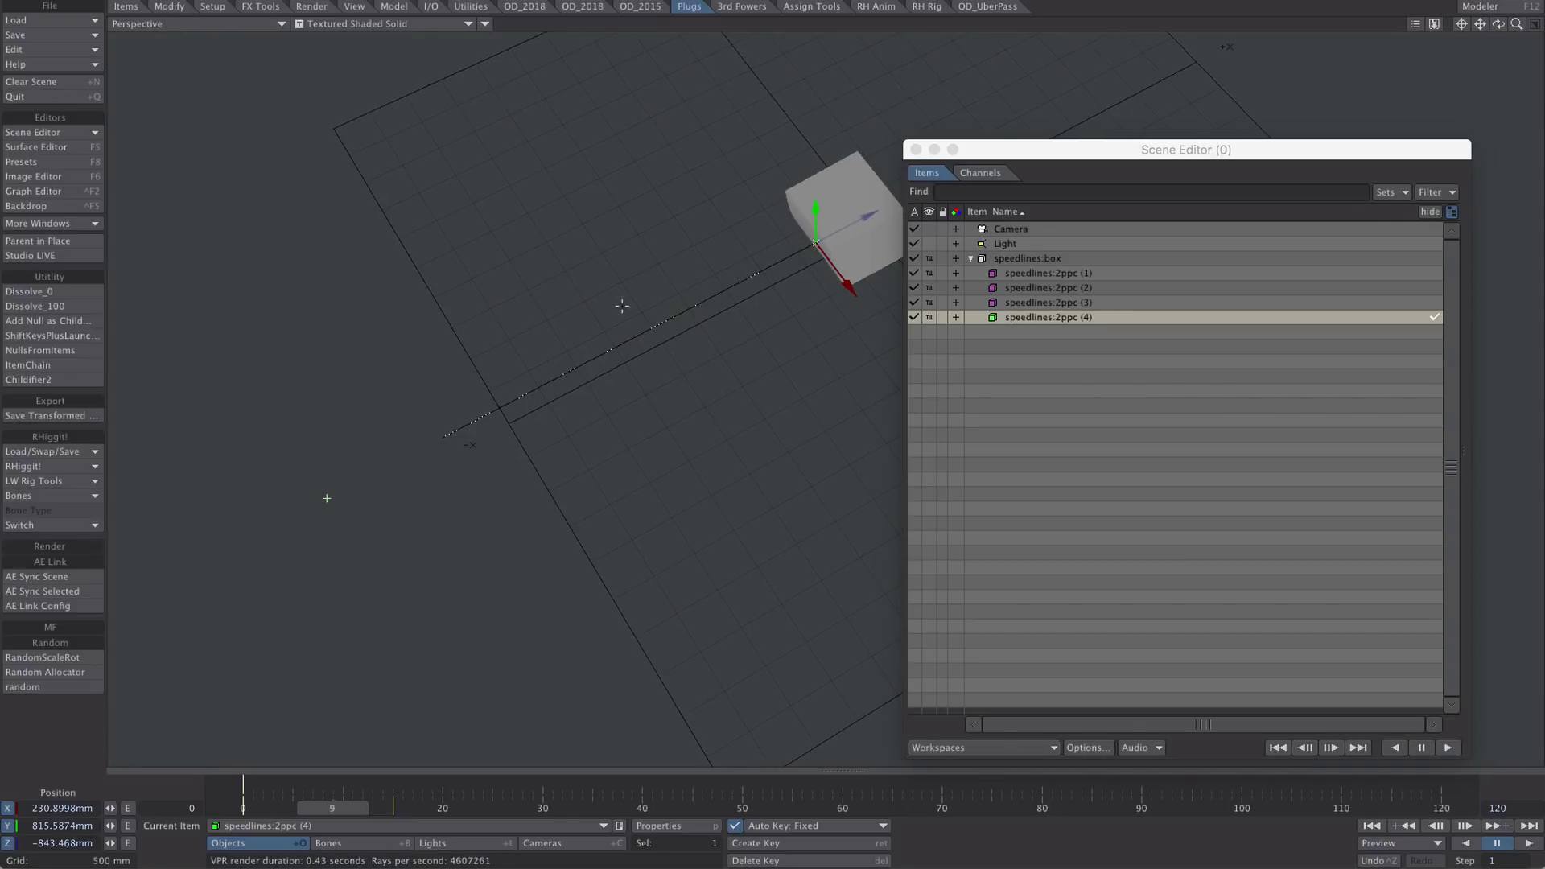
key("ctrl+c")
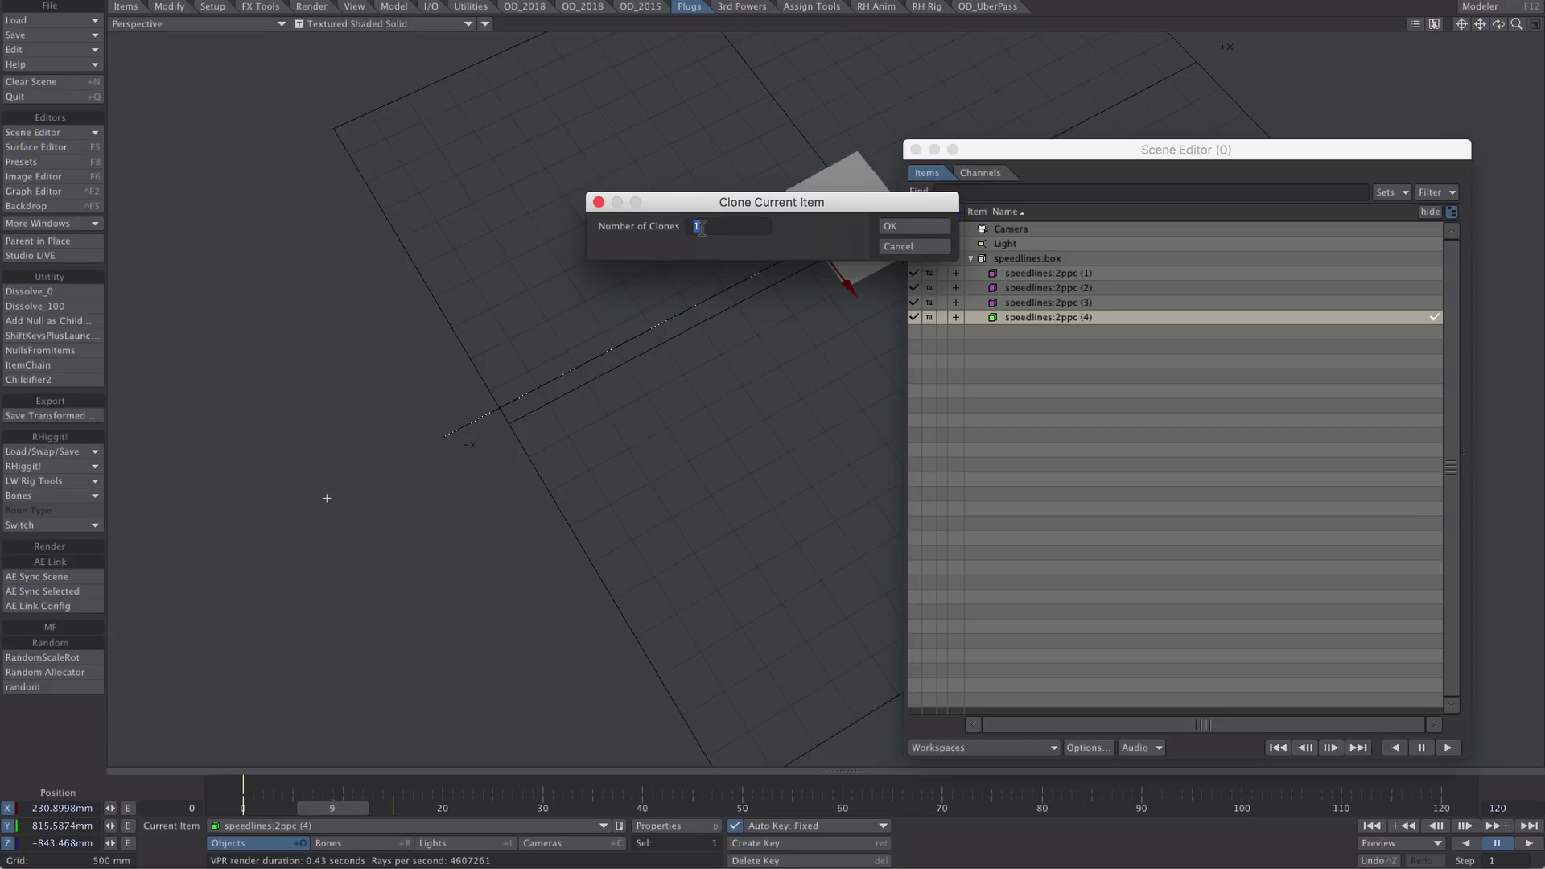
type("3")
key("Return")
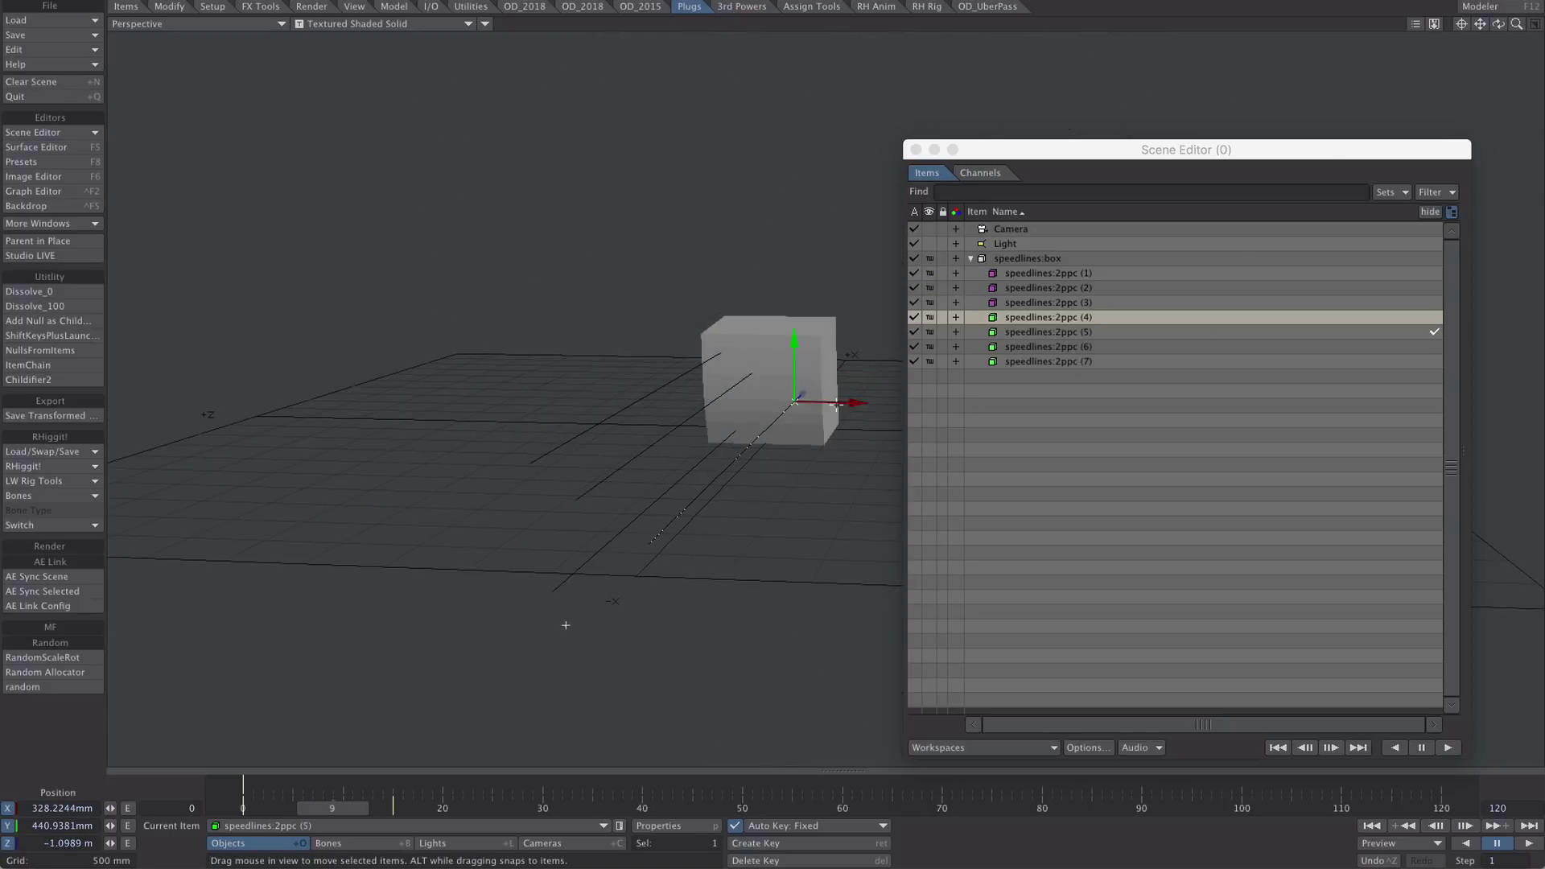
Move speedlines:2ppc (5) along X to about 275 mm at frame 8 with Auto Key set to Fixed.
mouse_move(566, 625)
left_mouse_down("alt")
mouse_move(479, 701)
mouse_move(434, 604)
left_mouse_up("alt")
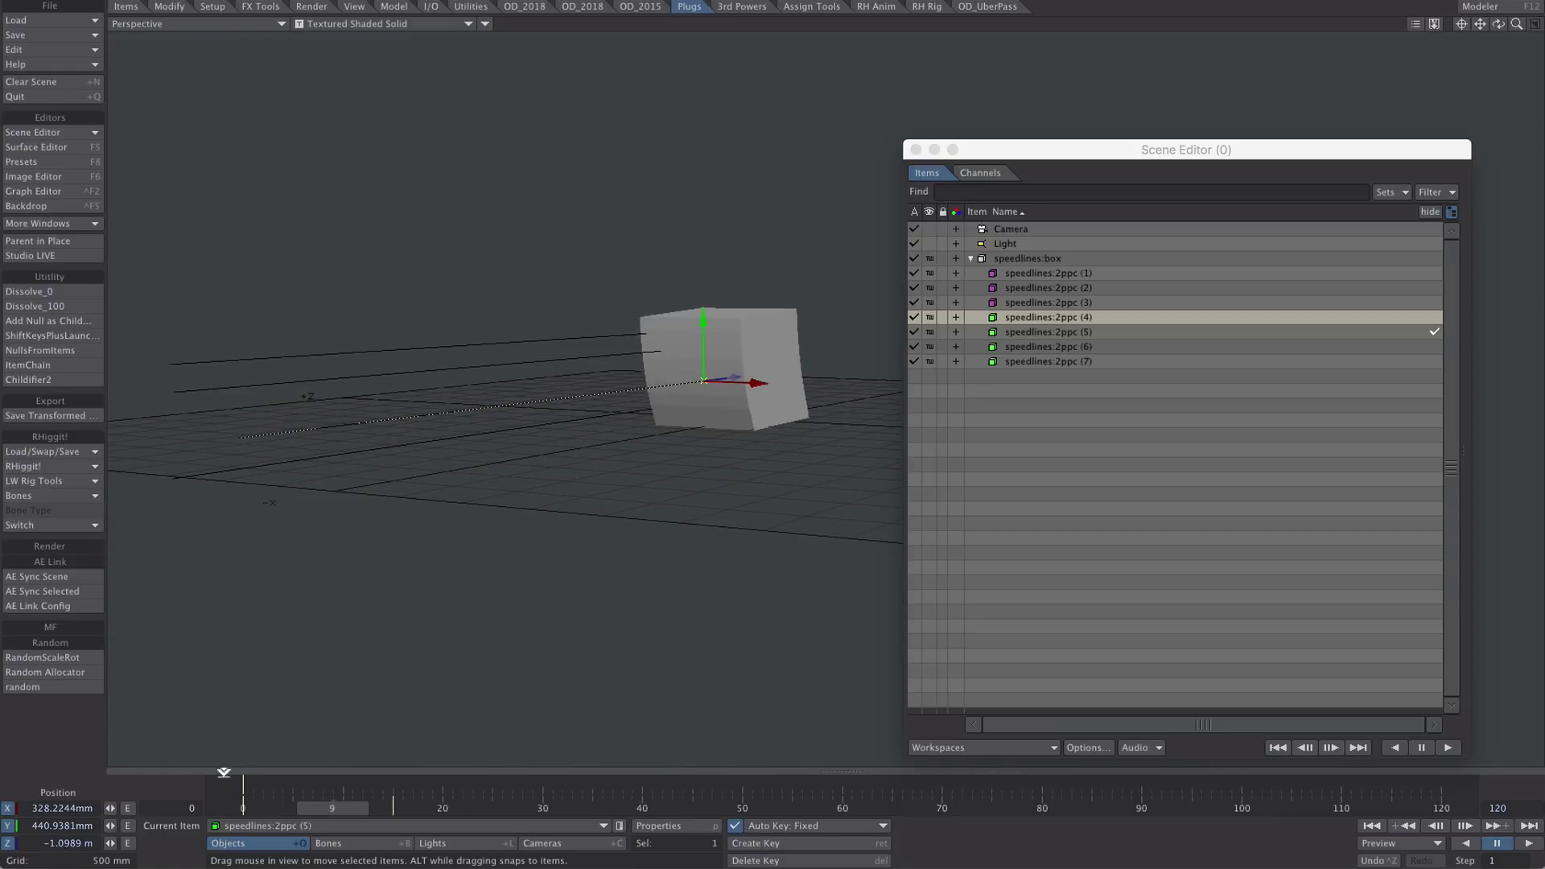
mouse_move(321, 809)
left_mouse_down()
mouse_move(411, 809)
mouse_move(311, 809)
left_mouse_up()
left_click(854, 826)
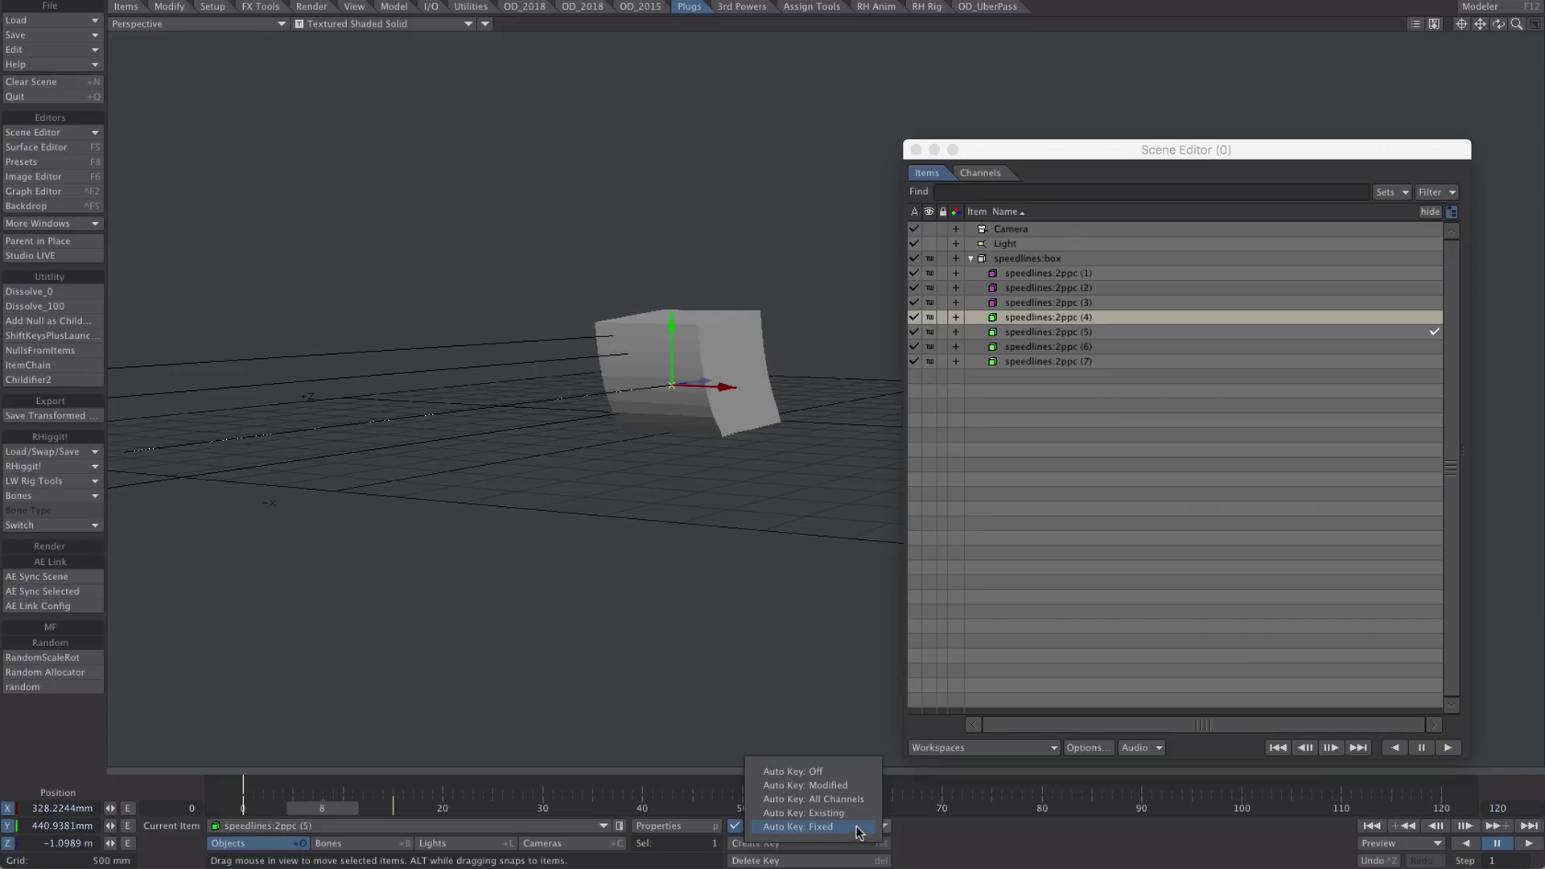
left_click(855, 829)
left_click_drag(756, 548, 680, 346, "alt")
left_click_drag(733, 525, 730, 474)
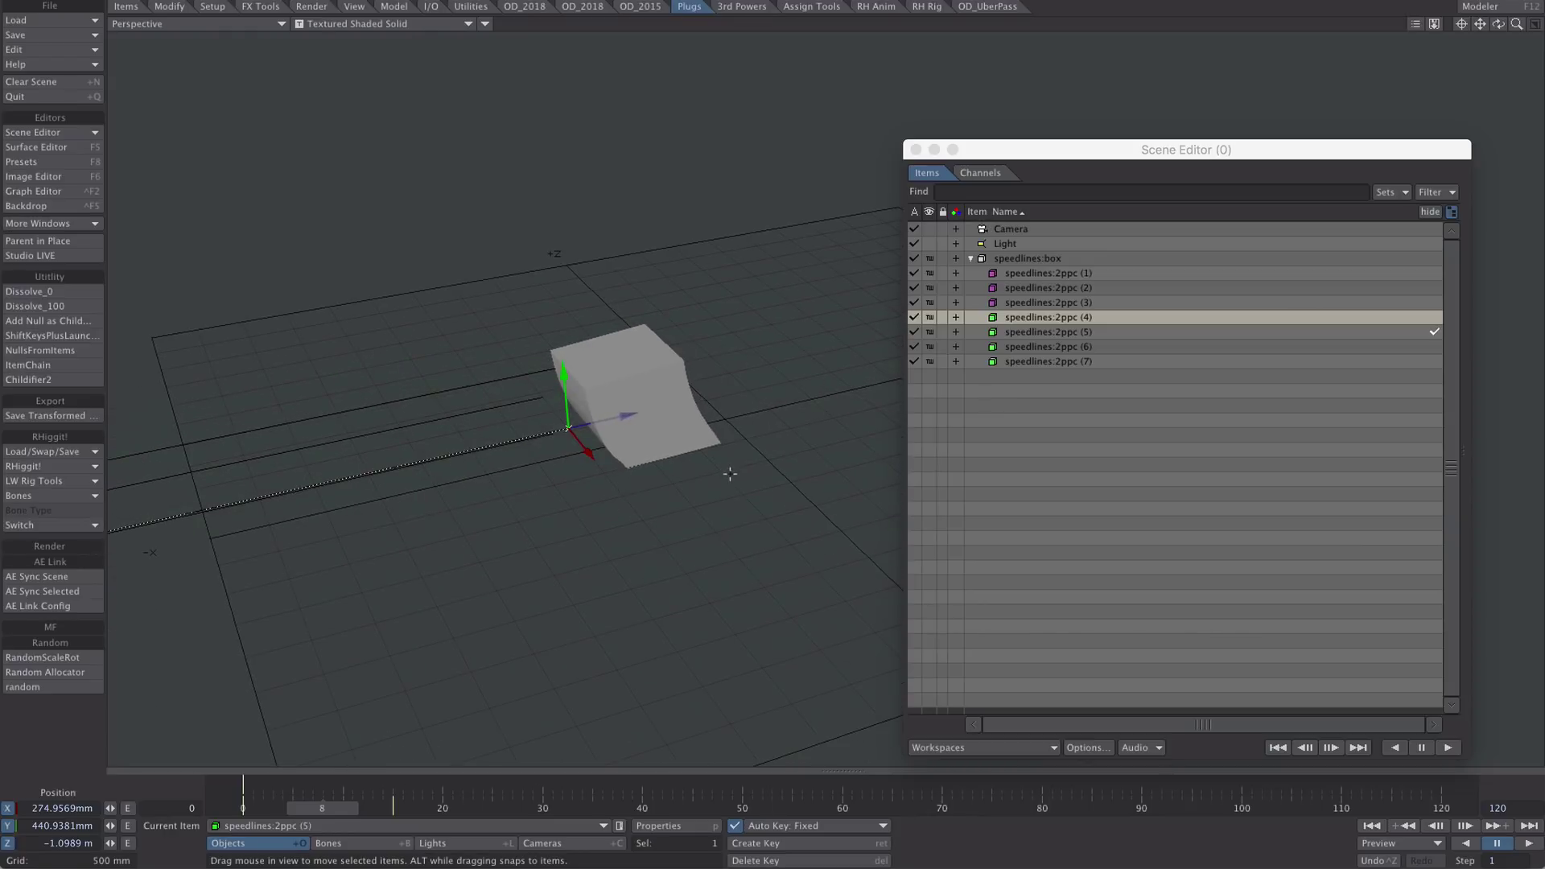
left_click_drag(592, 515, 665, 515, "alt+shift")
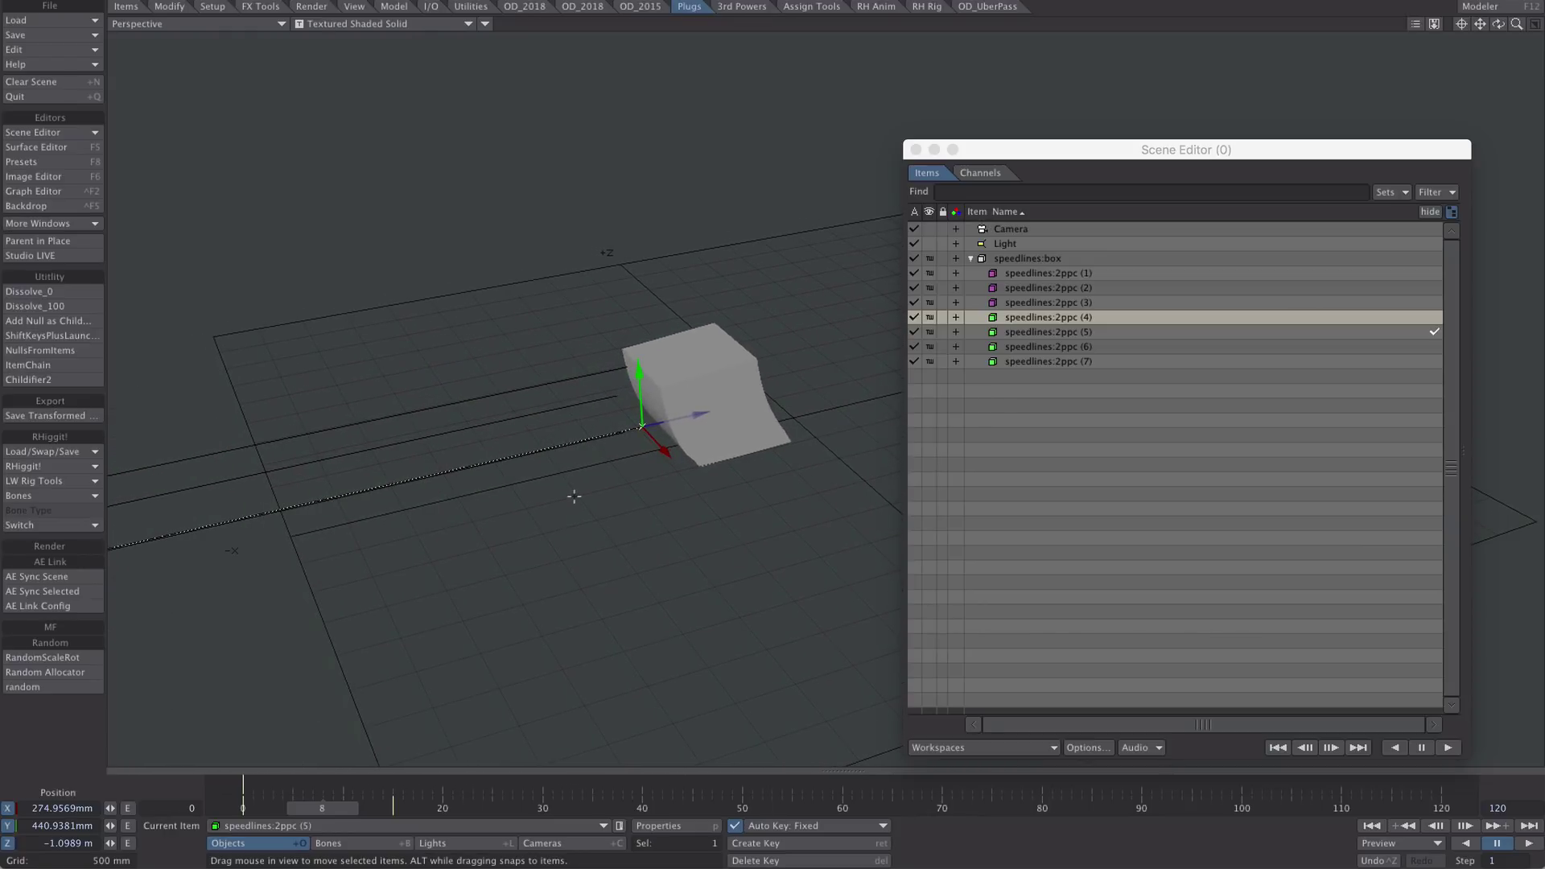
Inspect the speed lines around frames 8 and 9 in Textured Shaded Solid Wireframe and in VPR.
left_click(360, 23)
left_click(321, 58)
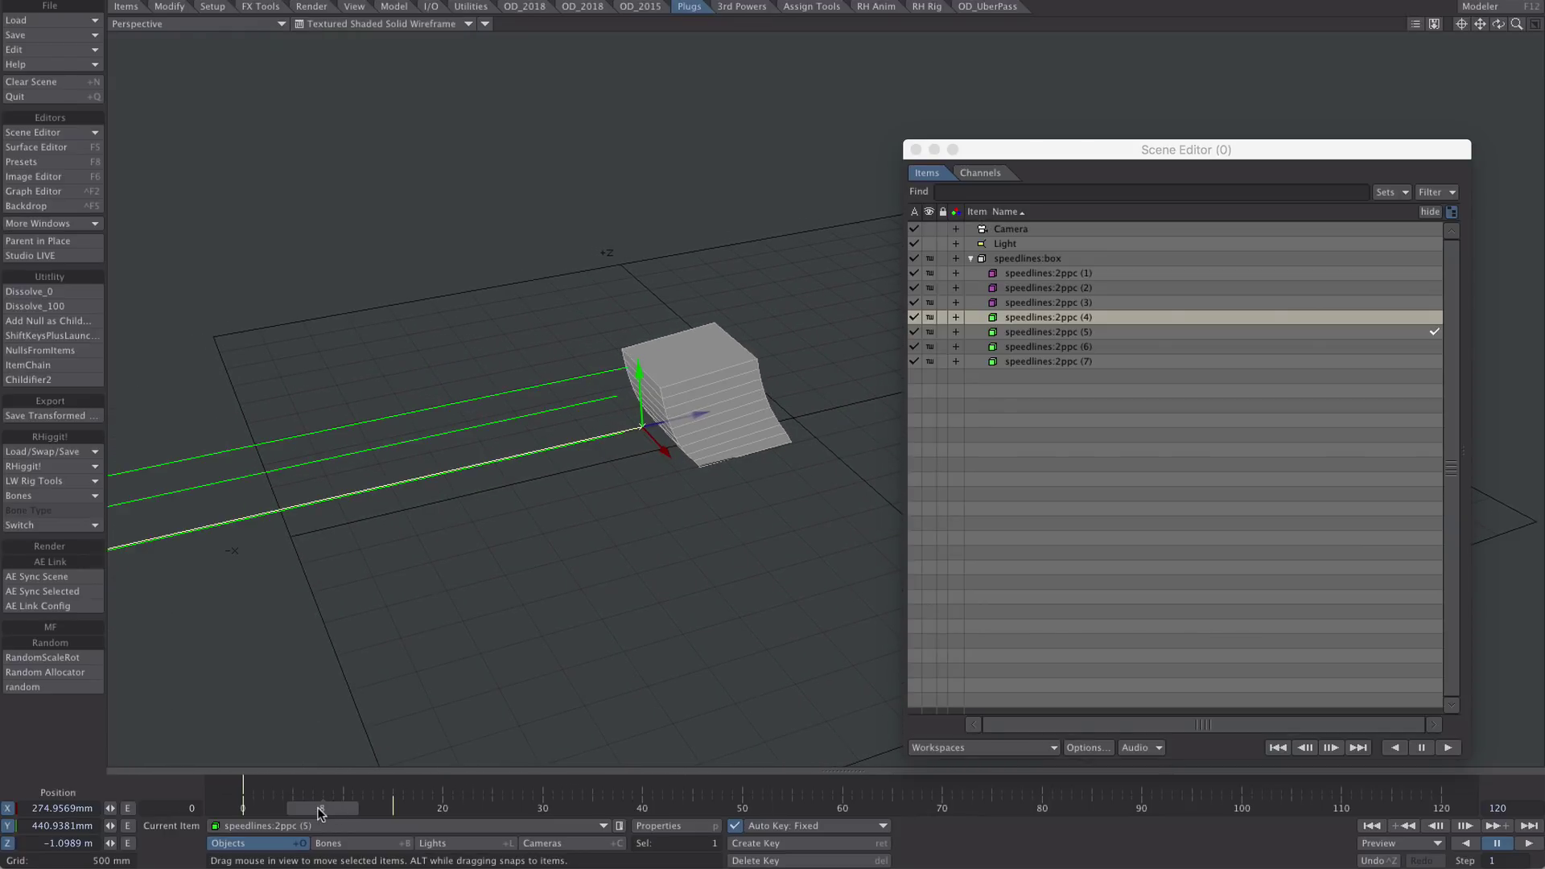
left_click_drag(317, 807, 332, 807)
left_click(360, 24)
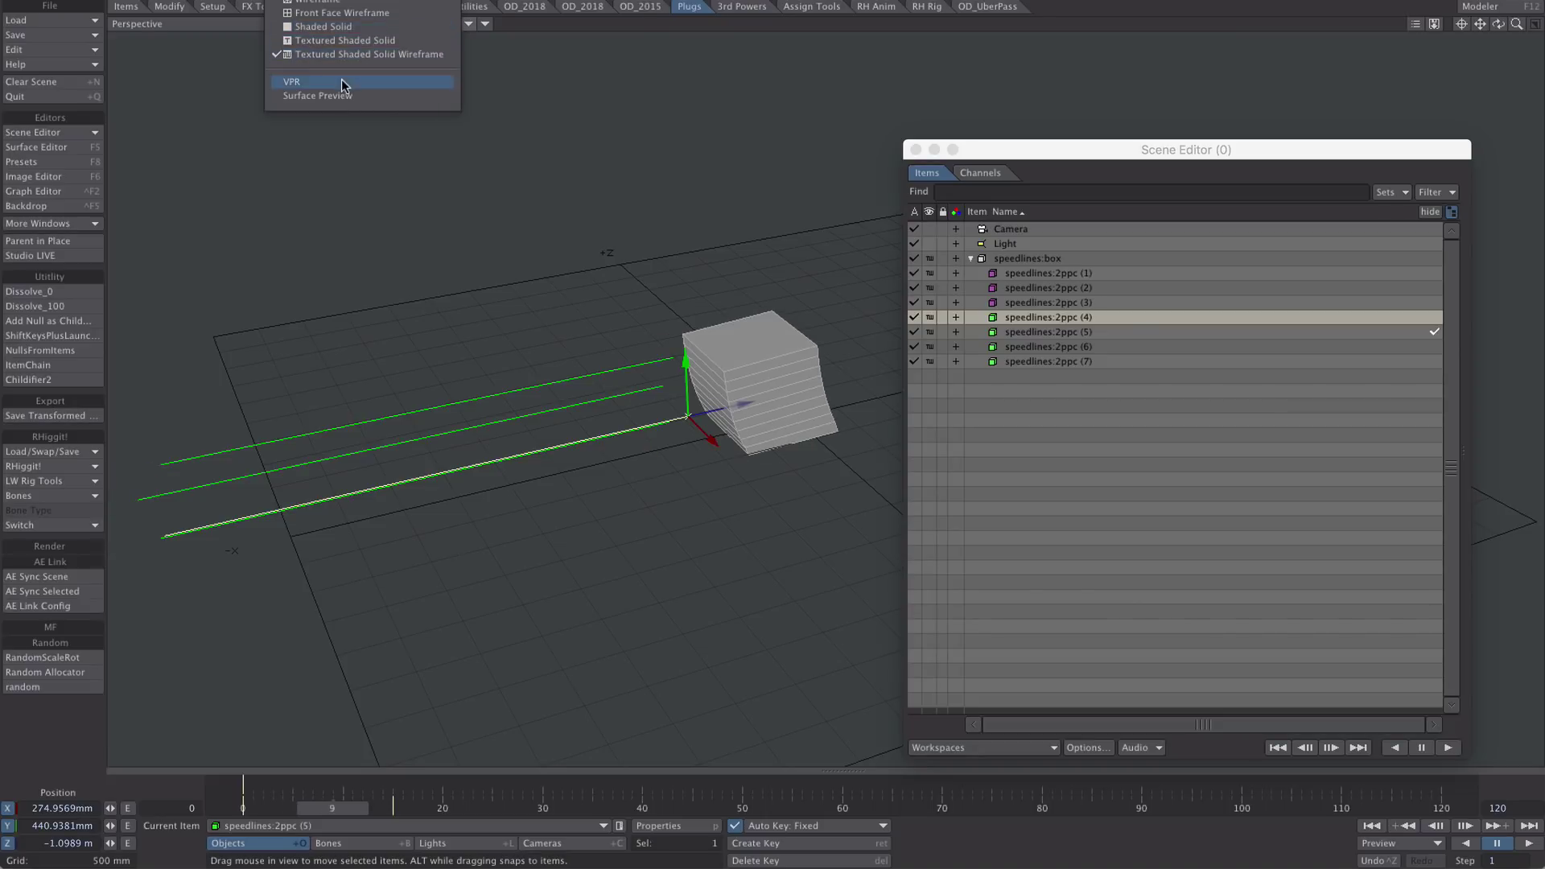
left_click(341, 82)
mouse_move(331, 808)
left_mouse_down()
mouse_move(252, 808)
mouse_move(442, 808)
mouse_move(322, 808)
left_mouse_up()
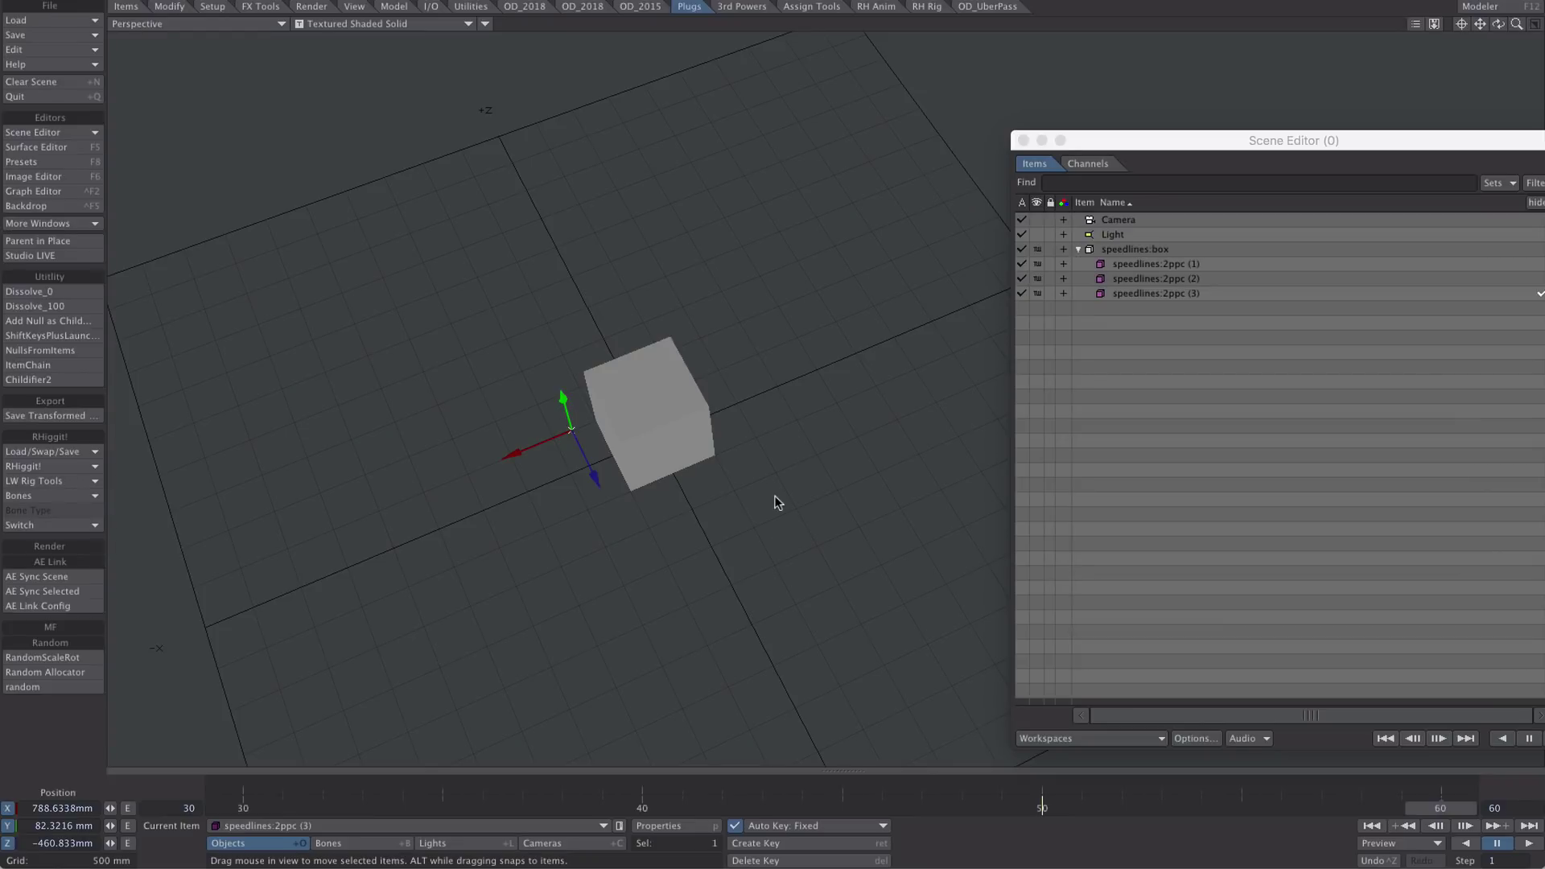
Go to frame 38 and preview the curved speed lines around the rotating box in VPR.
left_click_drag(722, 461, 797, 434, "ctrl+alt")
mouse_move(899, 810)
left_mouse_down()
mouse_move(283, 810)
mouse_move(882, 809)
mouse_move(322, 809)
mouse_move(829, 816)
left_mouse_up()
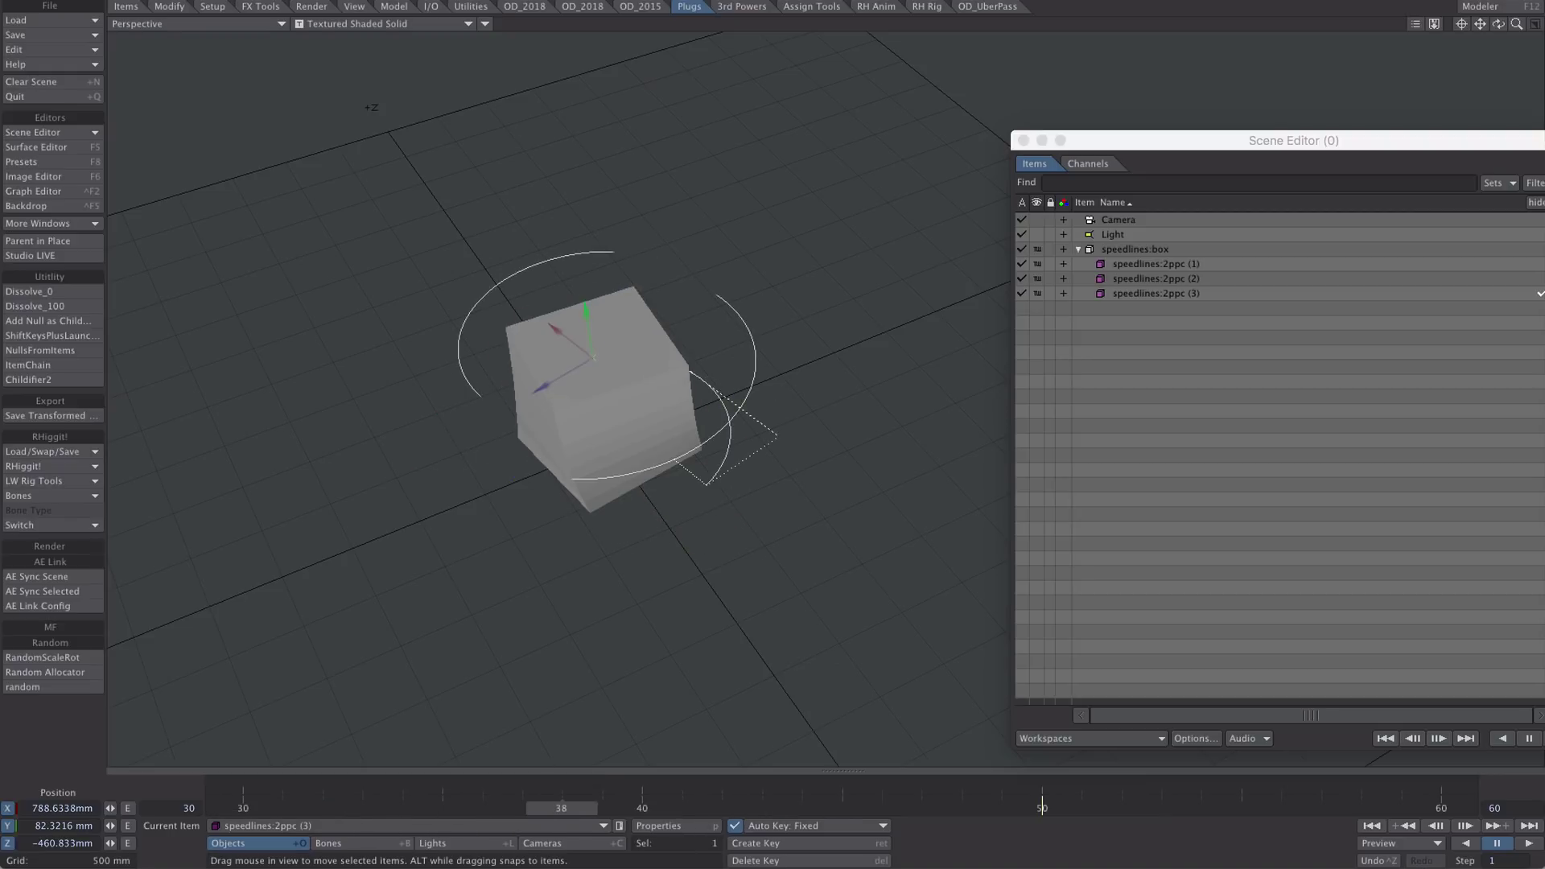
left_click(382, 24)
left_click(367, 78)
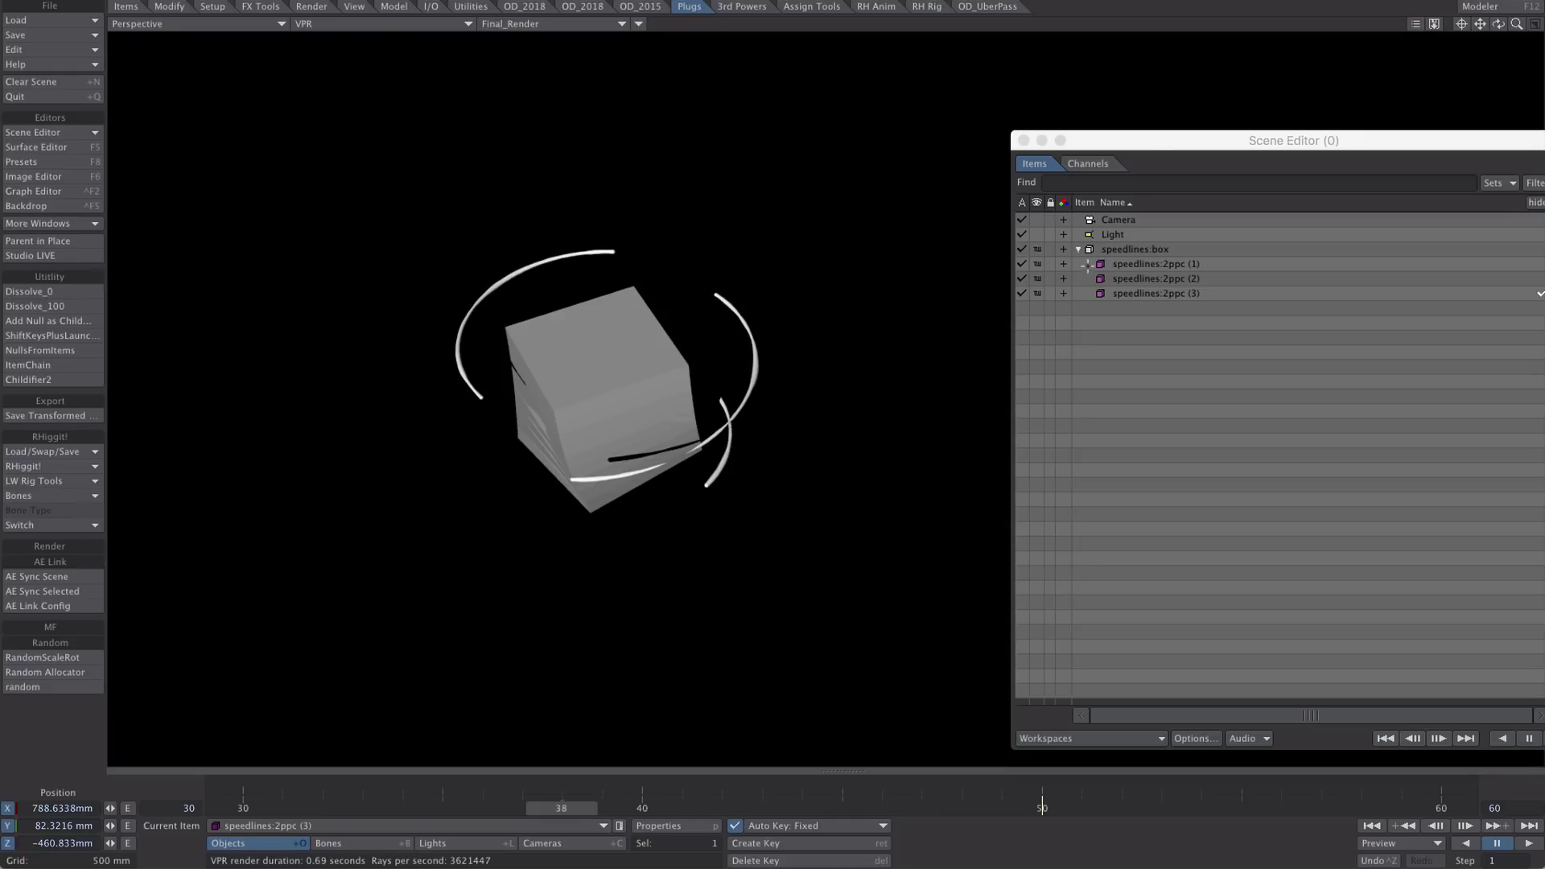
Select speedlines:2ppc (1) and overlay the OpenGL grid and item handles on the VPR preview.
left_click(1156, 264)
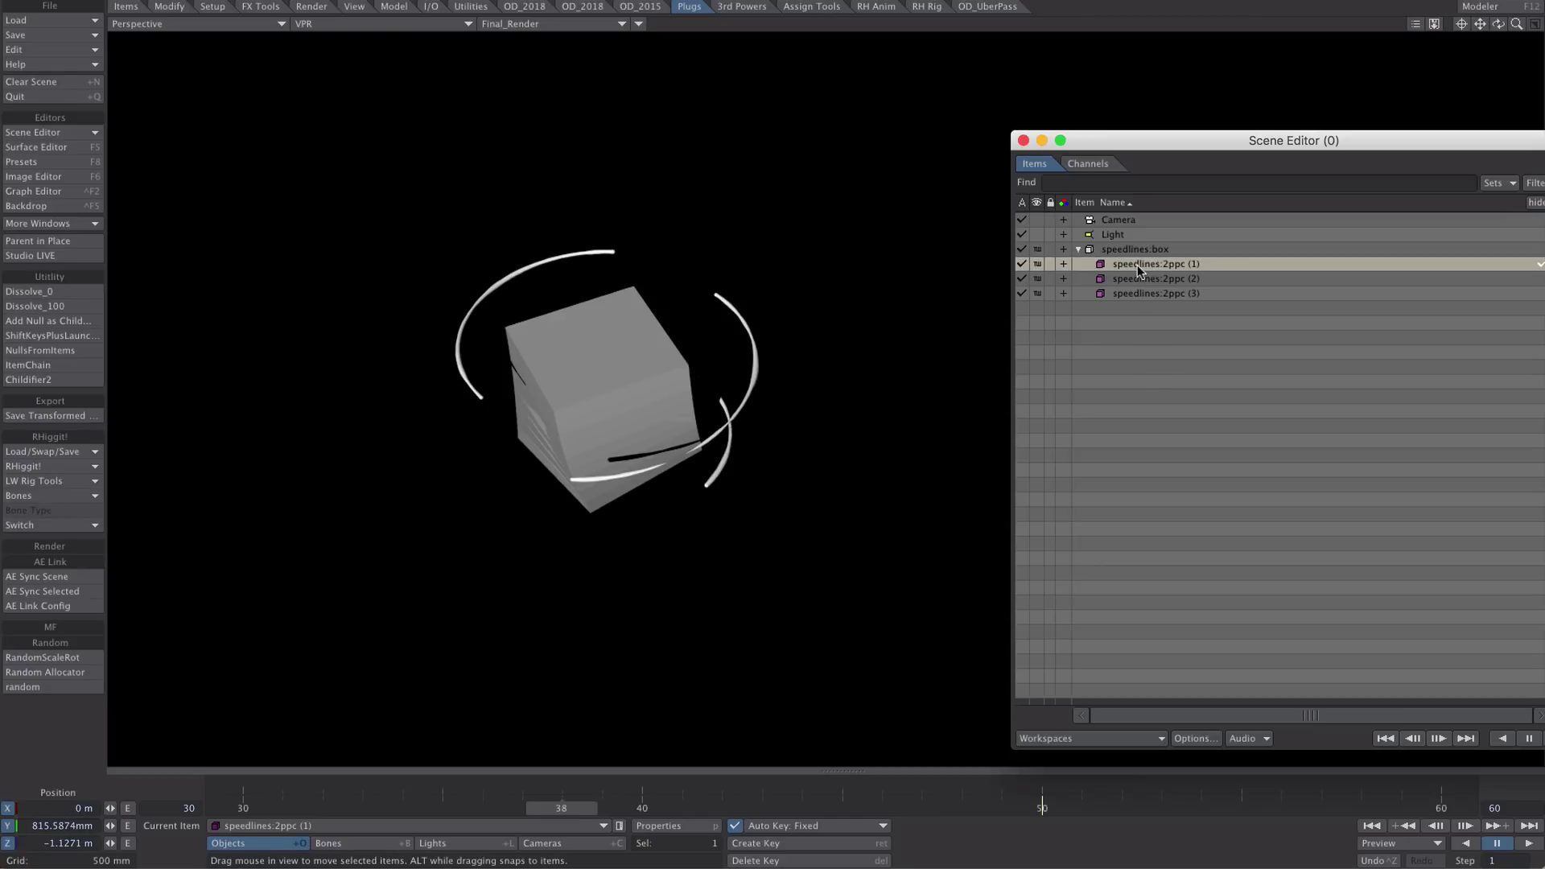
left_click(642, 24)
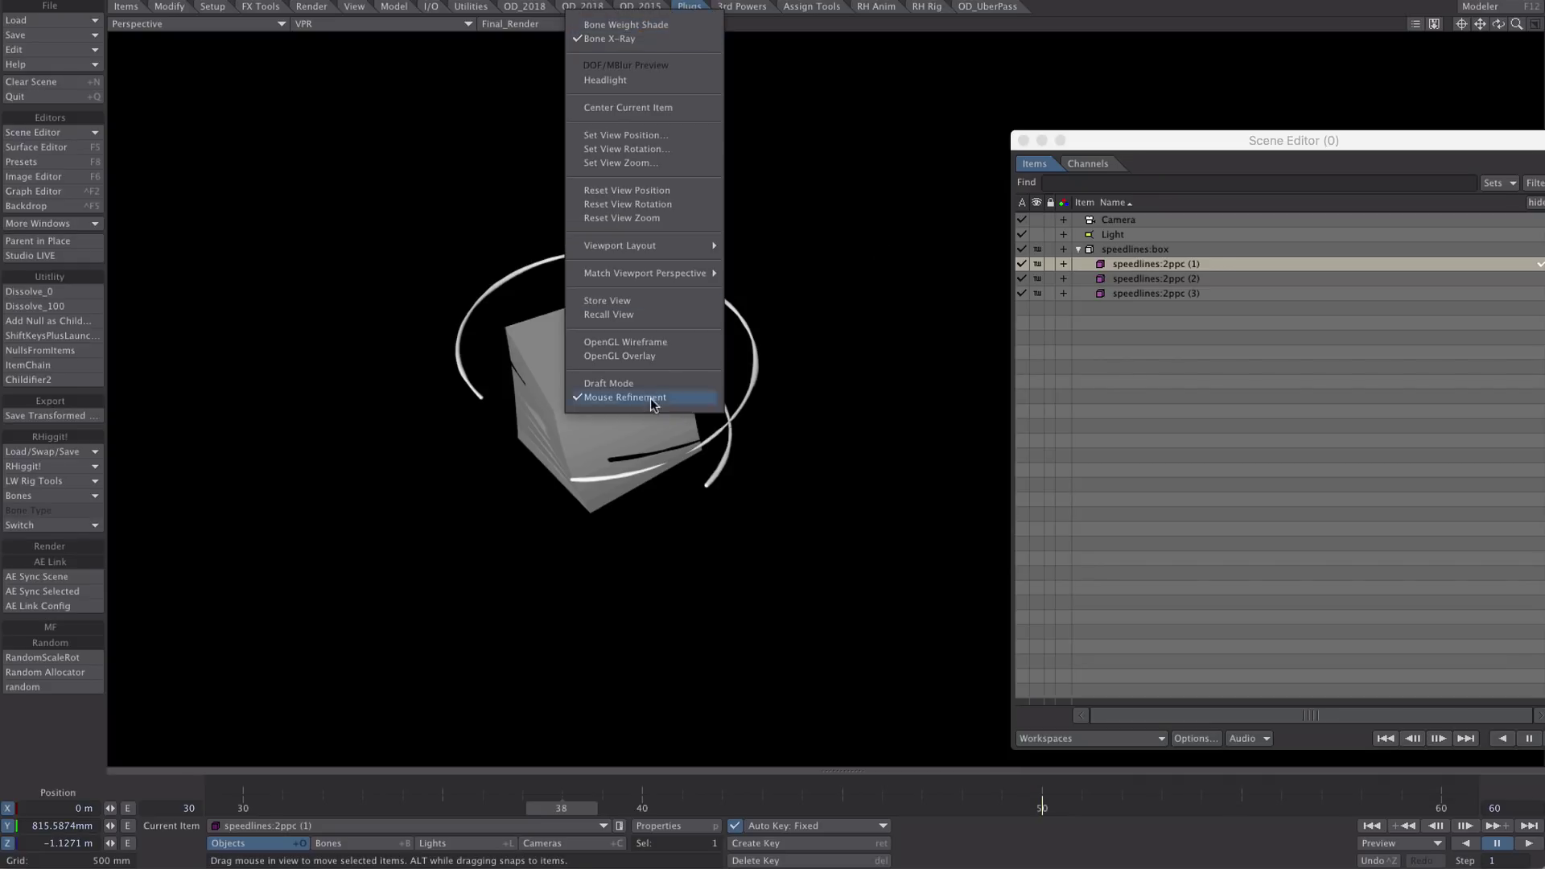
left_click(650, 343)
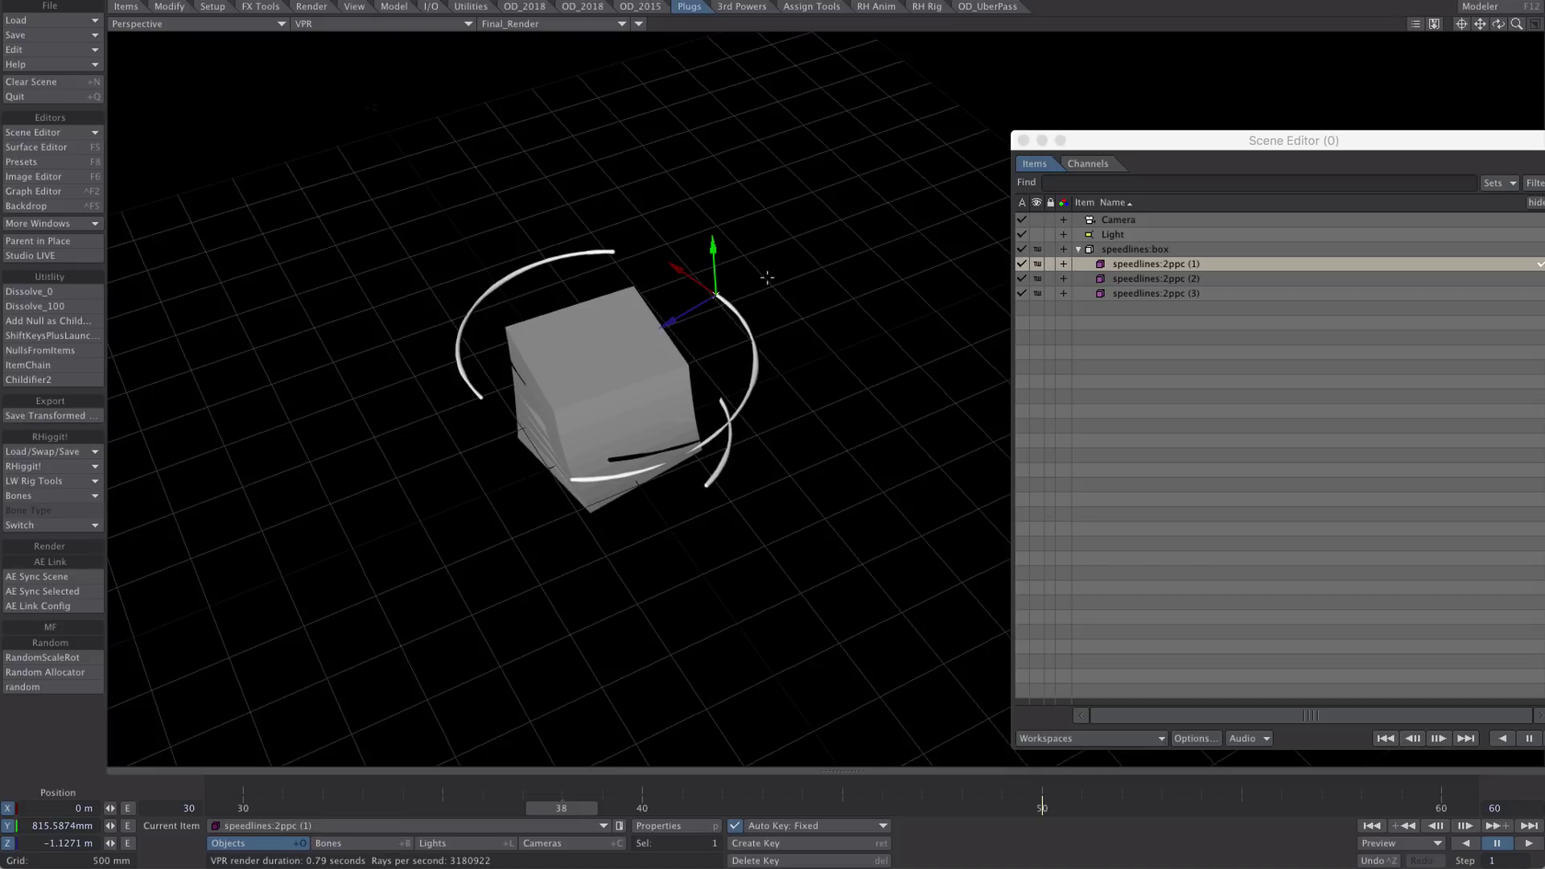
Deactivate speedlines:2ppc (2) and (3) in the scene and select speedlines:2ppc (1).
left_click(1197, 294)
left_click(1188, 278)
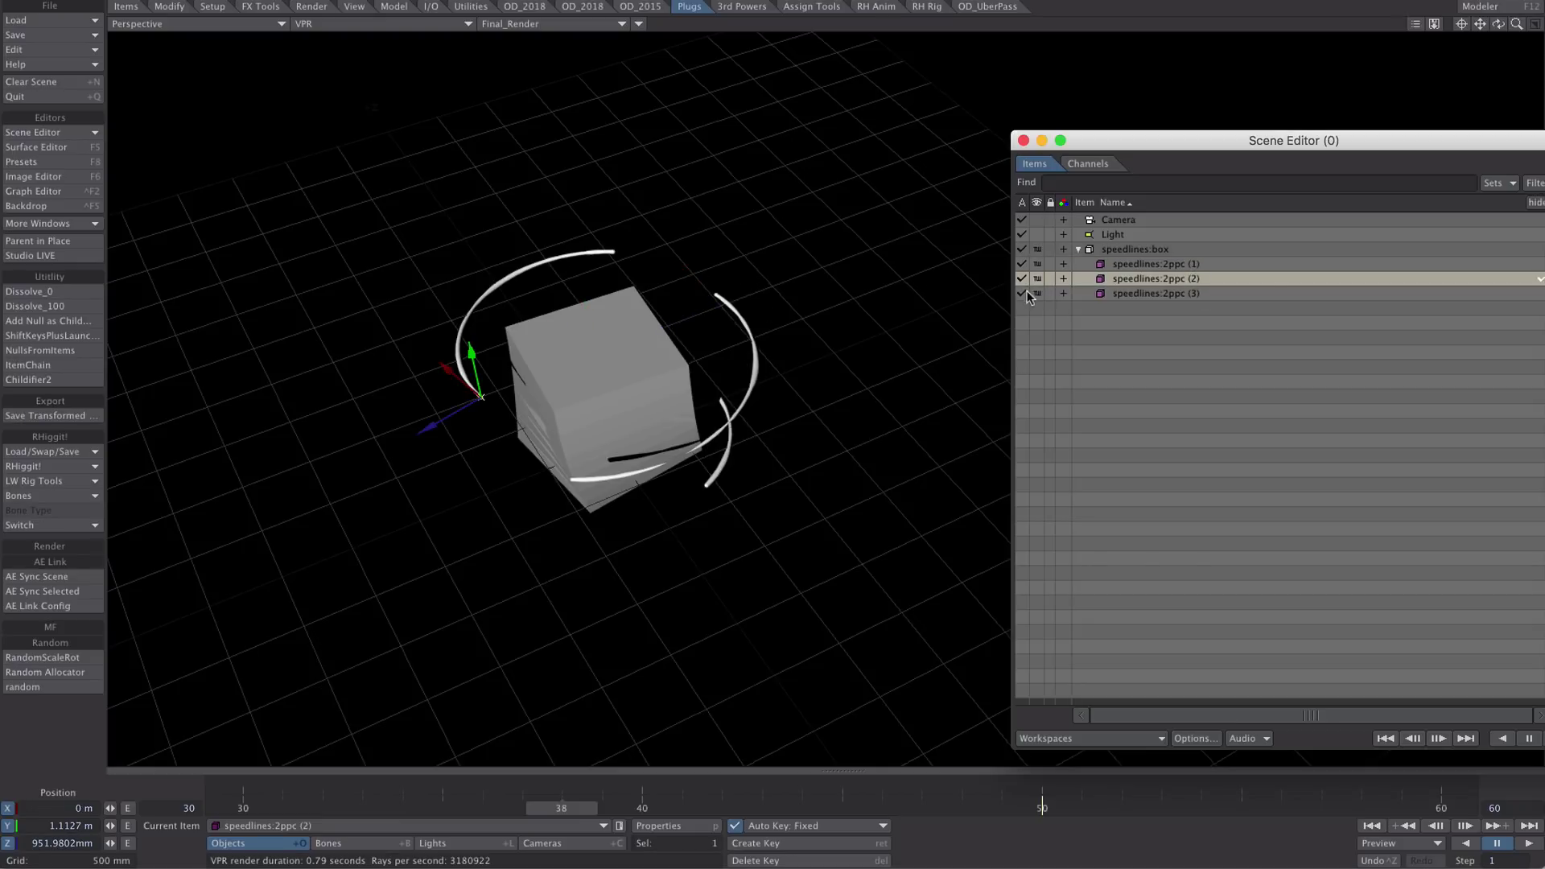
left_click(1142, 264)
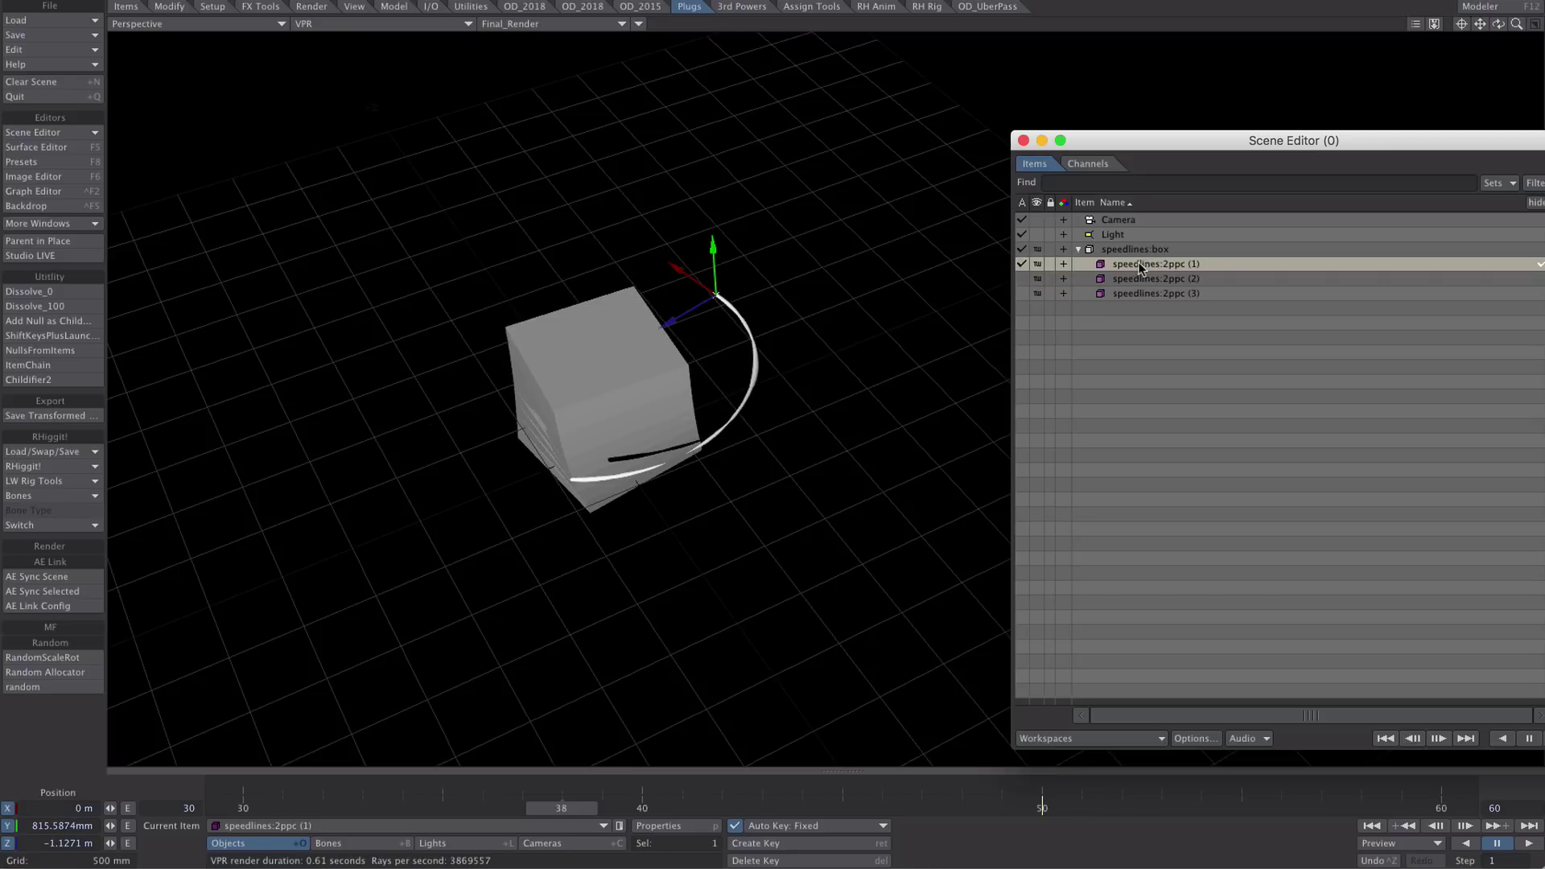
Set the viewport to Textured Shaded Solid and open FiberFX with its window clear of the box.
left_click(380, 24)
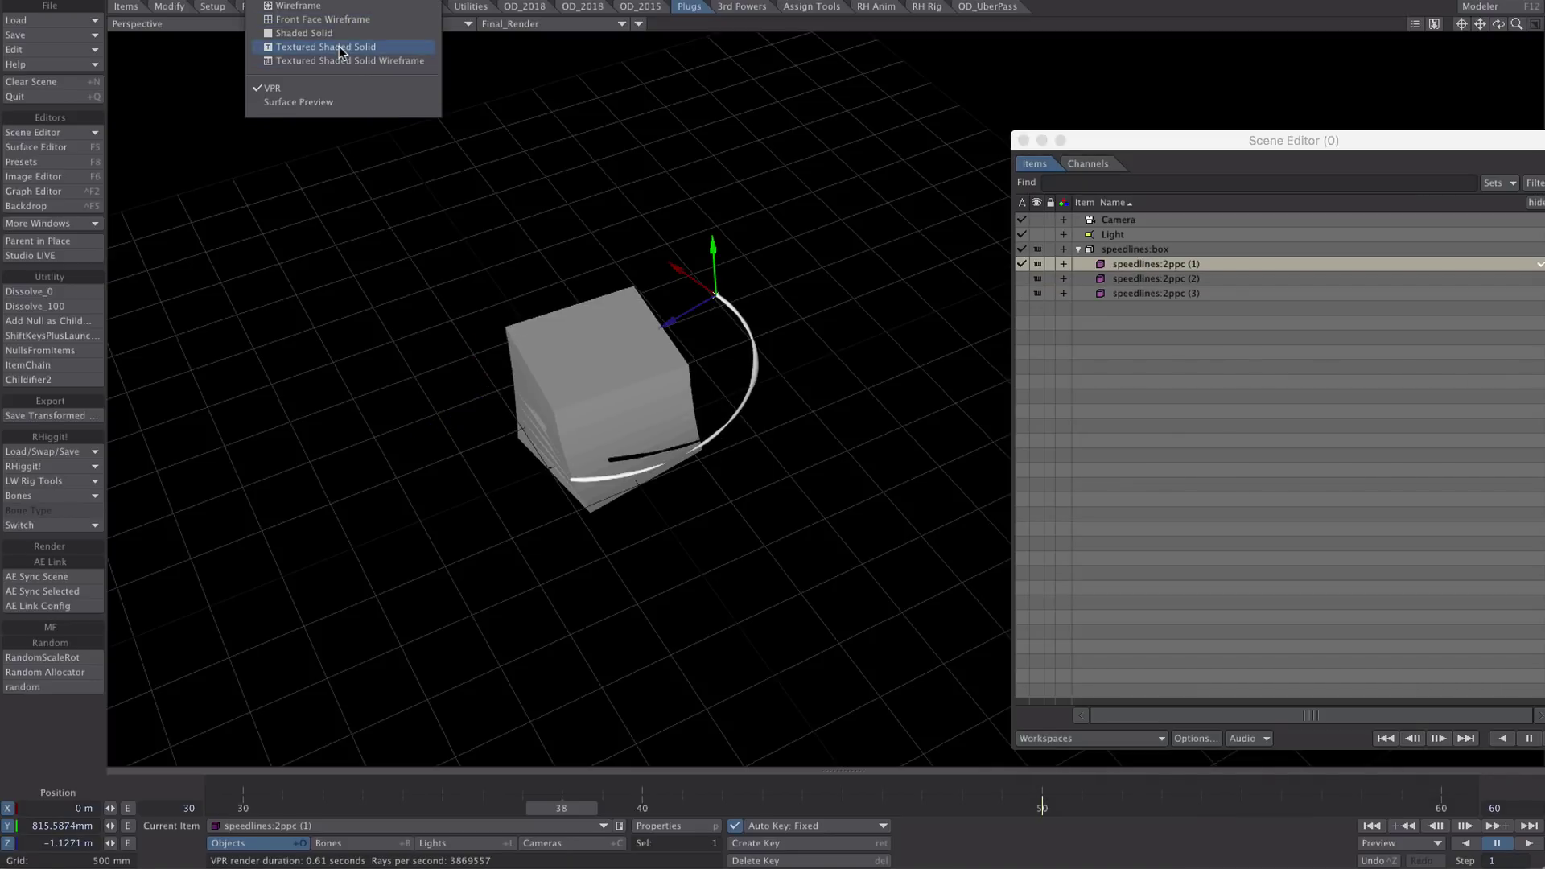
left_click(338, 47)
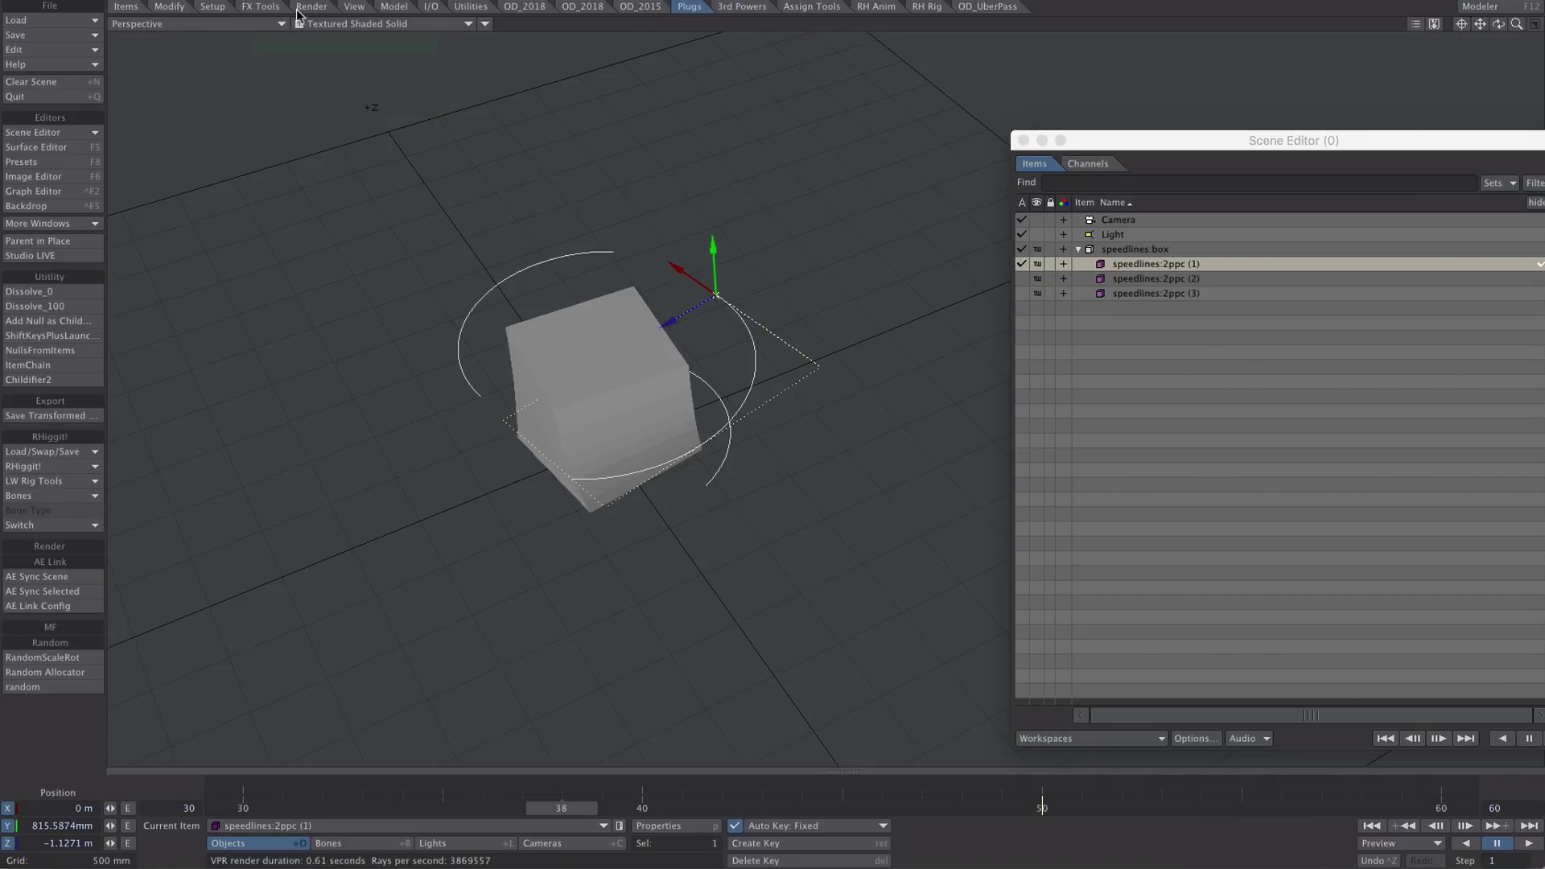
left_click(260, 6)
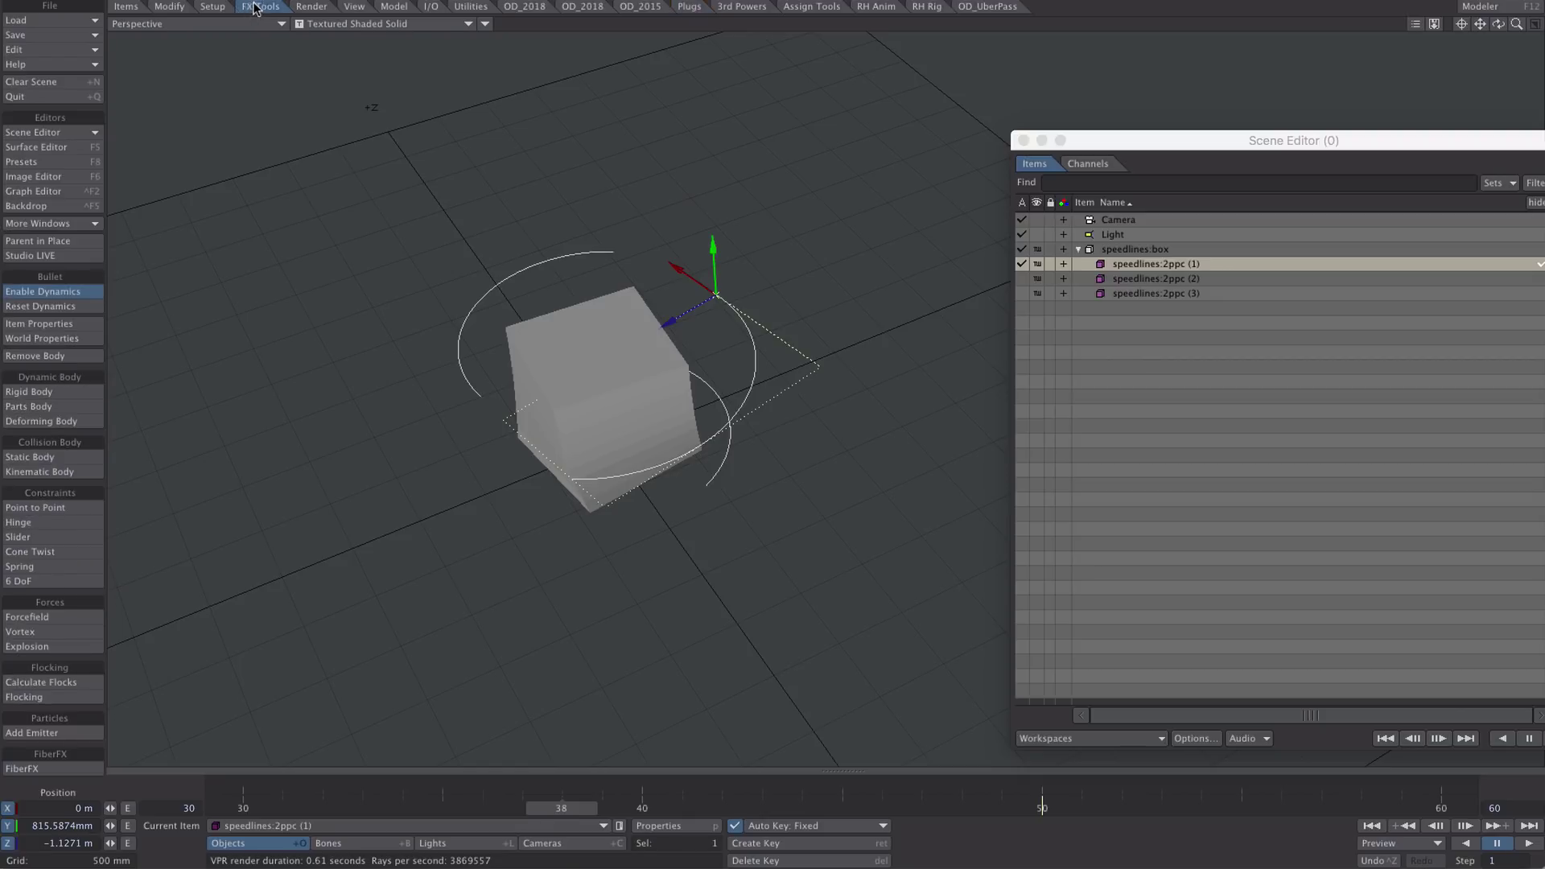
left_click(37, 770)
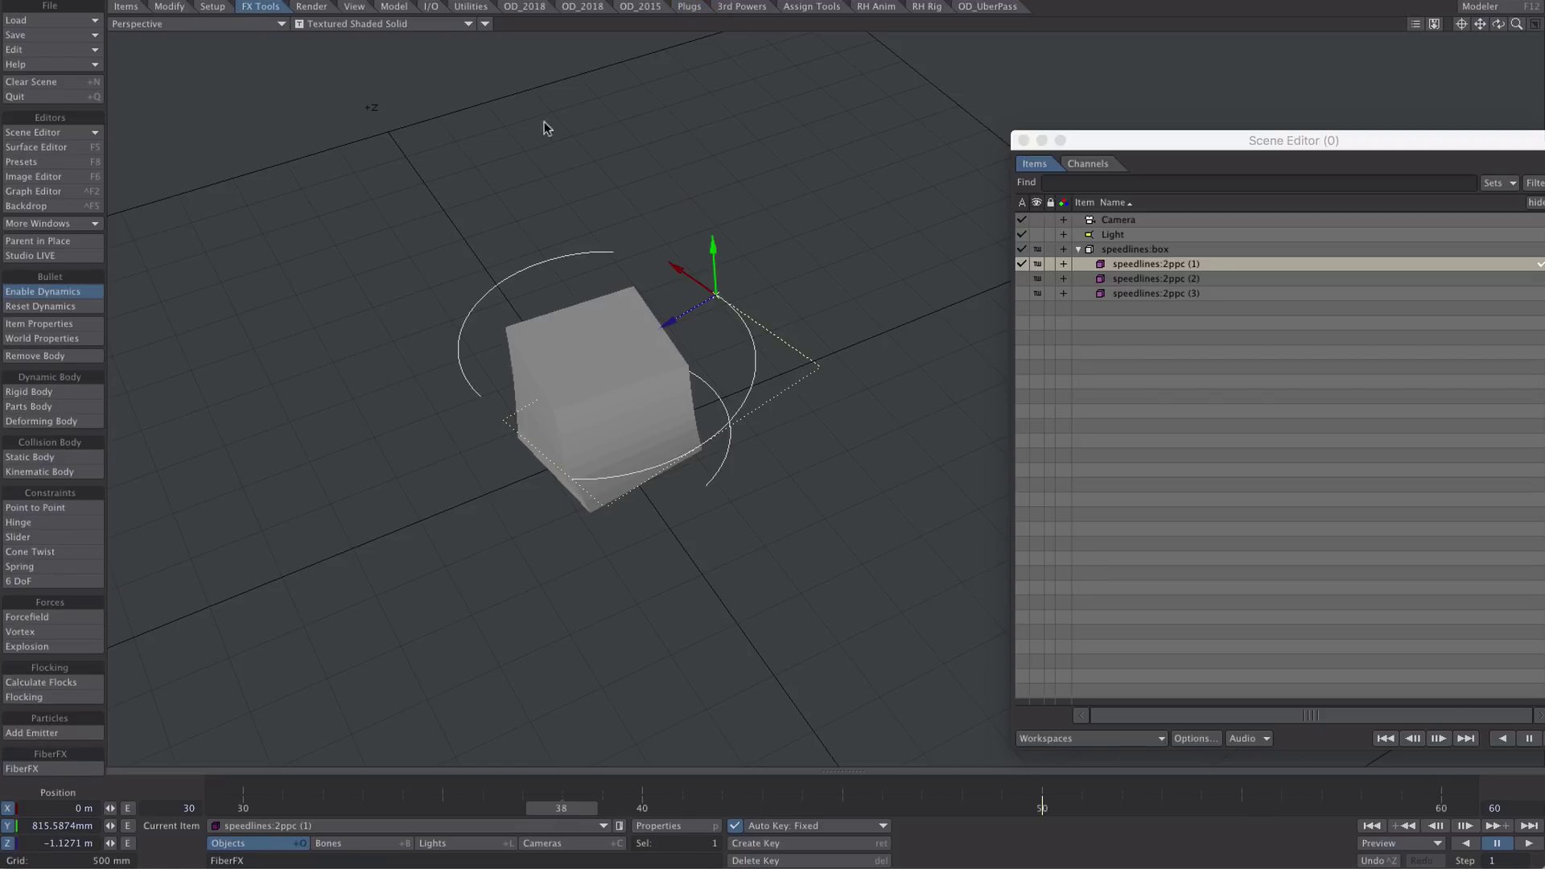
left_click_drag(1293, 520, 1190, 319)
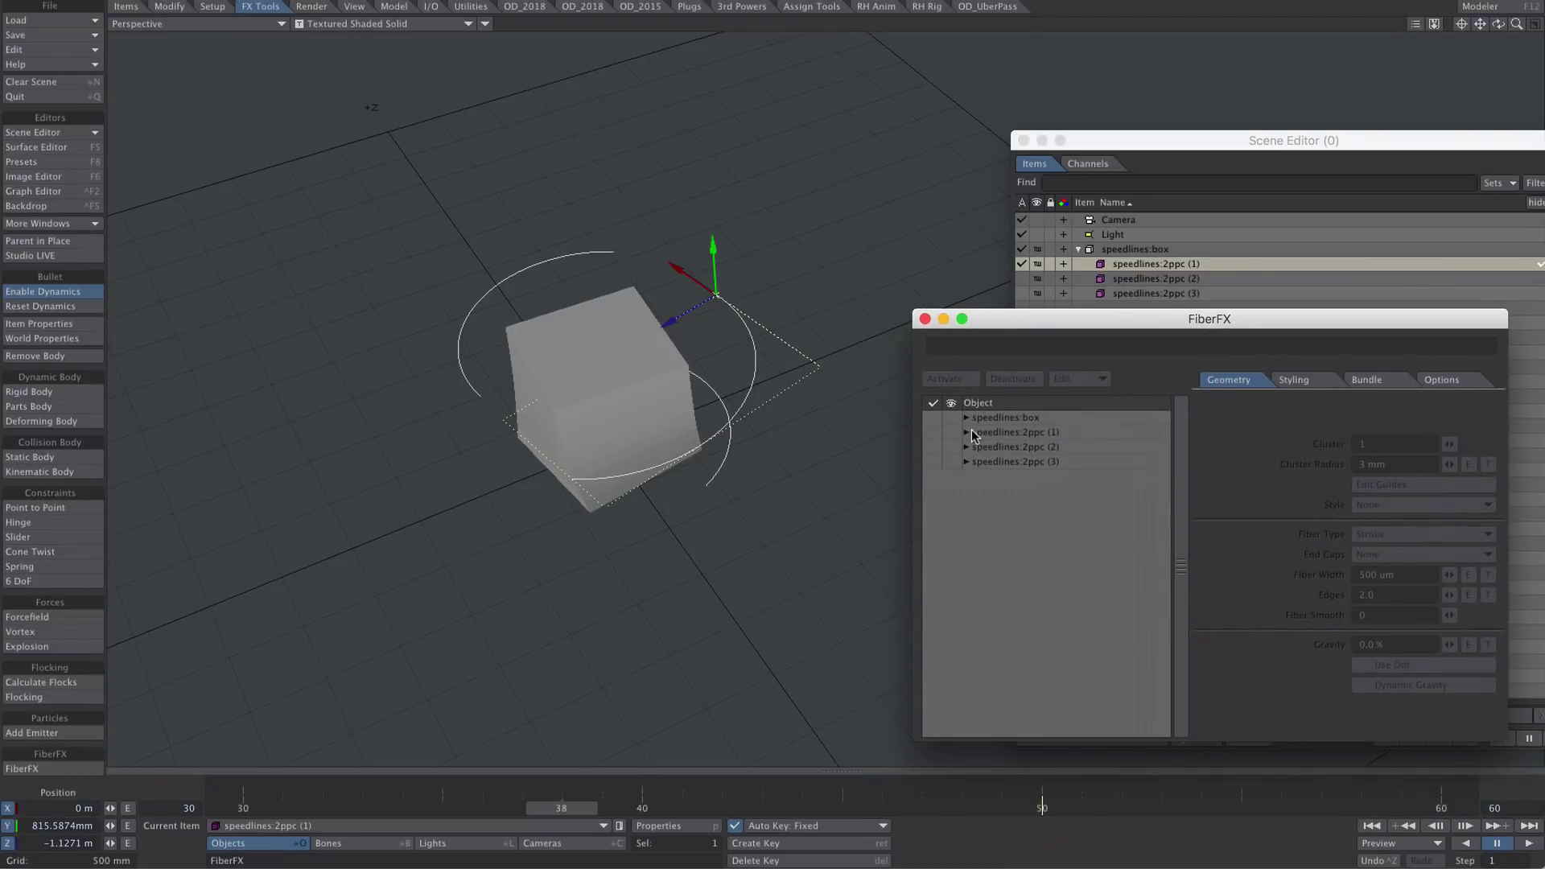
Activate FiberFX on speedlines:2ppc (1) and turn on its fiber display in the viewport.
left_click(1036, 434)
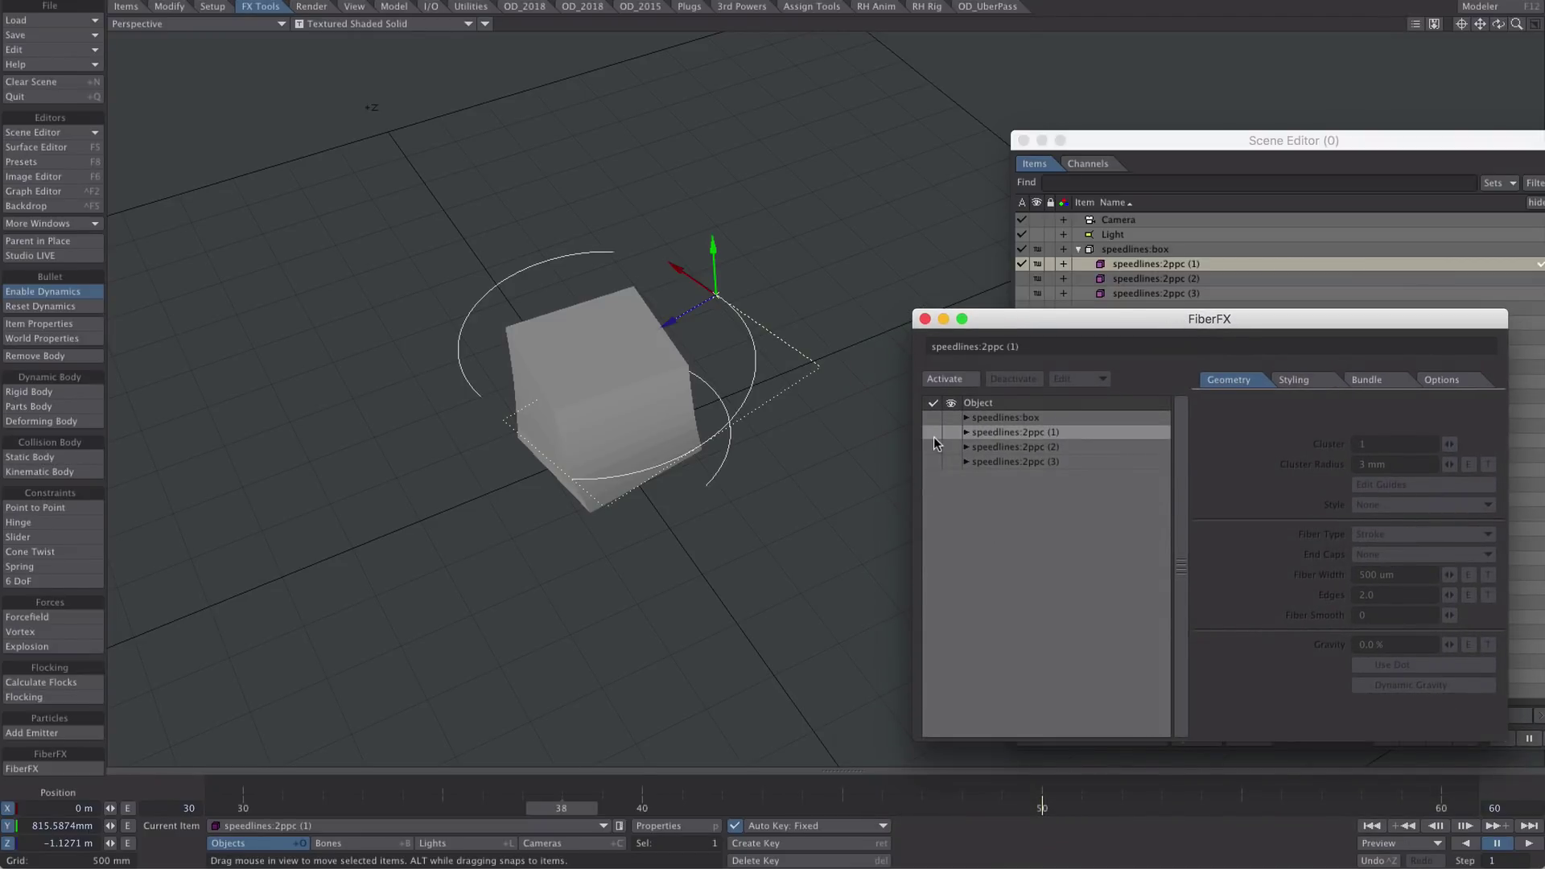
left_click(944, 379)
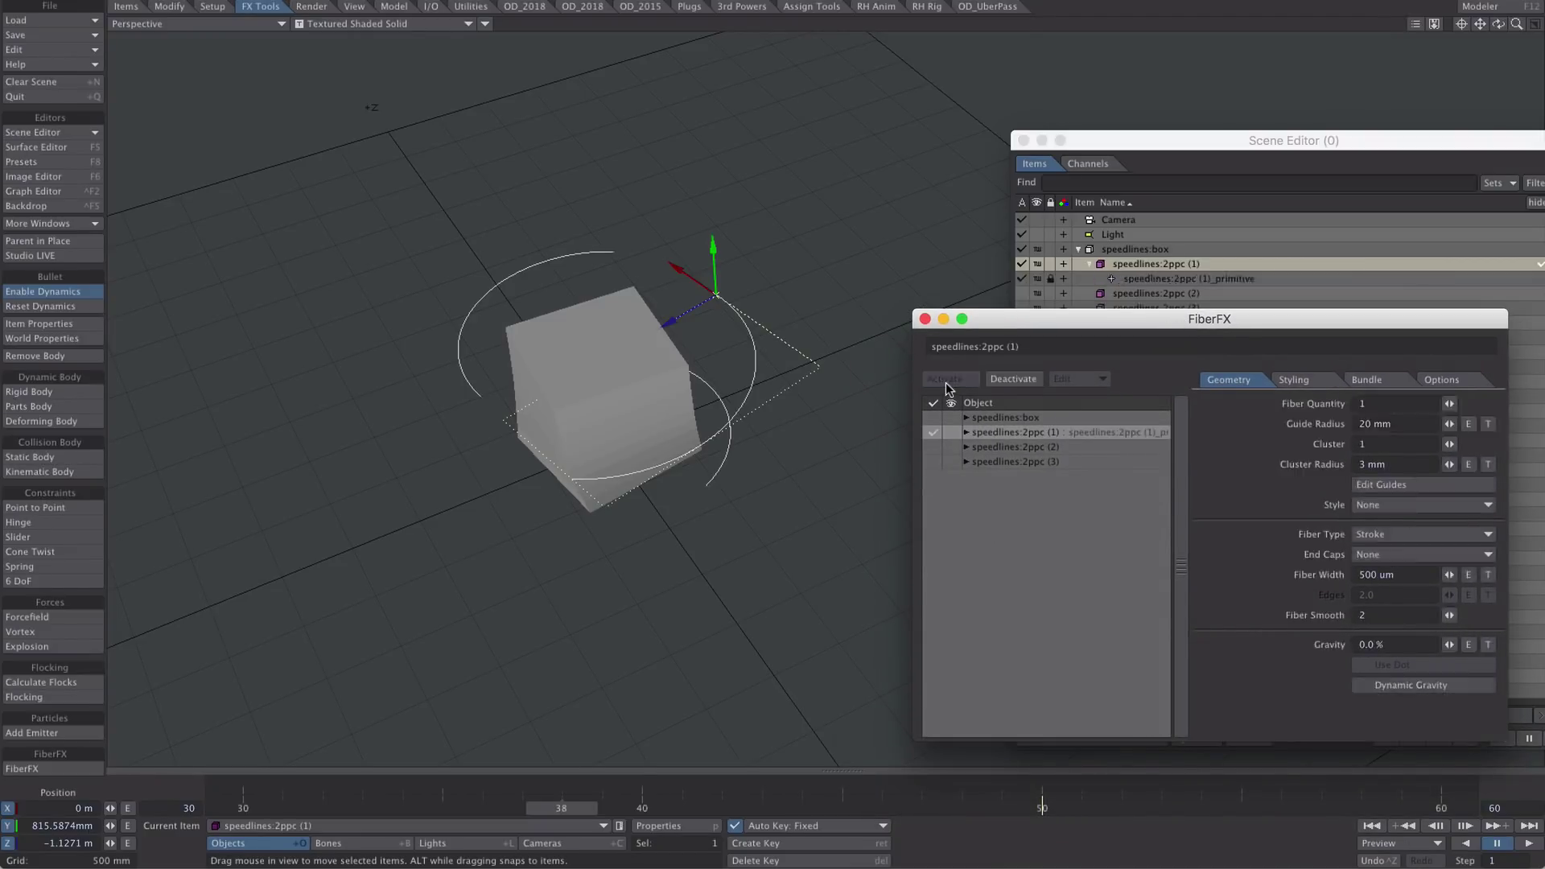
left_click(949, 433)
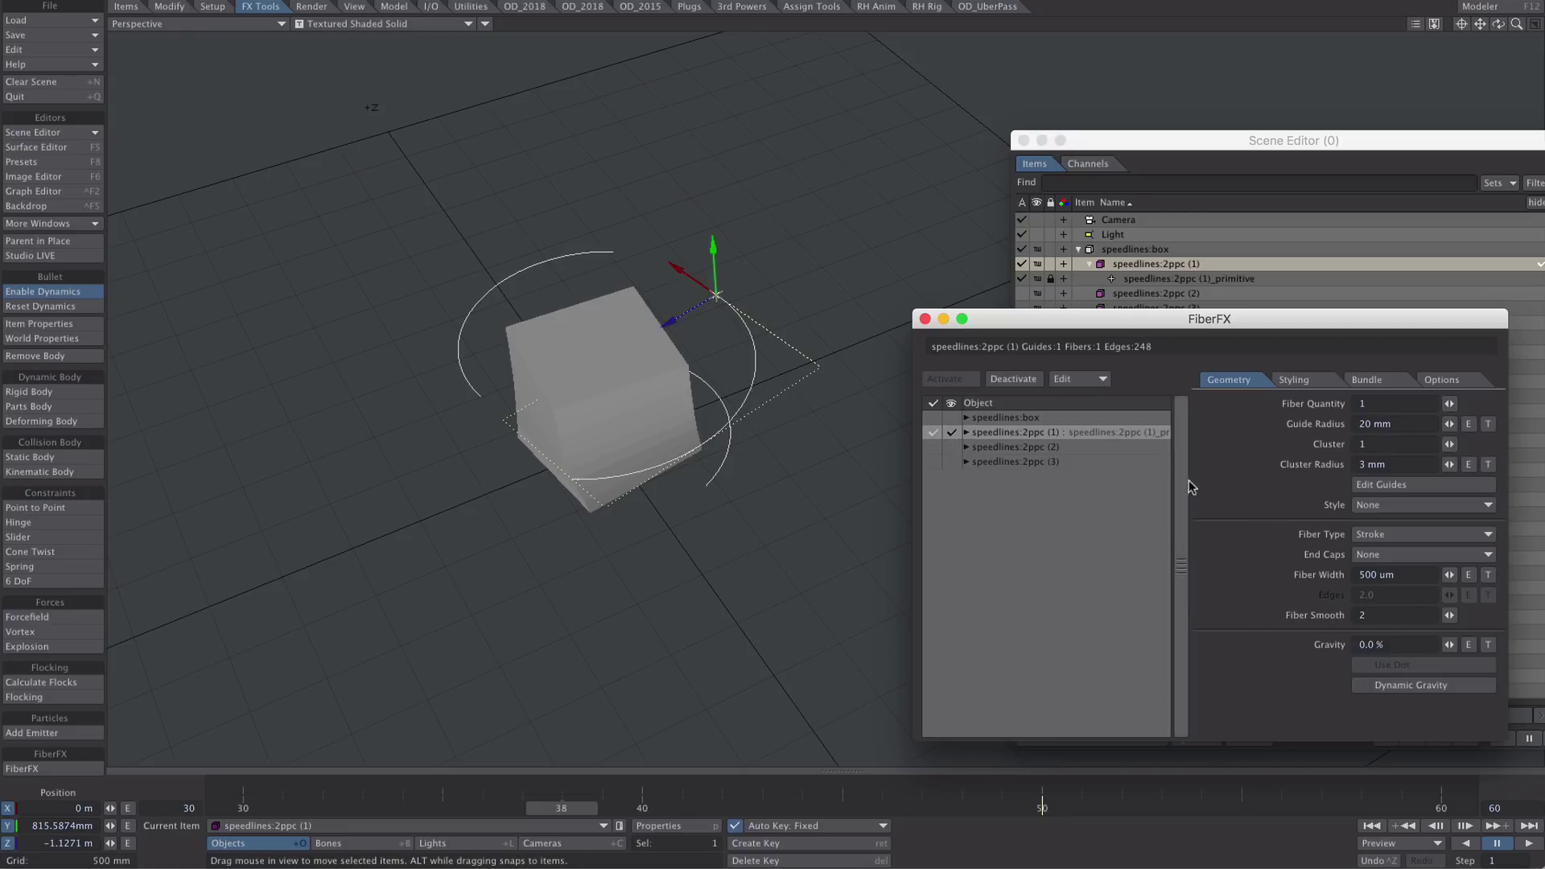
Set the fiber width of speedlines:2ppc (1) to 100 mm and the viewport to Textured Shaded Solid Wireframe.
left_click(1407, 575)
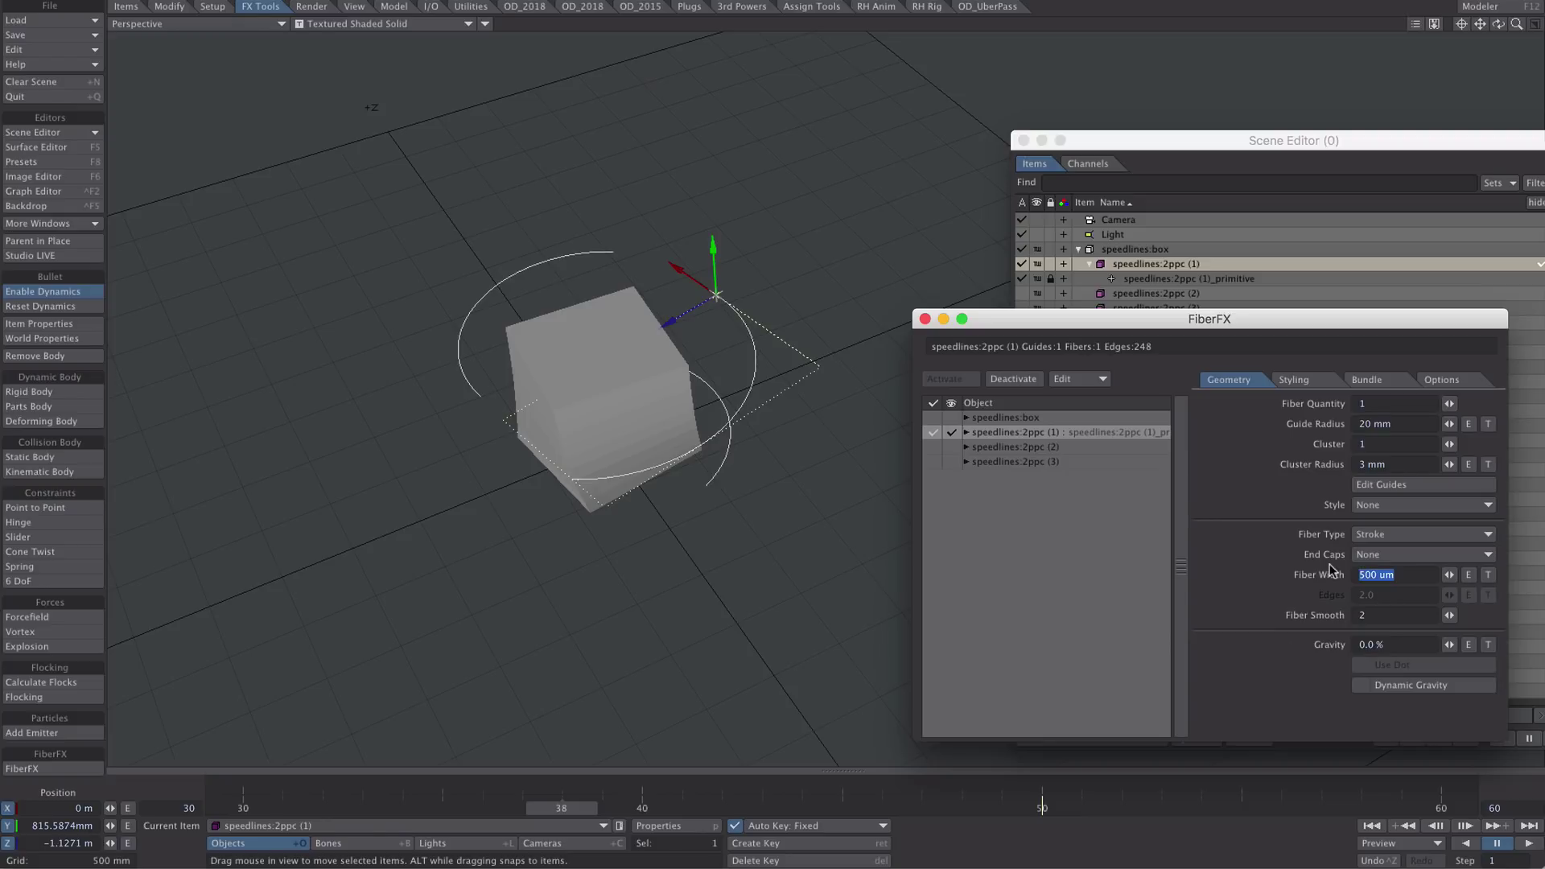
type("2")
key("Tab")
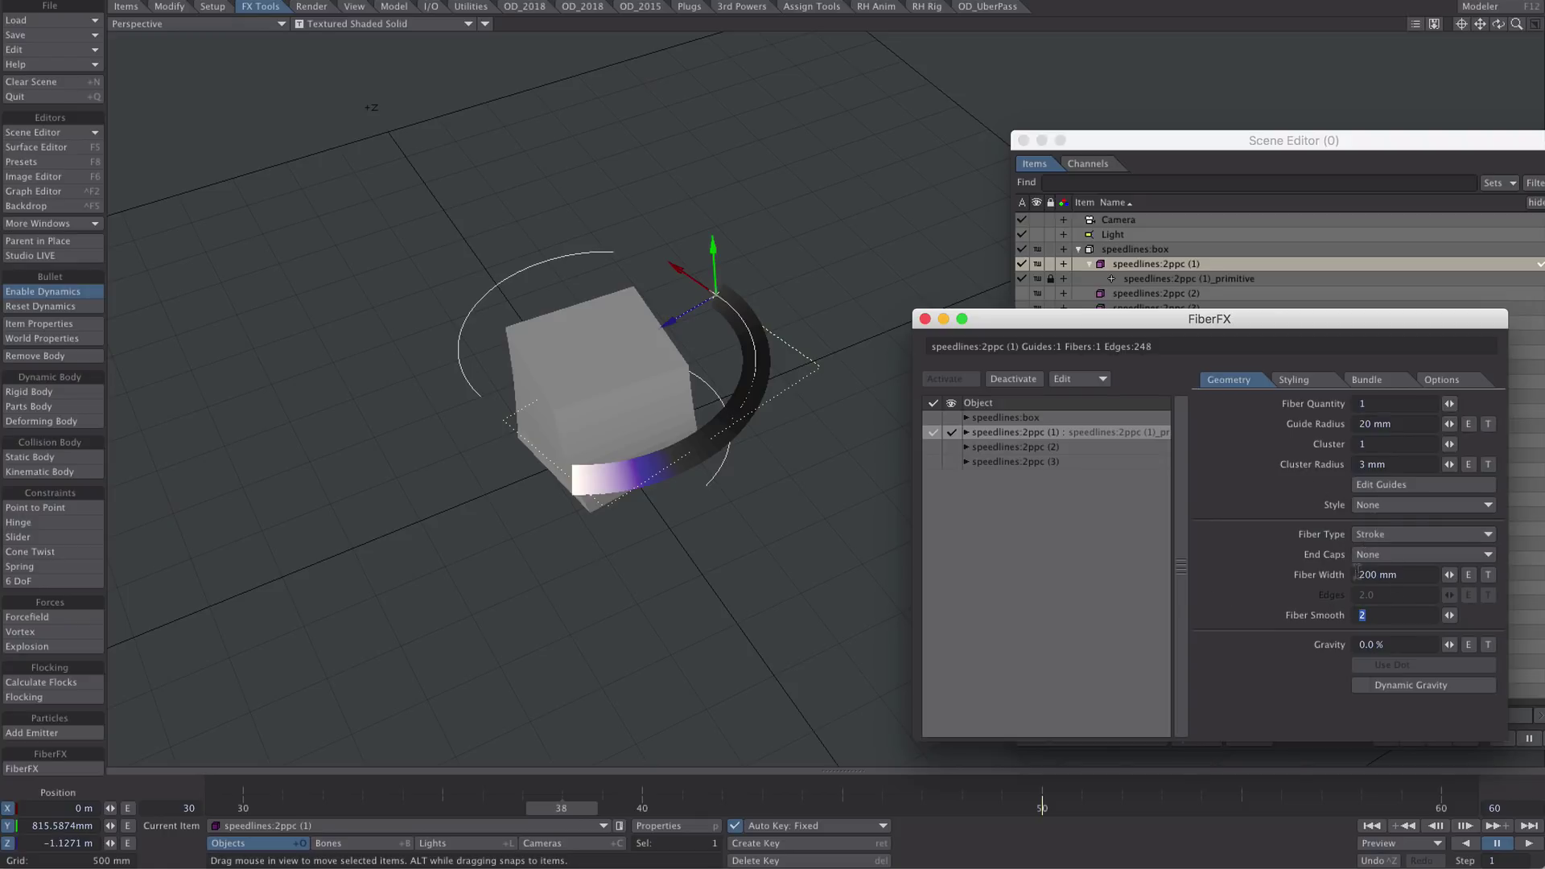
left_click_drag(1366, 574, 1341, 581)
type("1")
key("Tab")
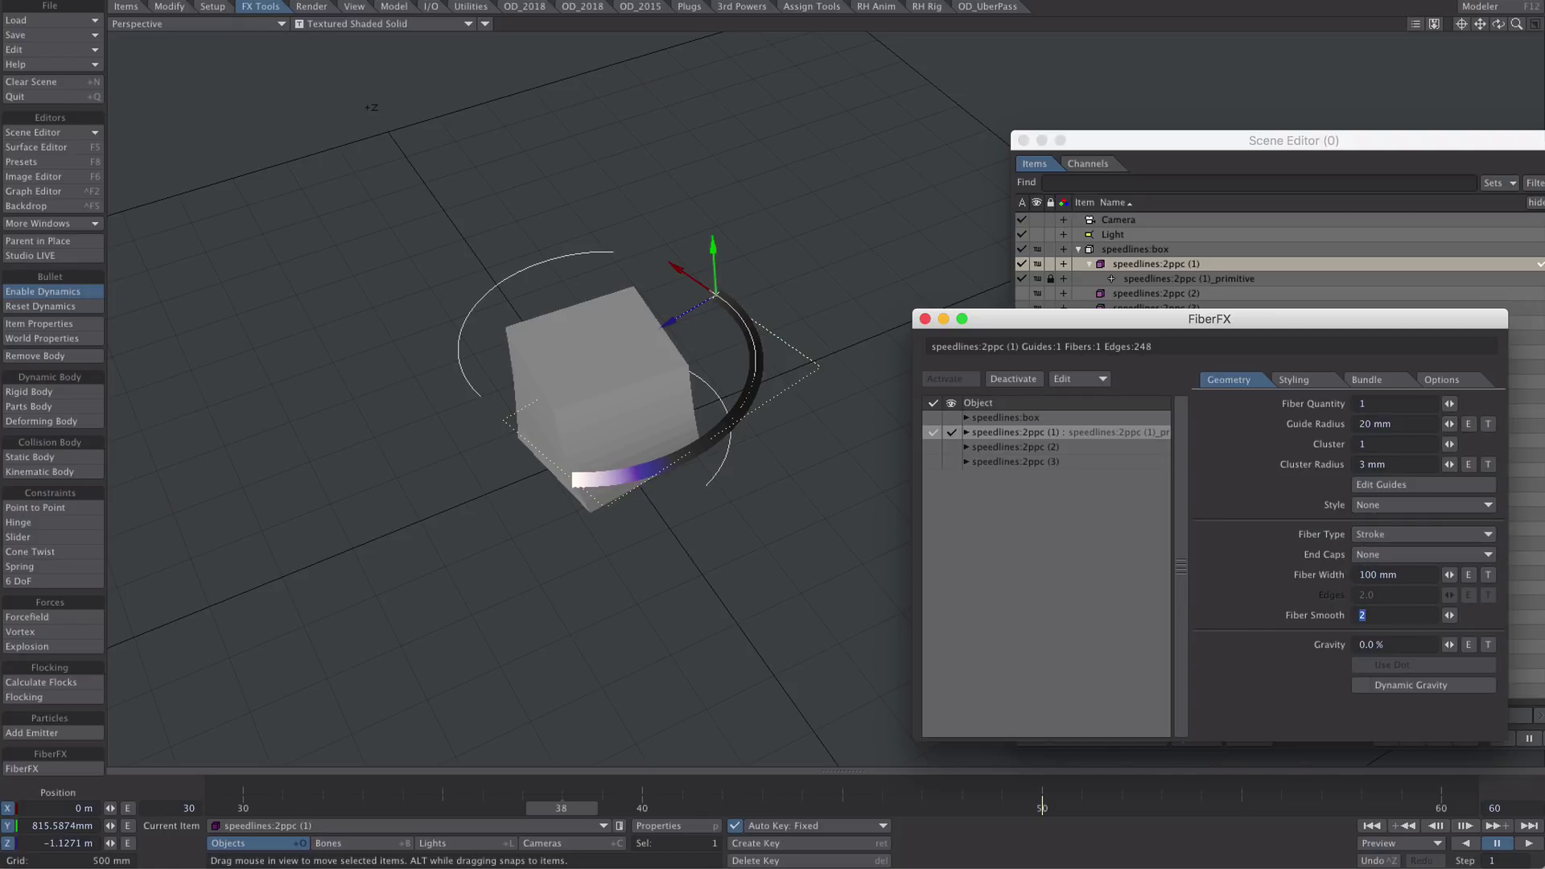
left_click(1265, 576)
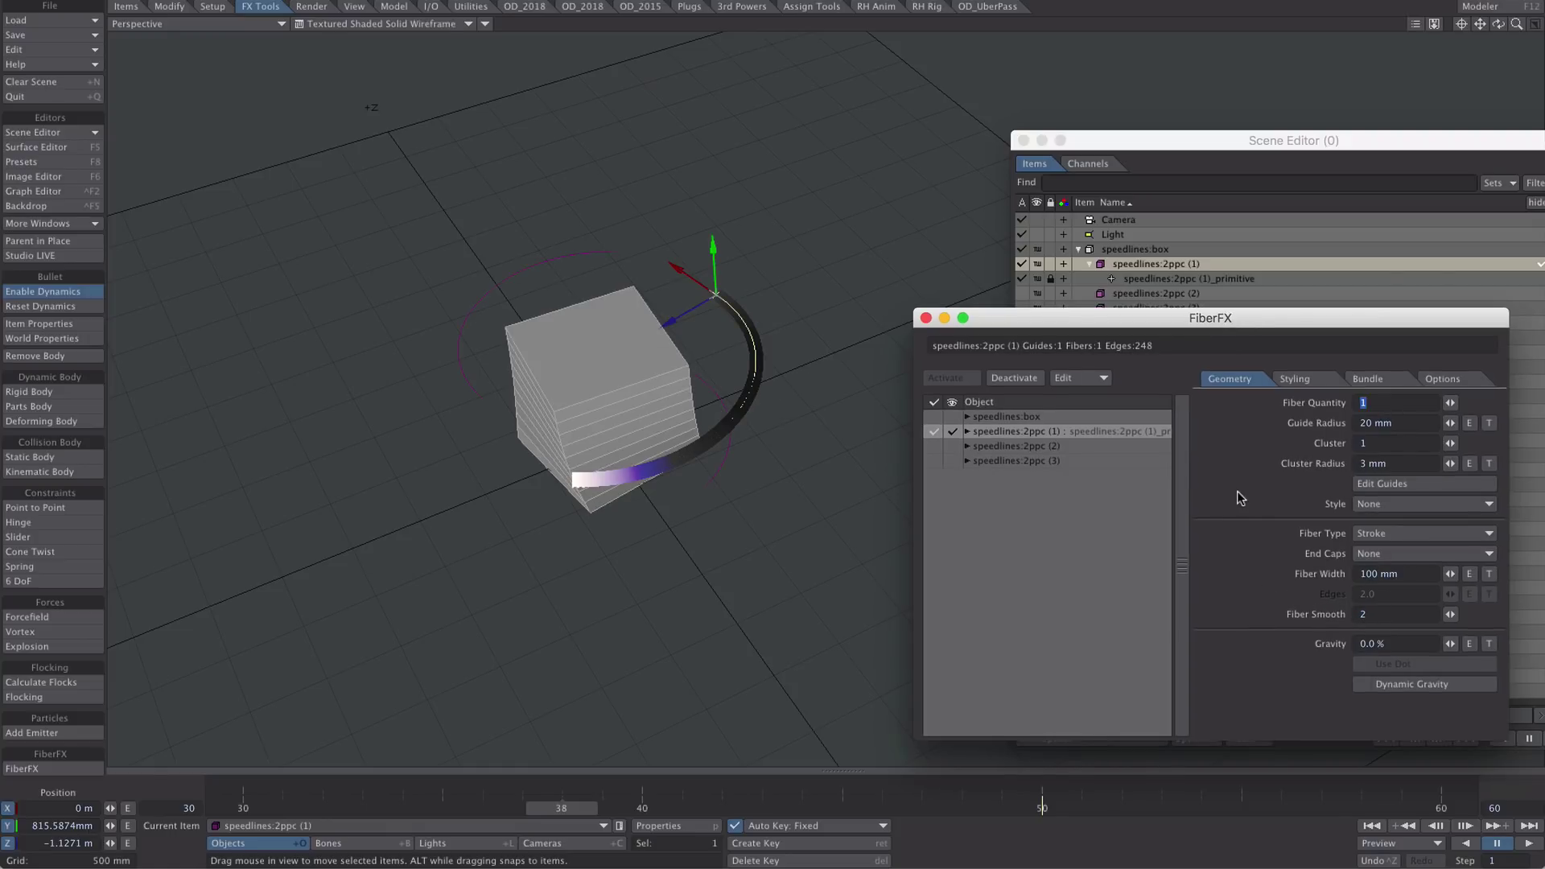
Add a texture to the fiber width and make its layer a Gradient driven by Fiber V.
left_click(1489, 574)
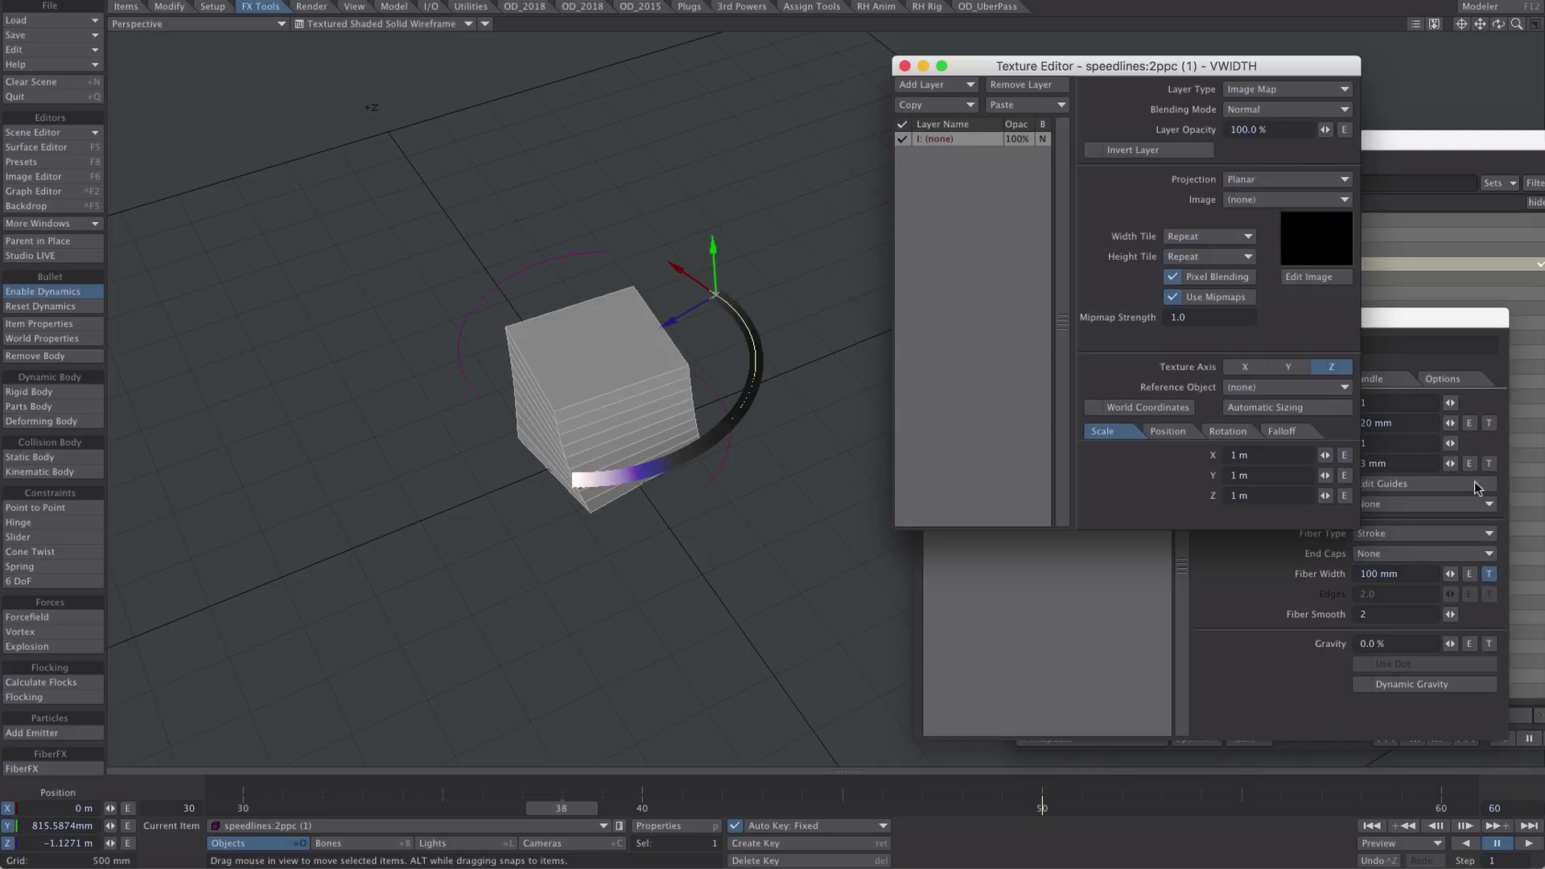
left_click(1262, 90)
left_click(1268, 112)
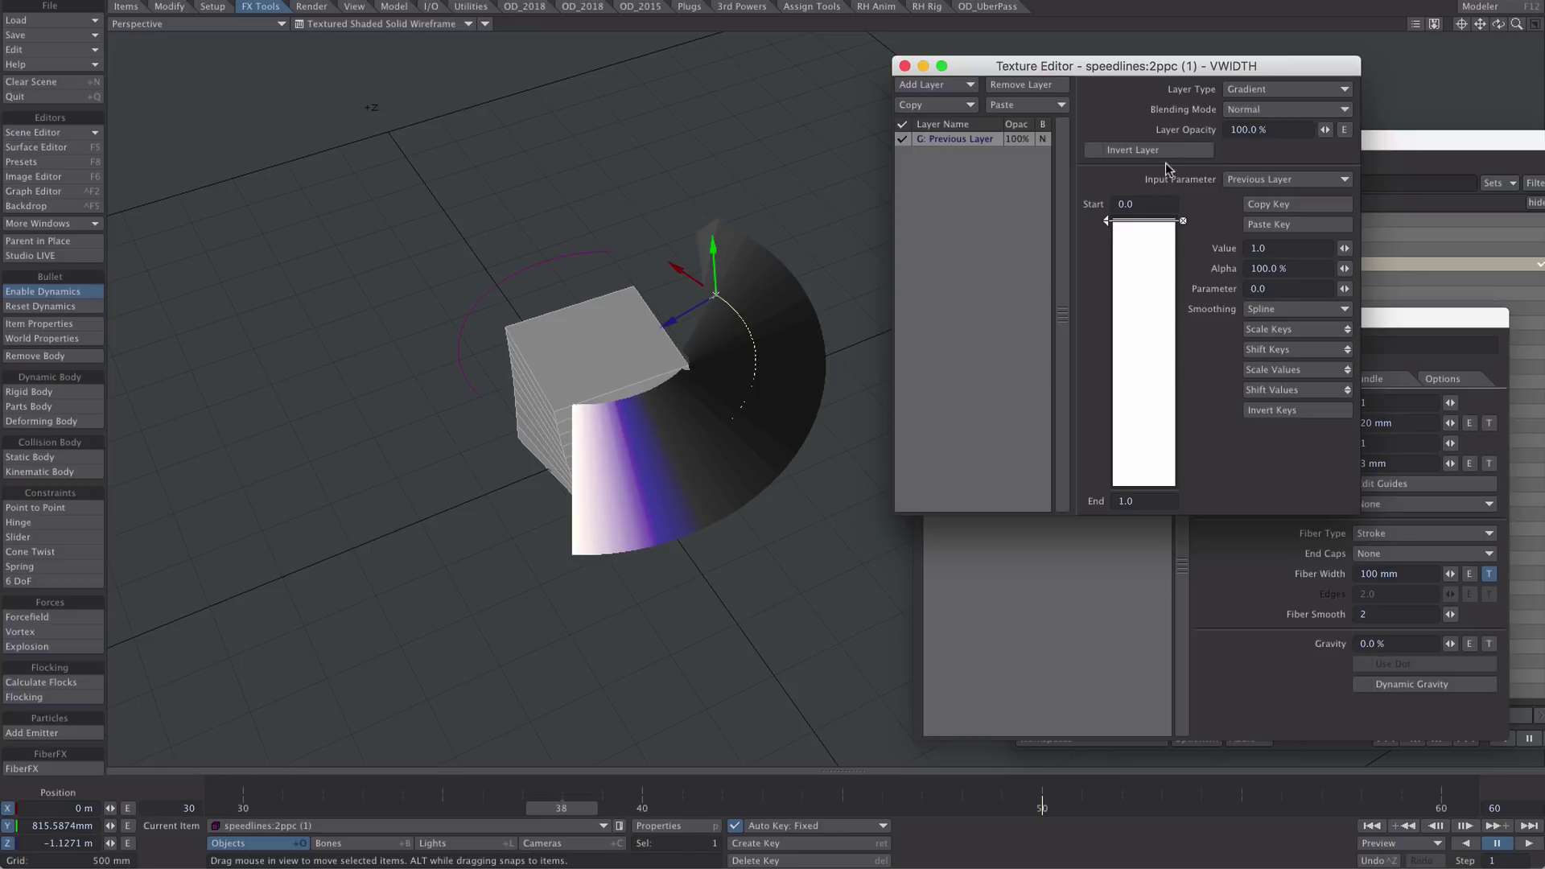
left_click(1280, 178)
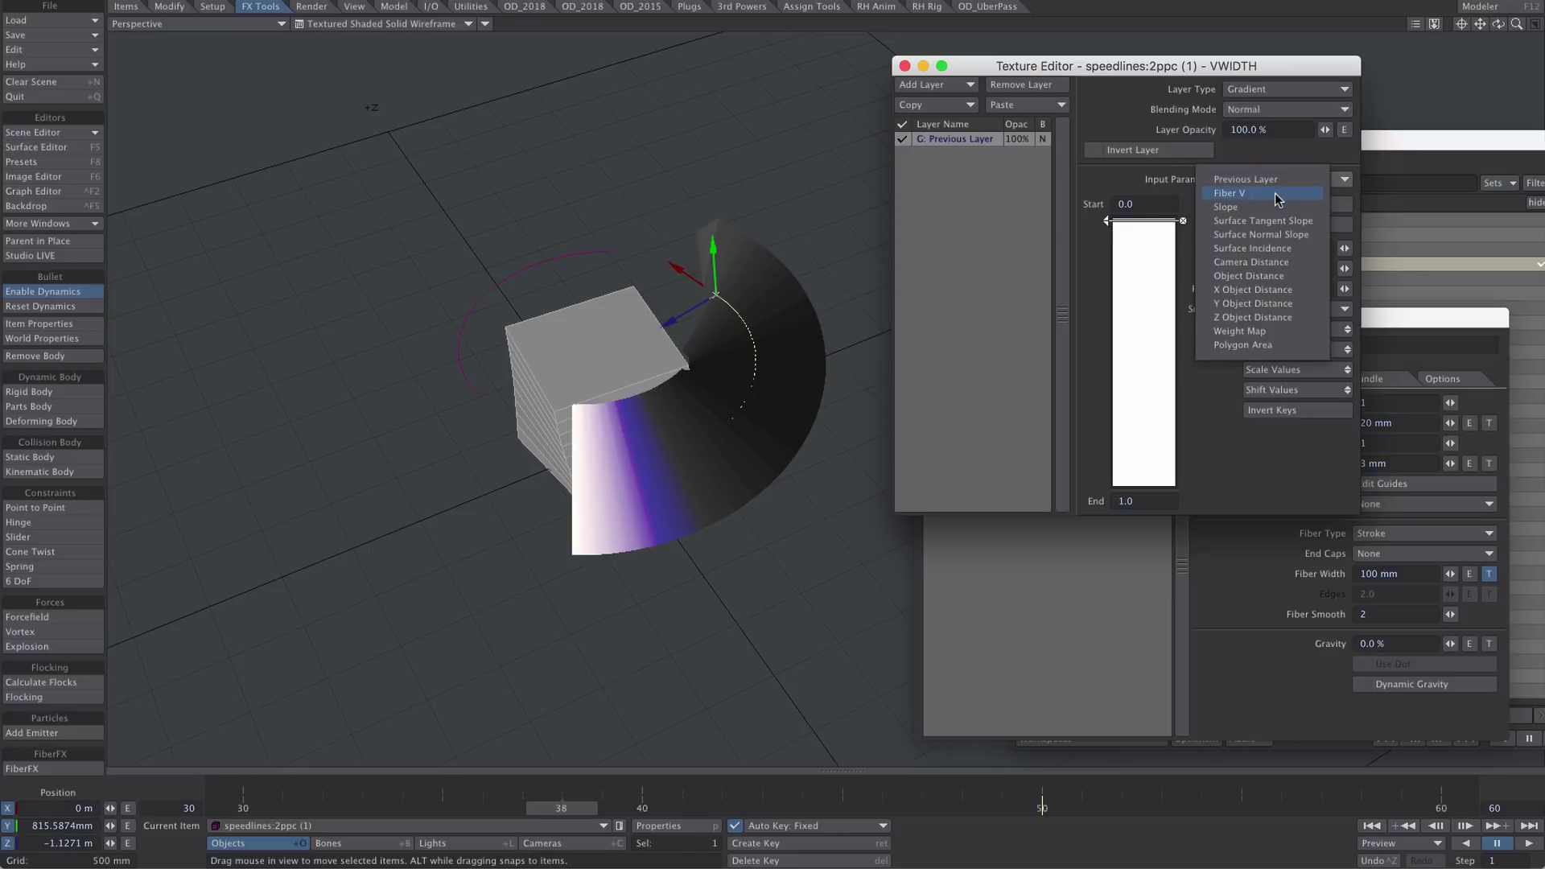
left_click(1274, 193)
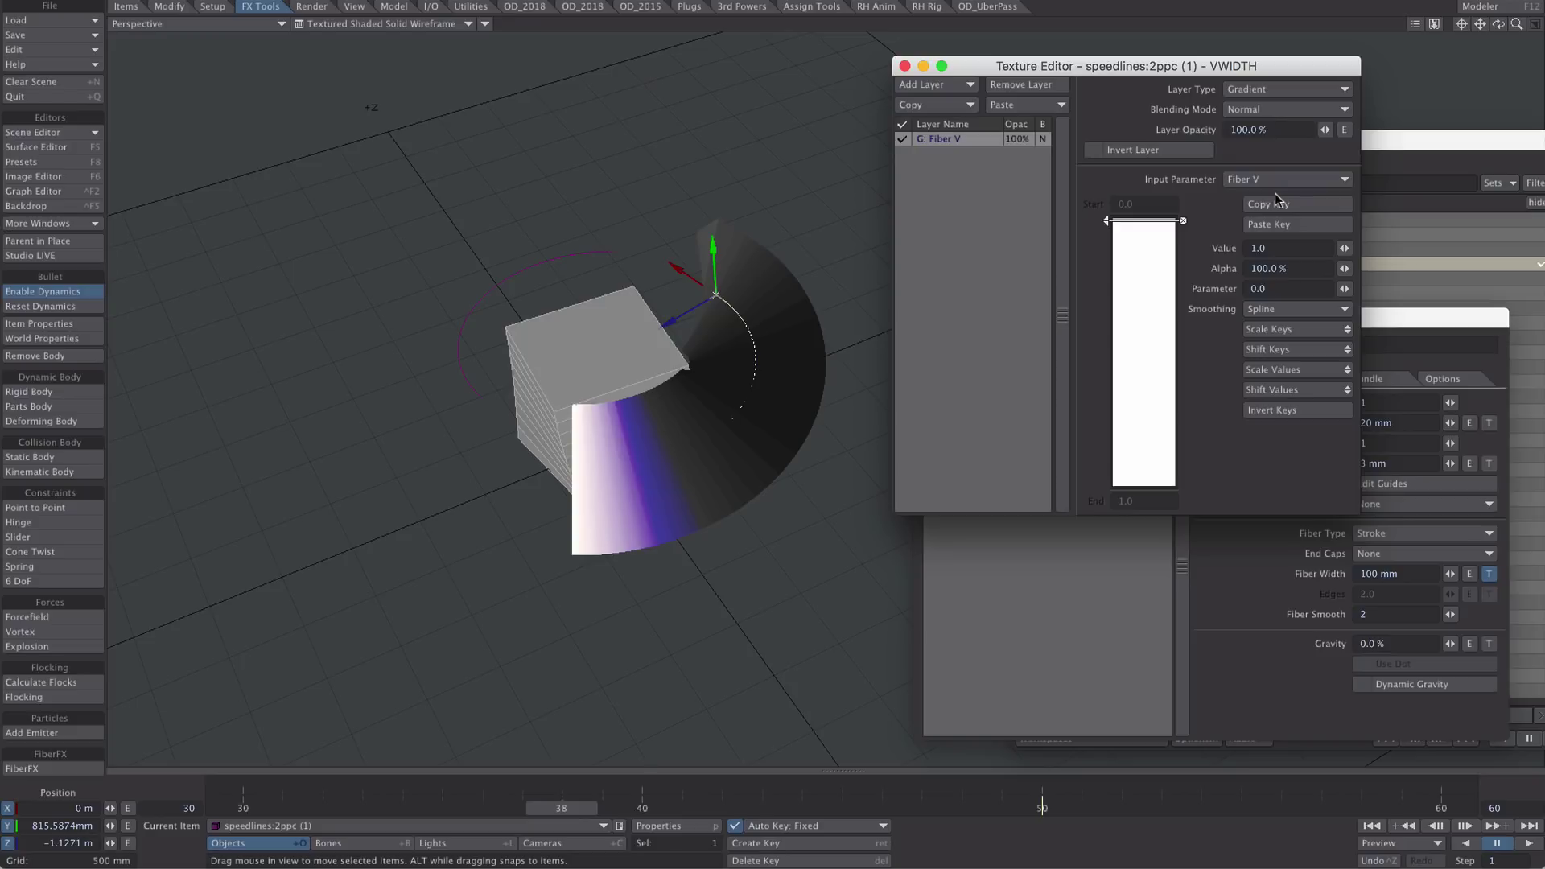
Set the width gradient's start key to value 0 and add an end key at parameter 1.0.
left_click(1107, 219)
type("0")
key("Return")
left_click_drag(1128, 406, 1107, 508)
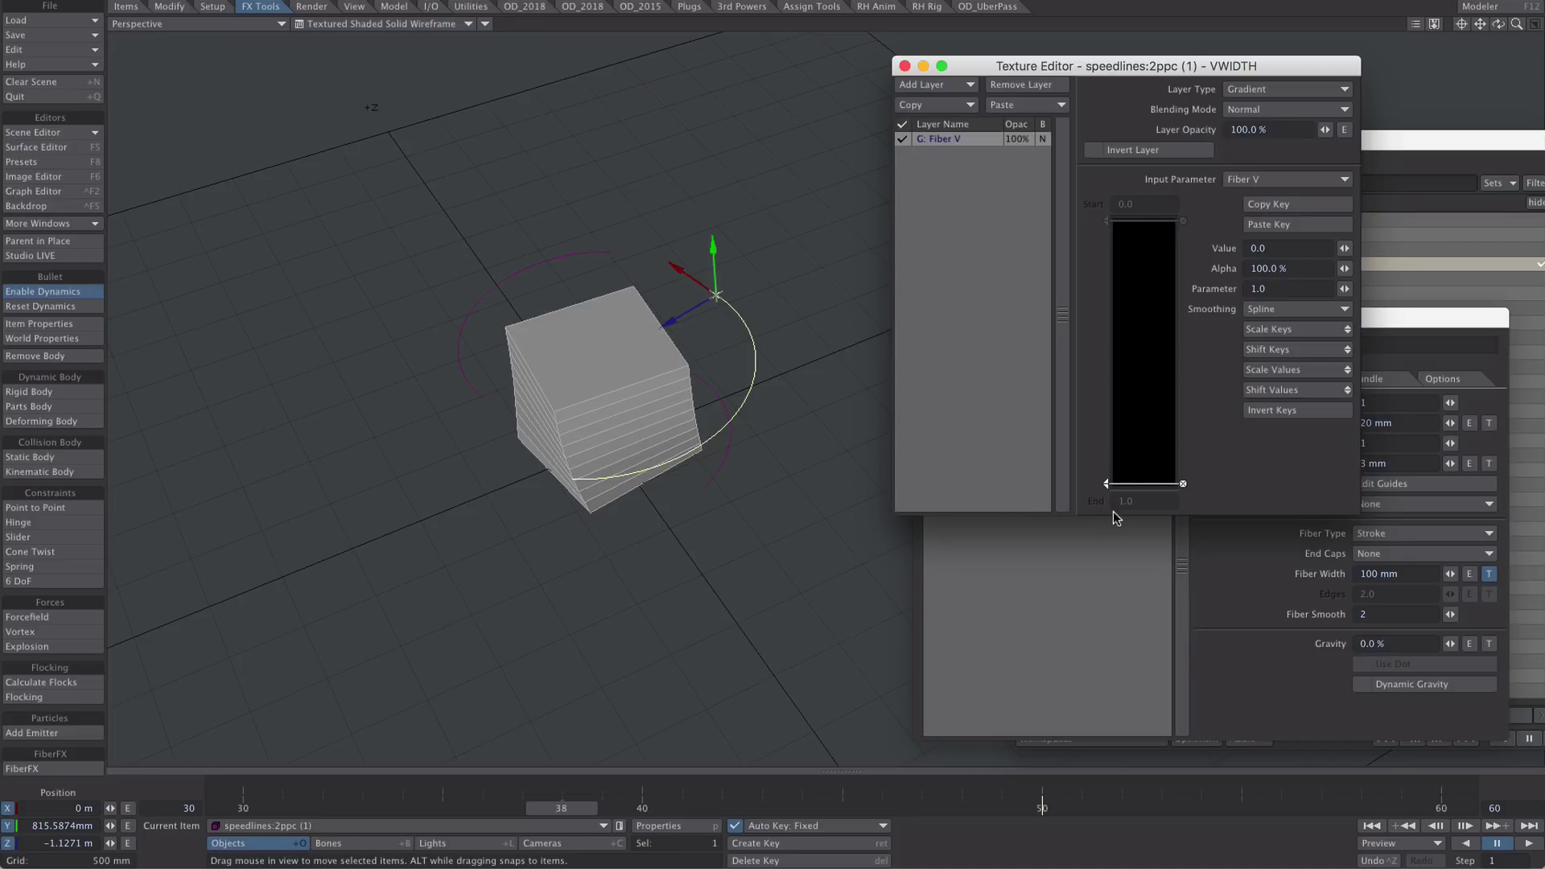
Try 0% alpha on the width gradient's start key and restore it to 100%.
left_click(1107, 221)
left_click_drag(1320, 270, 1213, 281)
type("0")
key("Tab")
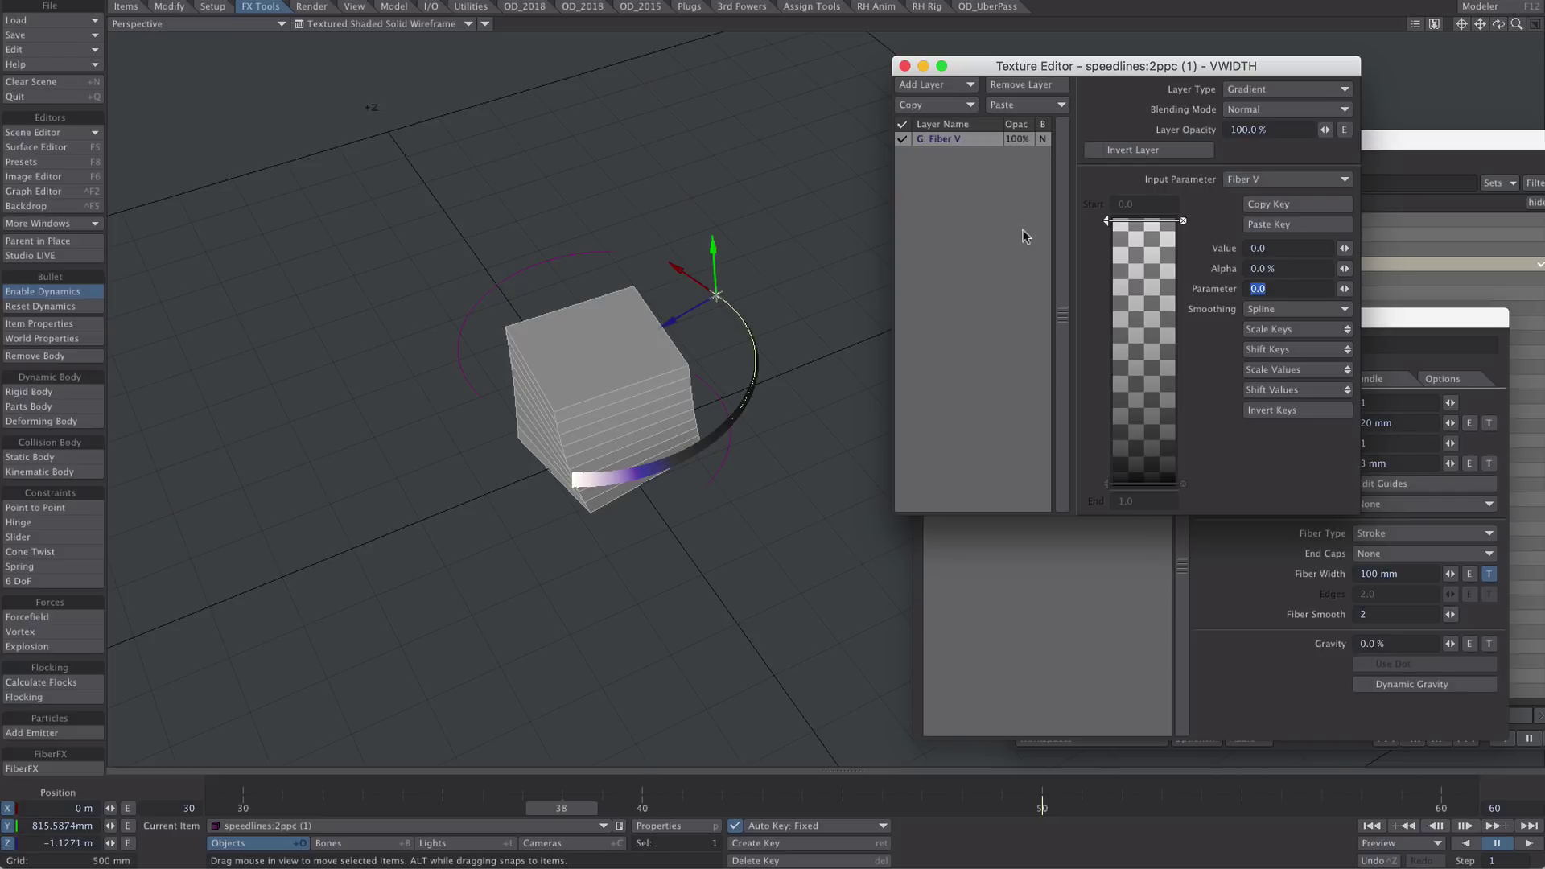
left_click(1289, 267)
type("100")
key("Tab")
Set the alpha of the width gradient's end key to 0% and close the Texture Editor.
left_click(1134, 483)
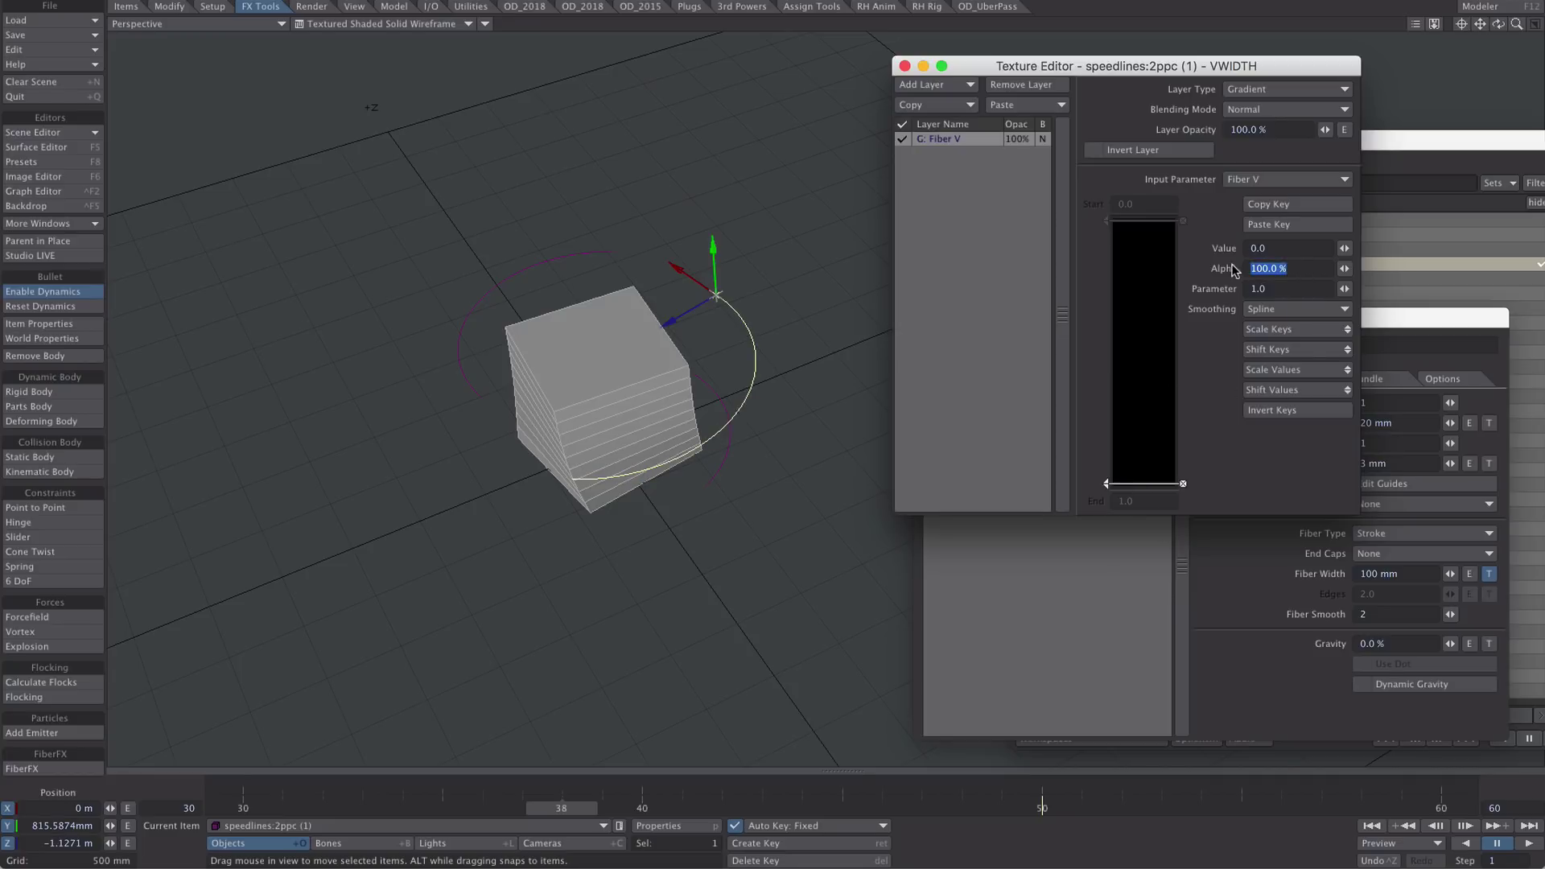
type("0")
key("Tab")
left_click(1318, 442)
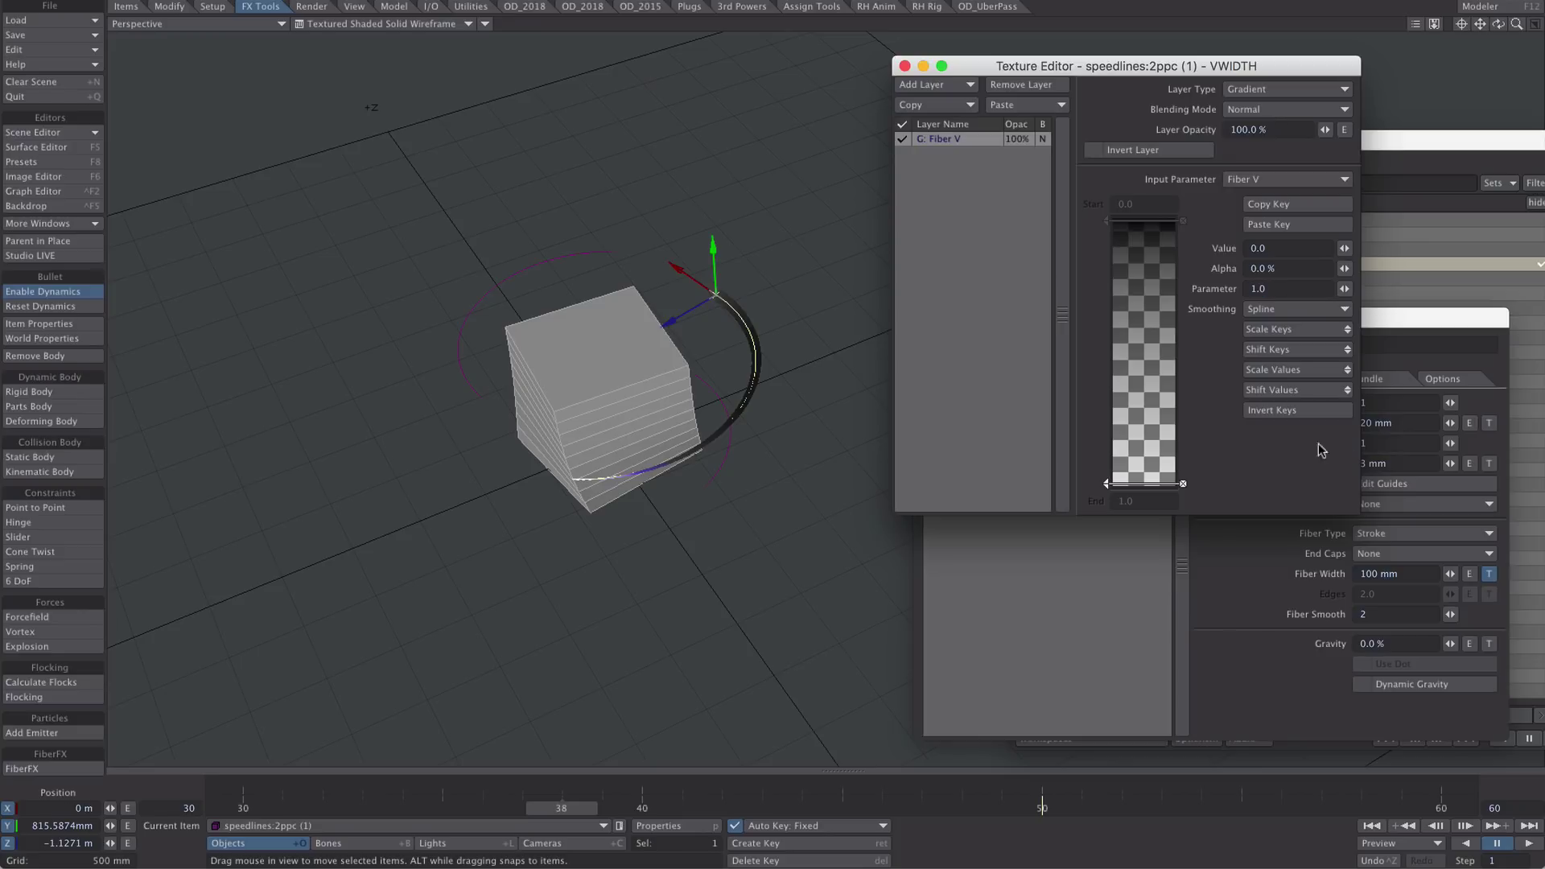
left_click(905, 65)
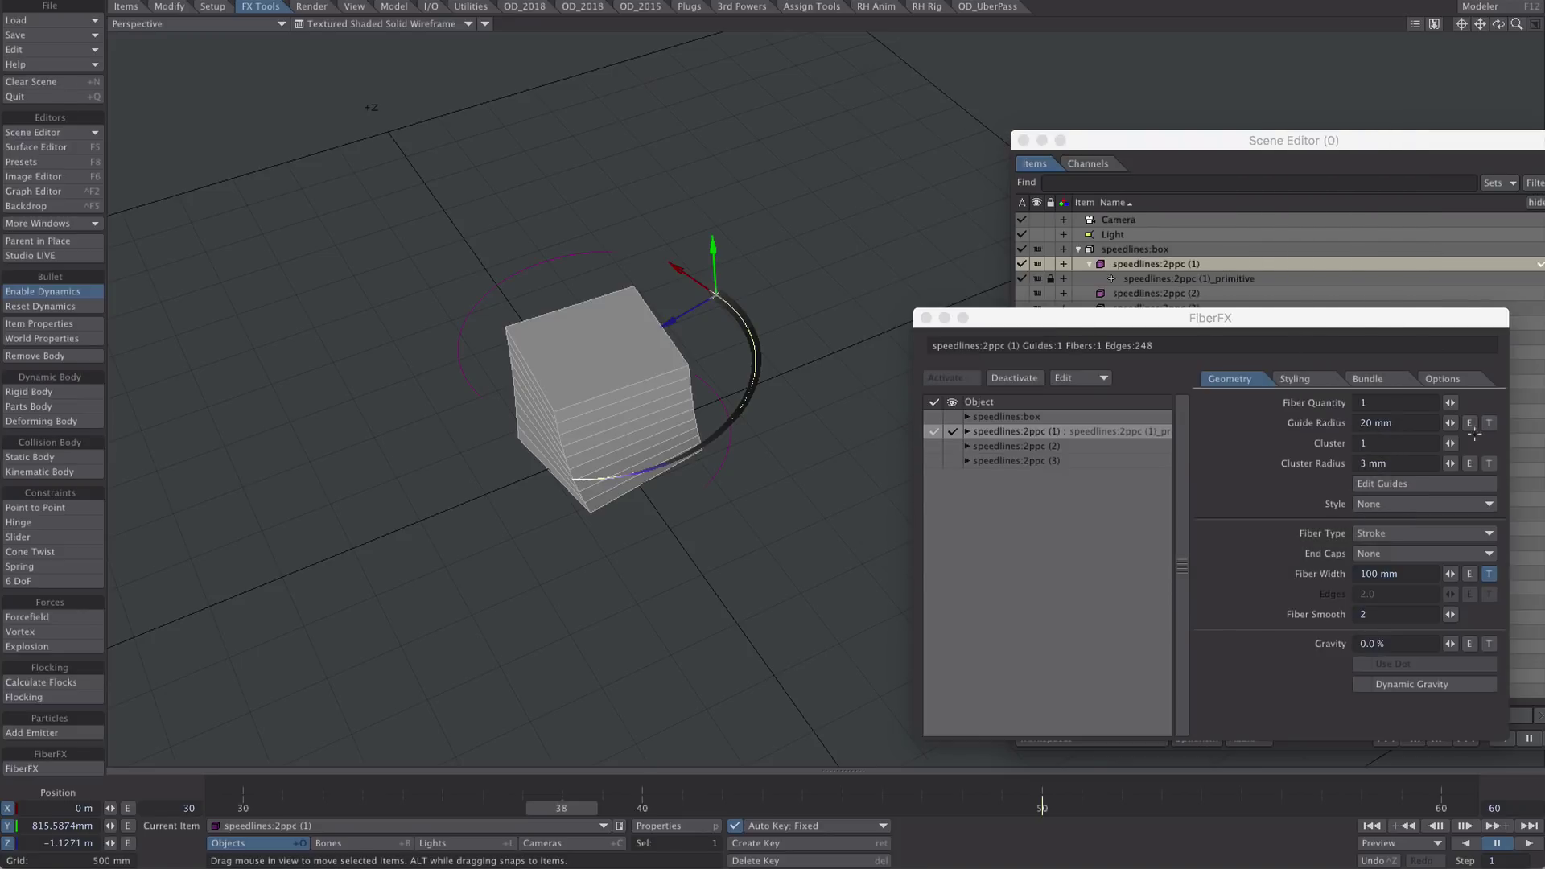
Increase the Fiber Width to 115 mm and preview the strokes in the perspective view with VPR.
mouse_move(1450, 573)
left_mouse_down()
mouse_move(1403, 574)
mouse_move(1455, 574)
left_mouse_up()
left_click(329, 23)
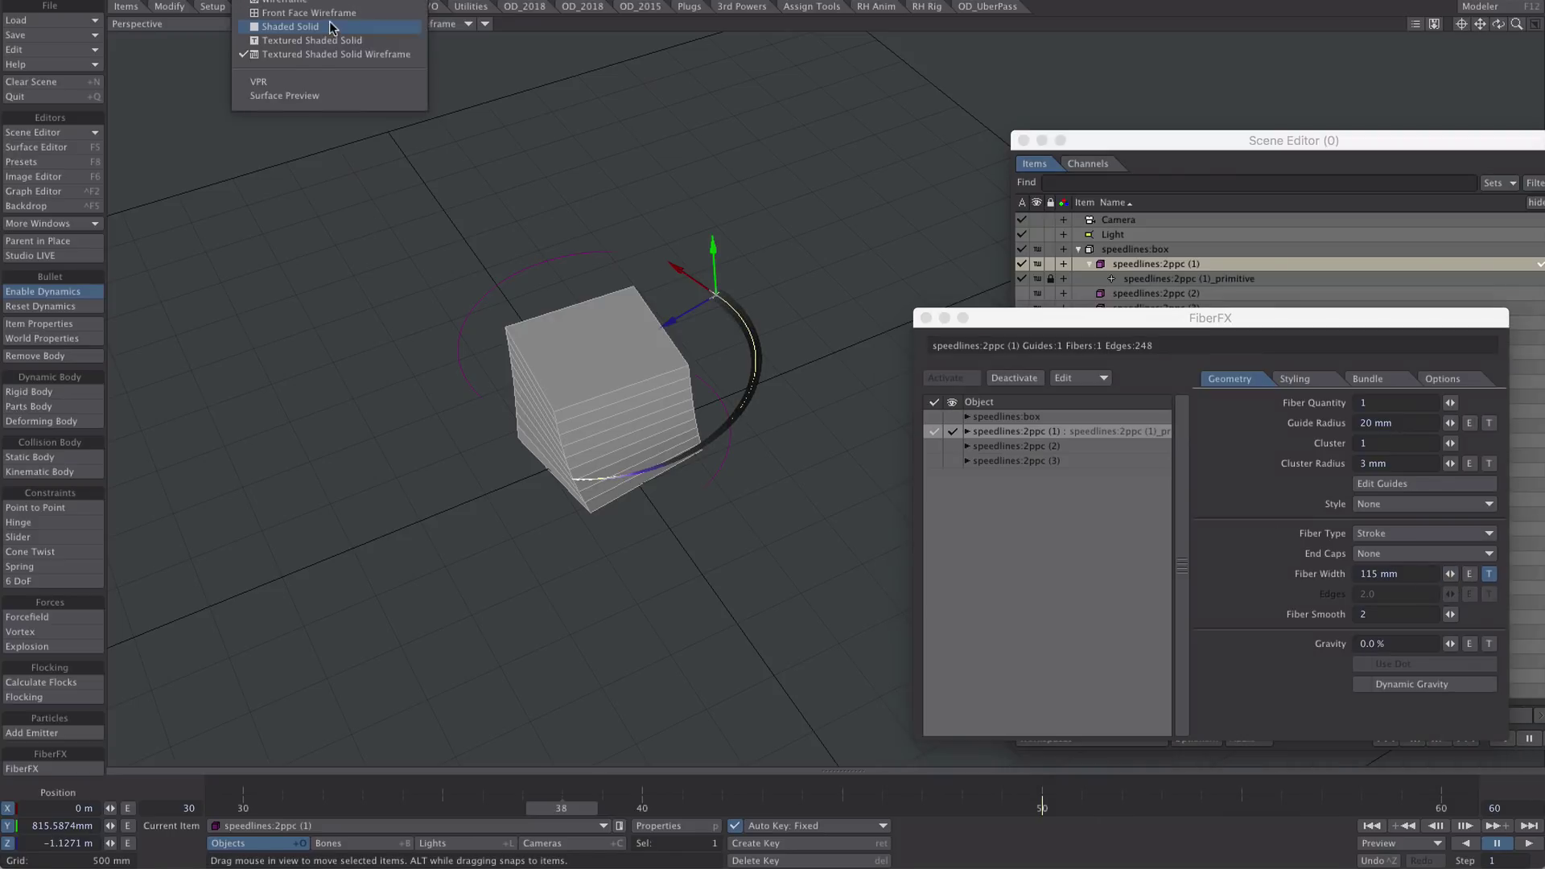
left_click(307, 81)
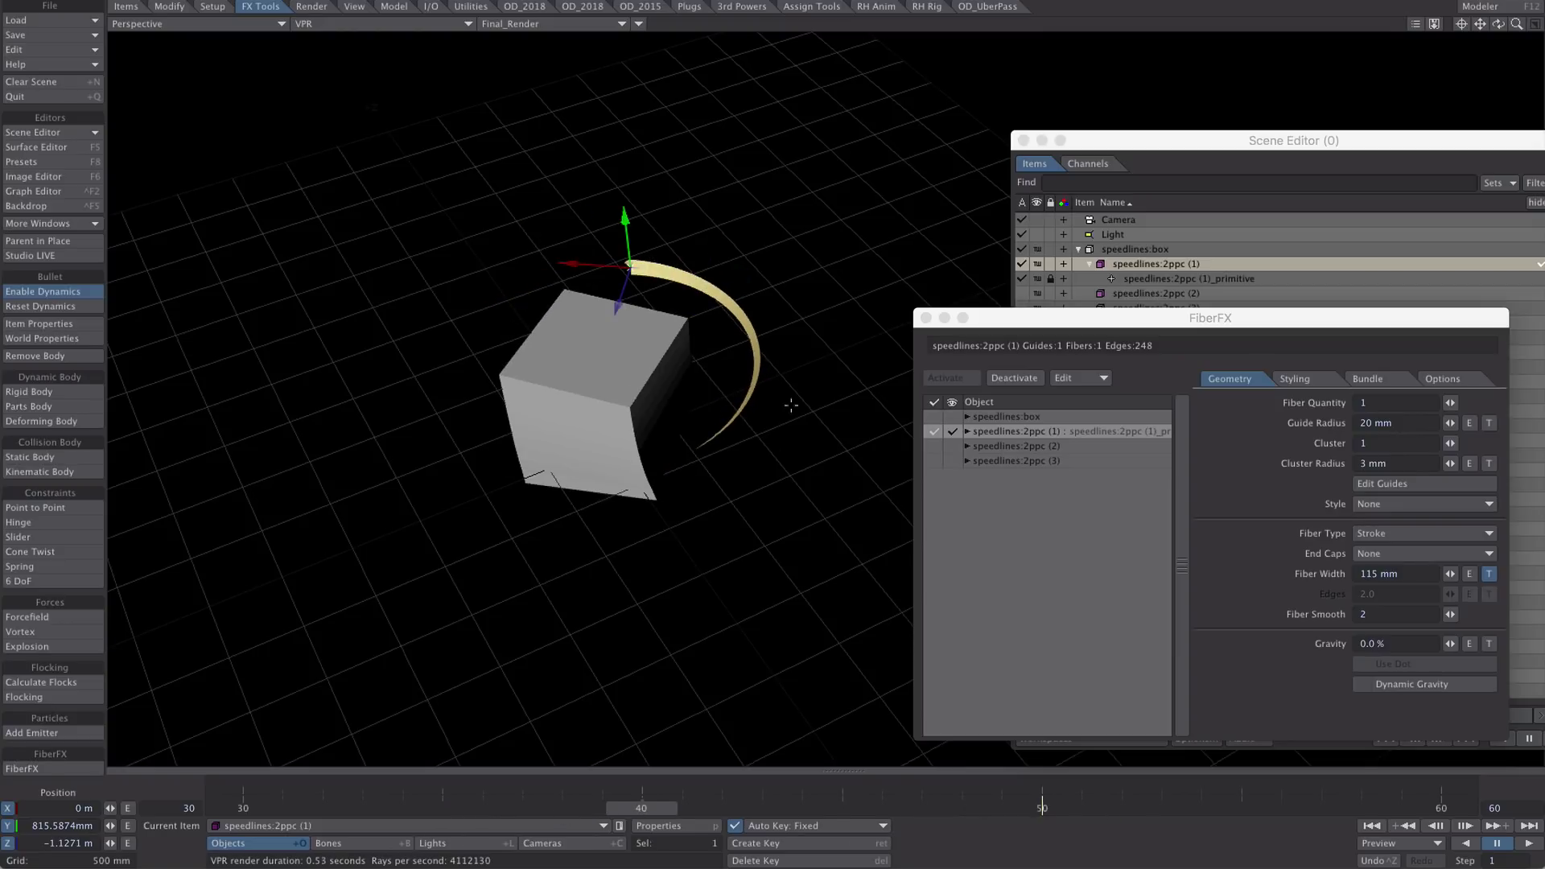
Set both root colors and both tip colors of the fiber surface's Hair material to white (255, 255, 255).
key("F5")
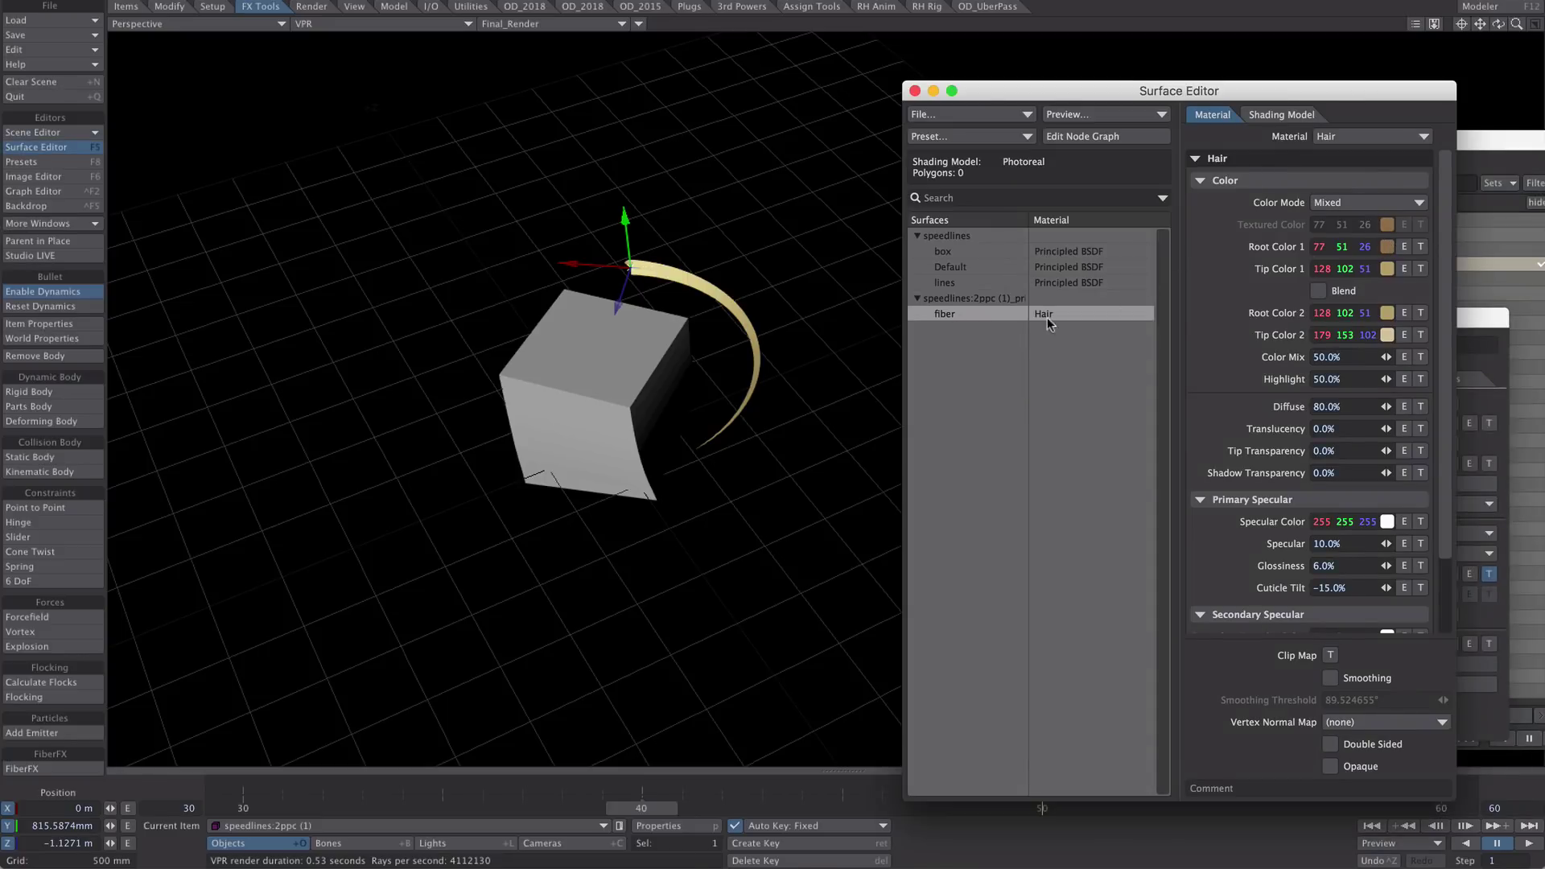
left_click(1388, 245)
left_click(678, 557)
left_click(663, 588)
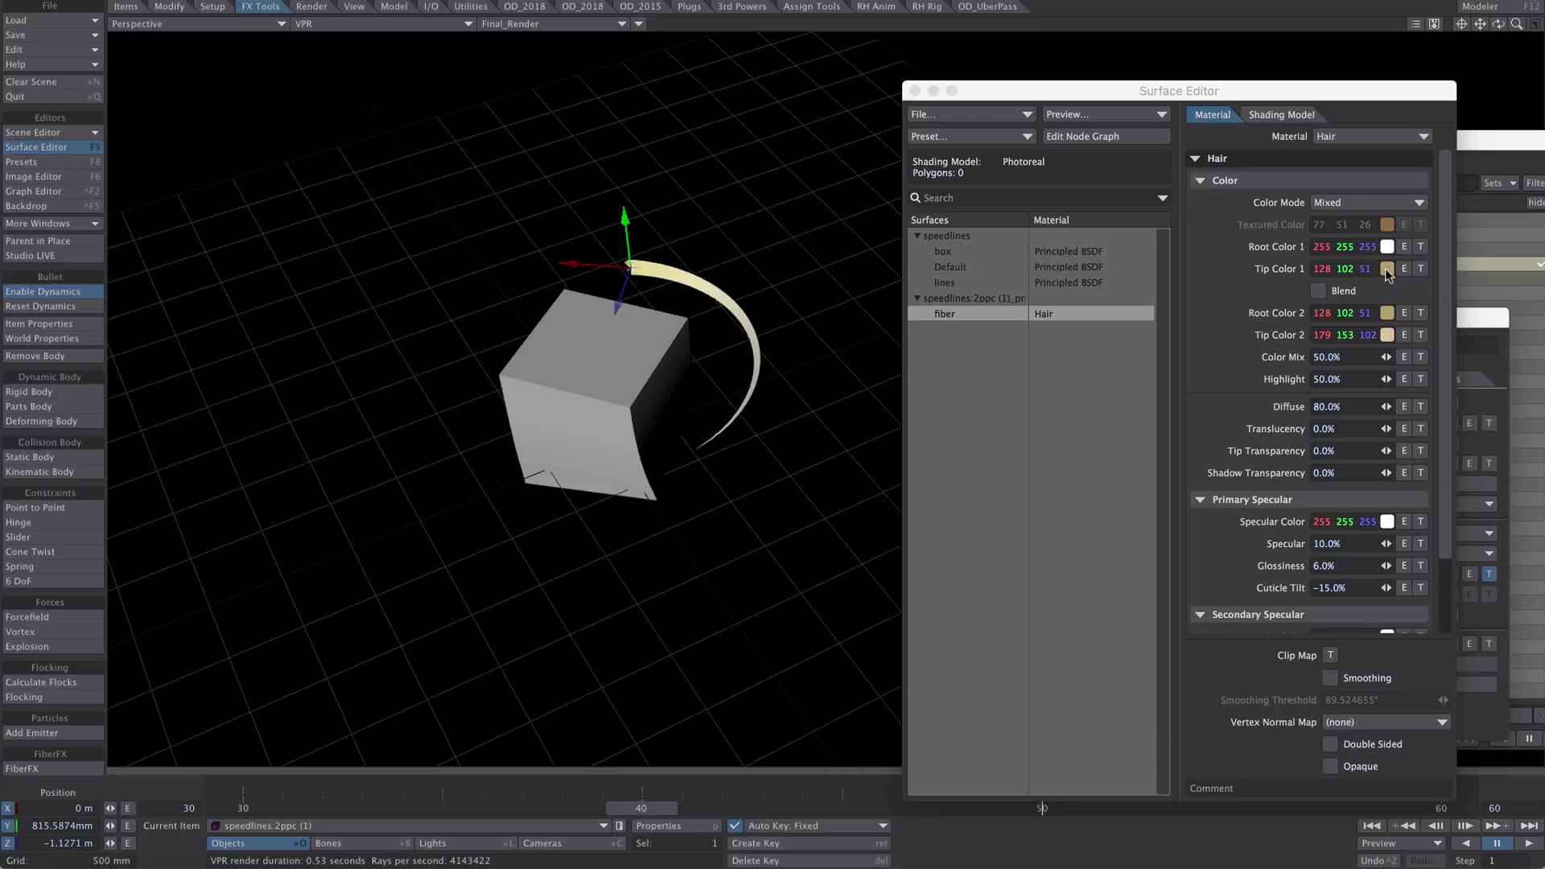
key("ctrl+v")
key("ctrl+v")
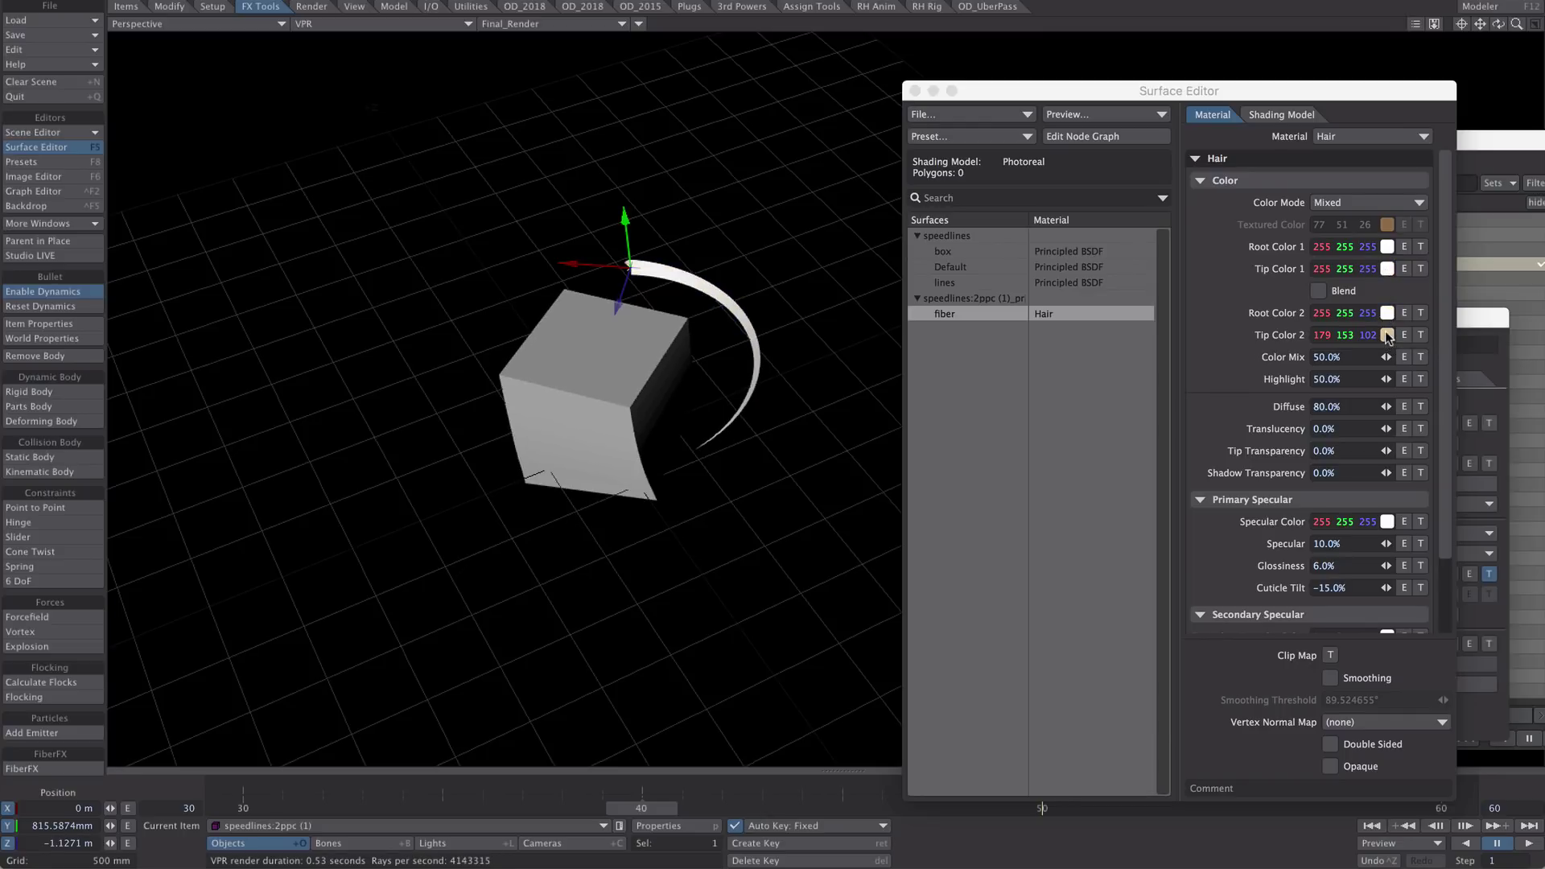
left_click_drag(1388, 337, 1387, 338)
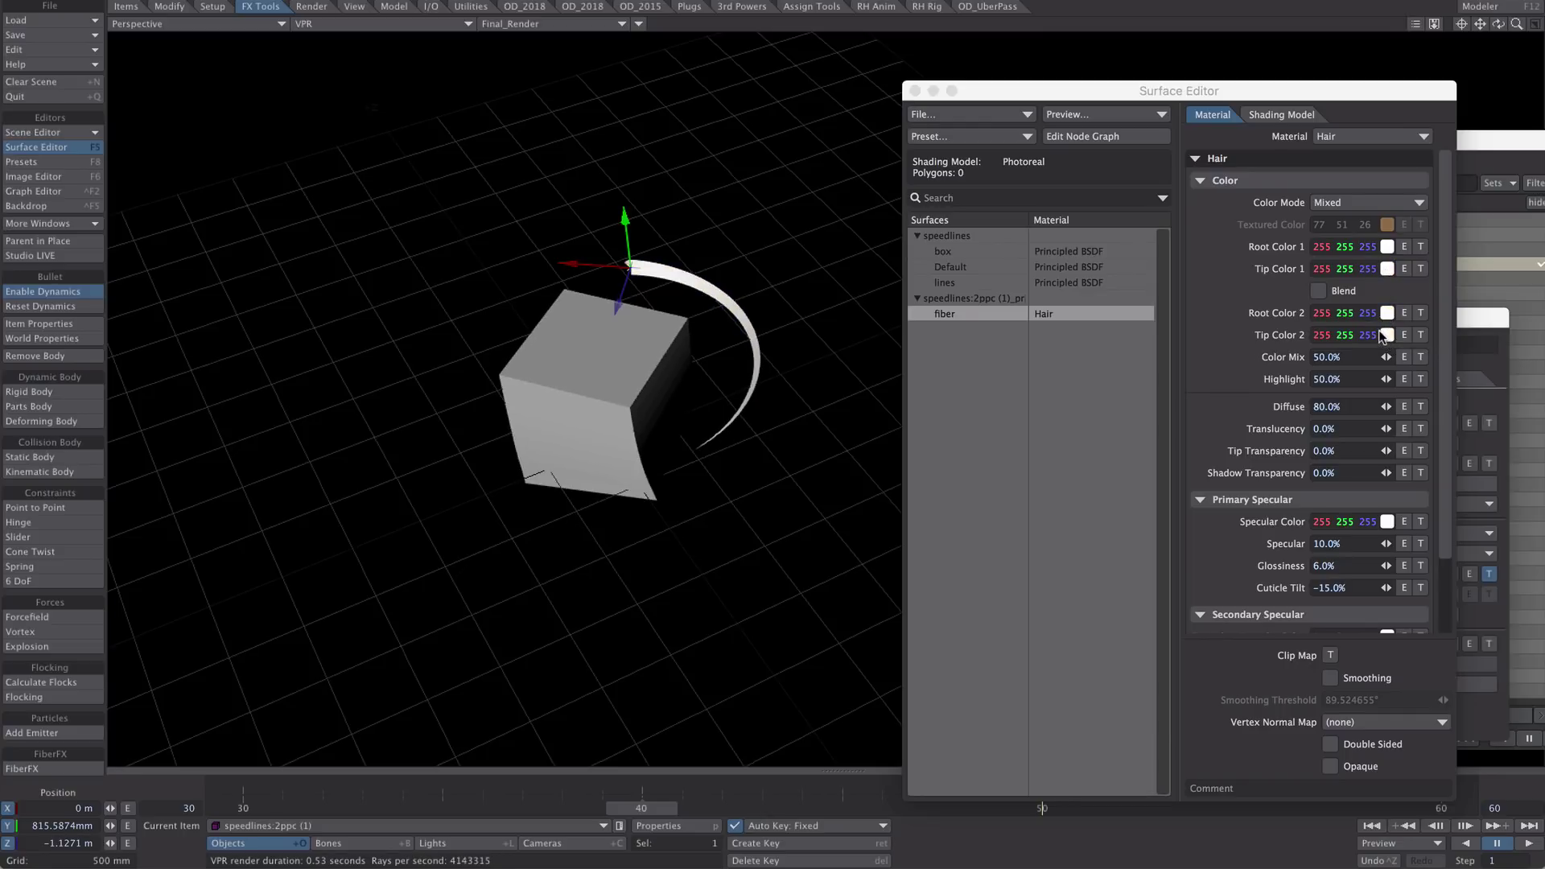
Set the fiber surface's primary Specular to 0% and close the Surface Editor.
left_click(1328, 544)
type("0")
key("Return")
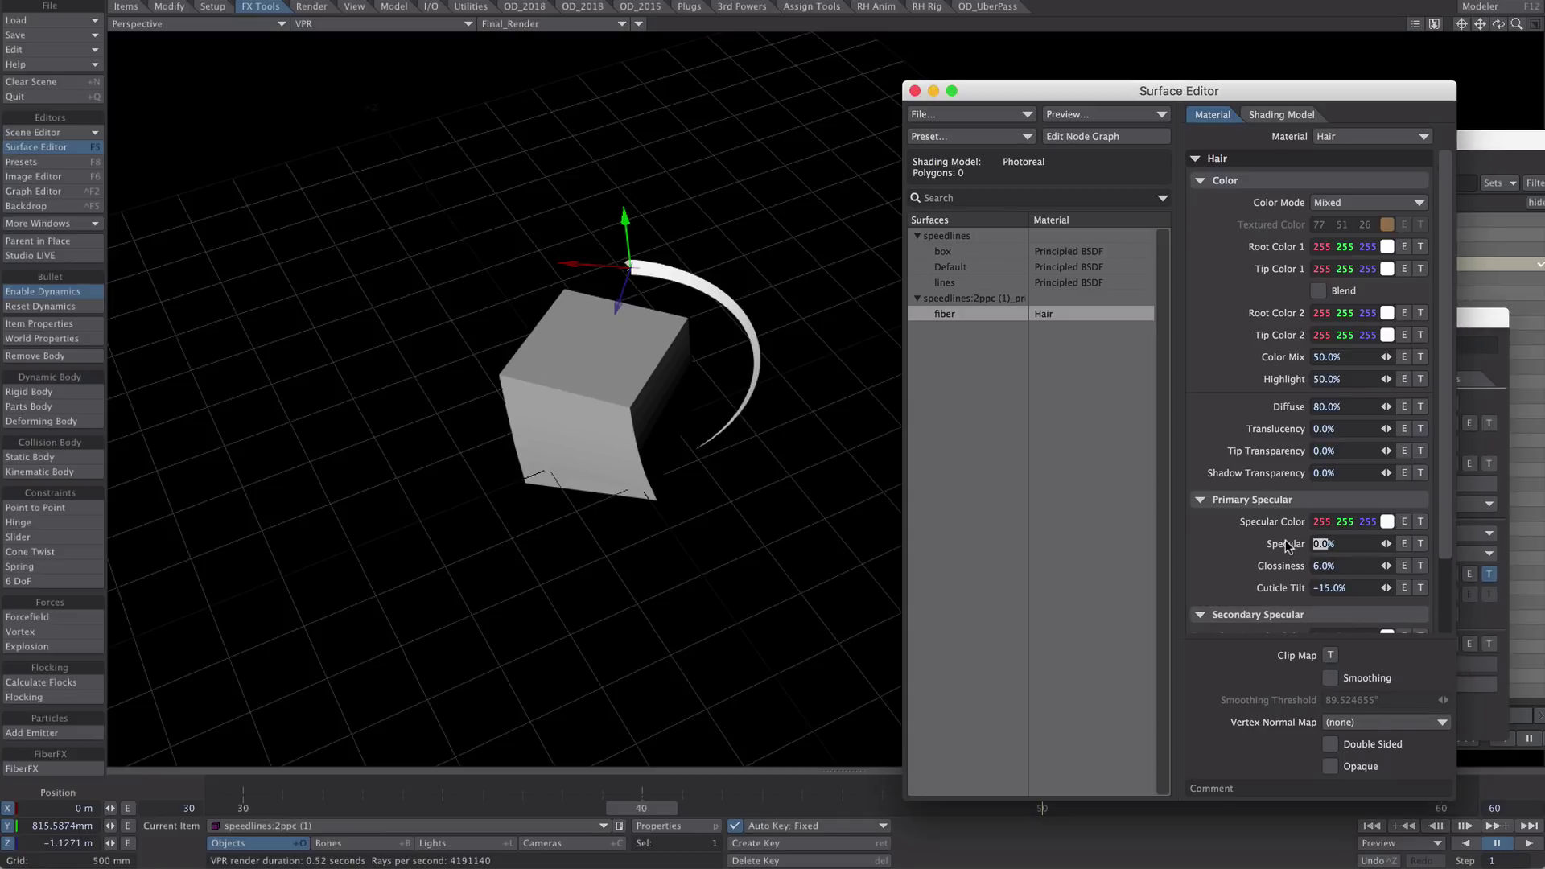
left_click(918, 91)
Go to frame 38 and show the perspective view as Shaded Solid to inspect the stroke from another angle.
left_click_drag(644, 807, 561, 808)
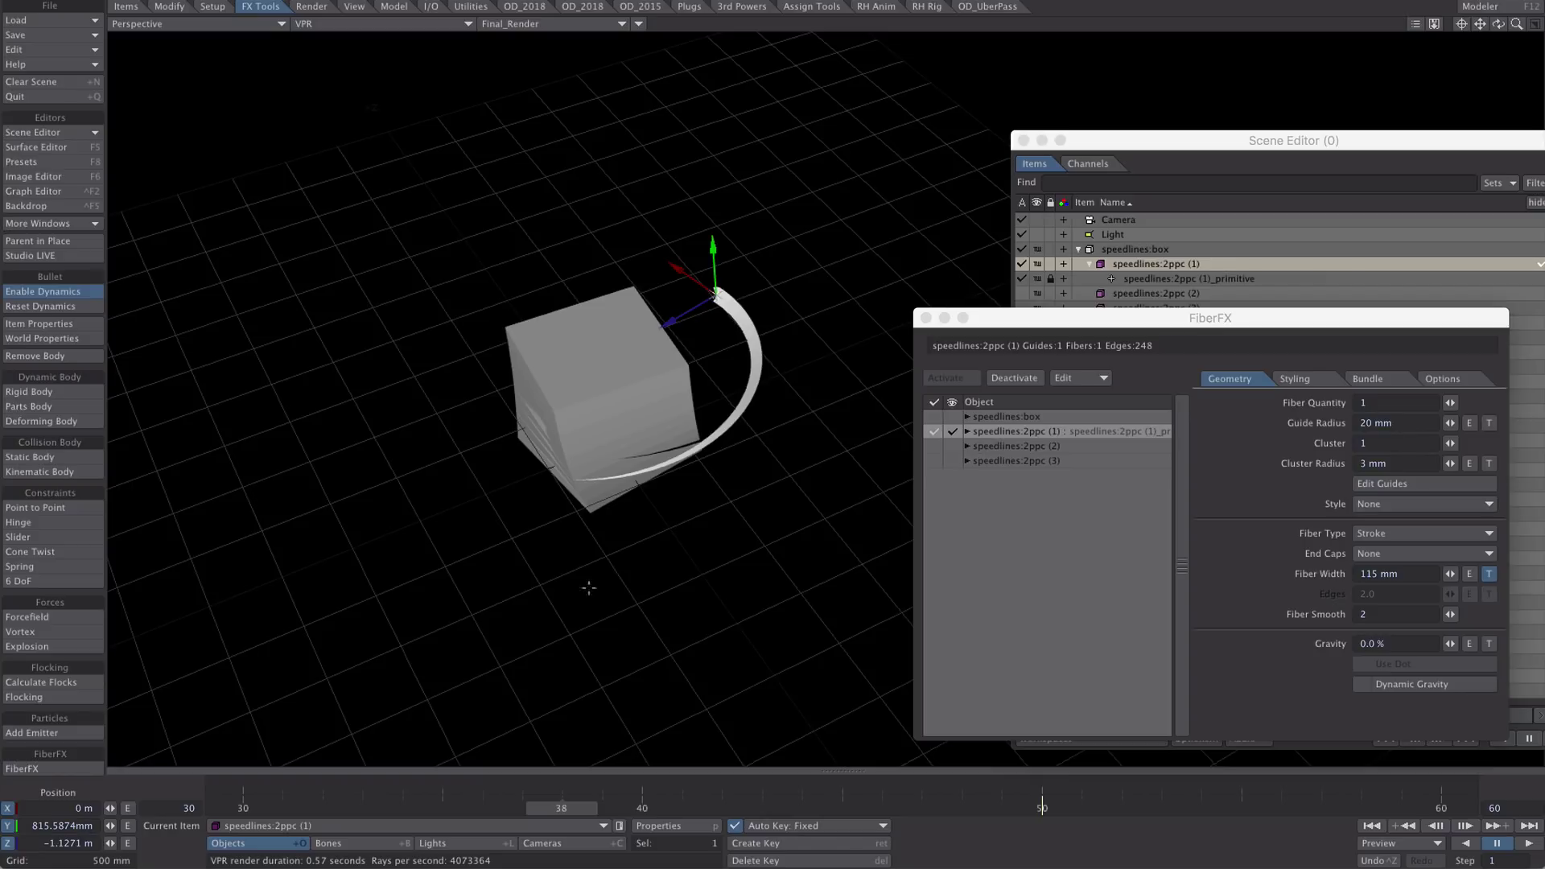
left_click(329, 24)
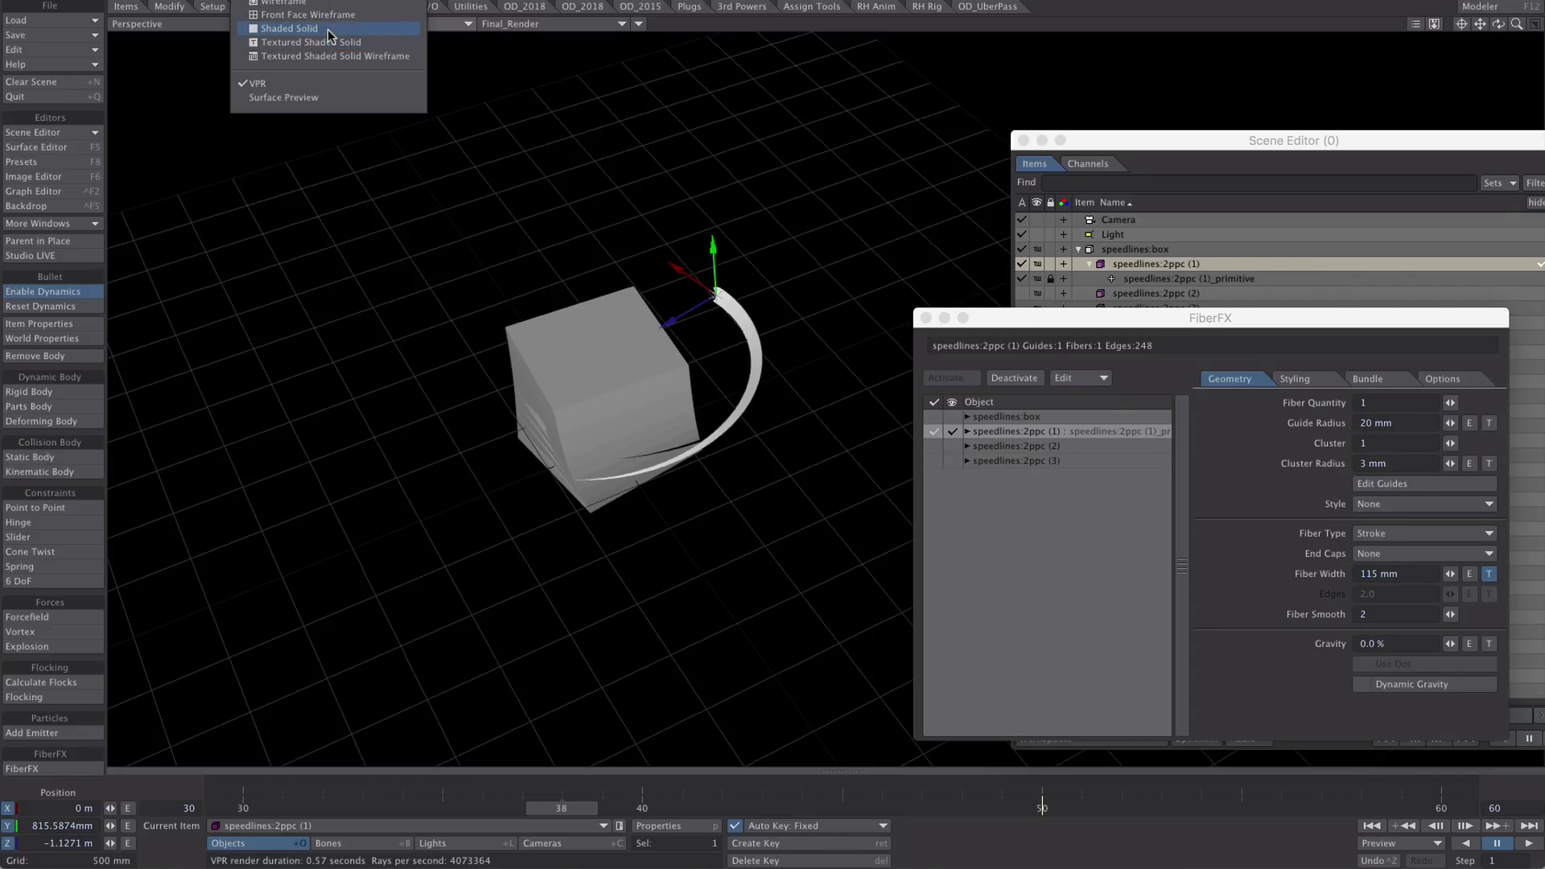
left_click(328, 29)
mouse_move(636, 233)
left_mouse_down("alt")
mouse_move(644, 322)
mouse_move(628, 326)
mouse_move(744, 304)
left_mouse_up("alt")
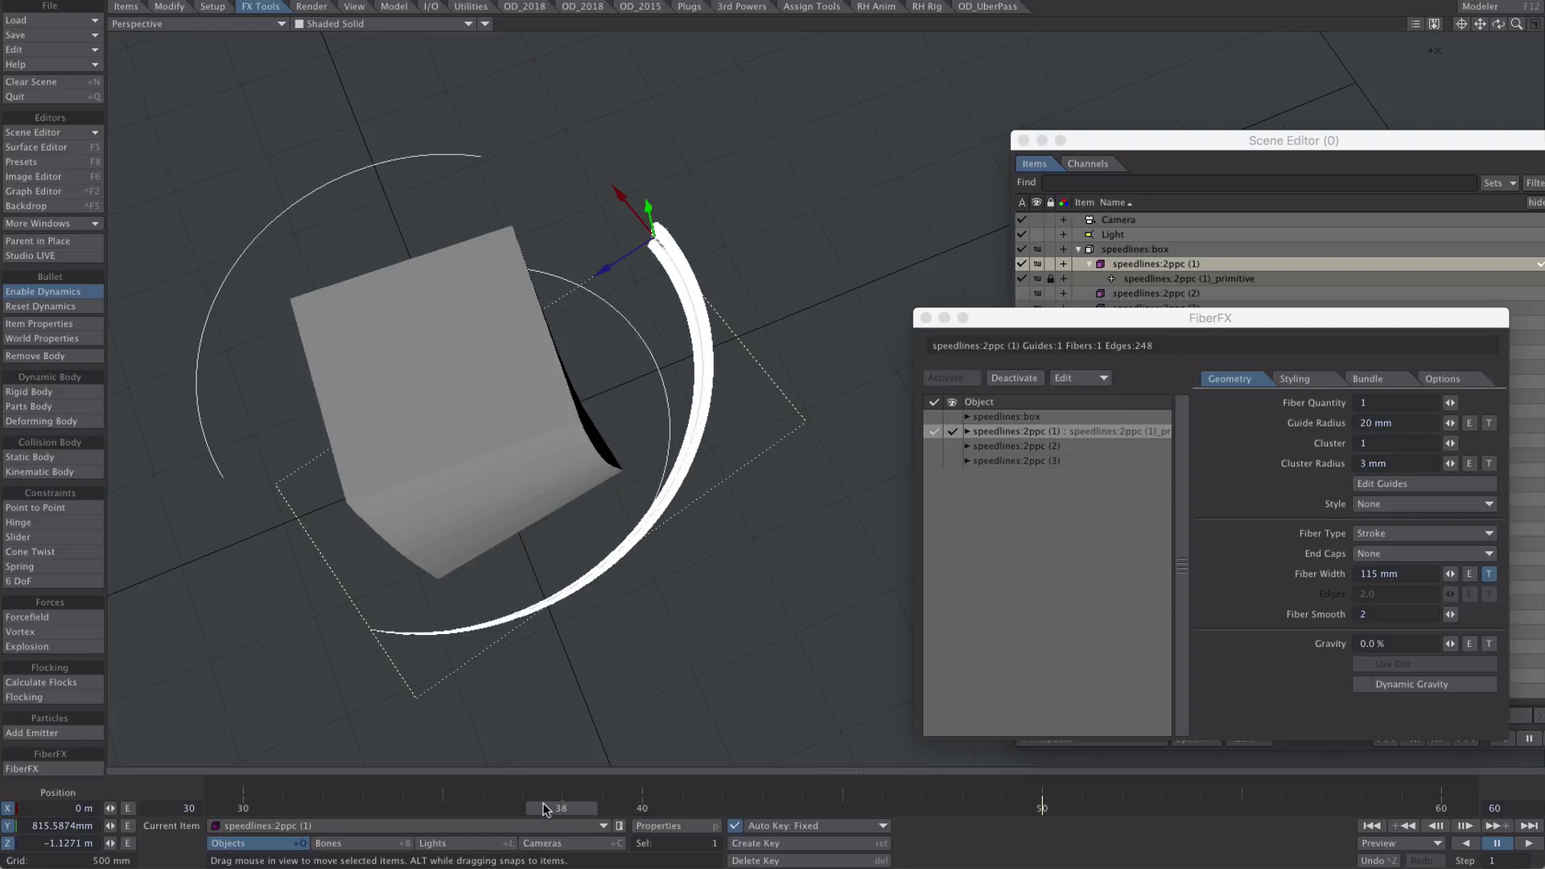
Rotate speedlines:2ppc (1) to a heading of 84.70° and scrub the timeline to check the stroke.
key("y")
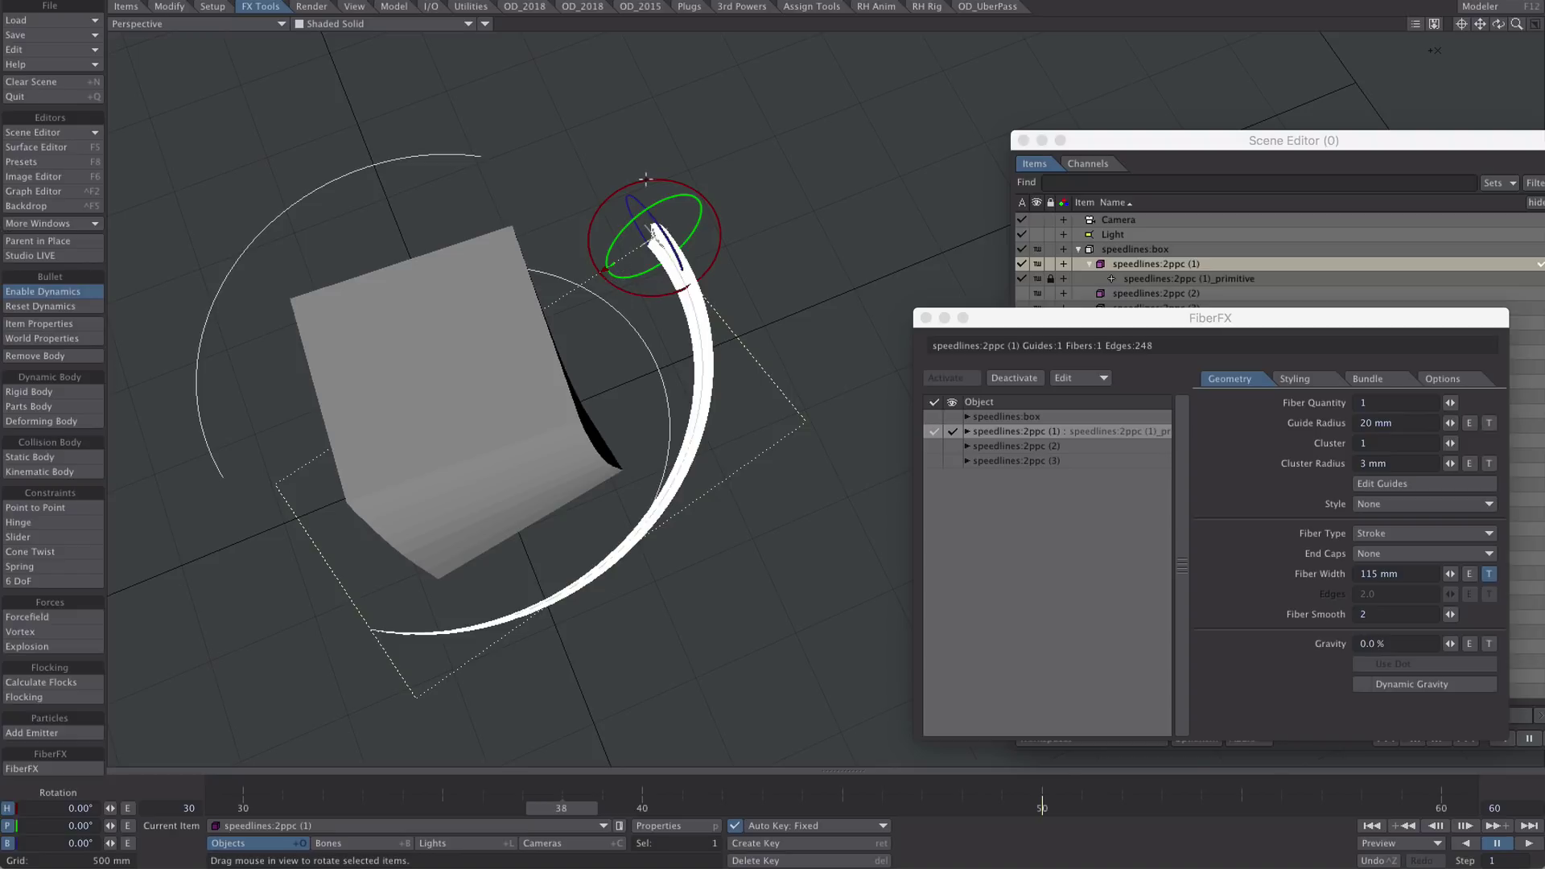
left_click_drag(645, 178, 620, 187)
mouse_move(600, 215)
left_mouse_down()
mouse_move(627, 190)
mouse_move(616, 196)
left_mouse_up()
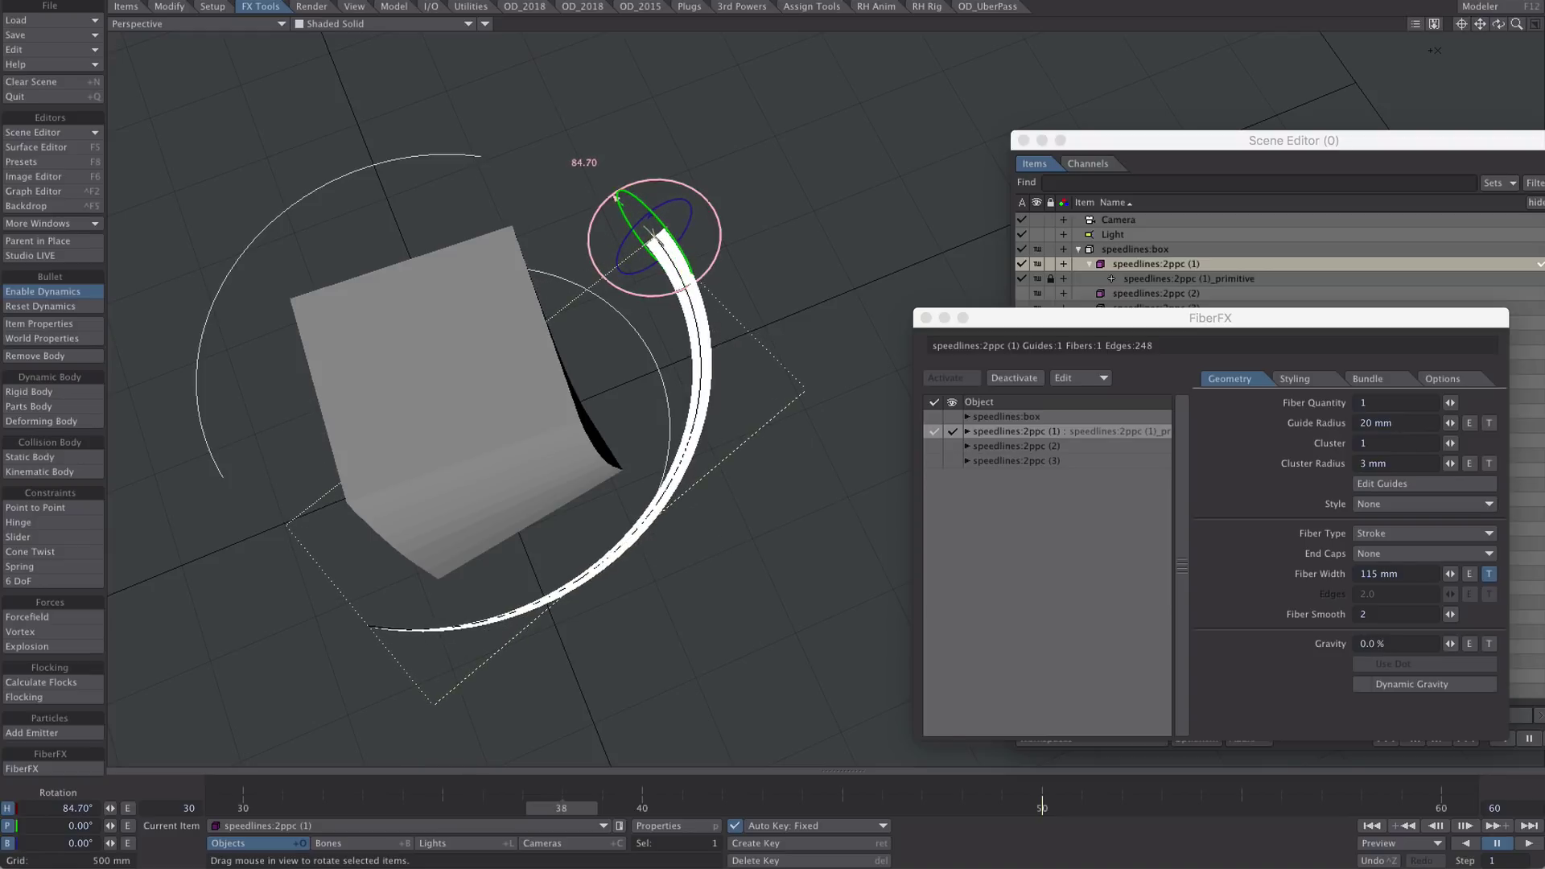
left_click_drag(560, 809, 641, 809)
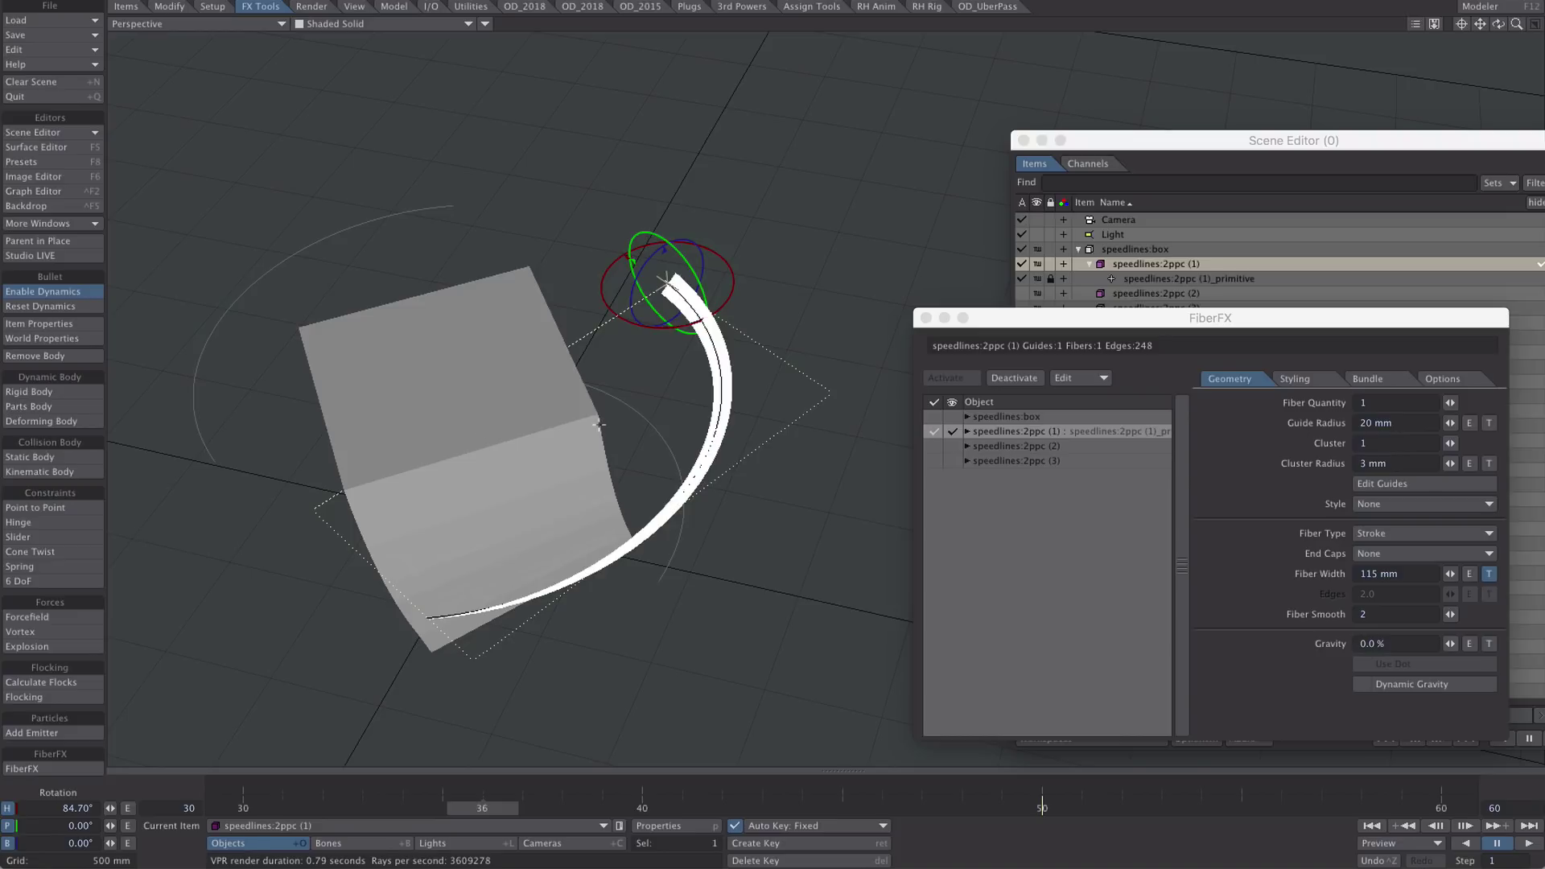
Set the Fiber Quantity to 7 and the Guide Radius to 807 mm for speedlines:2ppc (1).
left_click_drag(598, 425, 586, 456, "alt")
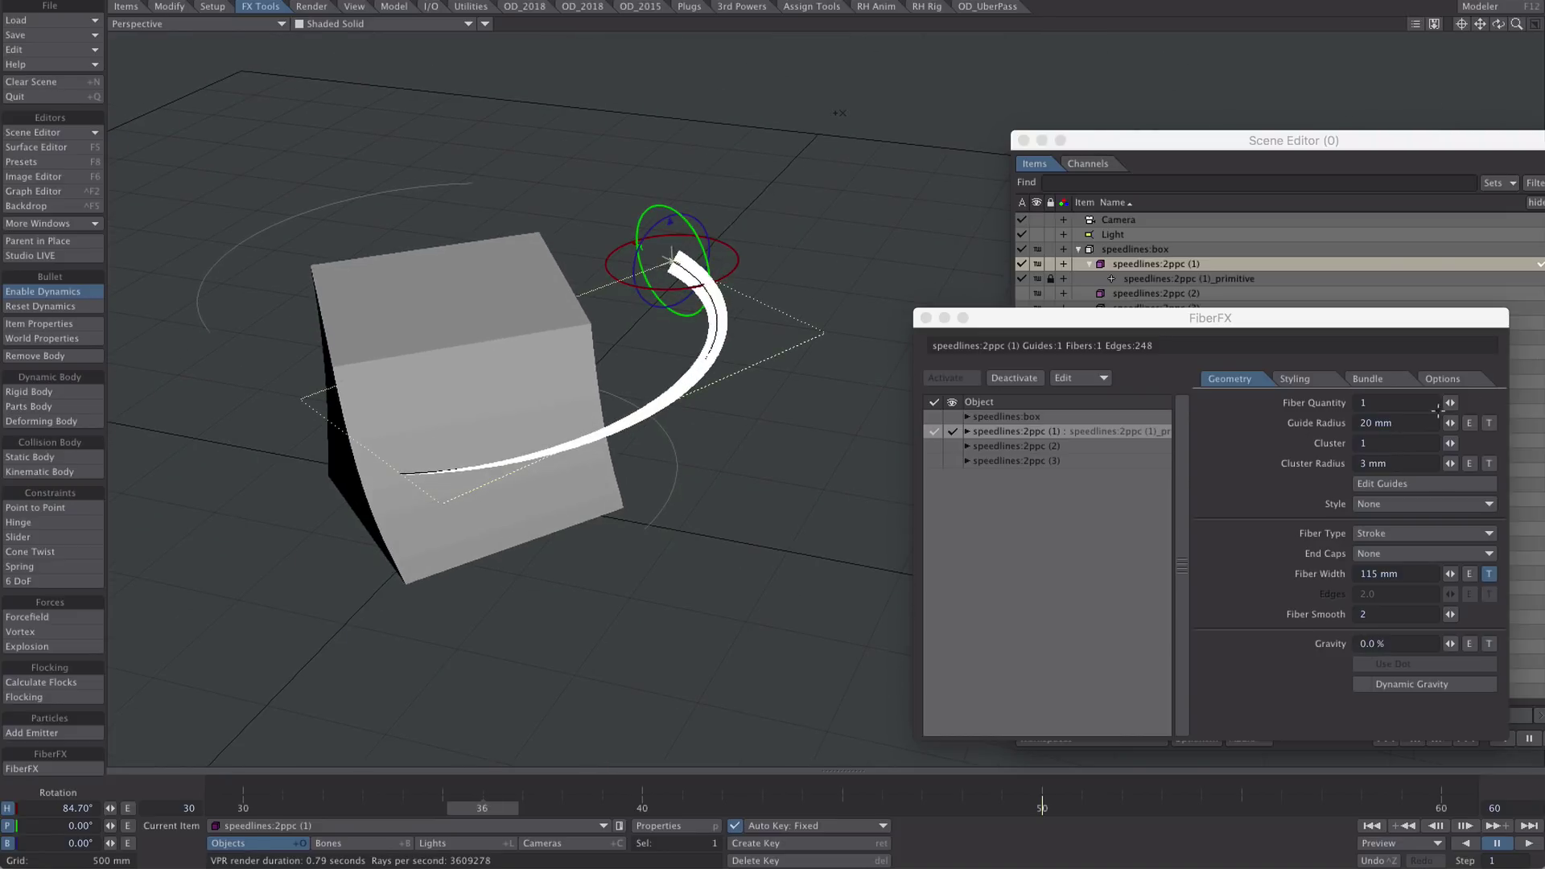
left_click(1451, 403)
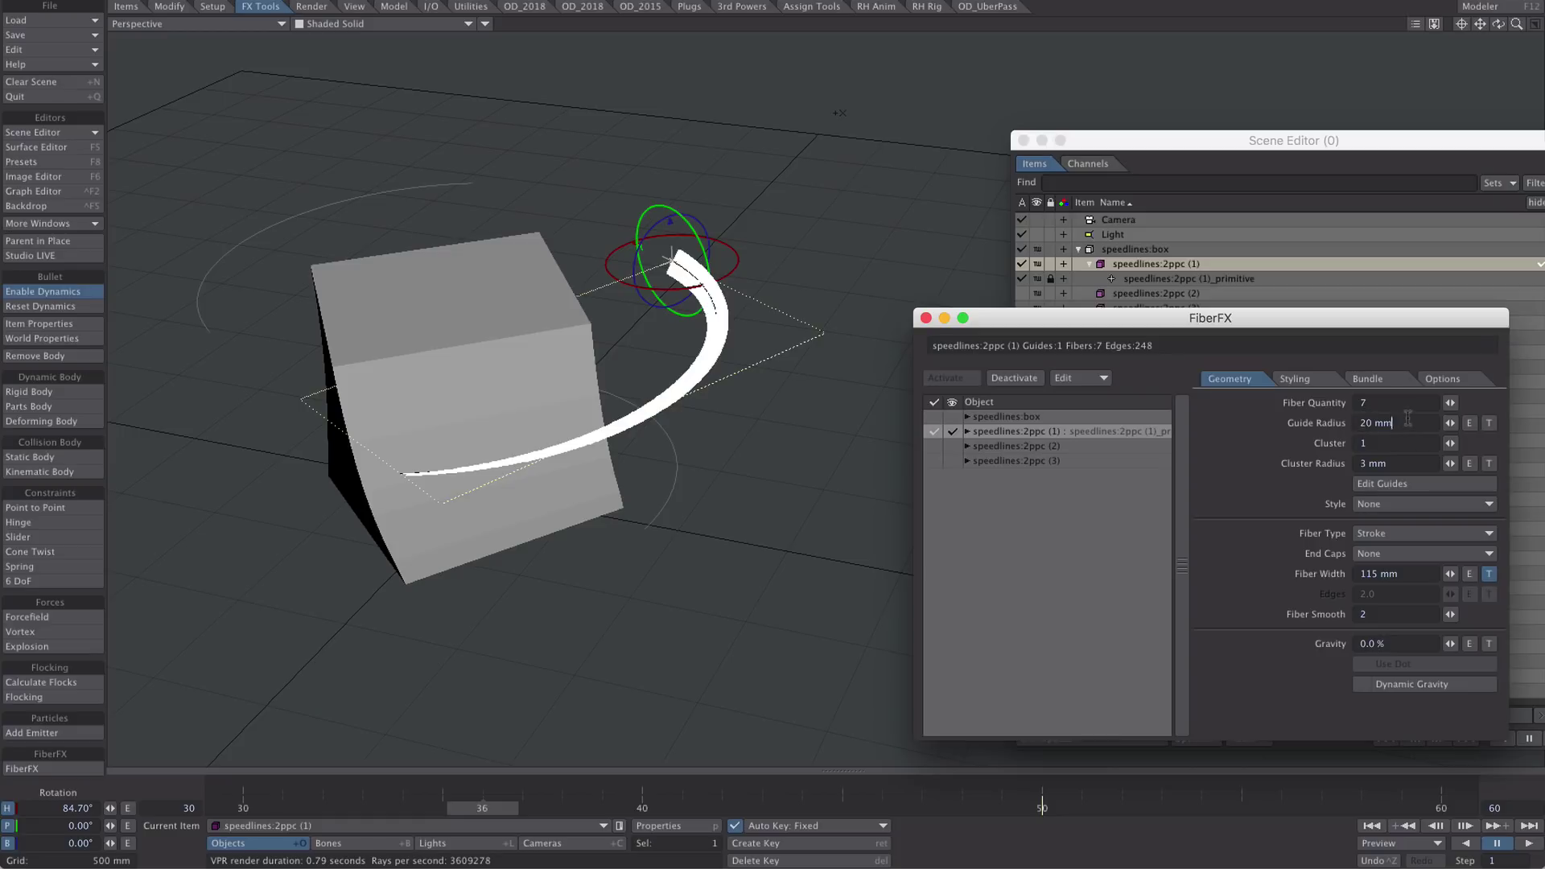
left_click_drag(1397, 420, 1242, 419)
left_click_drag(1450, 423, 1457, 423)
Play the animation from the first frame to examine the spread of the speed lines.
left_click_drag(668, 349, 701, 403, "alt")
left_click(1372, 827)
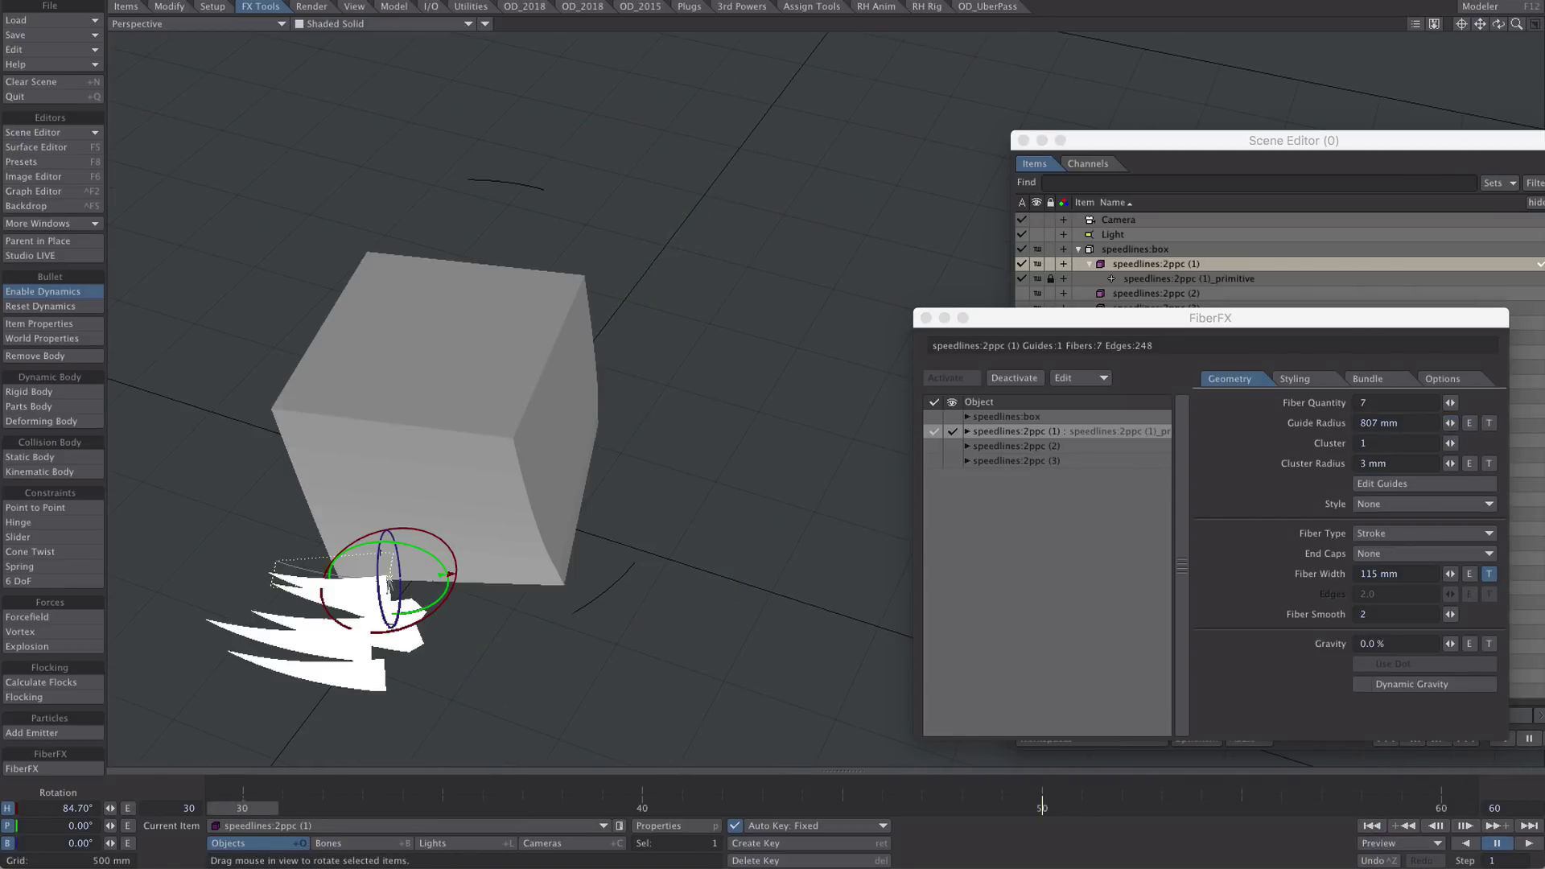
left_click(1528, 843)
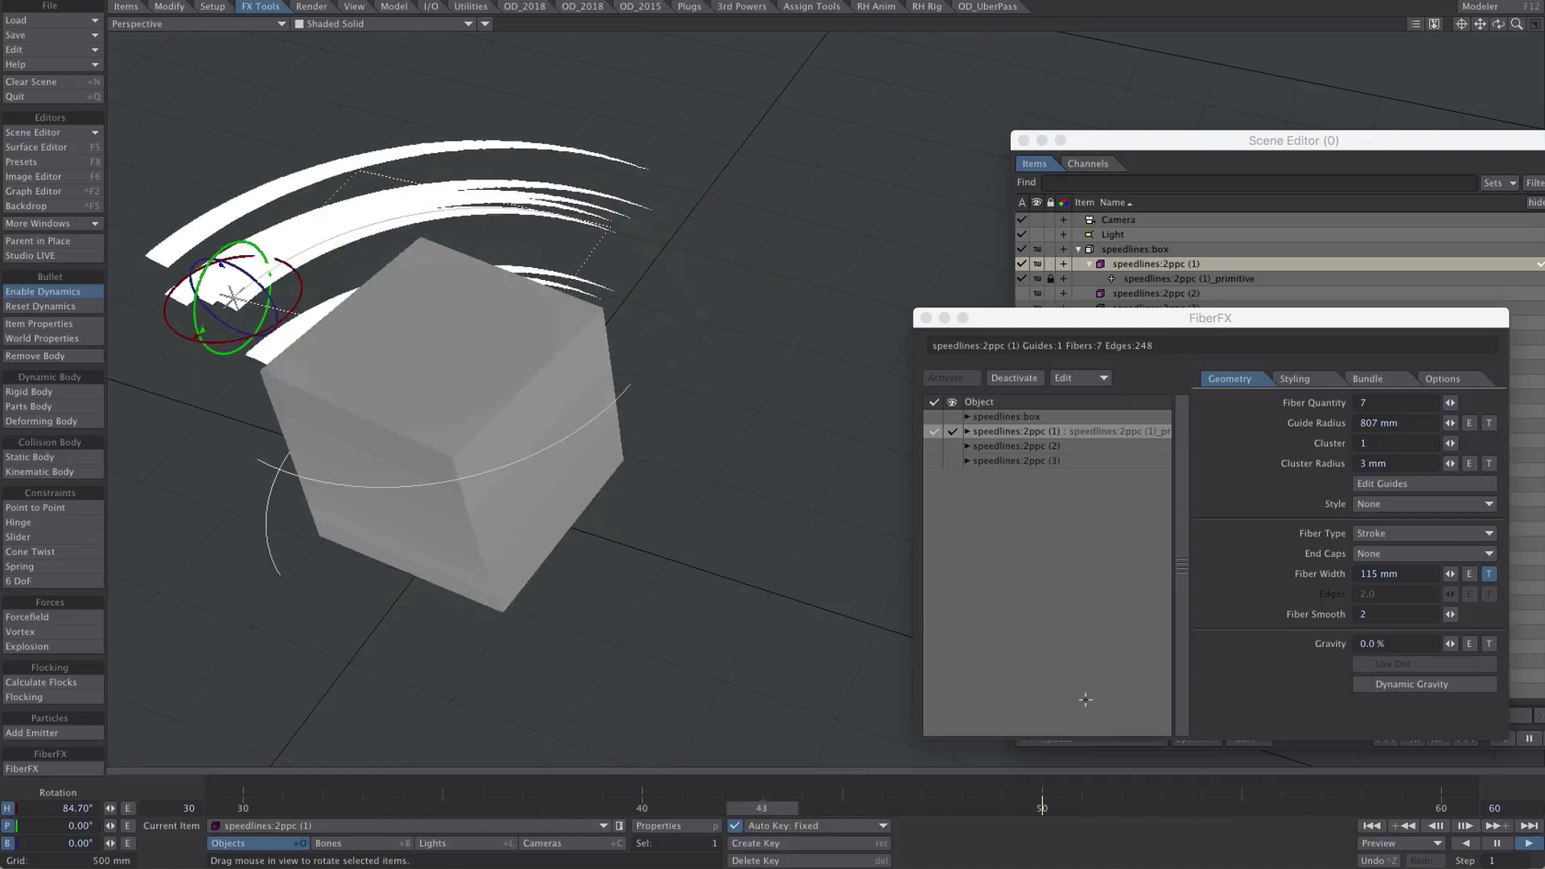
Reduce the Fiber Quantity to 4 and switch the perspective view to VPR.
mouse_move(1450, 404)
left_mouse_down()
mouse_move(1479, 406)
mouse_move(1427, 403)
mouse_move(1448, 404)
left_mouse_up()
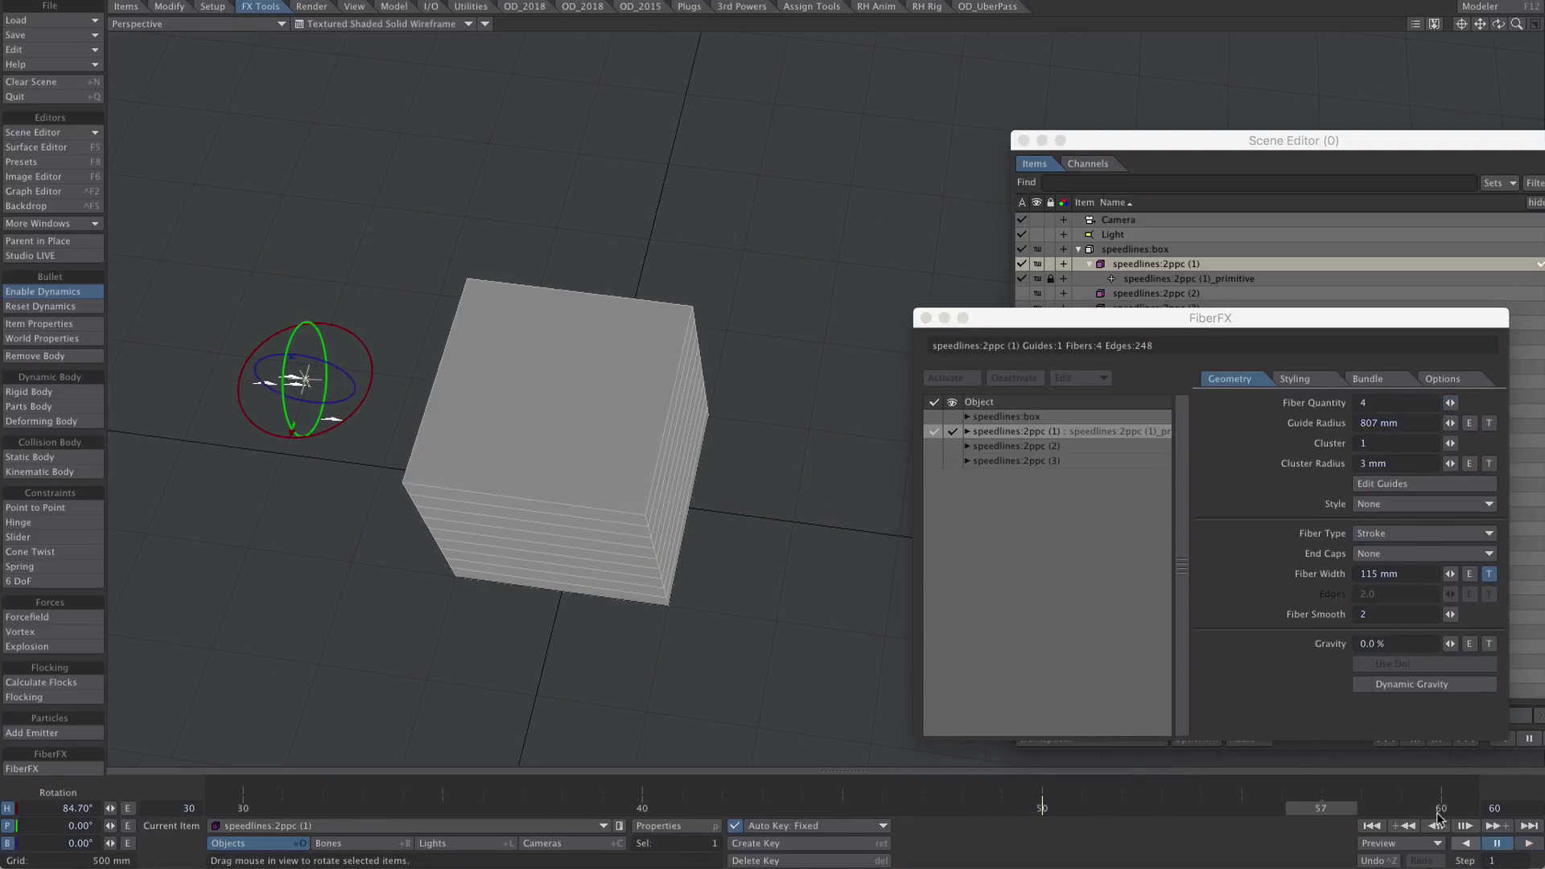
left_click(352, 27)
left_click(326, 76)
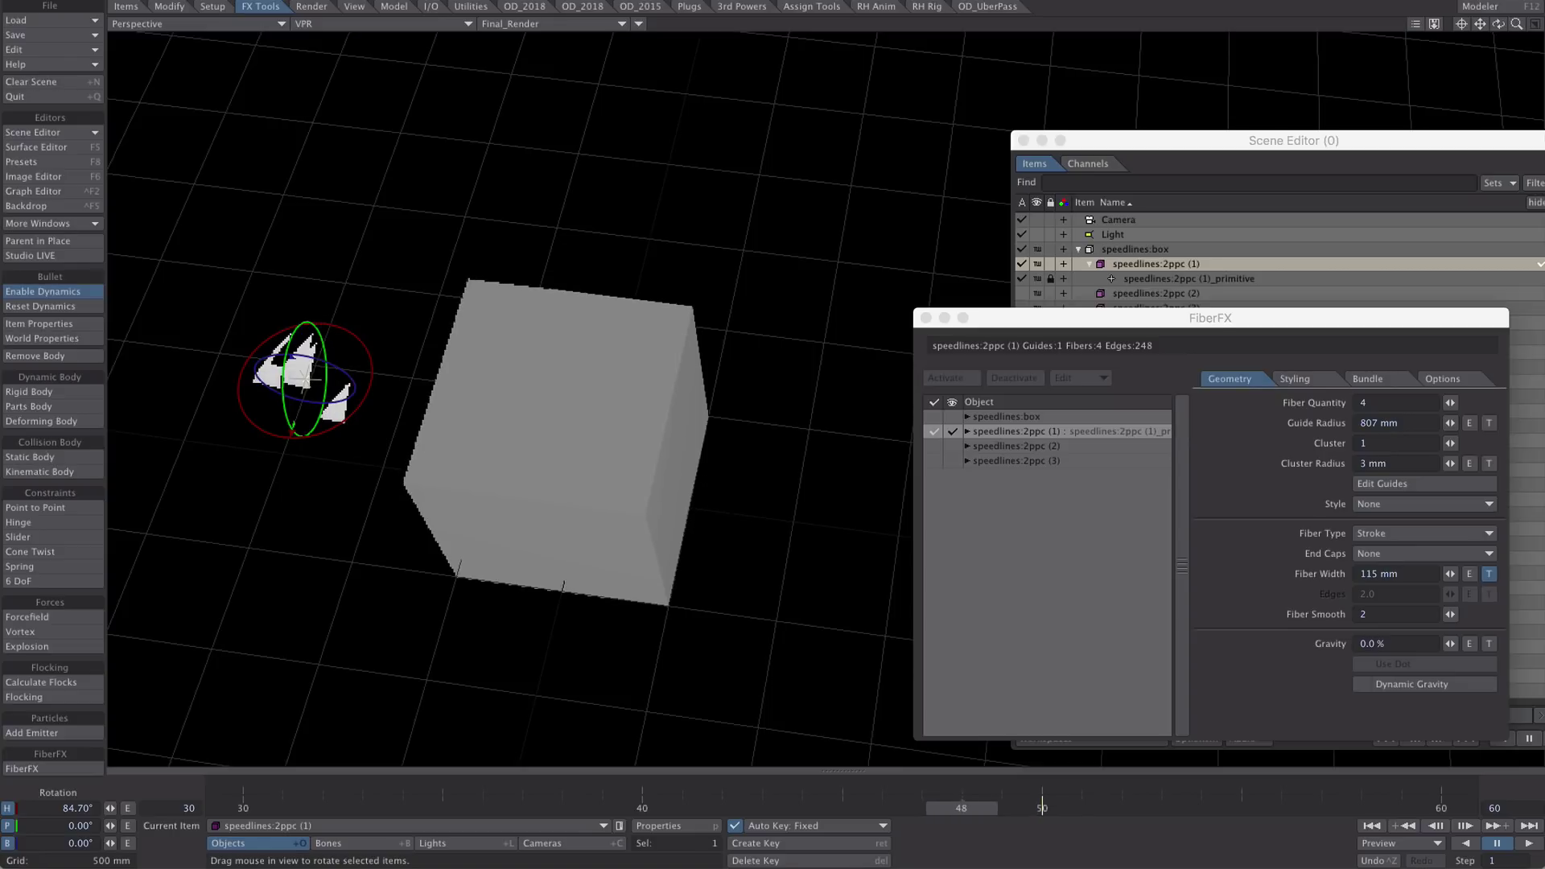
Dissolve speedlines:2ppc (1)_primitive to 100% at frame 48 and scrub the timeline to check it.
left_click(1389, 138)
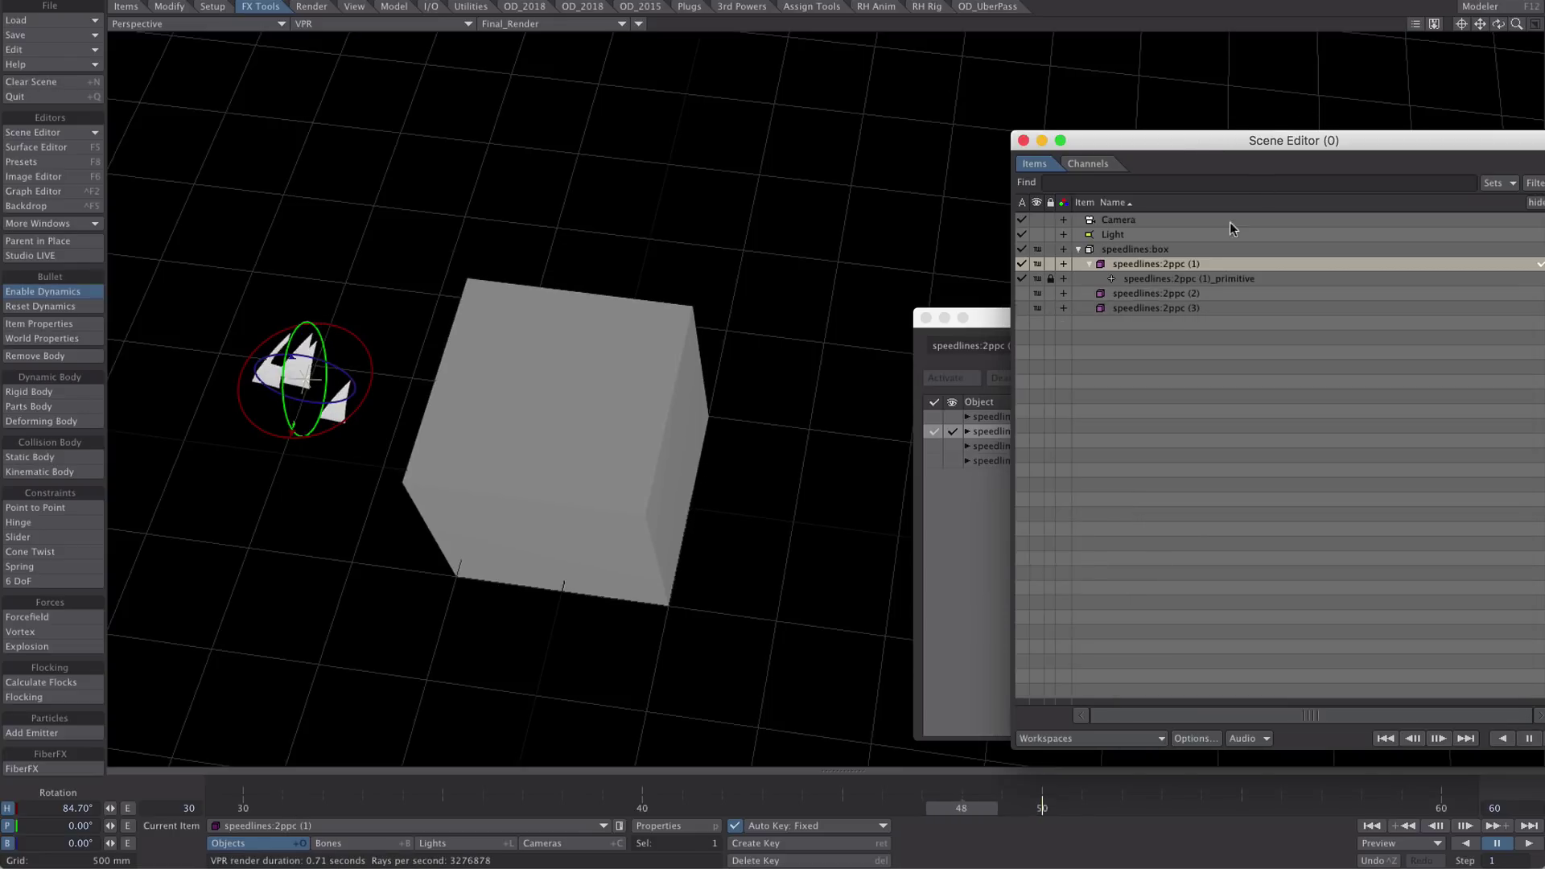
left_click(1181, 278)
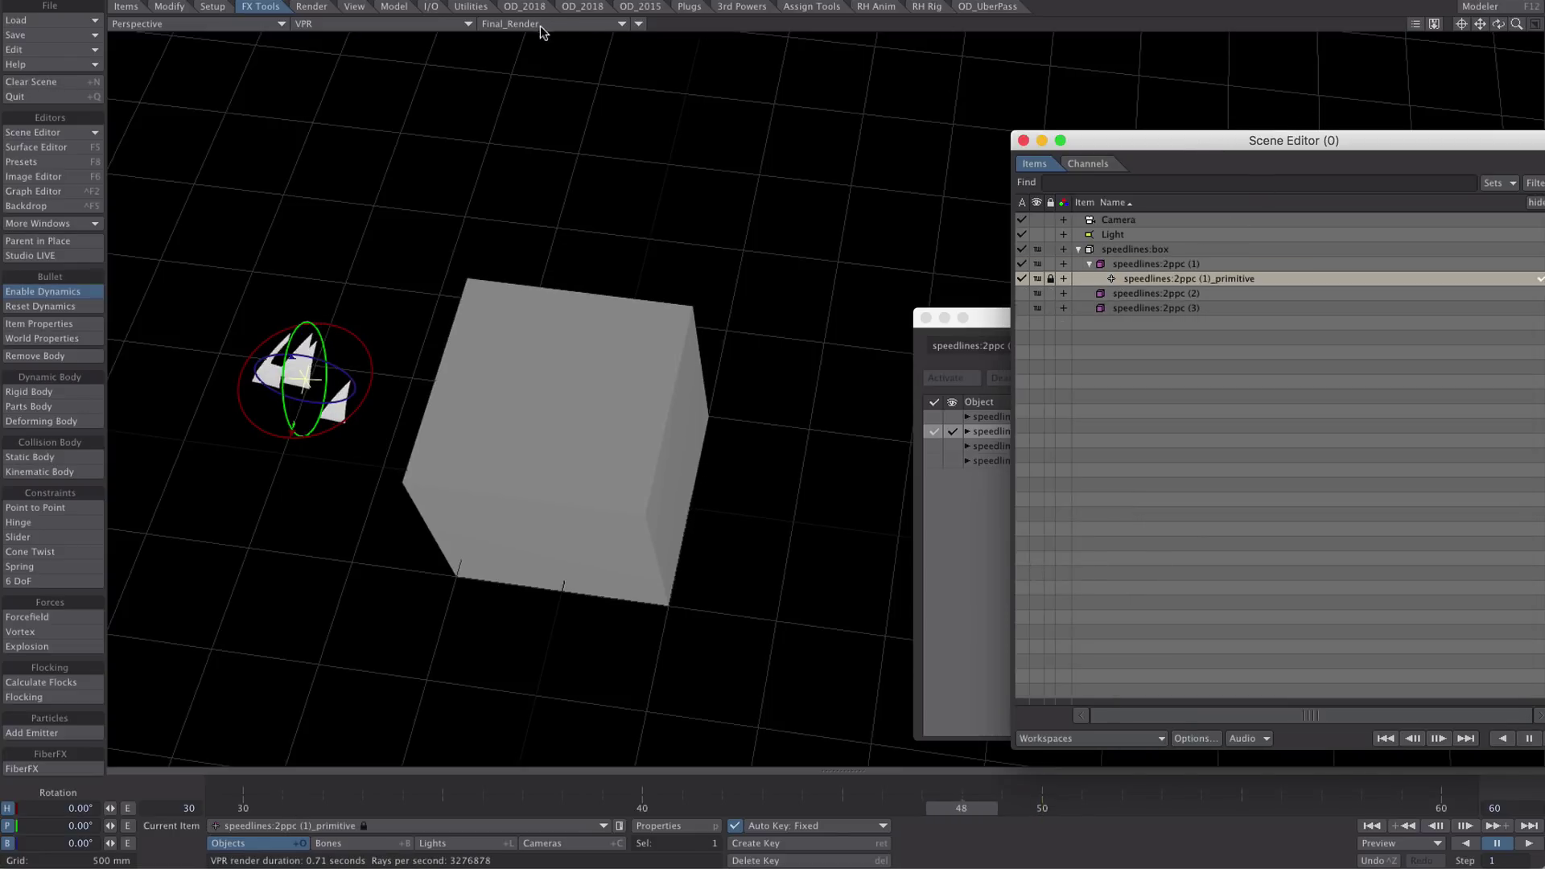
left_click(692, 7)
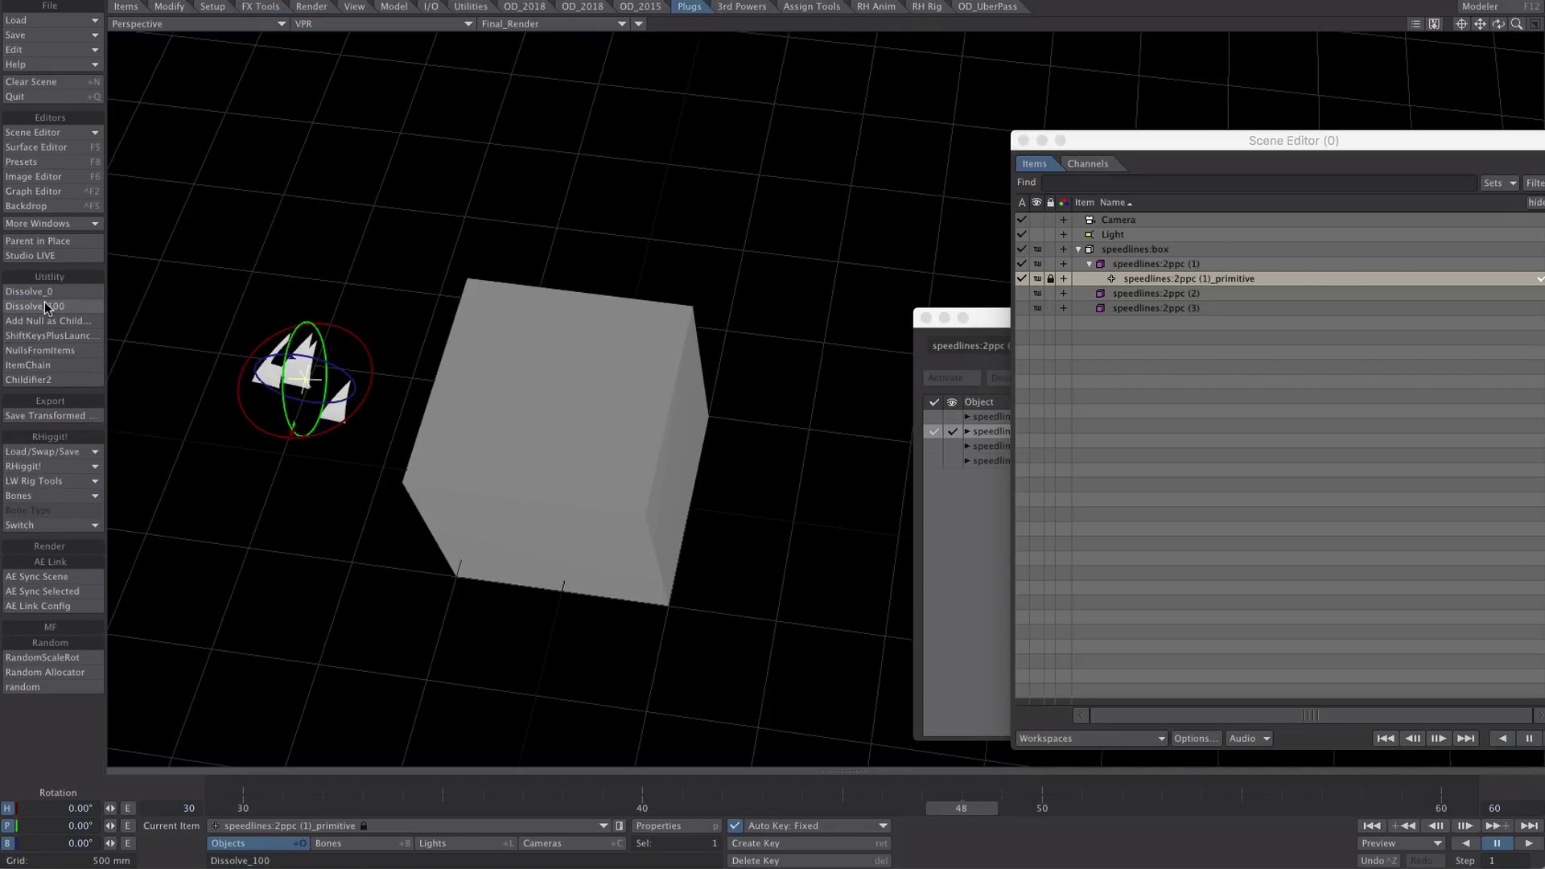
left_click(46, 306)
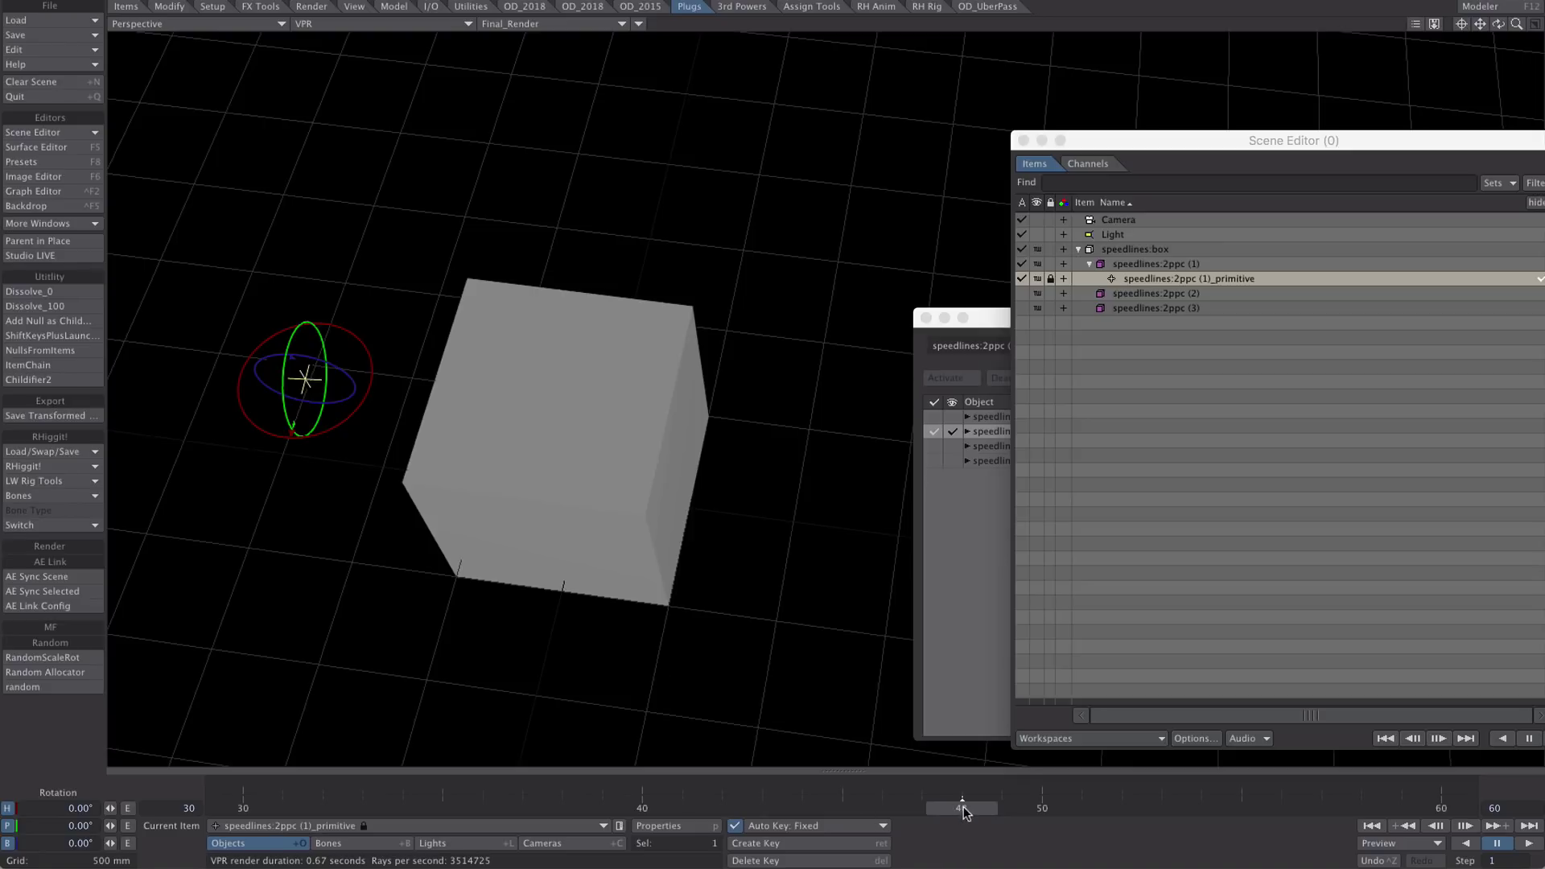
left_click_drag(966, 813, 1041, 808)
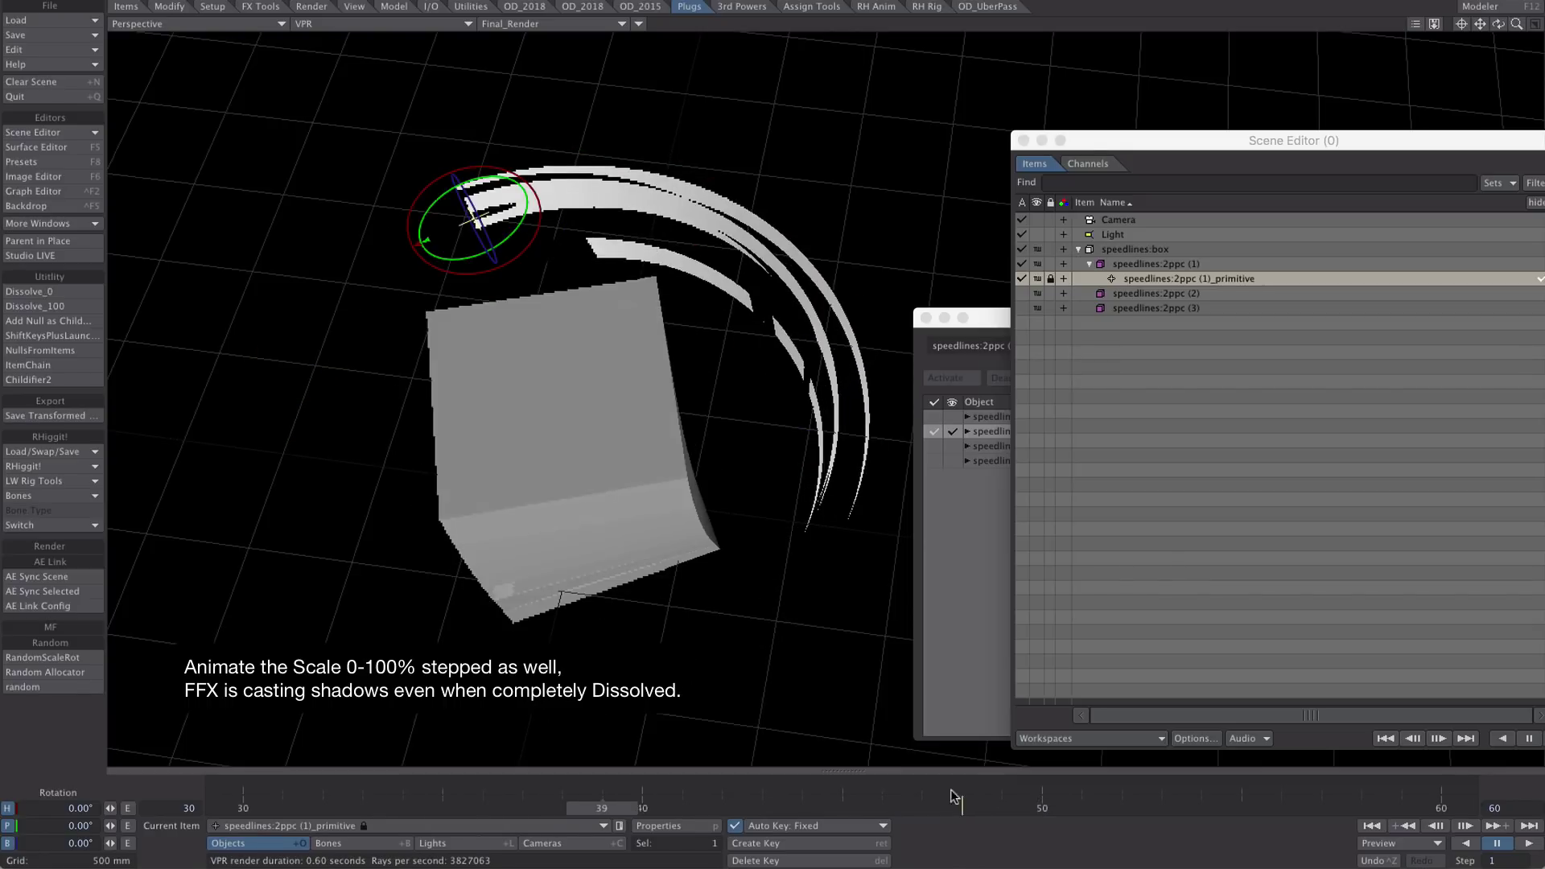
Reselect speedlines:2ppc (1) in FiberFX and show the perspective view as Shaded Solid from a new angle.
left_click(962, 528)
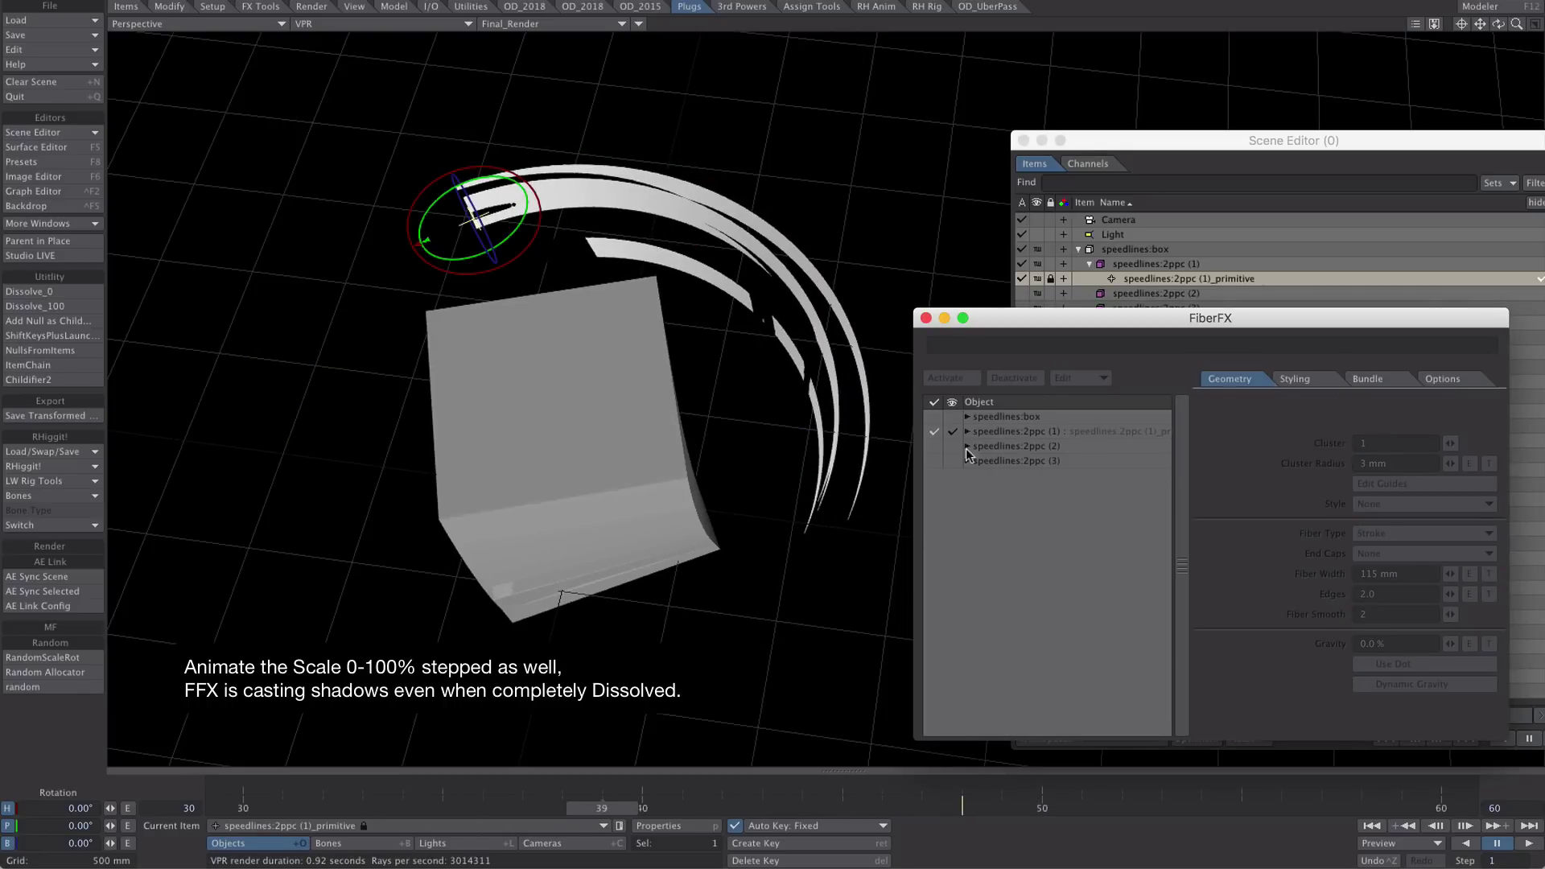
left_click(995, 432)
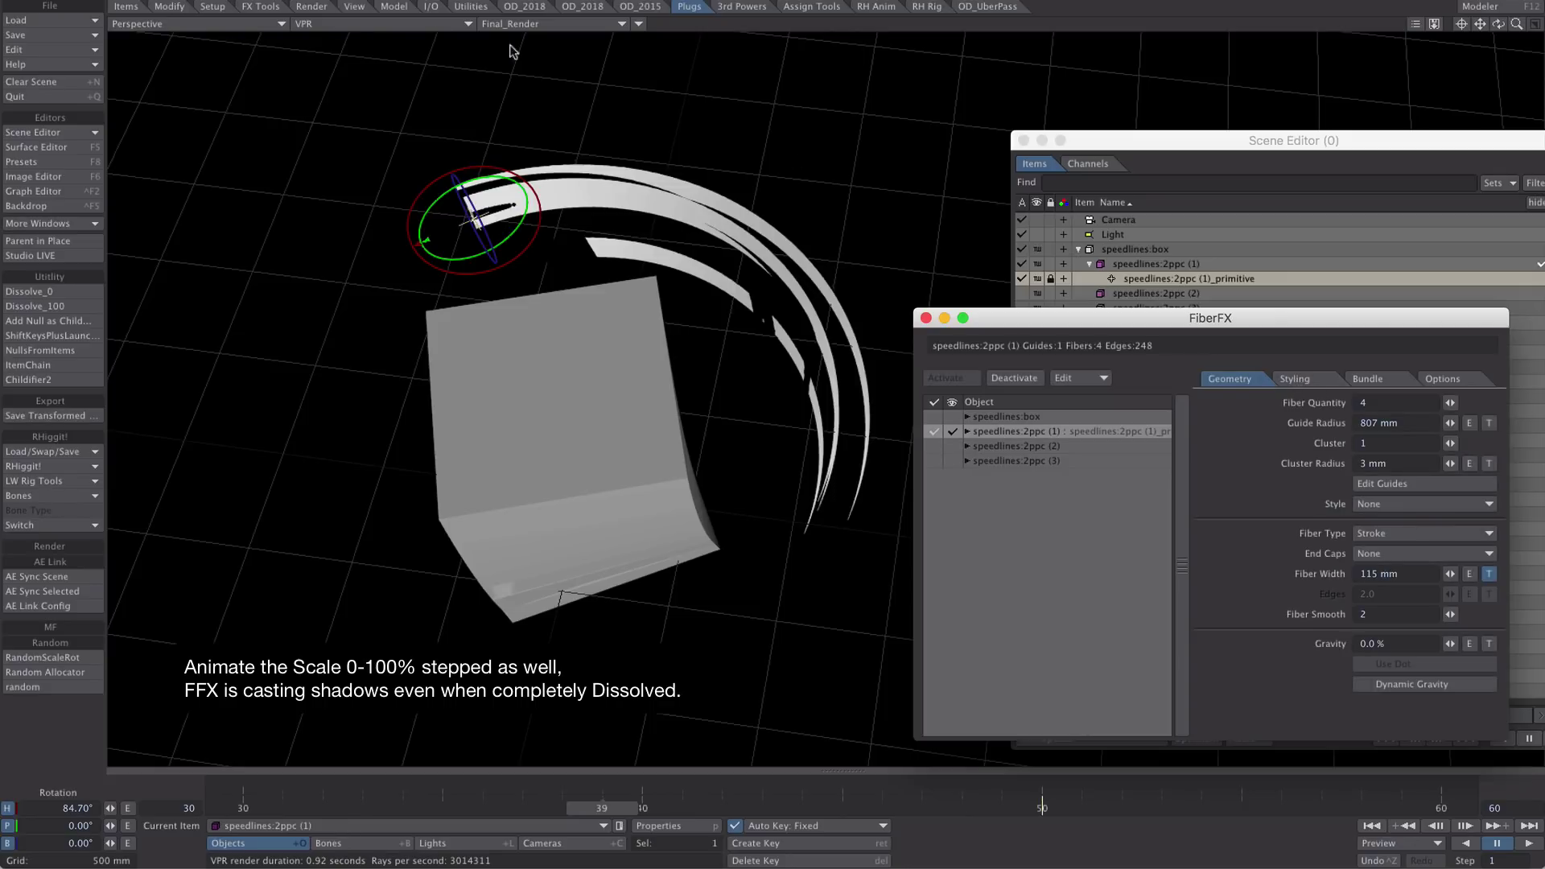
left_click(339, 19)
left_click(338, 35)
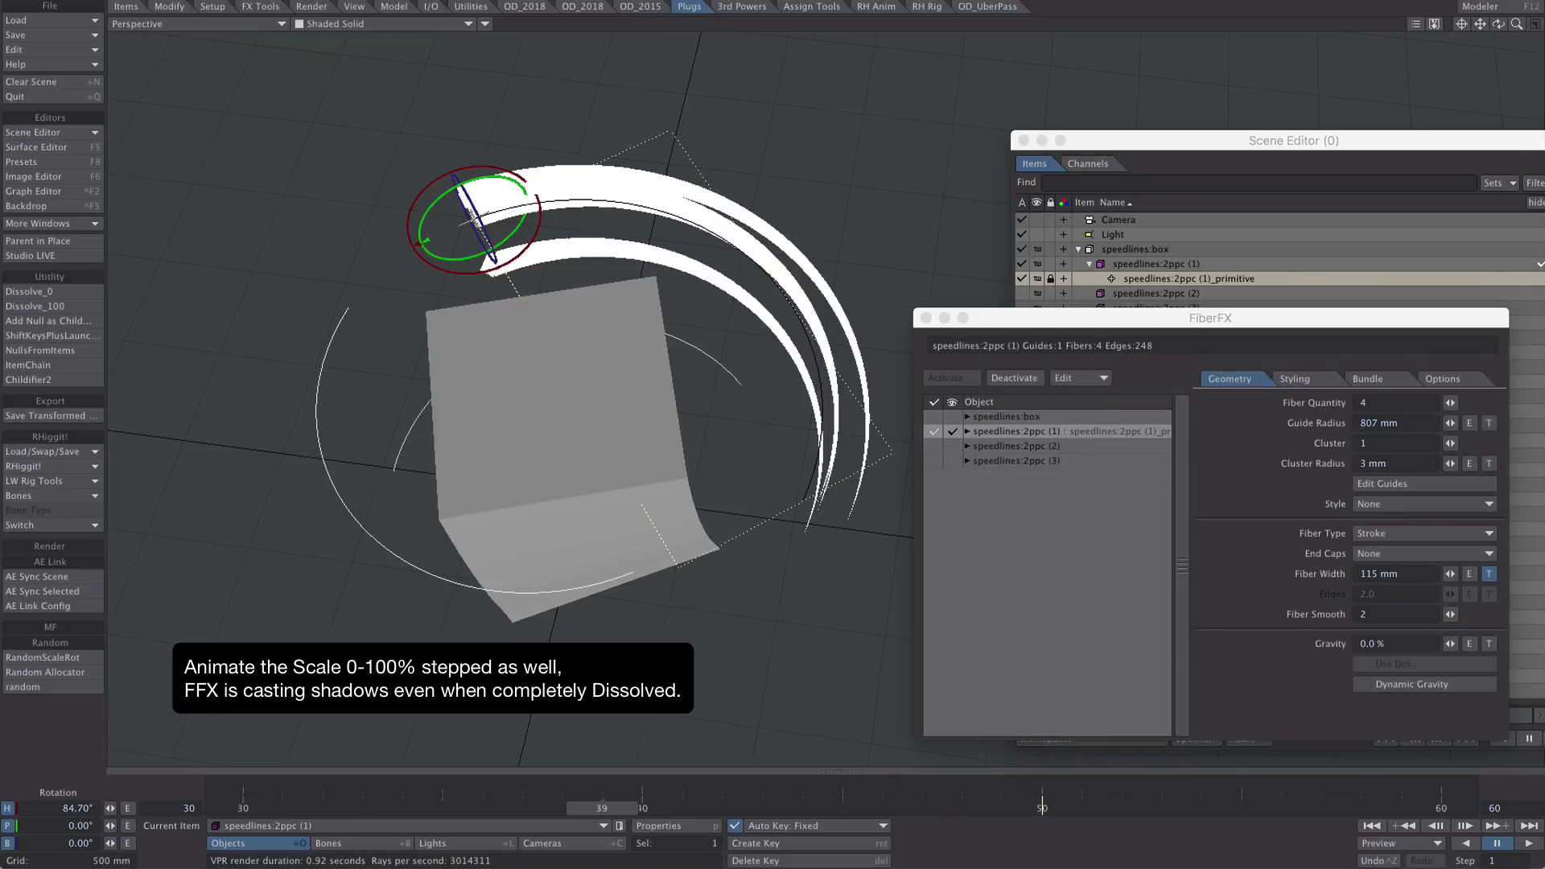
left_click_drag(615, 415, 560, 463, "alt")
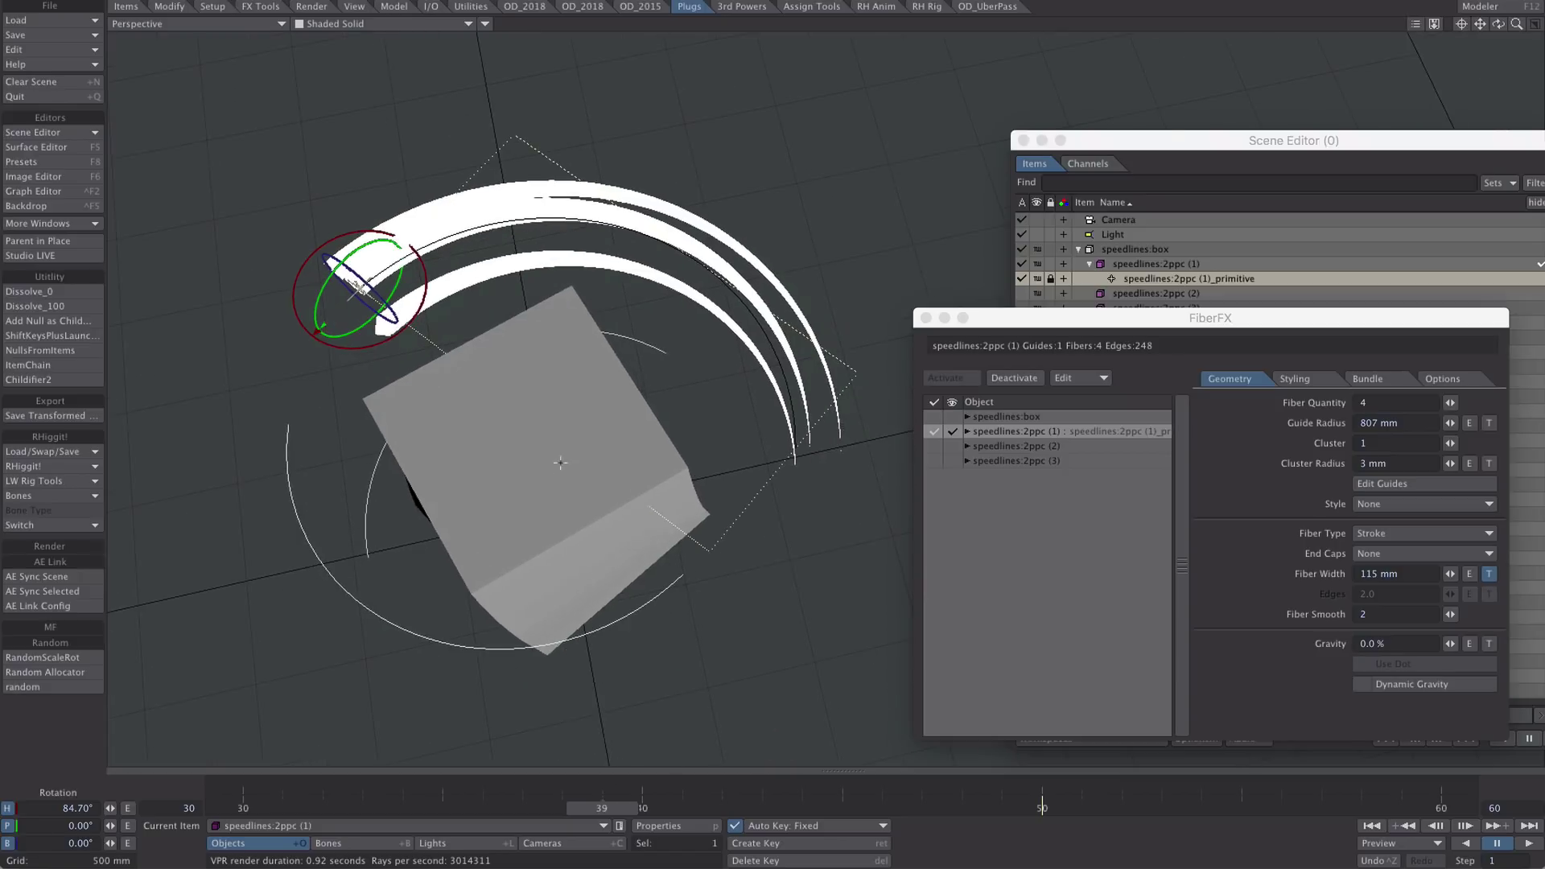
middle_click_drag(560, 462, 572, 467)
In the fiber styling settings, set Fiber Kink to 0% and Random Length to 50%.
left_click(1294, 380)
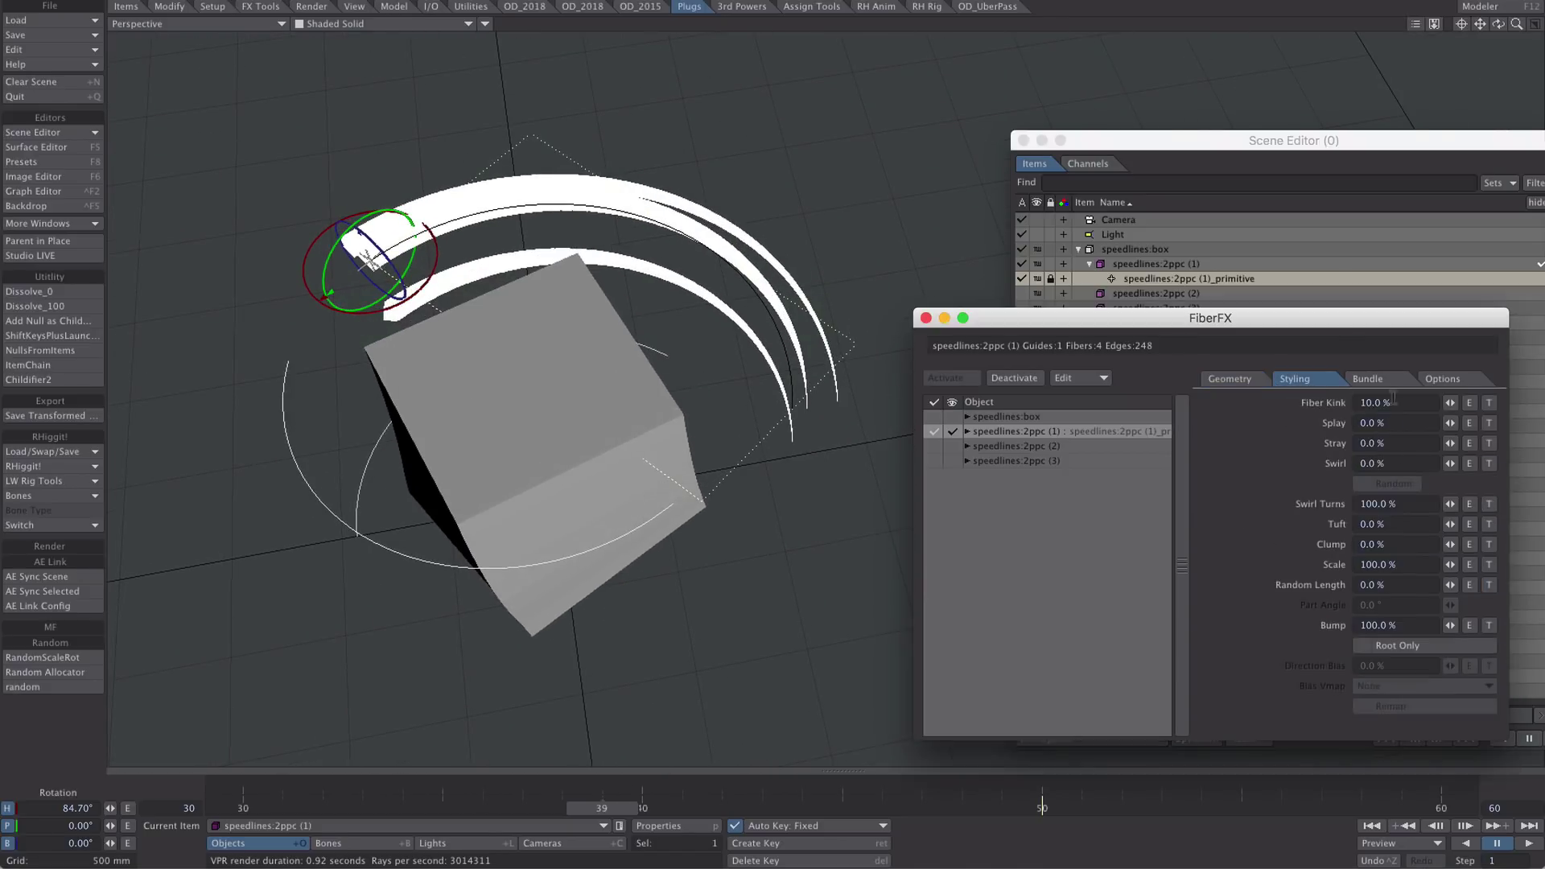
left_click(1414, 400)
type("0")
key("Tab")
left_click(1404, 584)
type("50")
key("Tab")
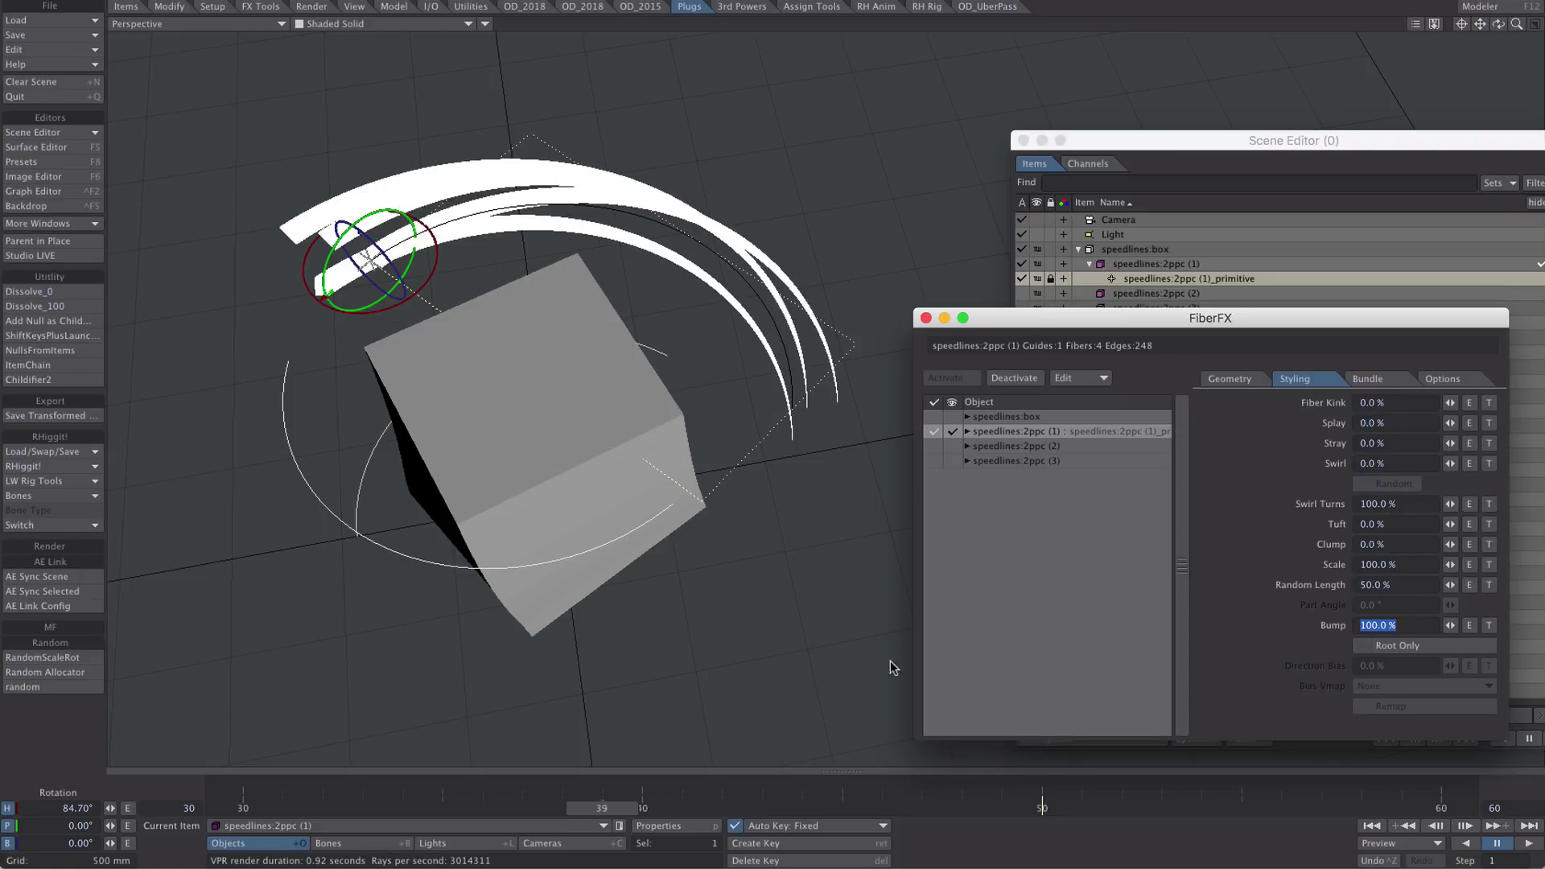
Inspect the varied stroke lengths around the box and raise Random Length to 100%.
left_click_drag(577, 386, 664, 438, "alt")
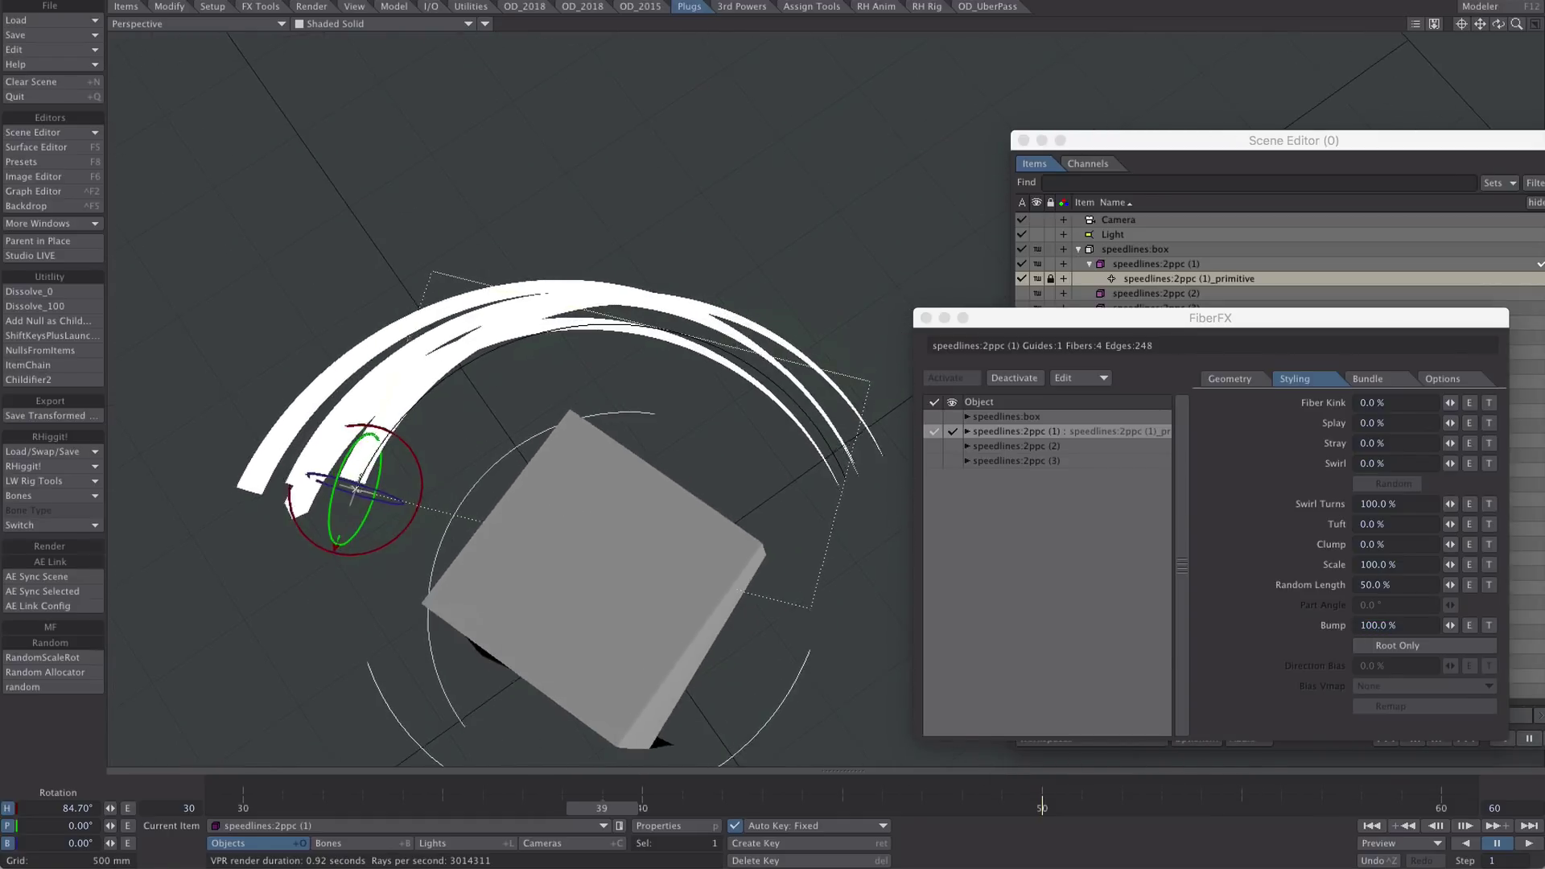
left_click_drag(684, 648, 754, 366, "alt")
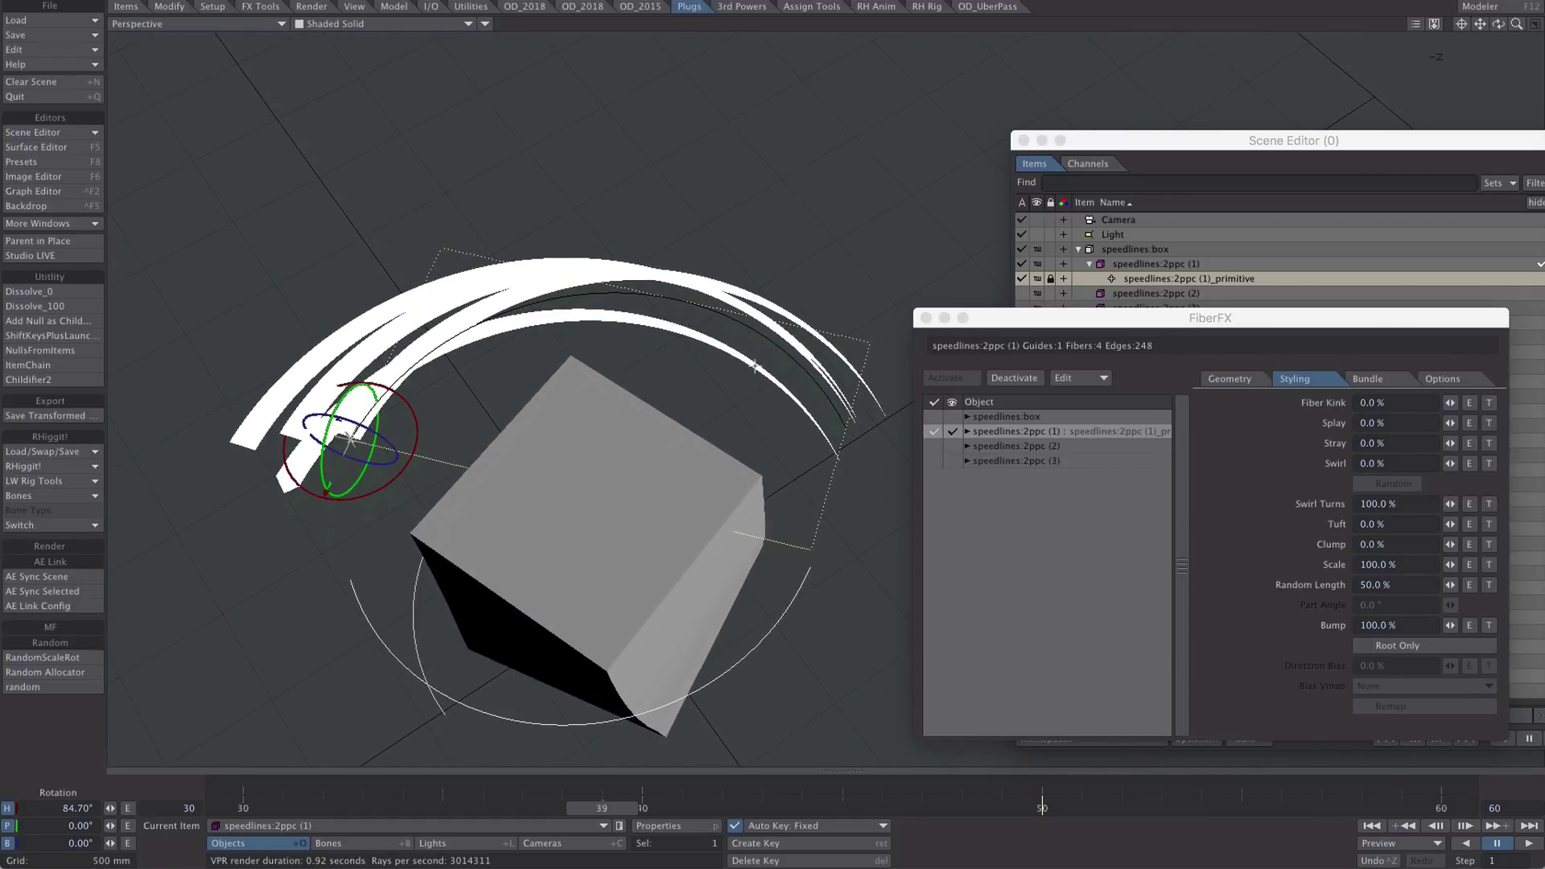
left_click(1364, 584)
type("100")
key("Tab")
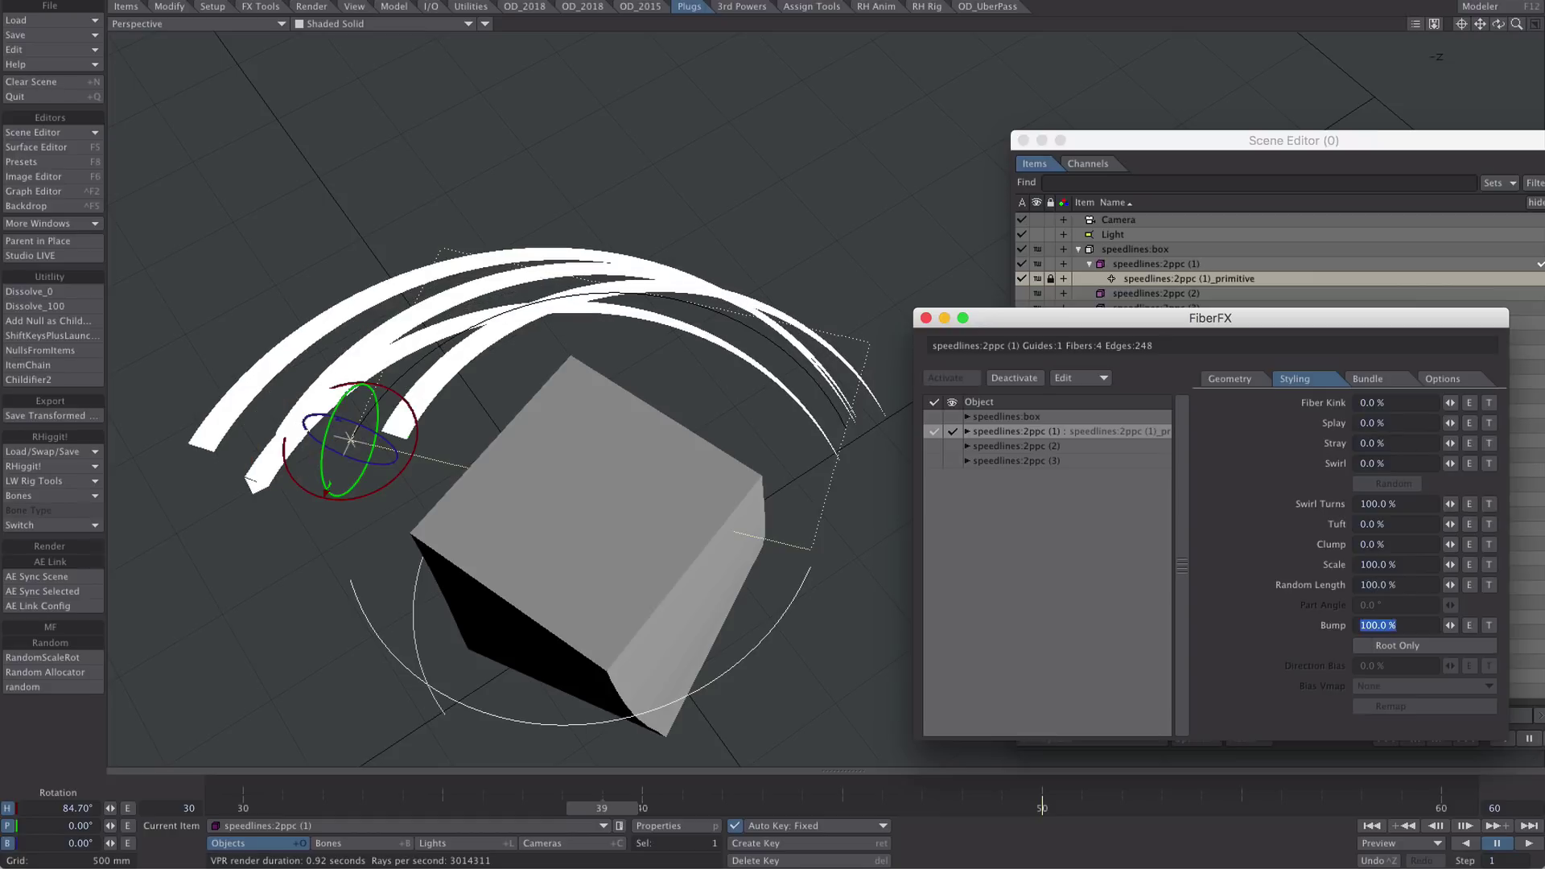
Set the fiber Tuft to 55.5% and play the animation to check the strokes.
left_click_drag(1450, 520, 1459, 539)
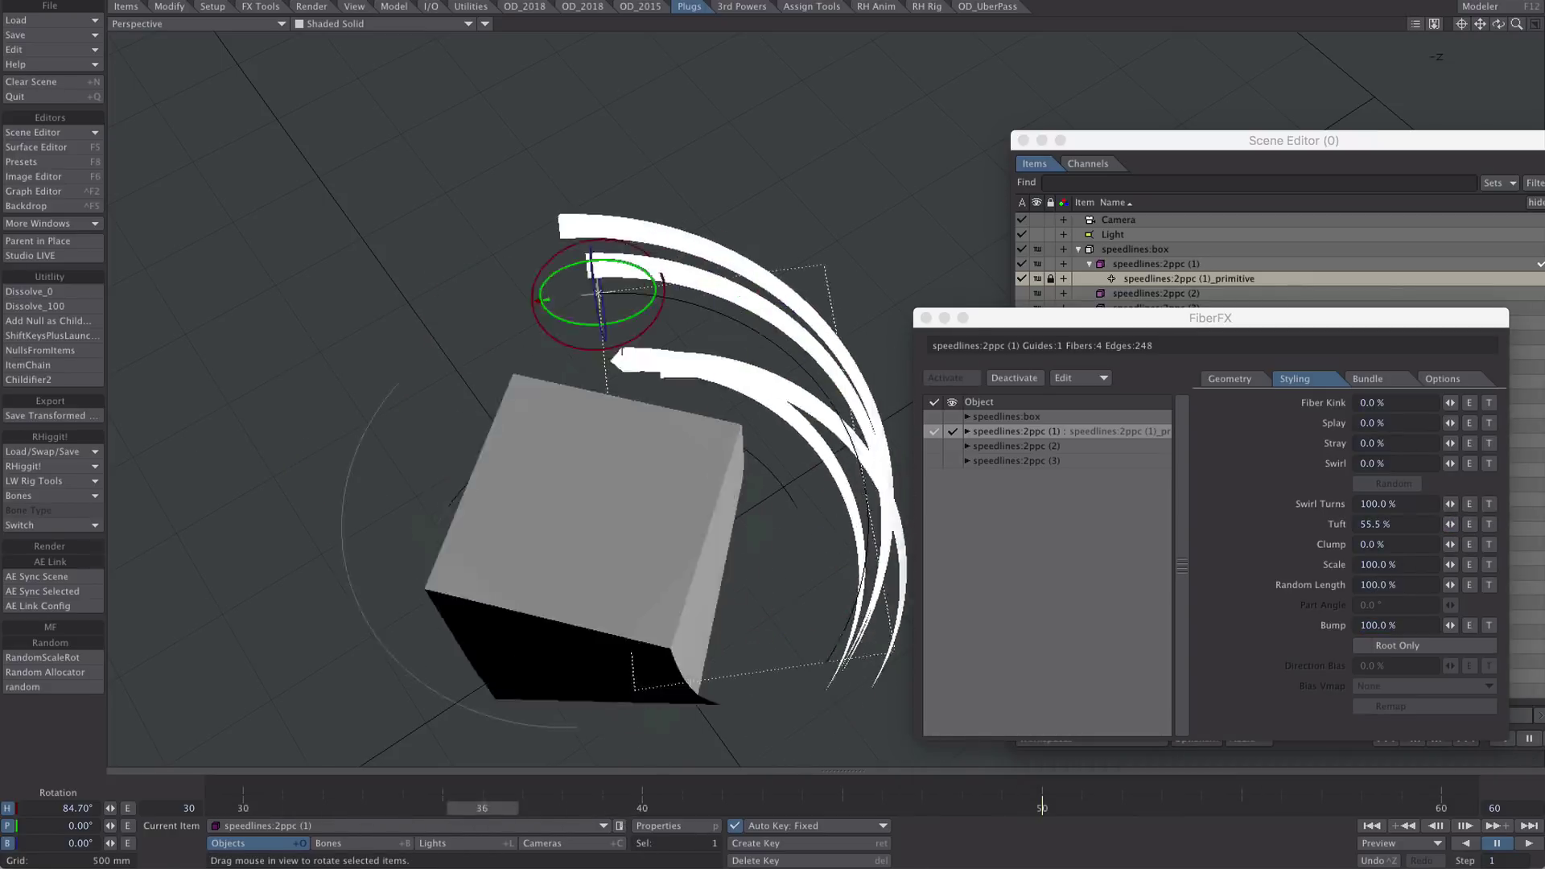
left_click(1529, 843)
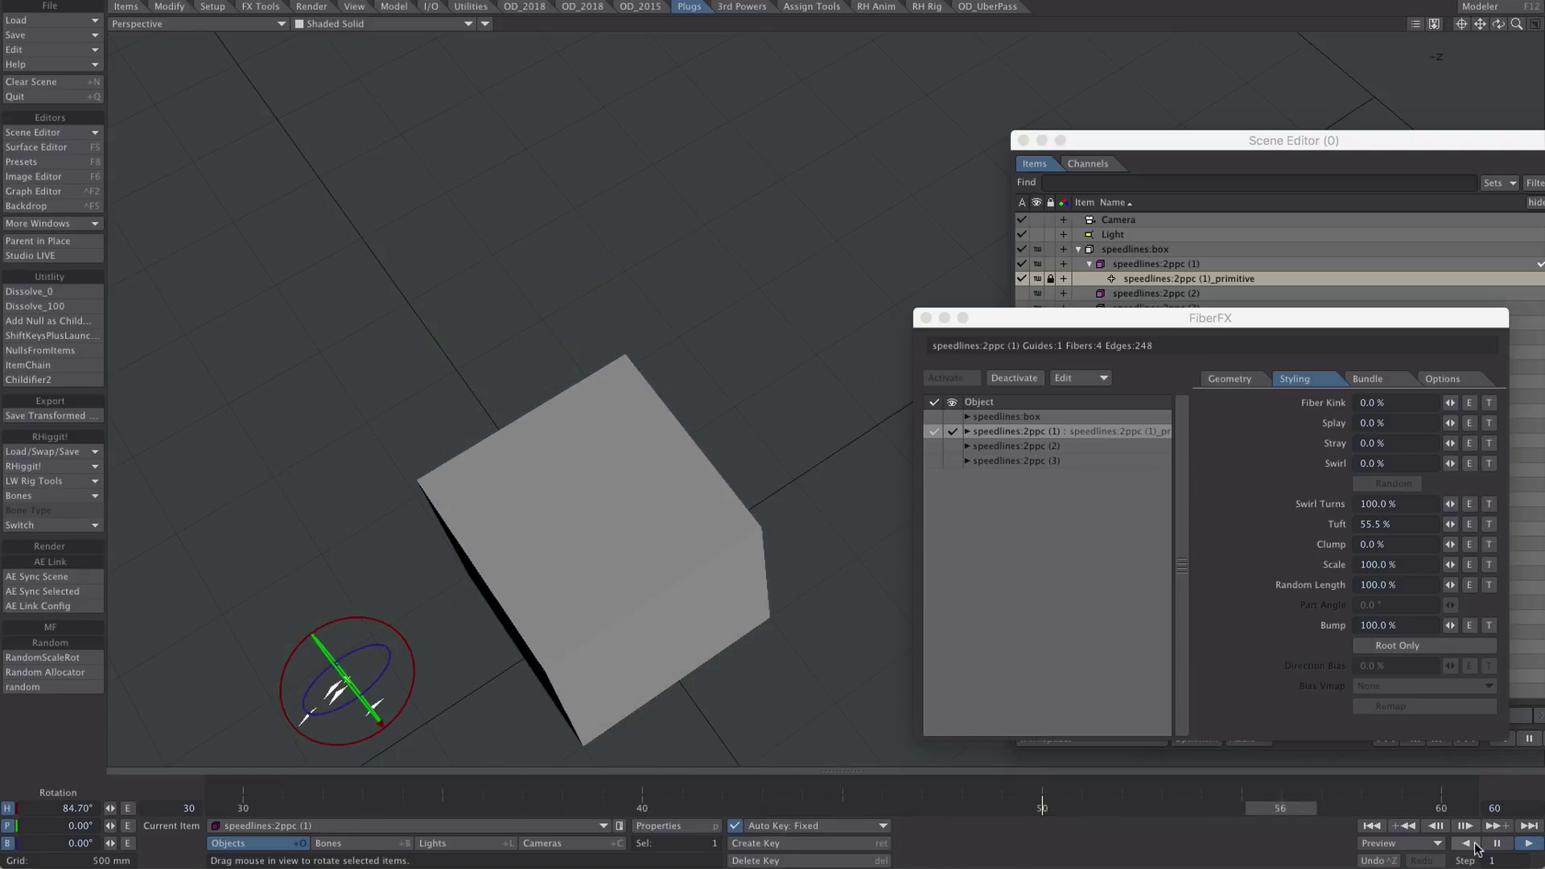
Set the fiber Tuft of speedlines:2ppc (1) to 0%.
double_click(1372, 524)
type("0")
key("Tab")
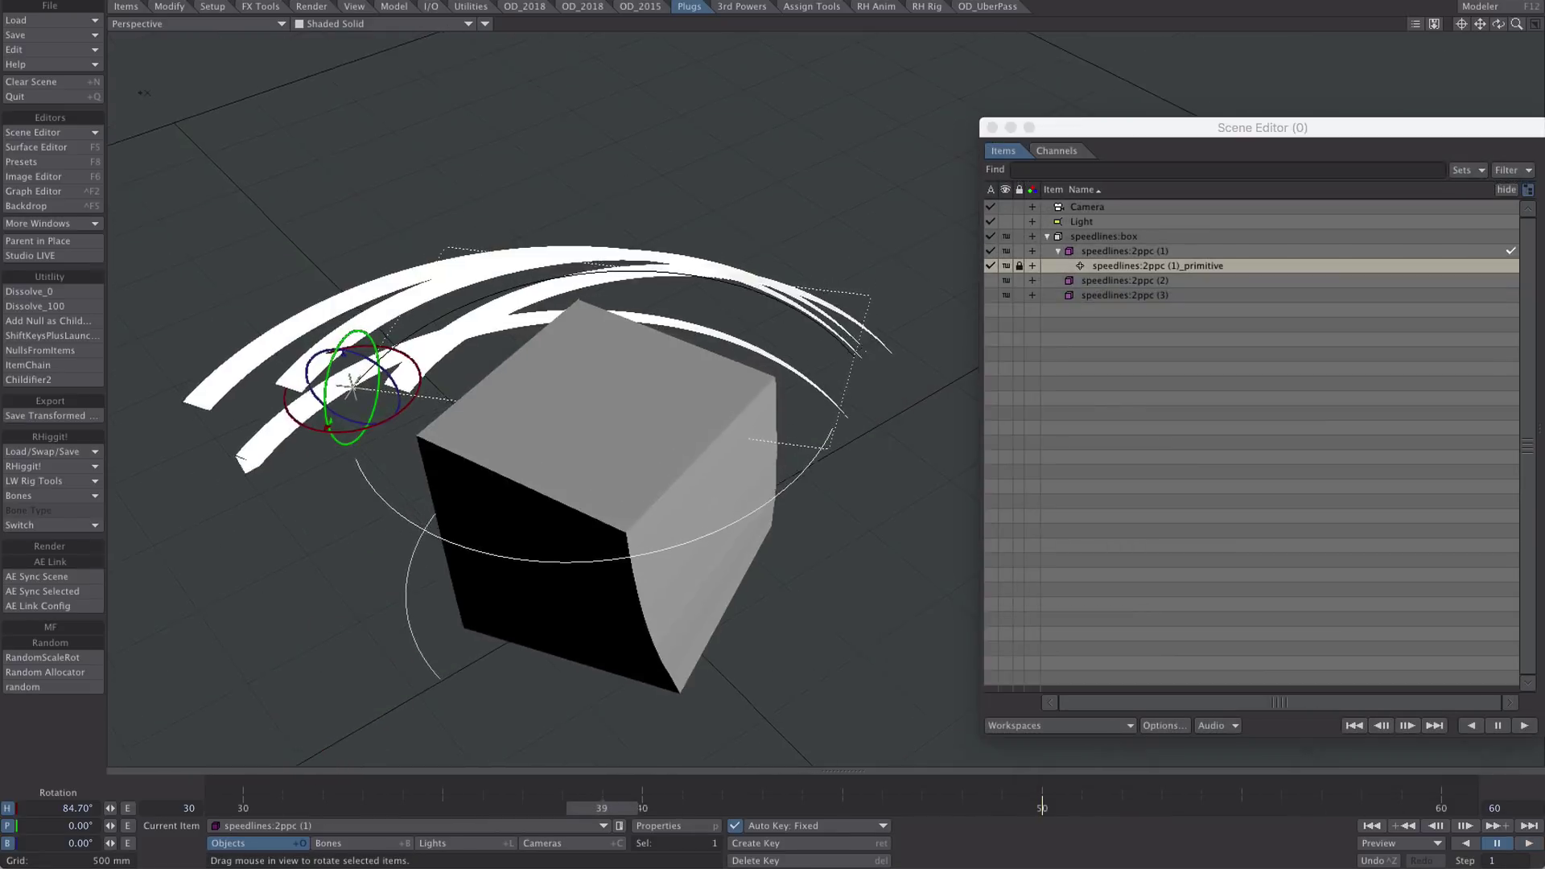
Show the perspective view as a VPR render from a slightly higher angle on the box and strokes.
left_click_drag(619, 372, 619, 390, "alt")
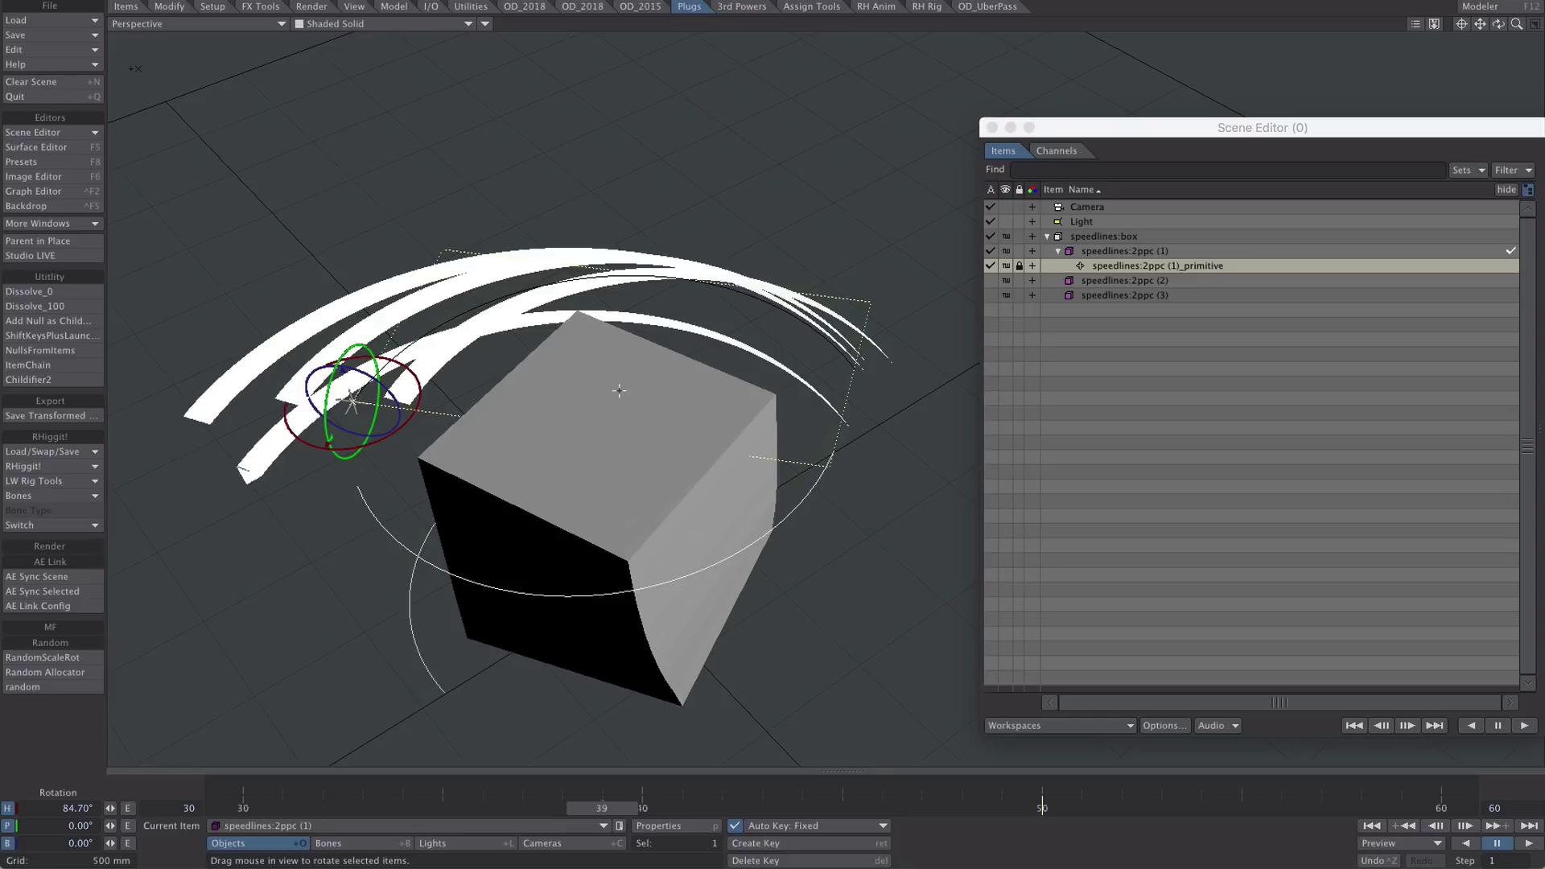
left_click(360, 8)
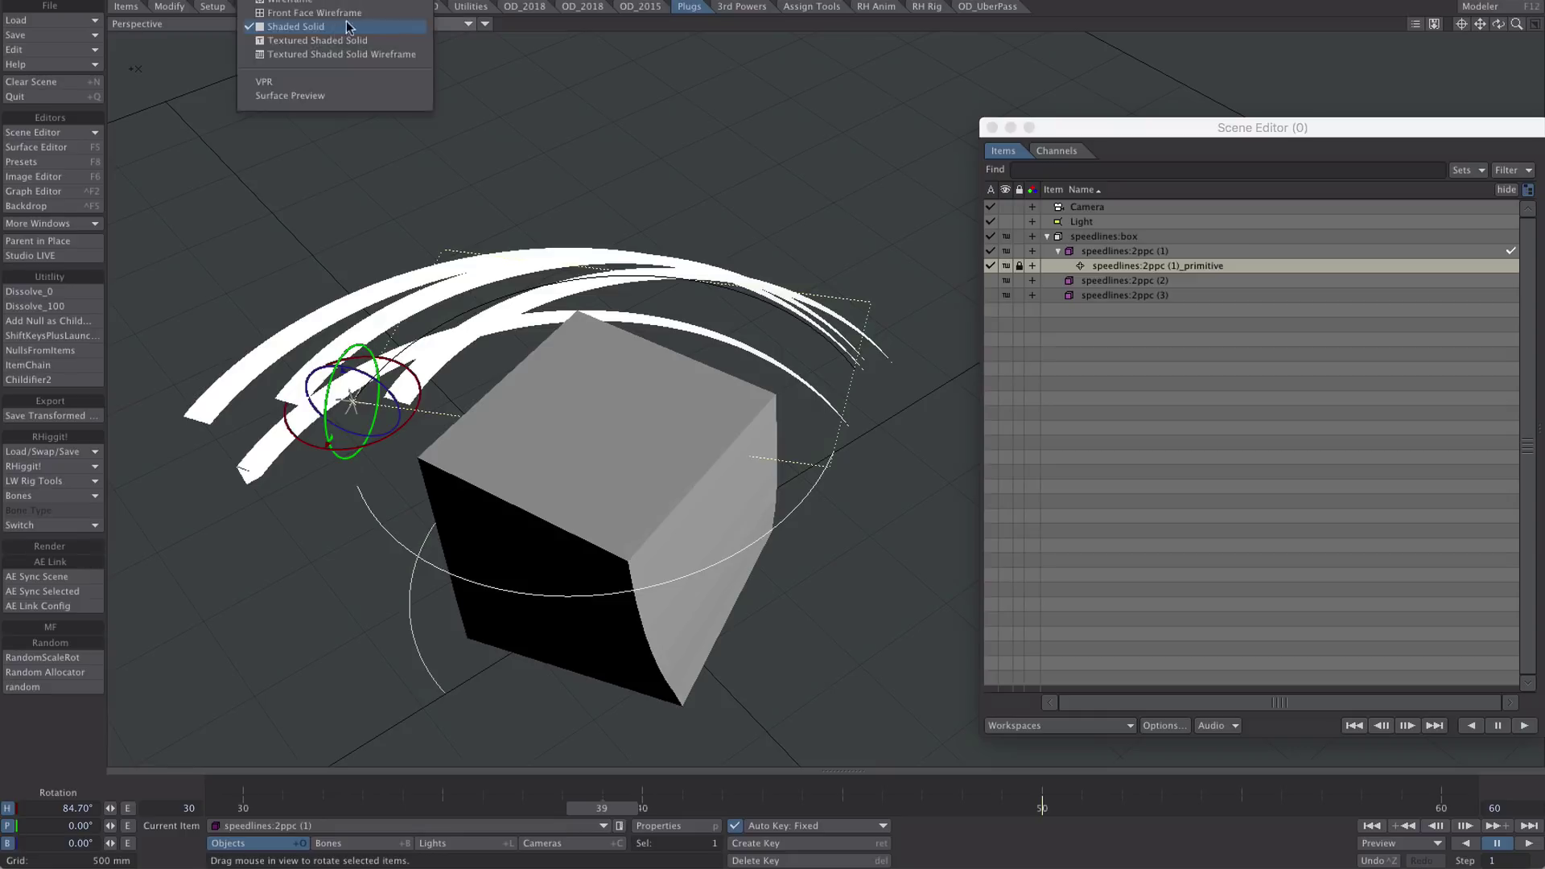
left_click(317, 83)
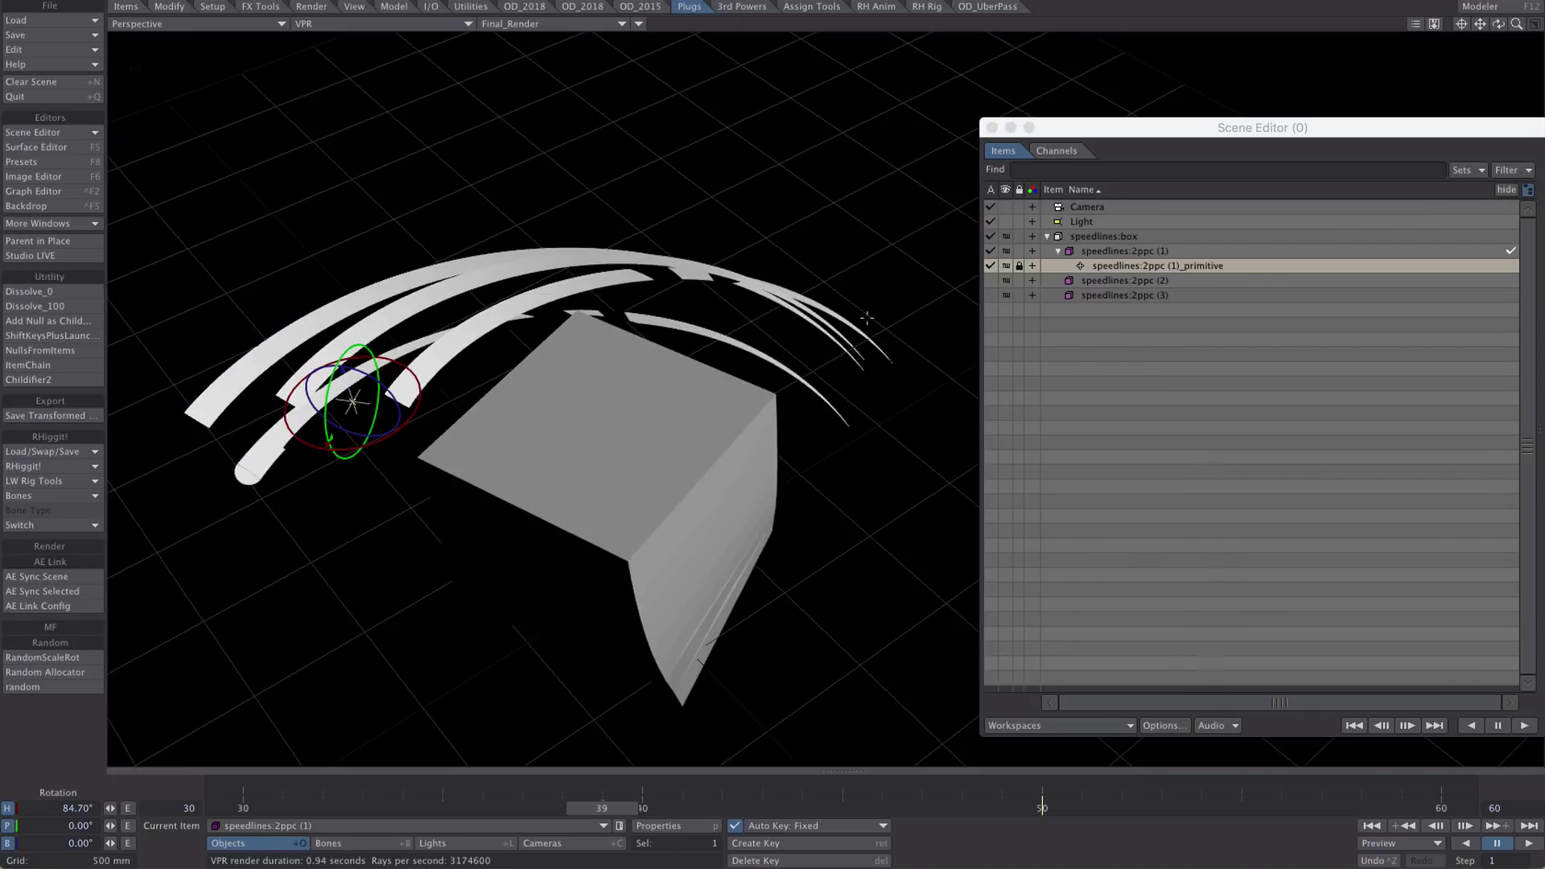
Activate speedlines:2ppc (2) and speedlines:2ppc (3) in the scene and select speedlines:2ppc (3).
left_click(990, 280)
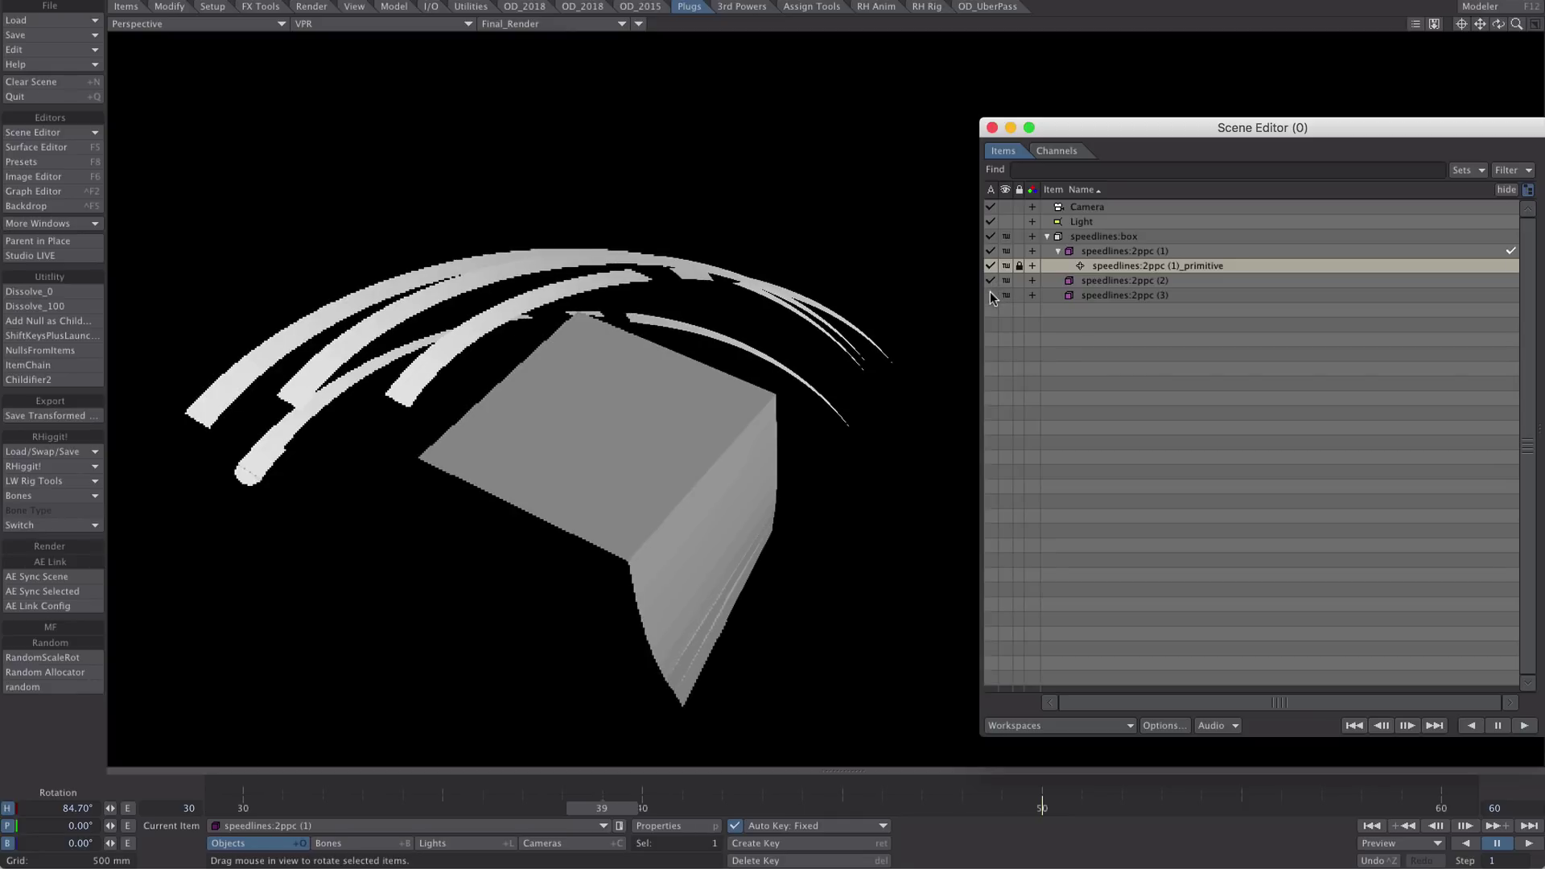
left_click(990, 294)
left_click(1103, 282)
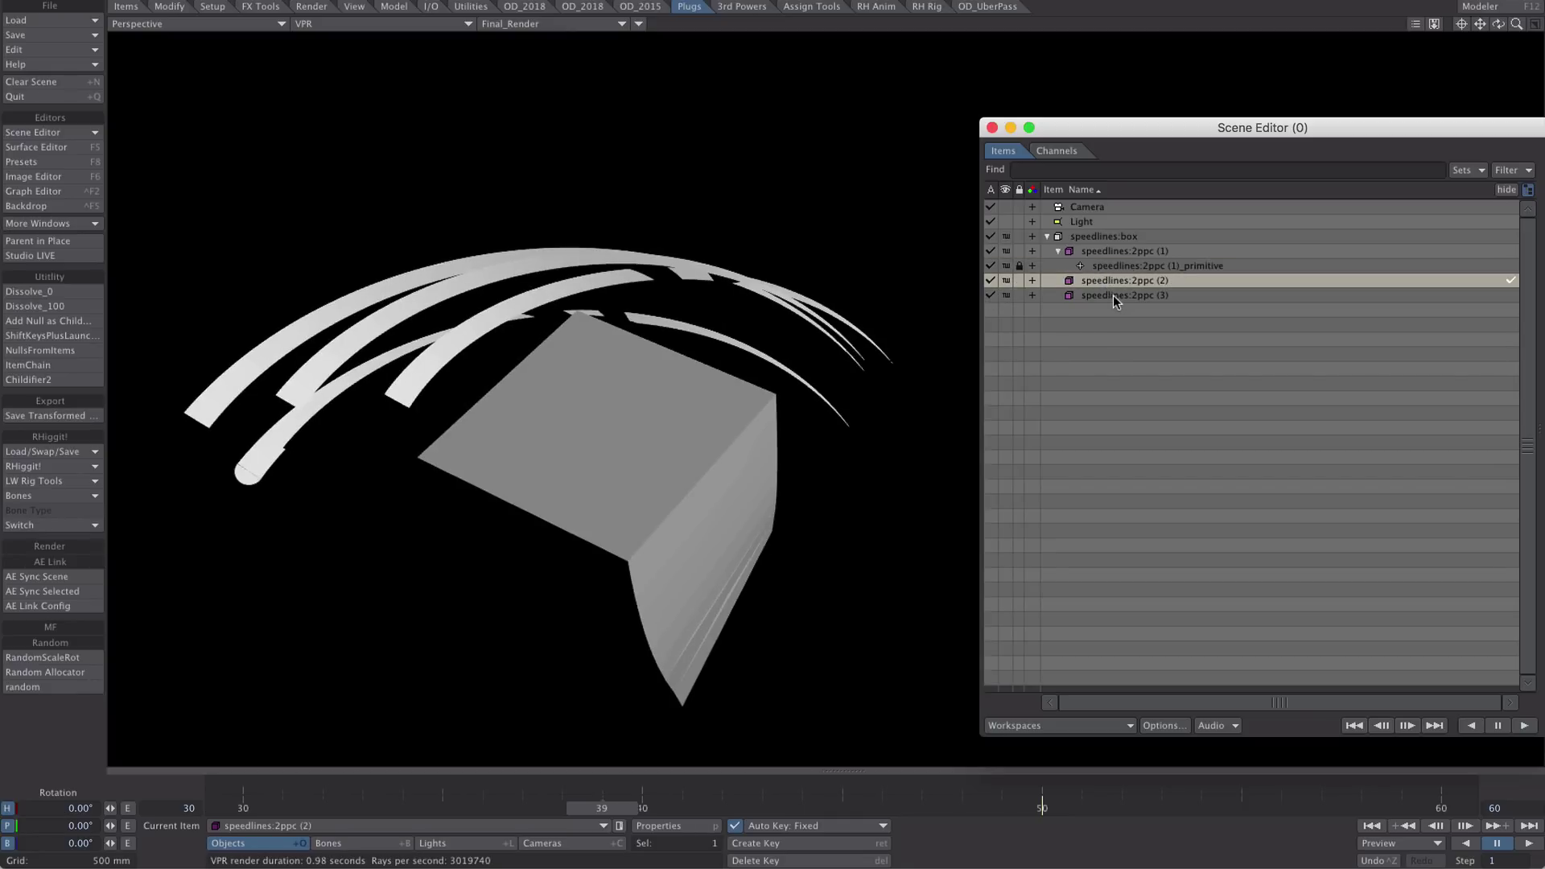
left_click(1113, 295)
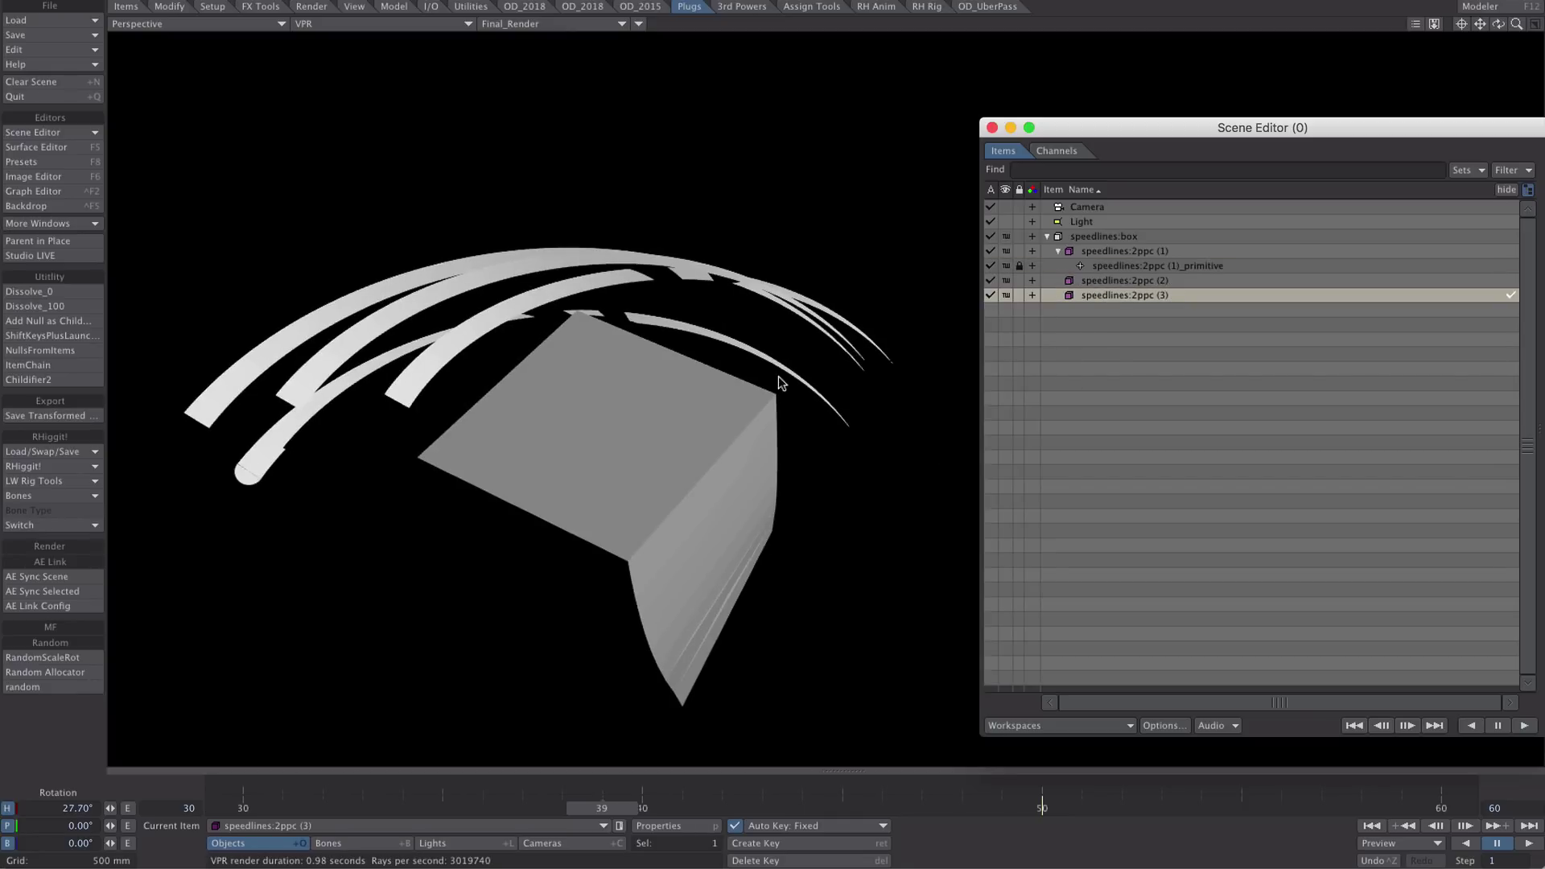
Enable Render Lines in the VPR render settings and close them.
key("ctrl+F9")
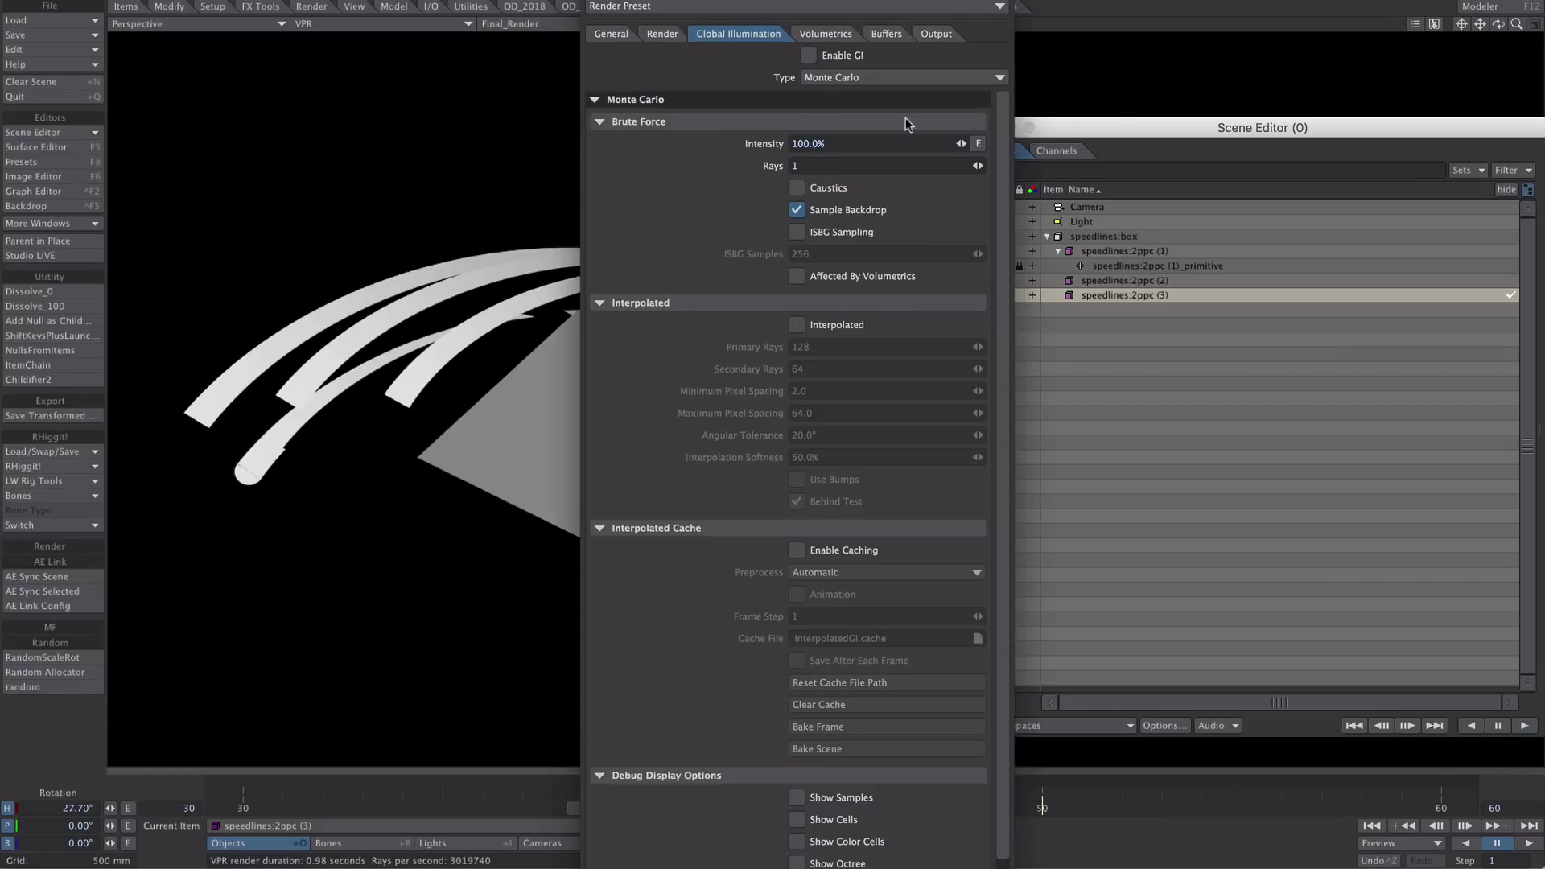
left_click(663, 34)
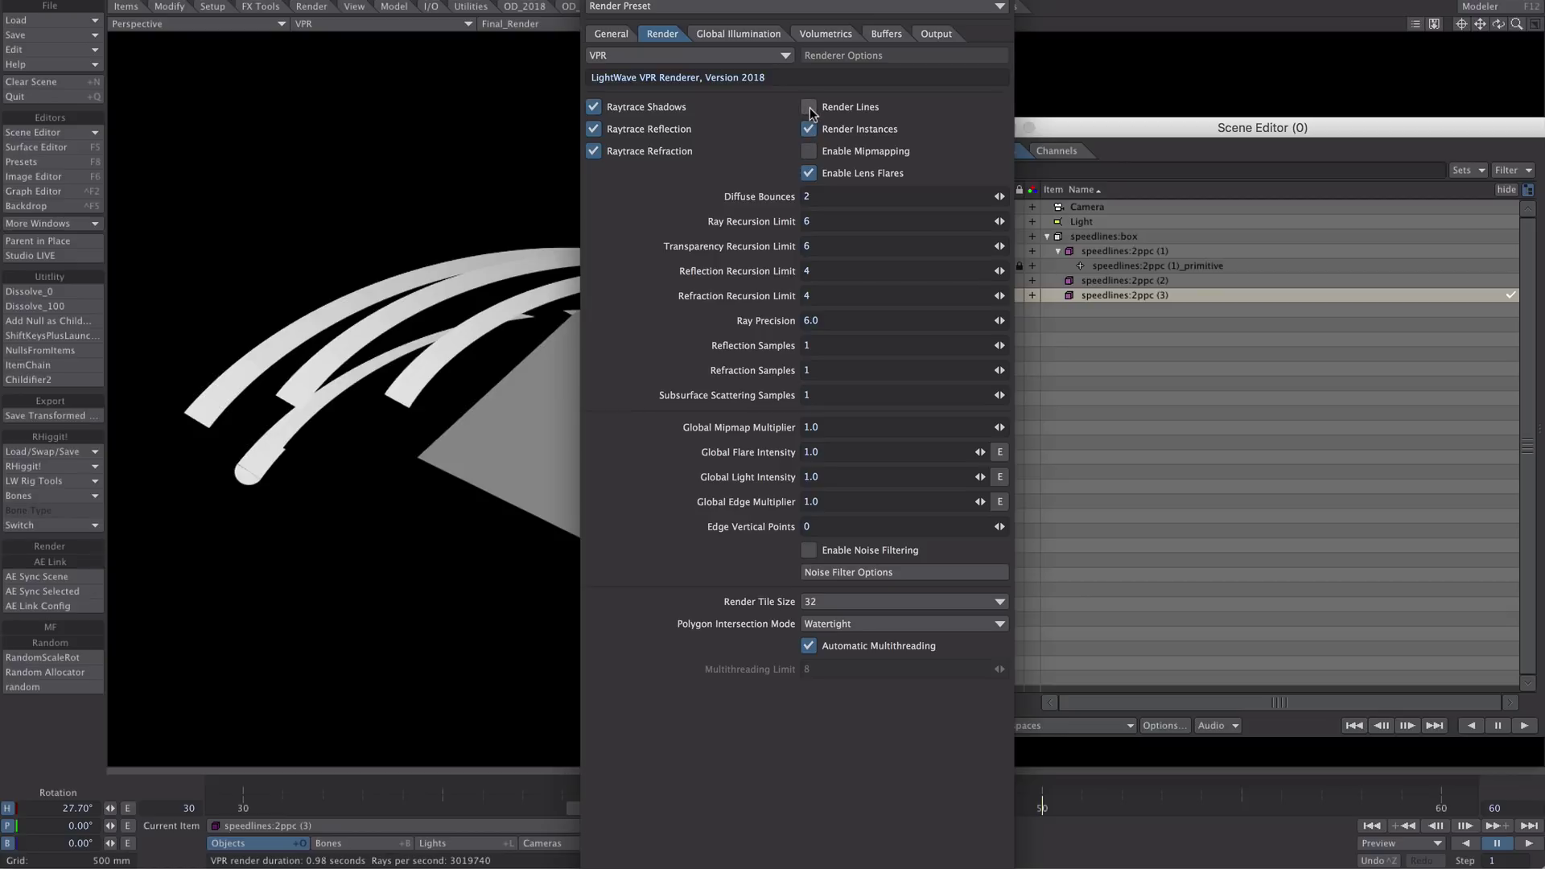
left_click(808, 107)
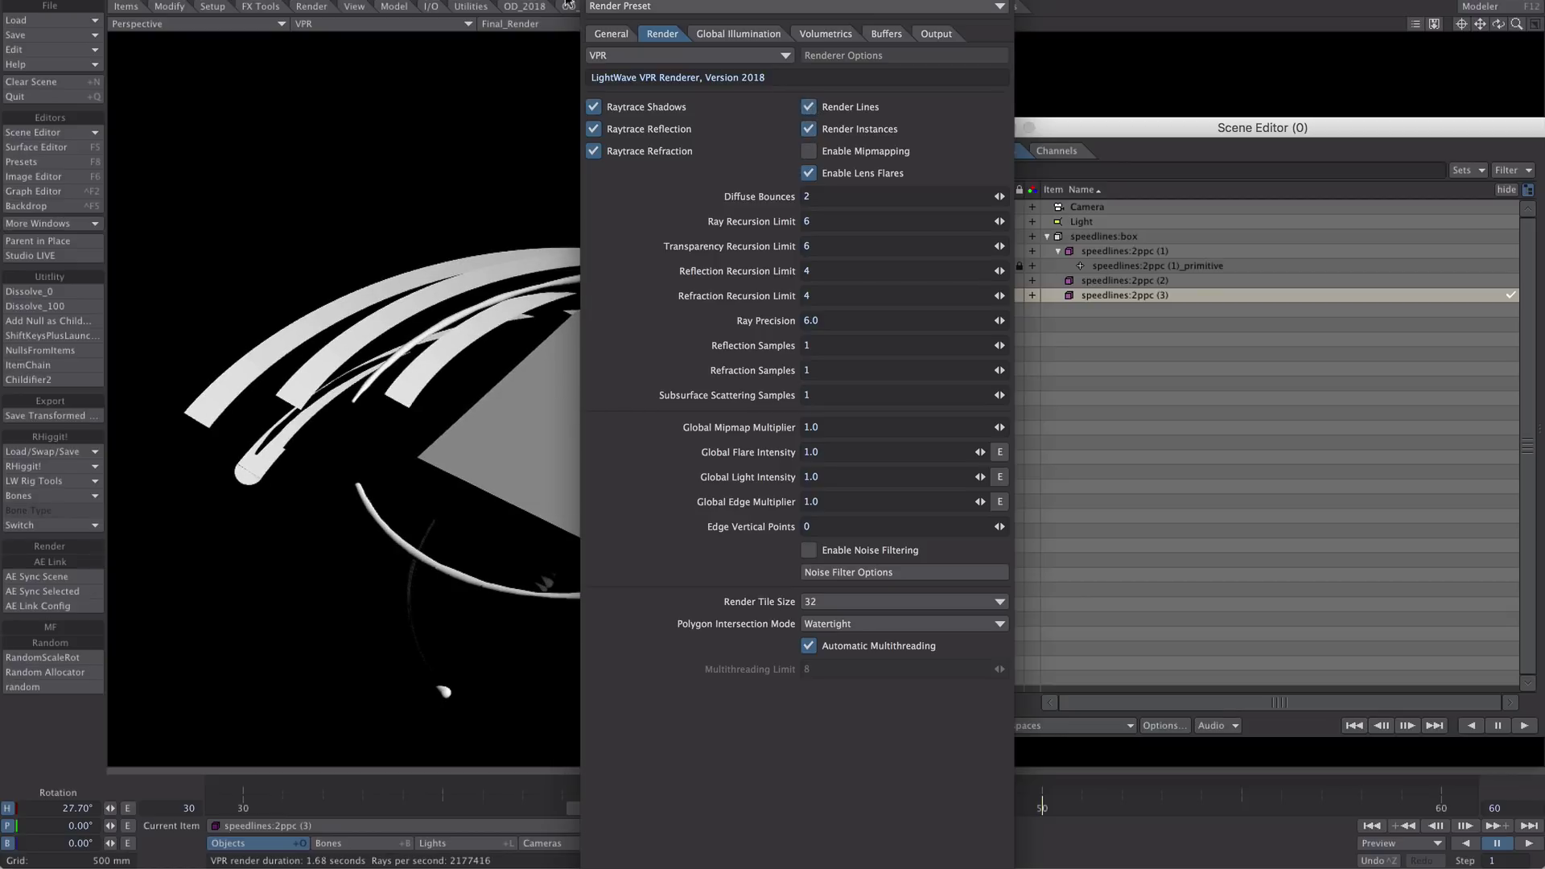
key("super+w")
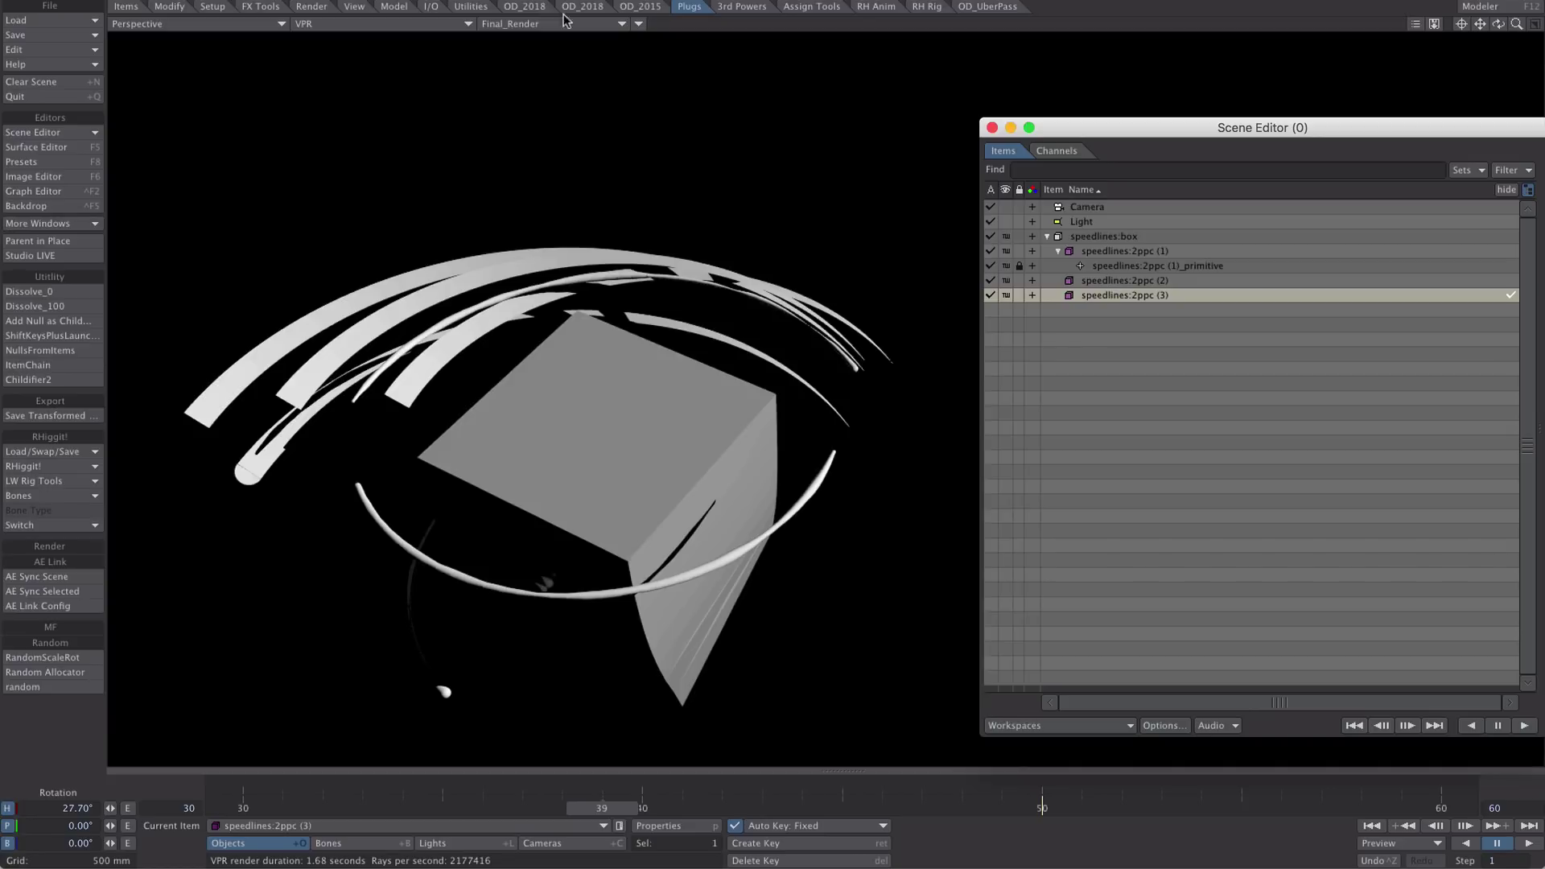
In the render properties of speedlines:2ppc (1), enable Unseen by Rays, Unseen by Camera, Unseen by Radiosity and Unaffected by Fog.
left_click(1107, 253)
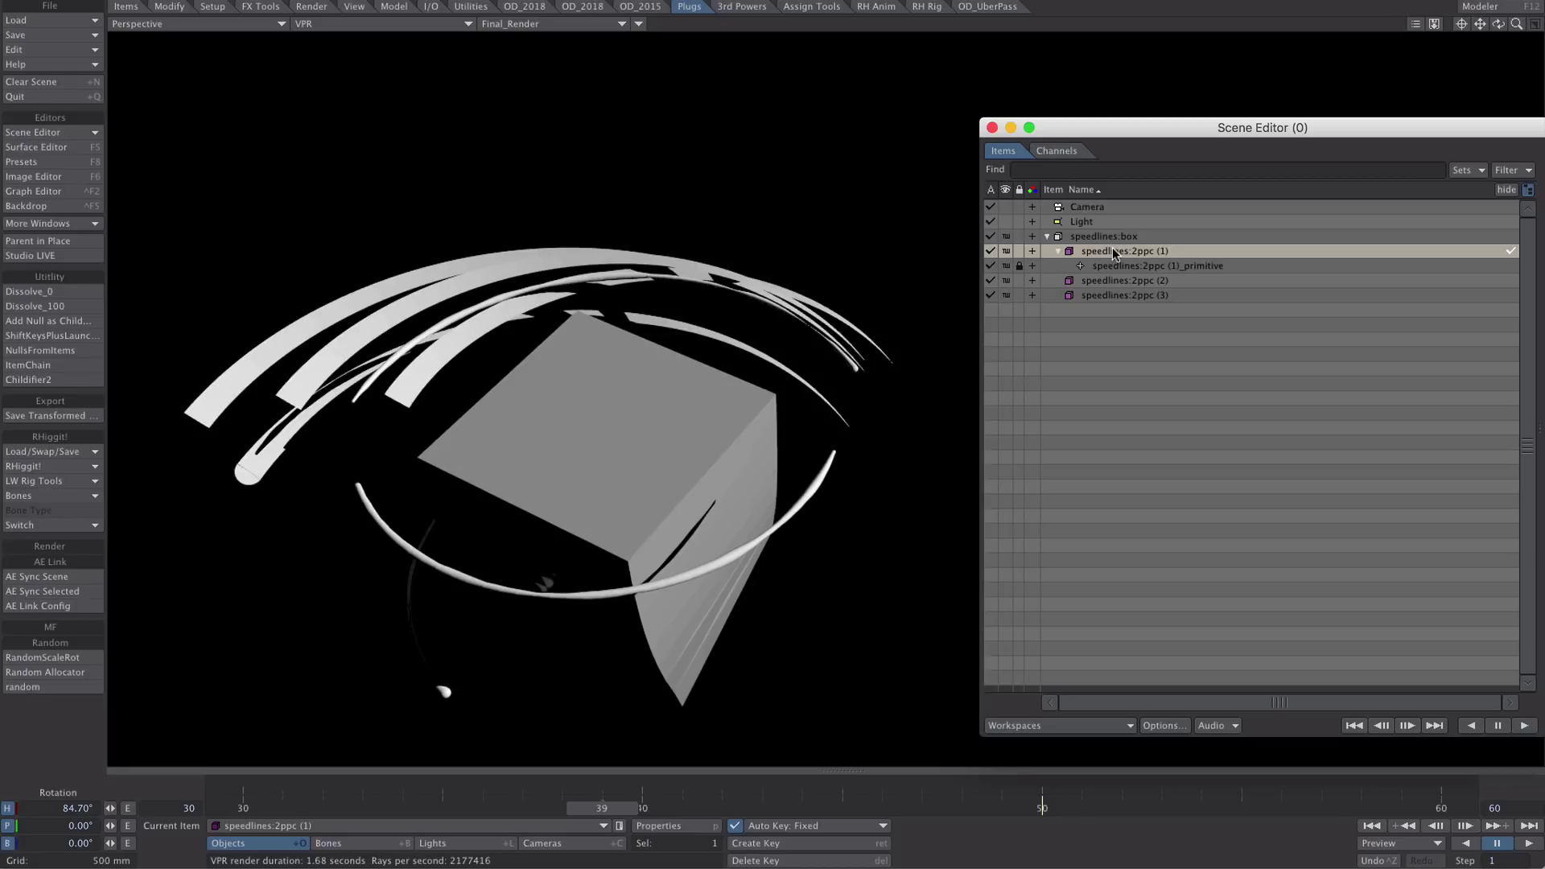
double_click(1114, 254)
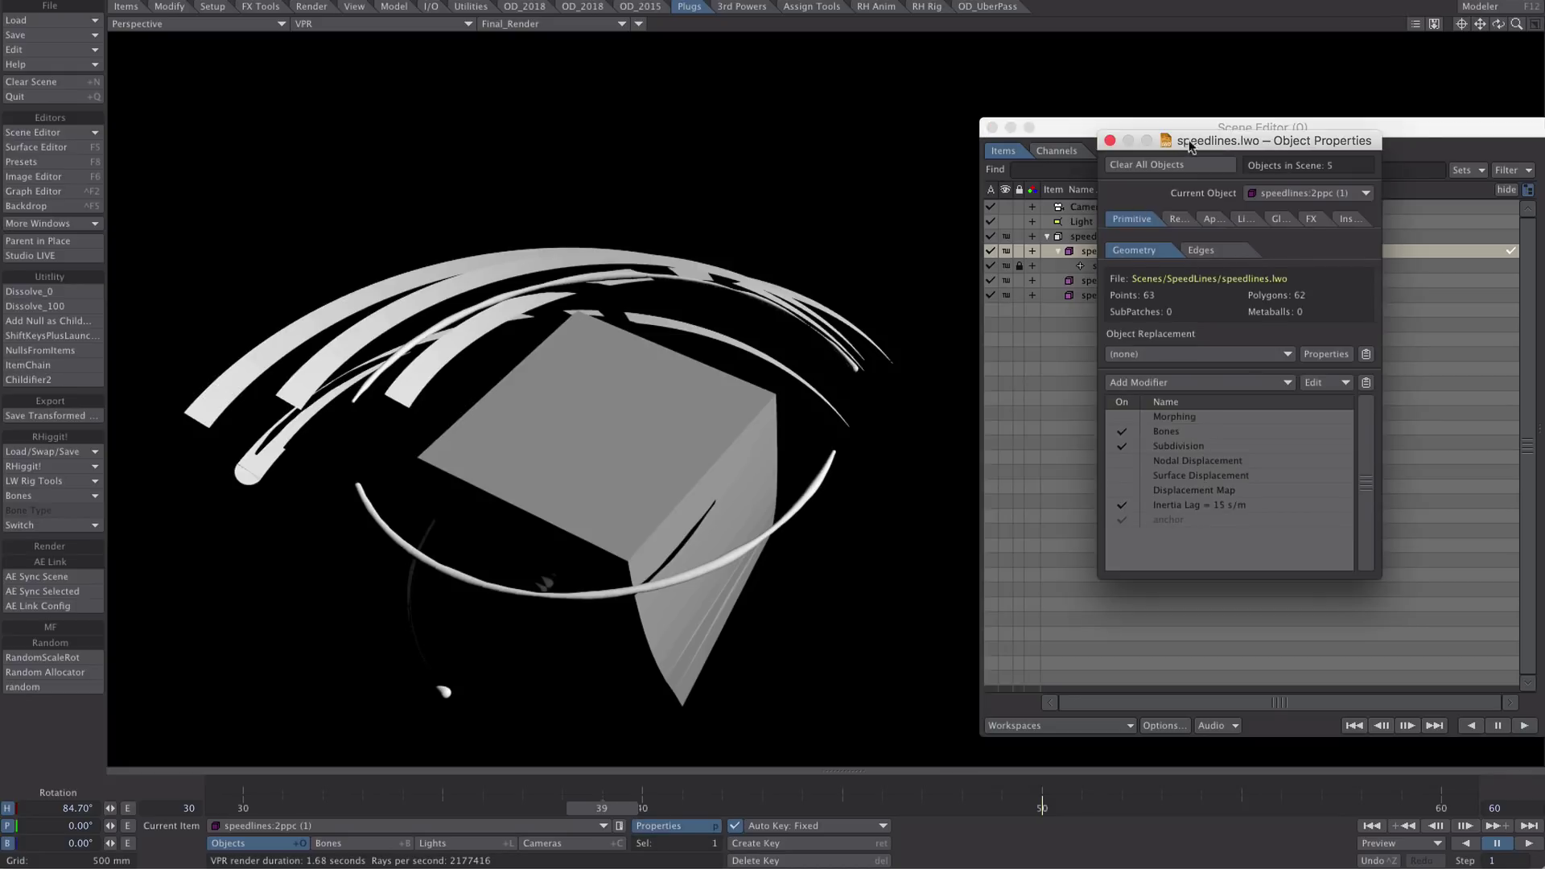
left_click_drag(1175, 161, 750, 147)
left_click(724, 228)
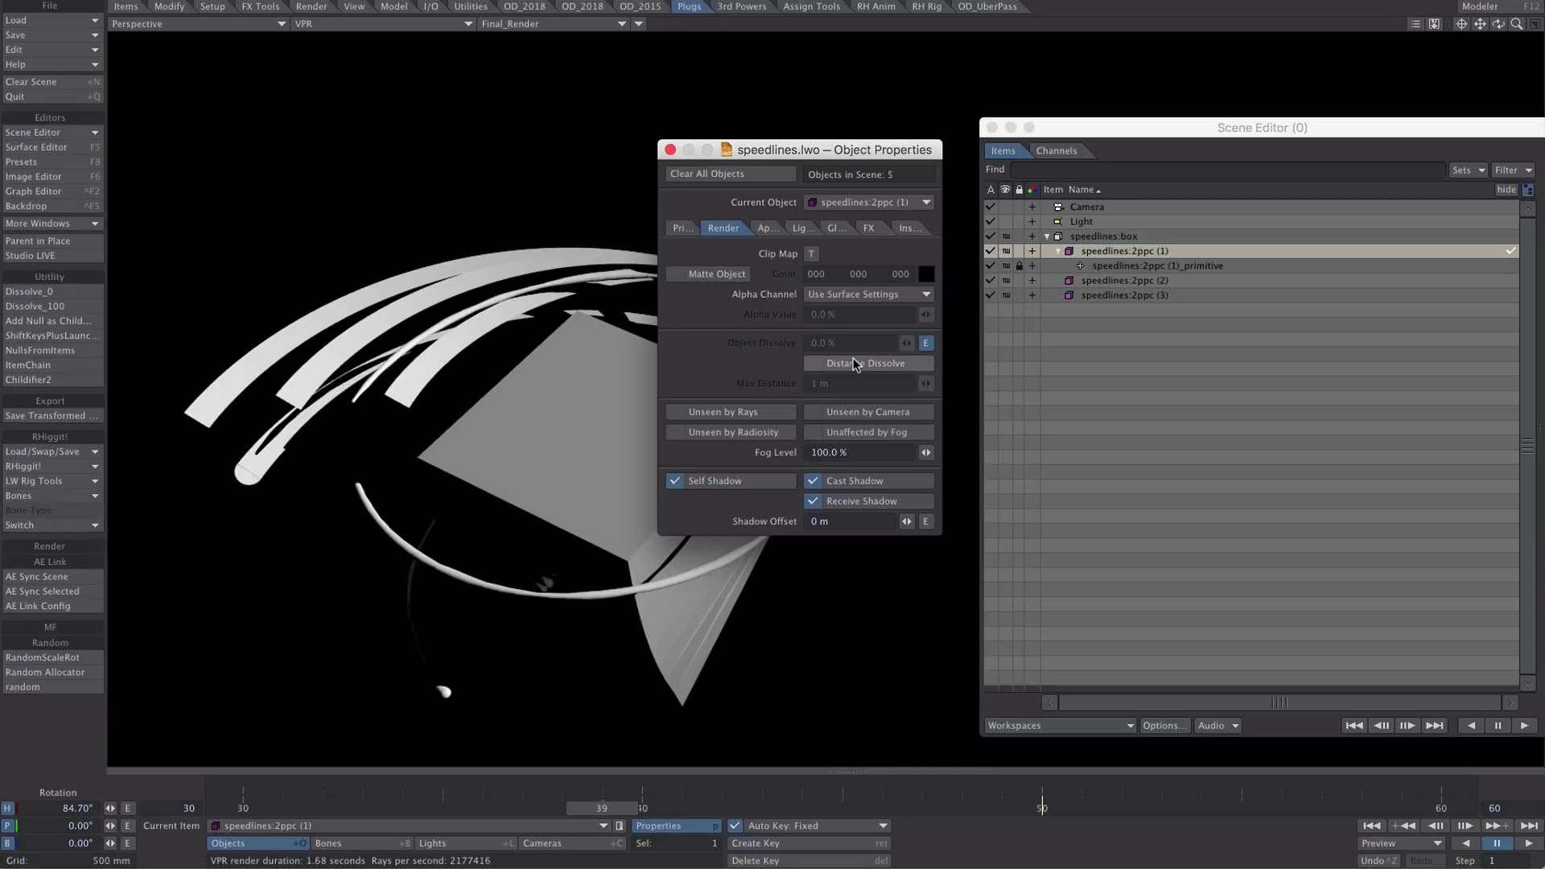
left_click(747, 411)
left_click(813, 412)
left_click(842, 431)
left_click(728, 432)
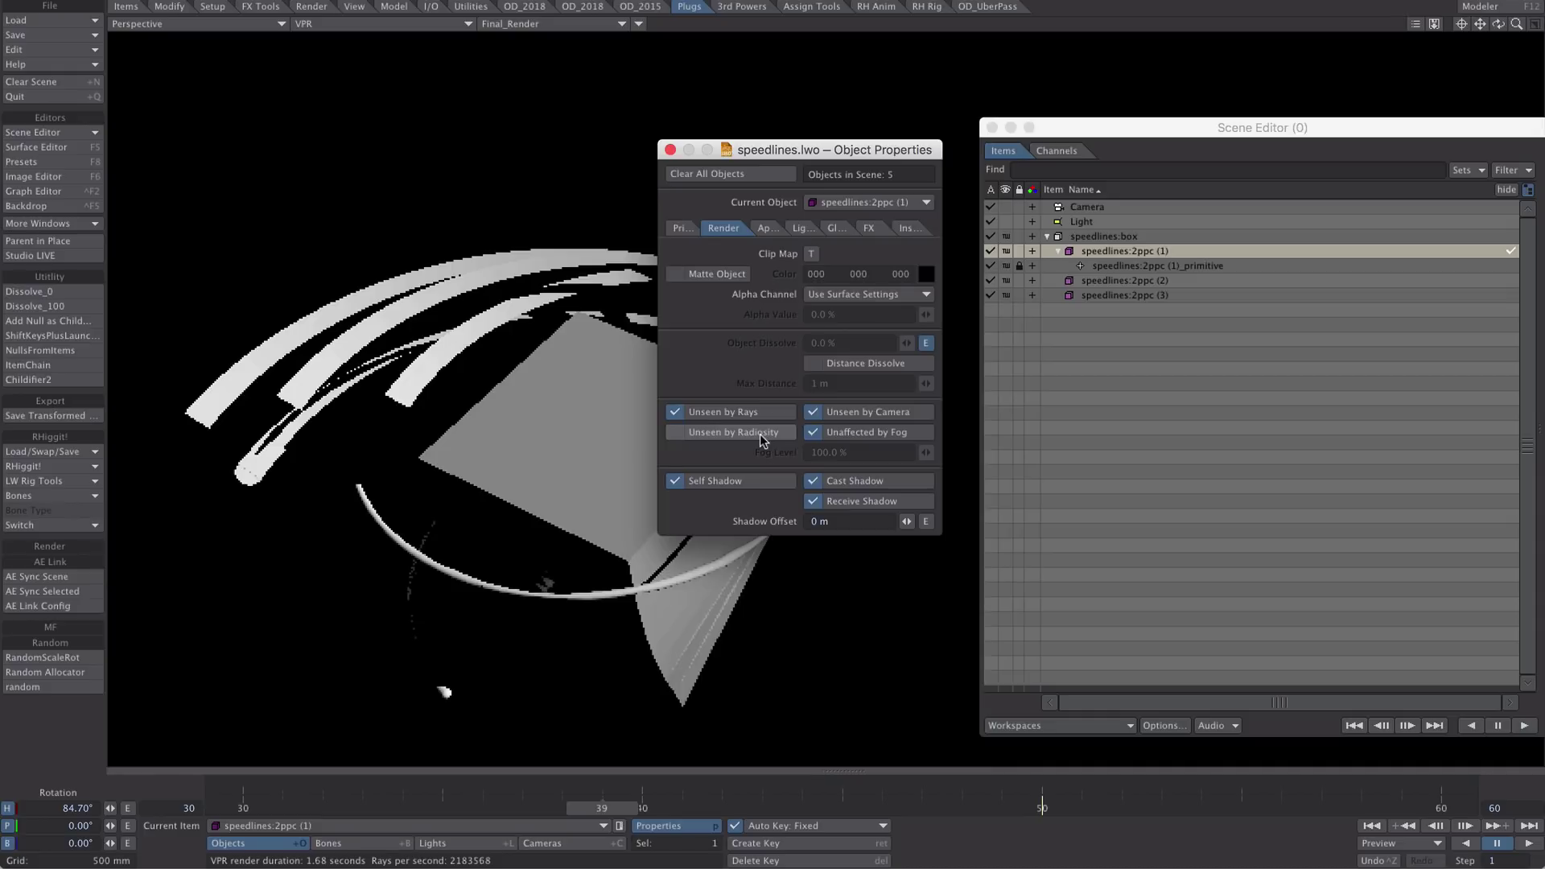
Disable Self Shadow, Cast Shadow and Receive Shadow for speedlines:2ppc (1), and preview the render at frame 40.
left_click(728, 481)
left_click(815, 480)
left_click(813, 501)
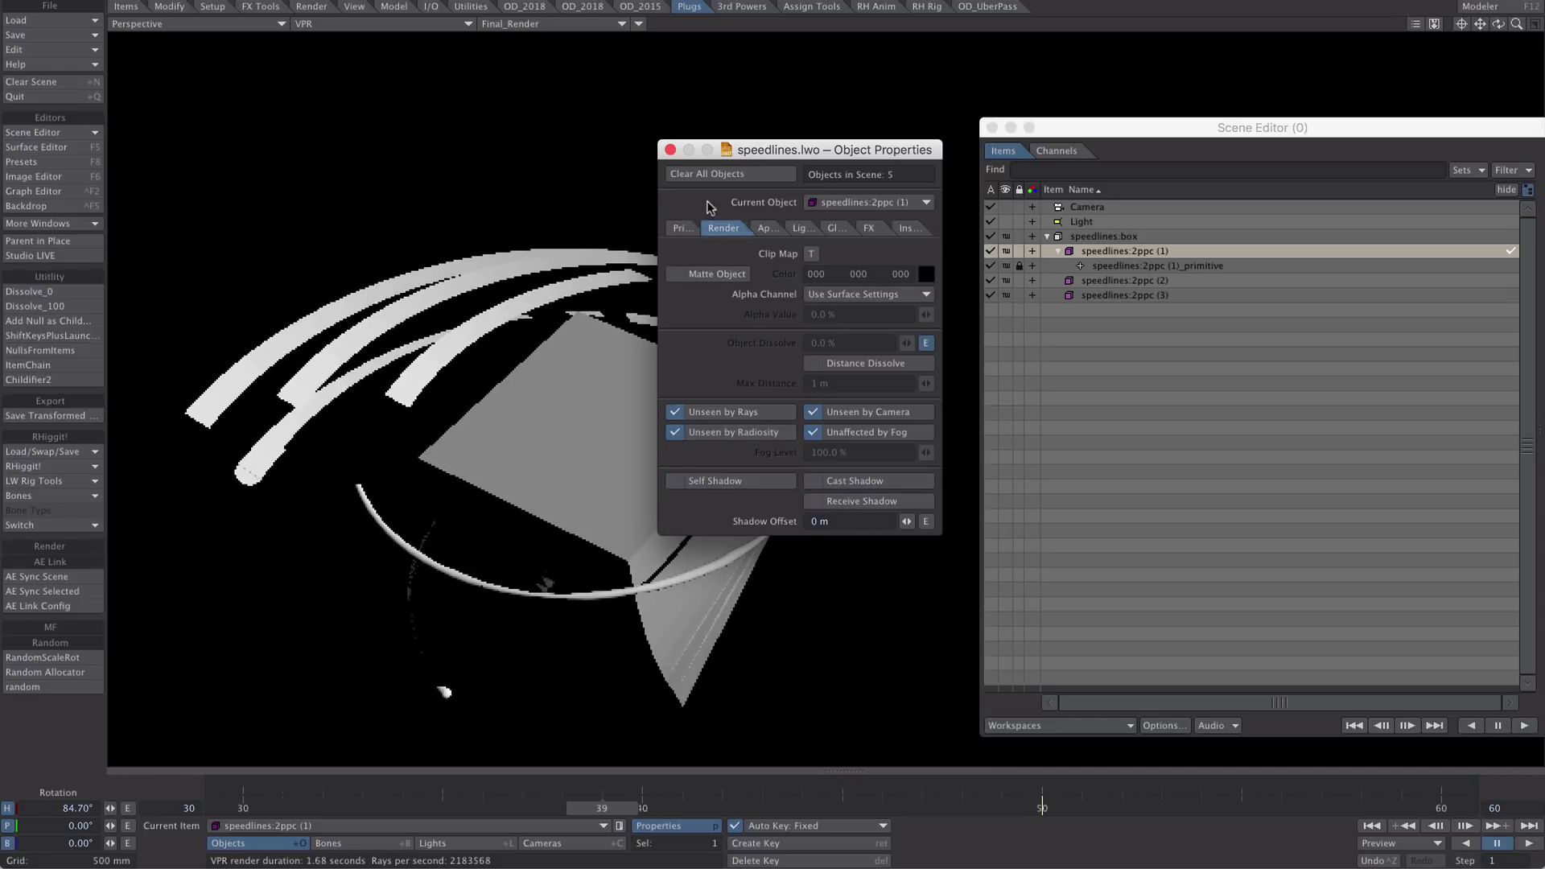
left_click(668, 151)
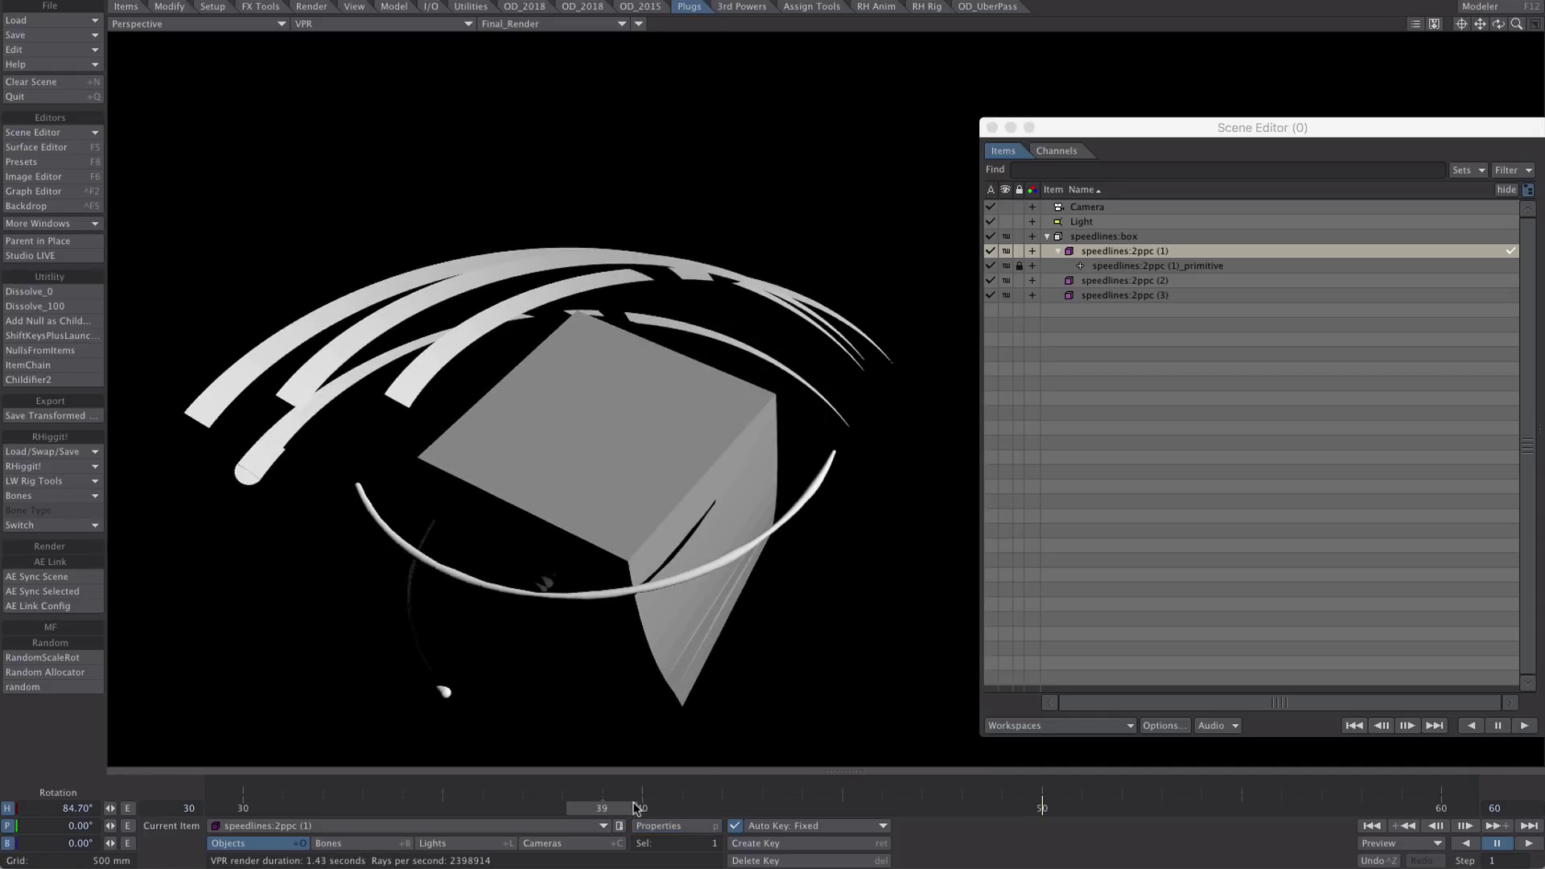
left_click_drag(635, 805, 673, 806)
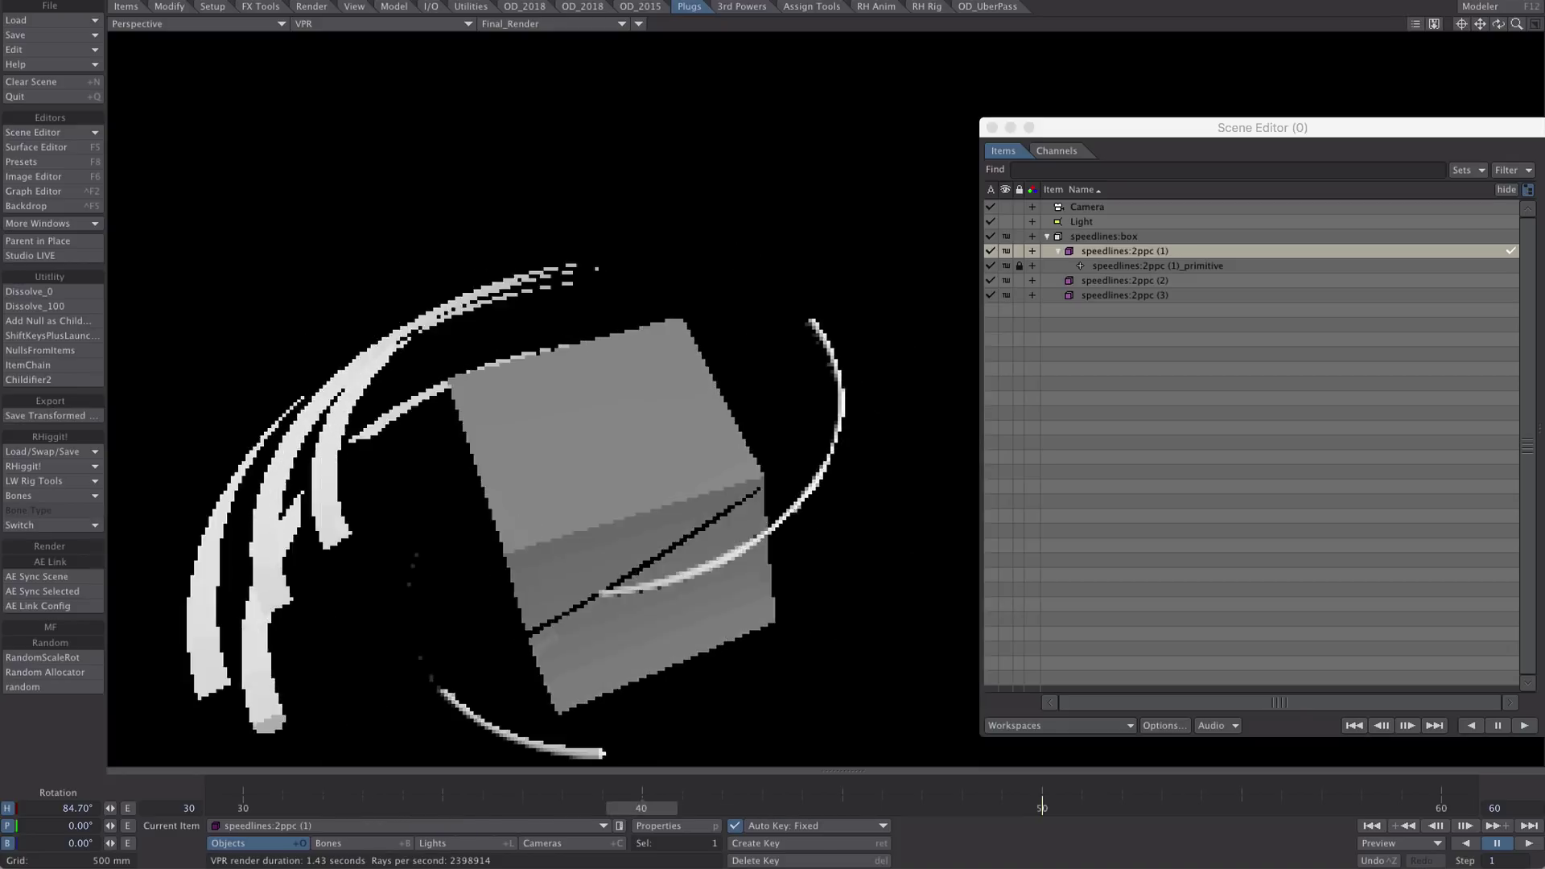